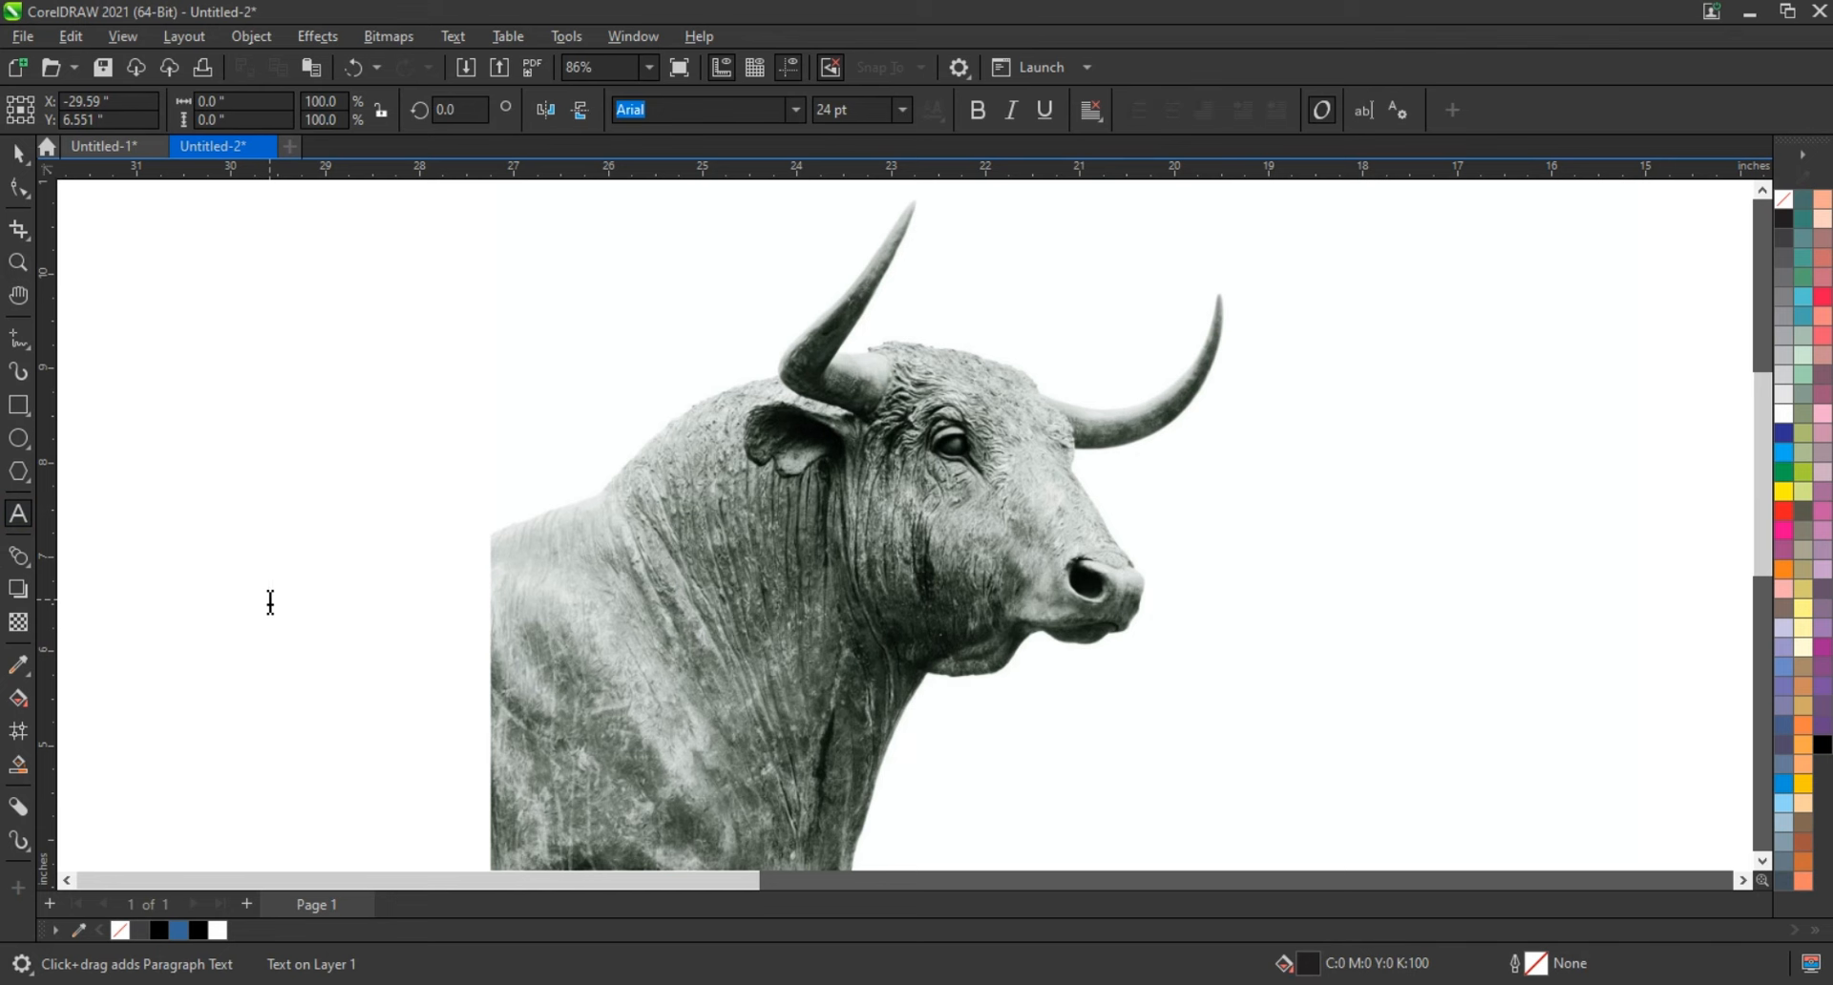
Add an Arial text letter "R" beside the bull photo and enlarge it to about 3.5 × 4 in
click(270, 601)
text(R)
click(20, 151)
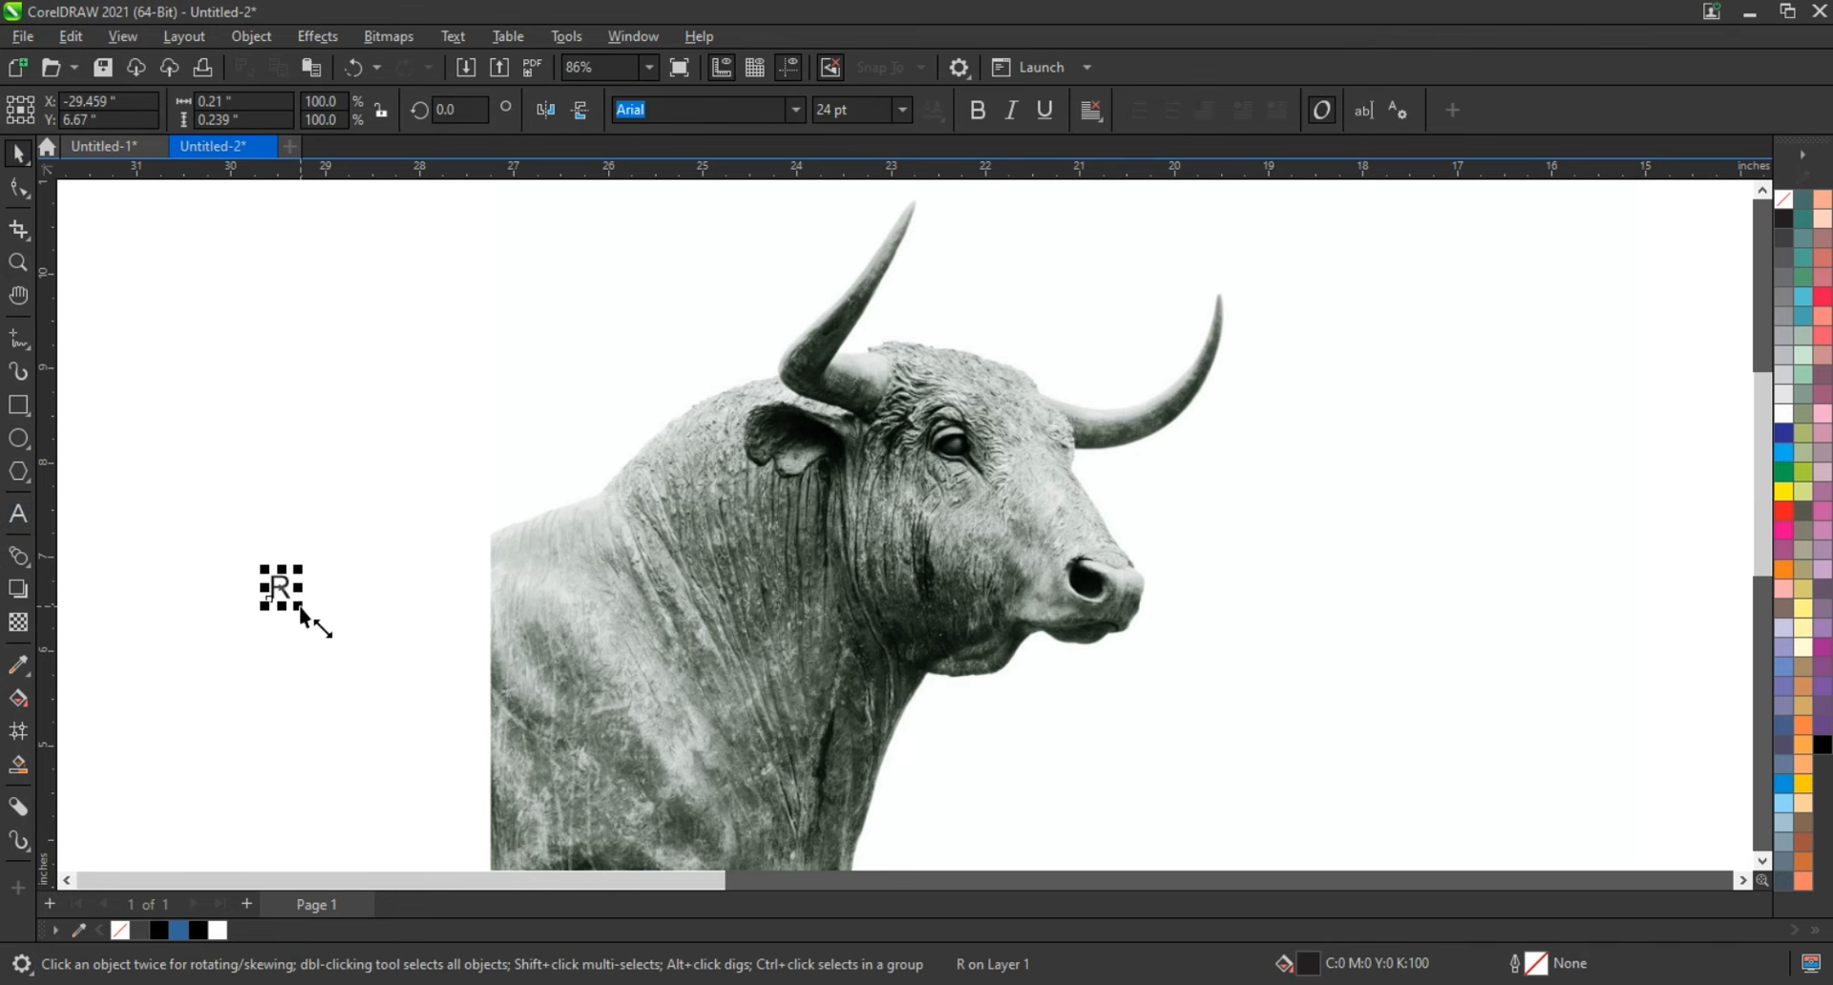
drag(299, 606, 482, 797)
drag(380, 639, 380, 639)
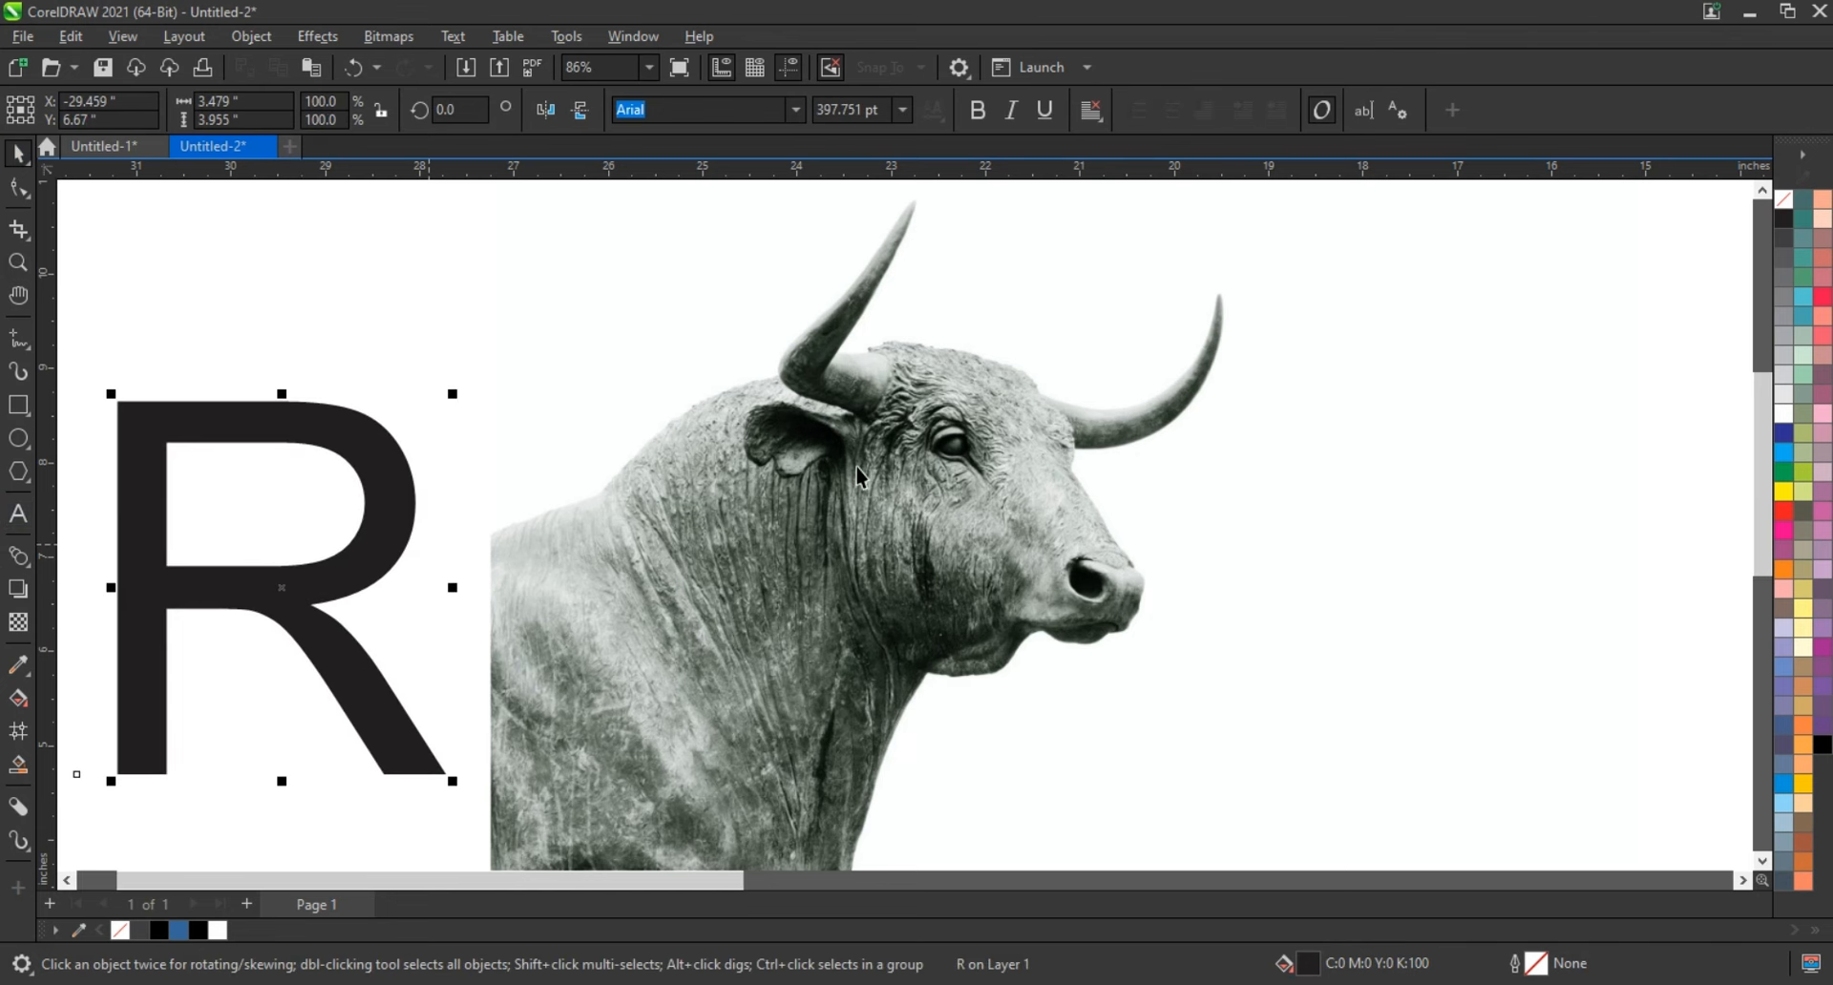
Place the letter R over the bull's head and enlarge it to about 7.6 × 8.6 in
scroll(854, 468, down, 3)
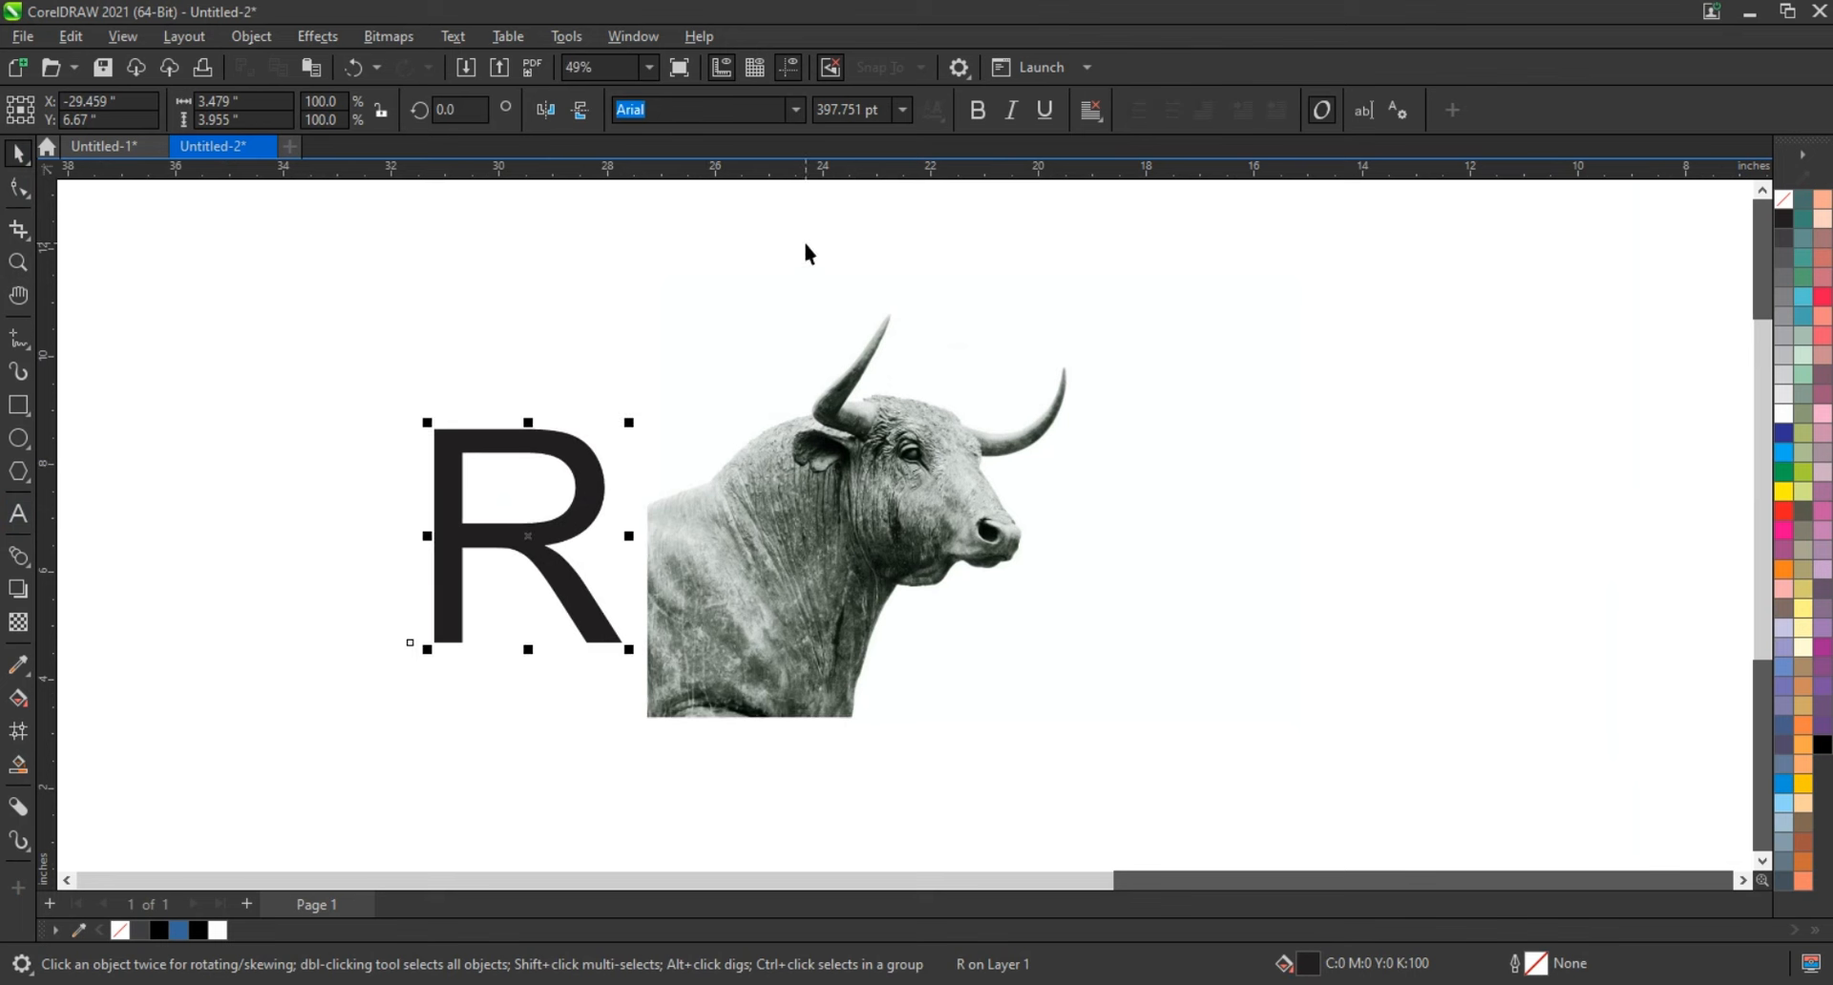
drag(541, 571, 1045, 489)
drag(932, 567, 678, 778)
drag(1135, 342, 1208, 298)
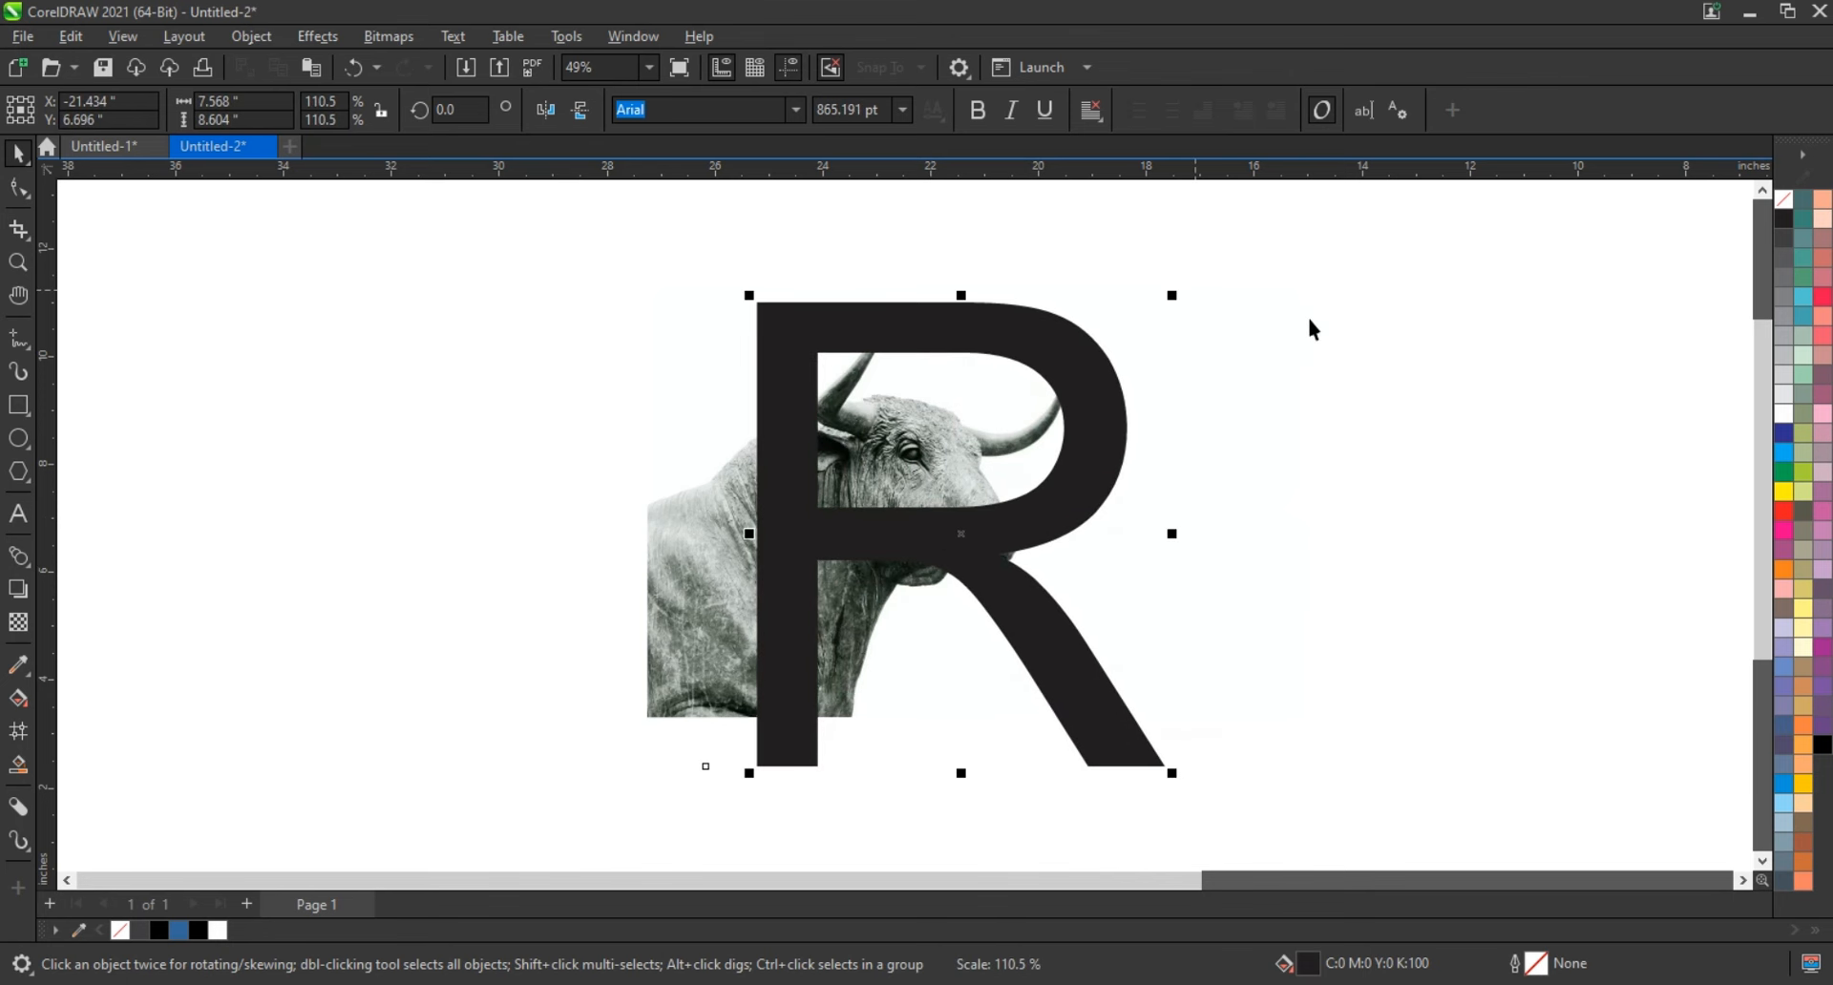
Give the letter R a black hairline outline and remove its fill
right_click(1787, 218)
click(1760, 227)
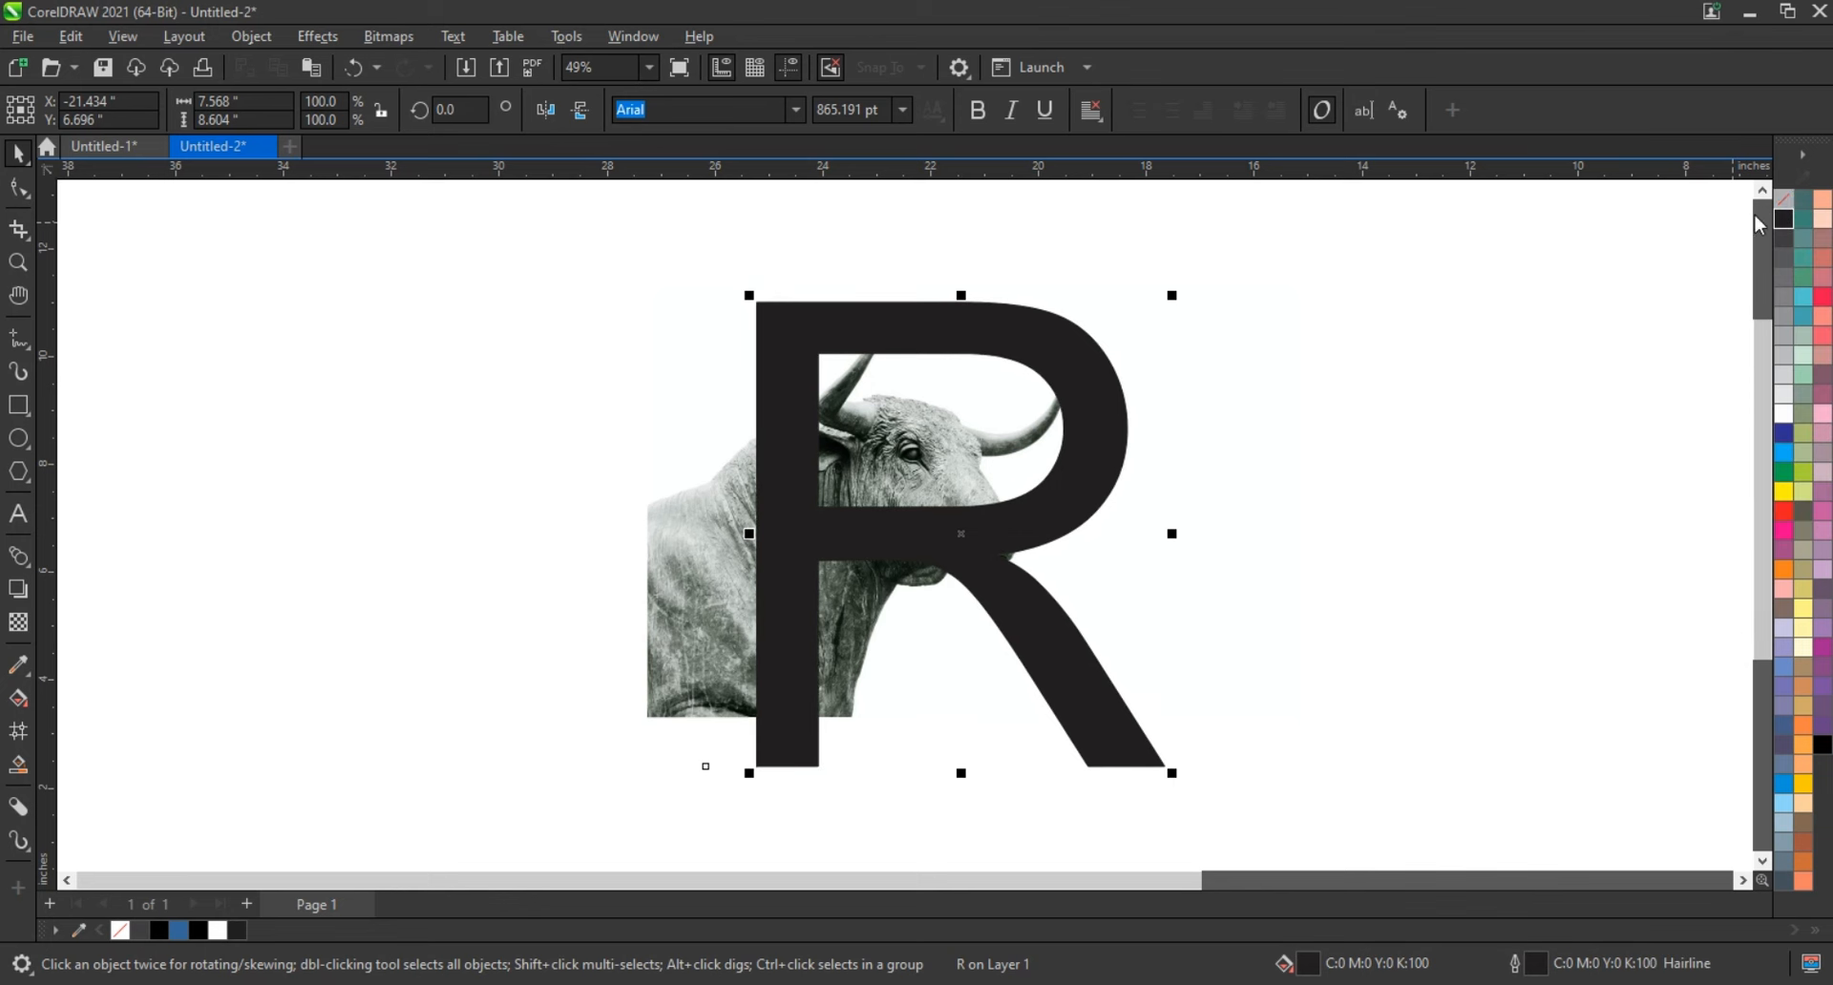
click(1783, 199)
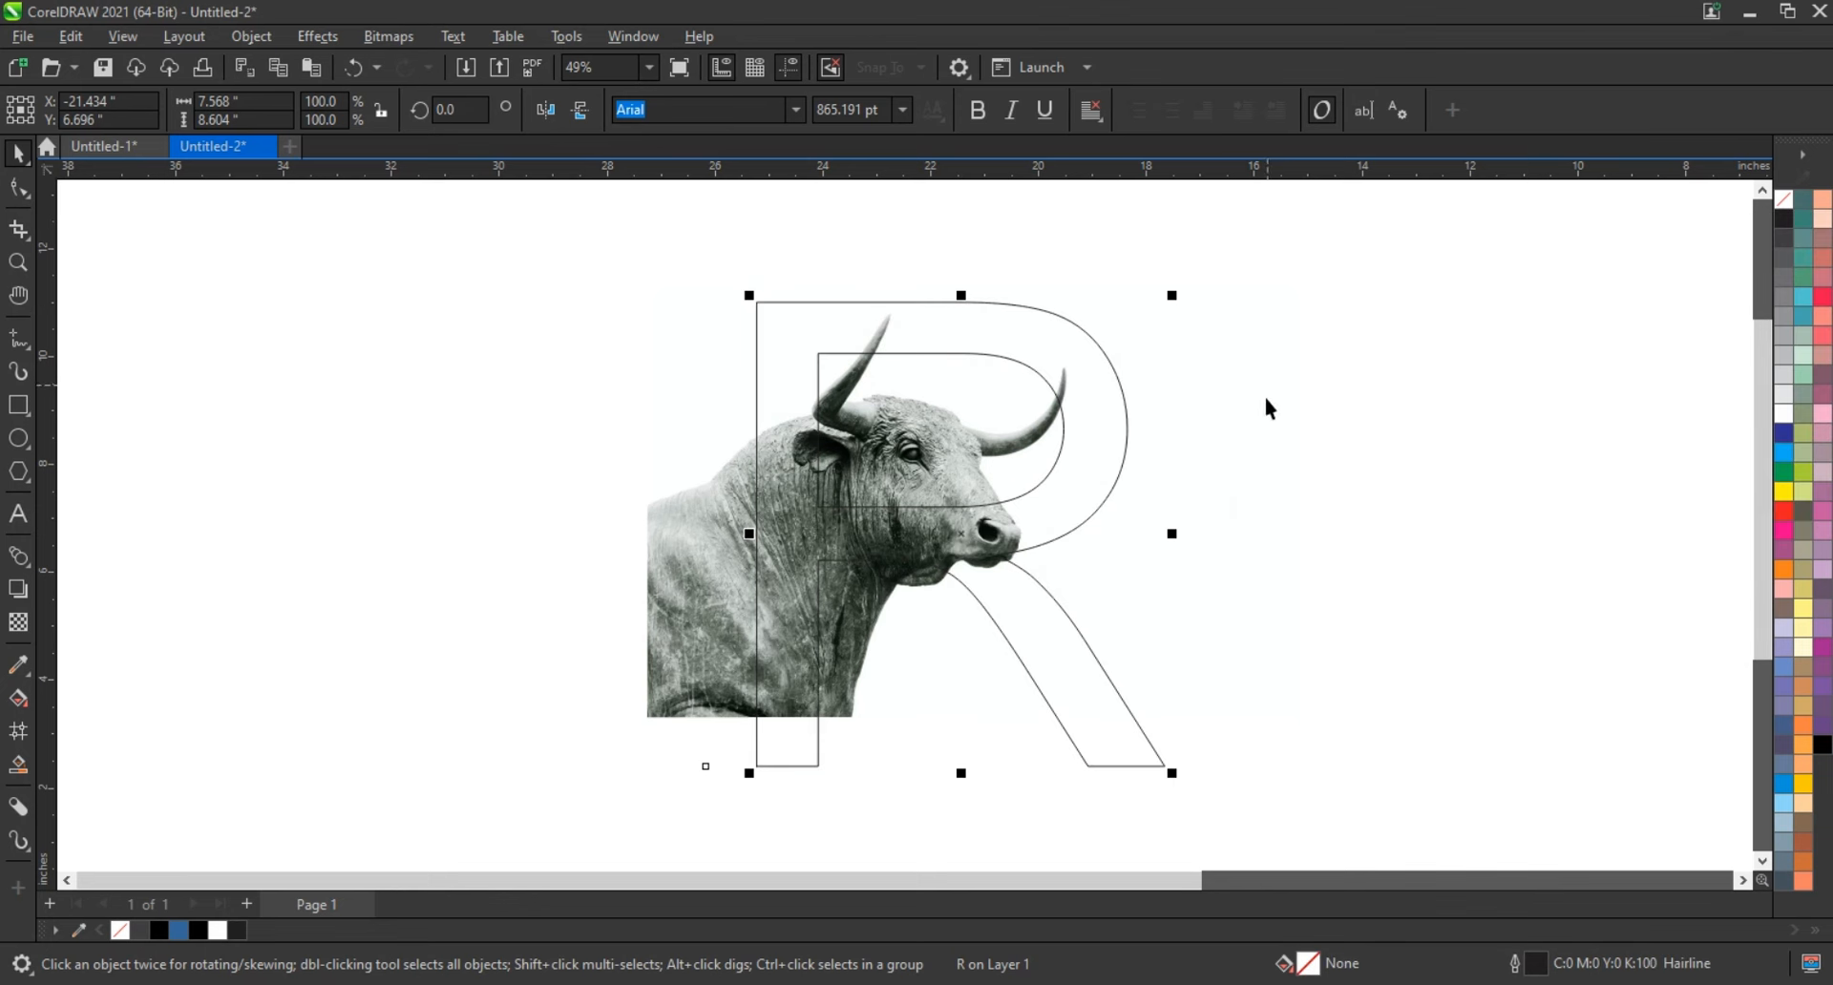
Compare the outlined R with the bull's head and move it clear of the photo, to the bull's left
click(1071, 493)
drag(1090, 508, 1106, 507)
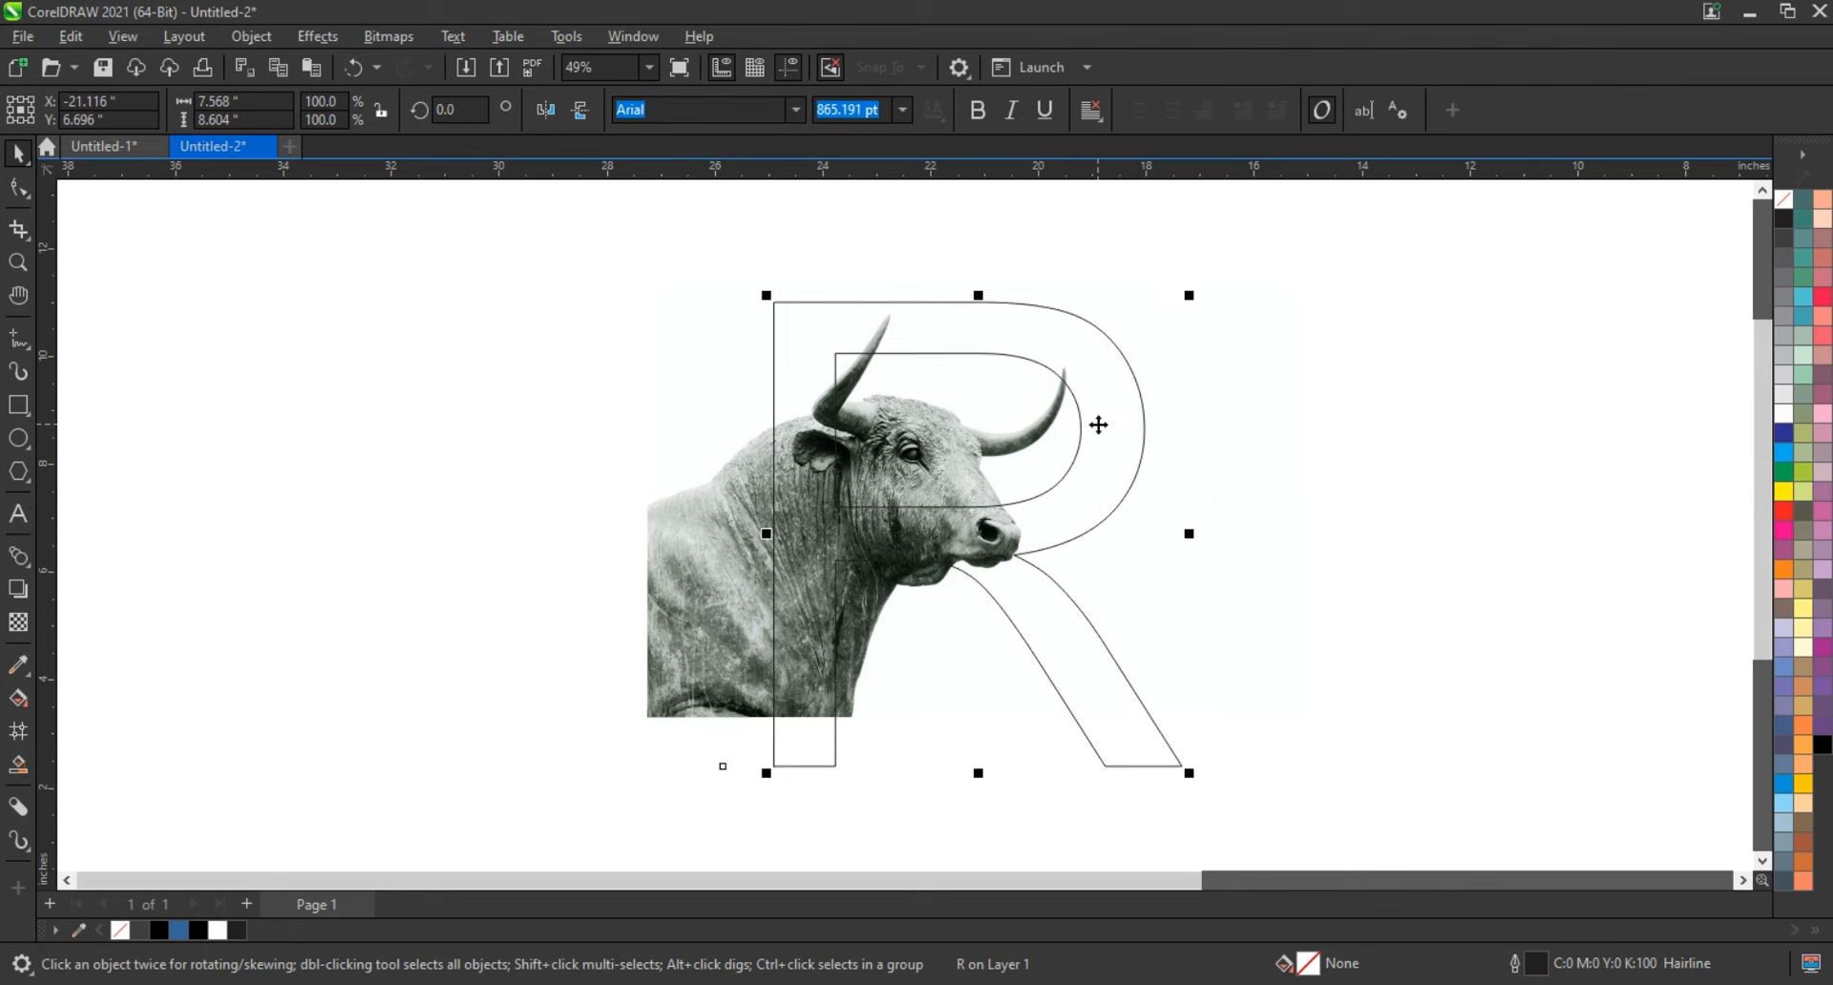
drag(1099, 425, 339, 412)
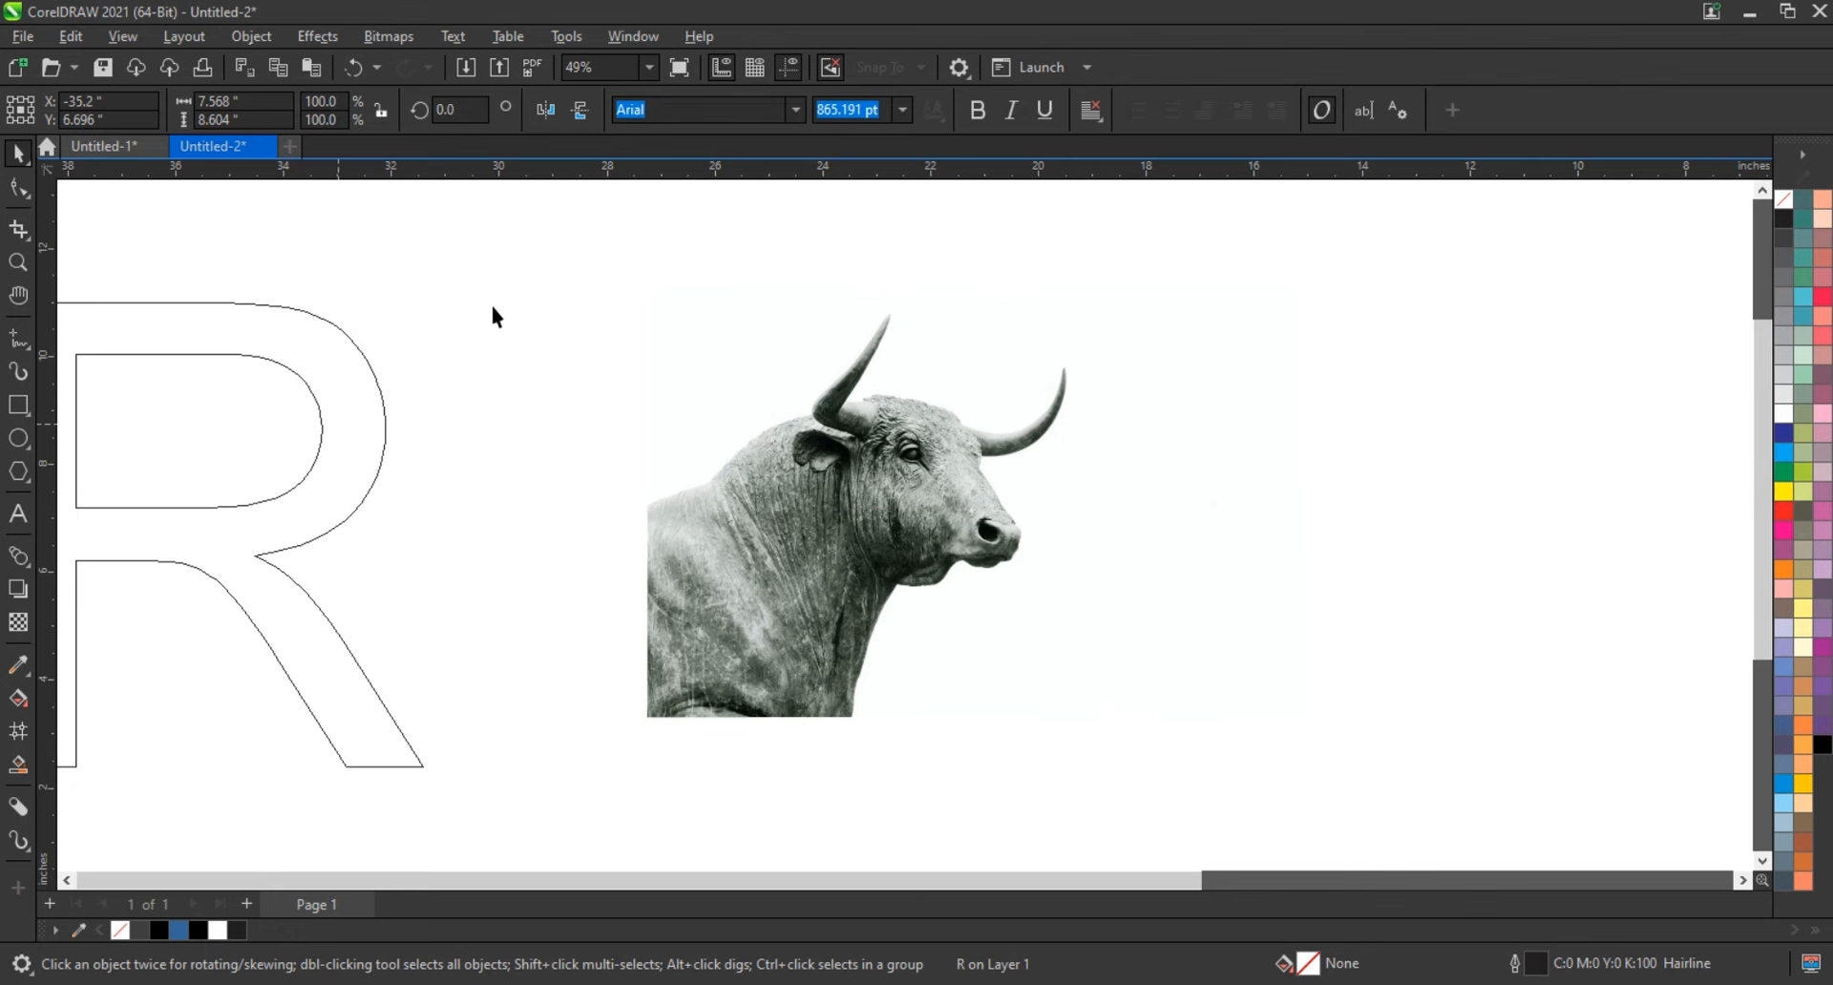
Move the bull photo slightly upward and convert it to a 300 dpi Grayscale (8-bit) bitmap with anti-aliasing and transparent background
click(17, 262)
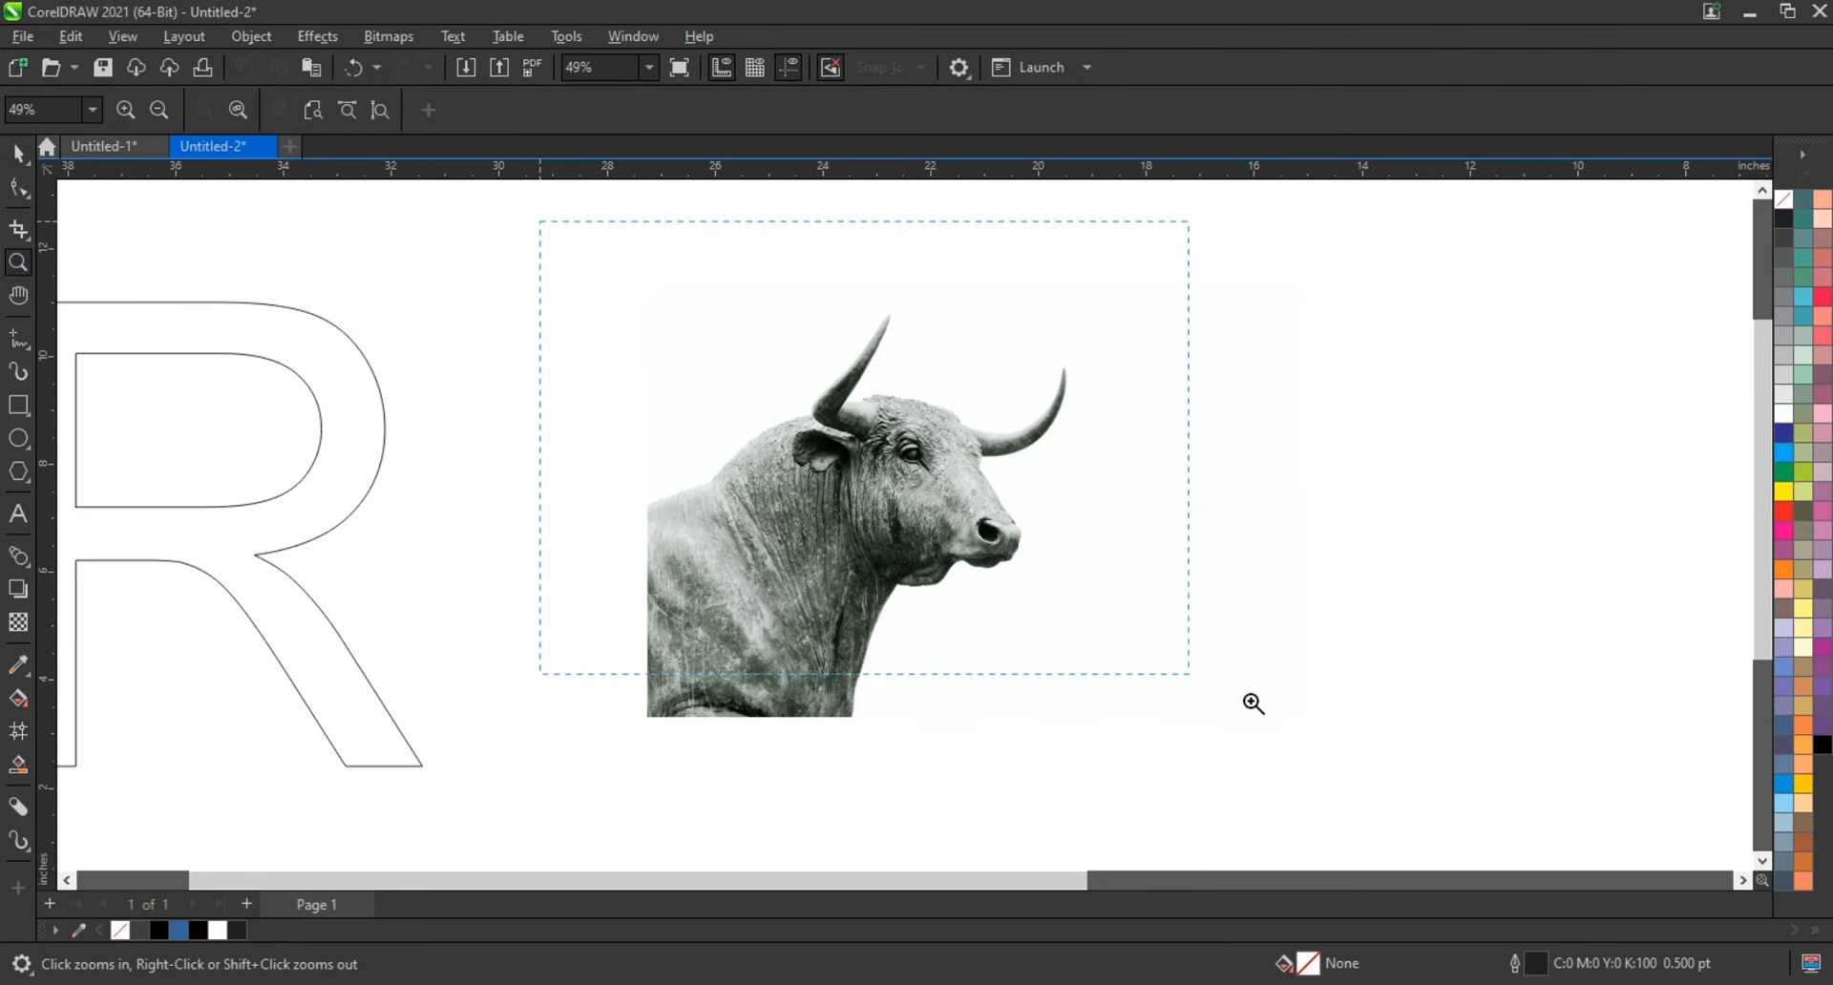
drag(1337, 735, 1337, 735)
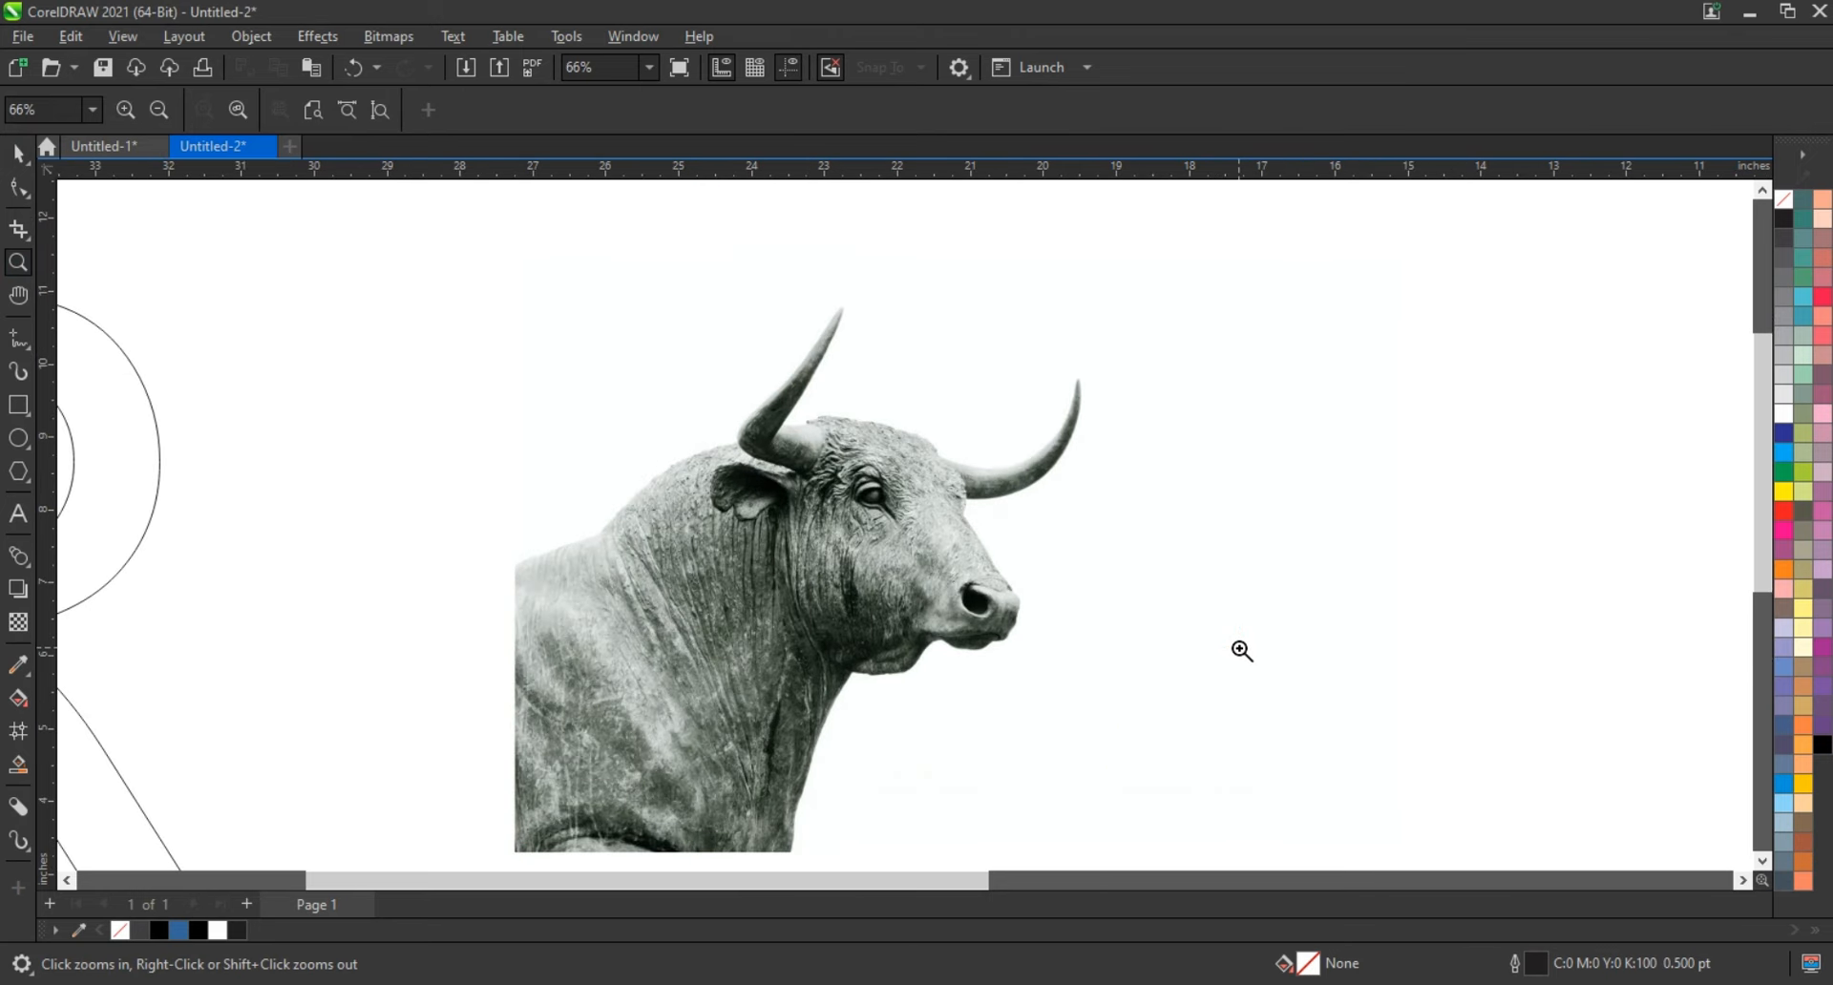
click(898, 595)
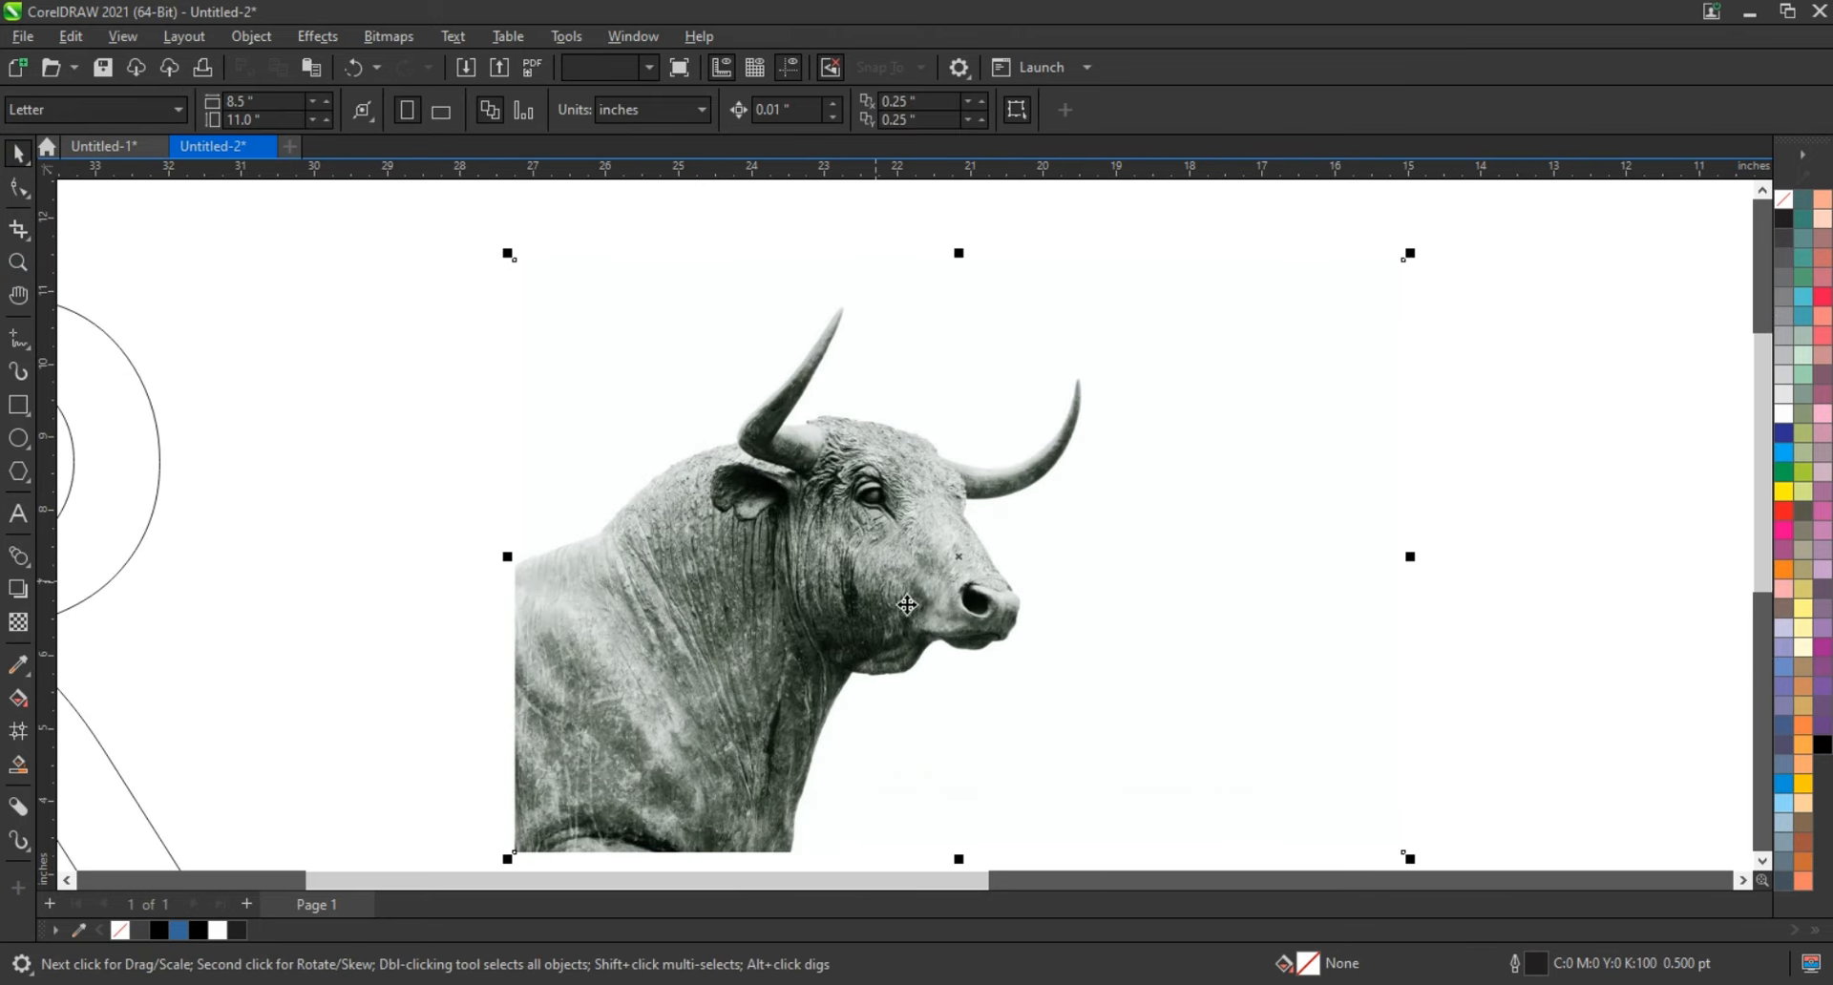
drag(864, 542, 861, 509)
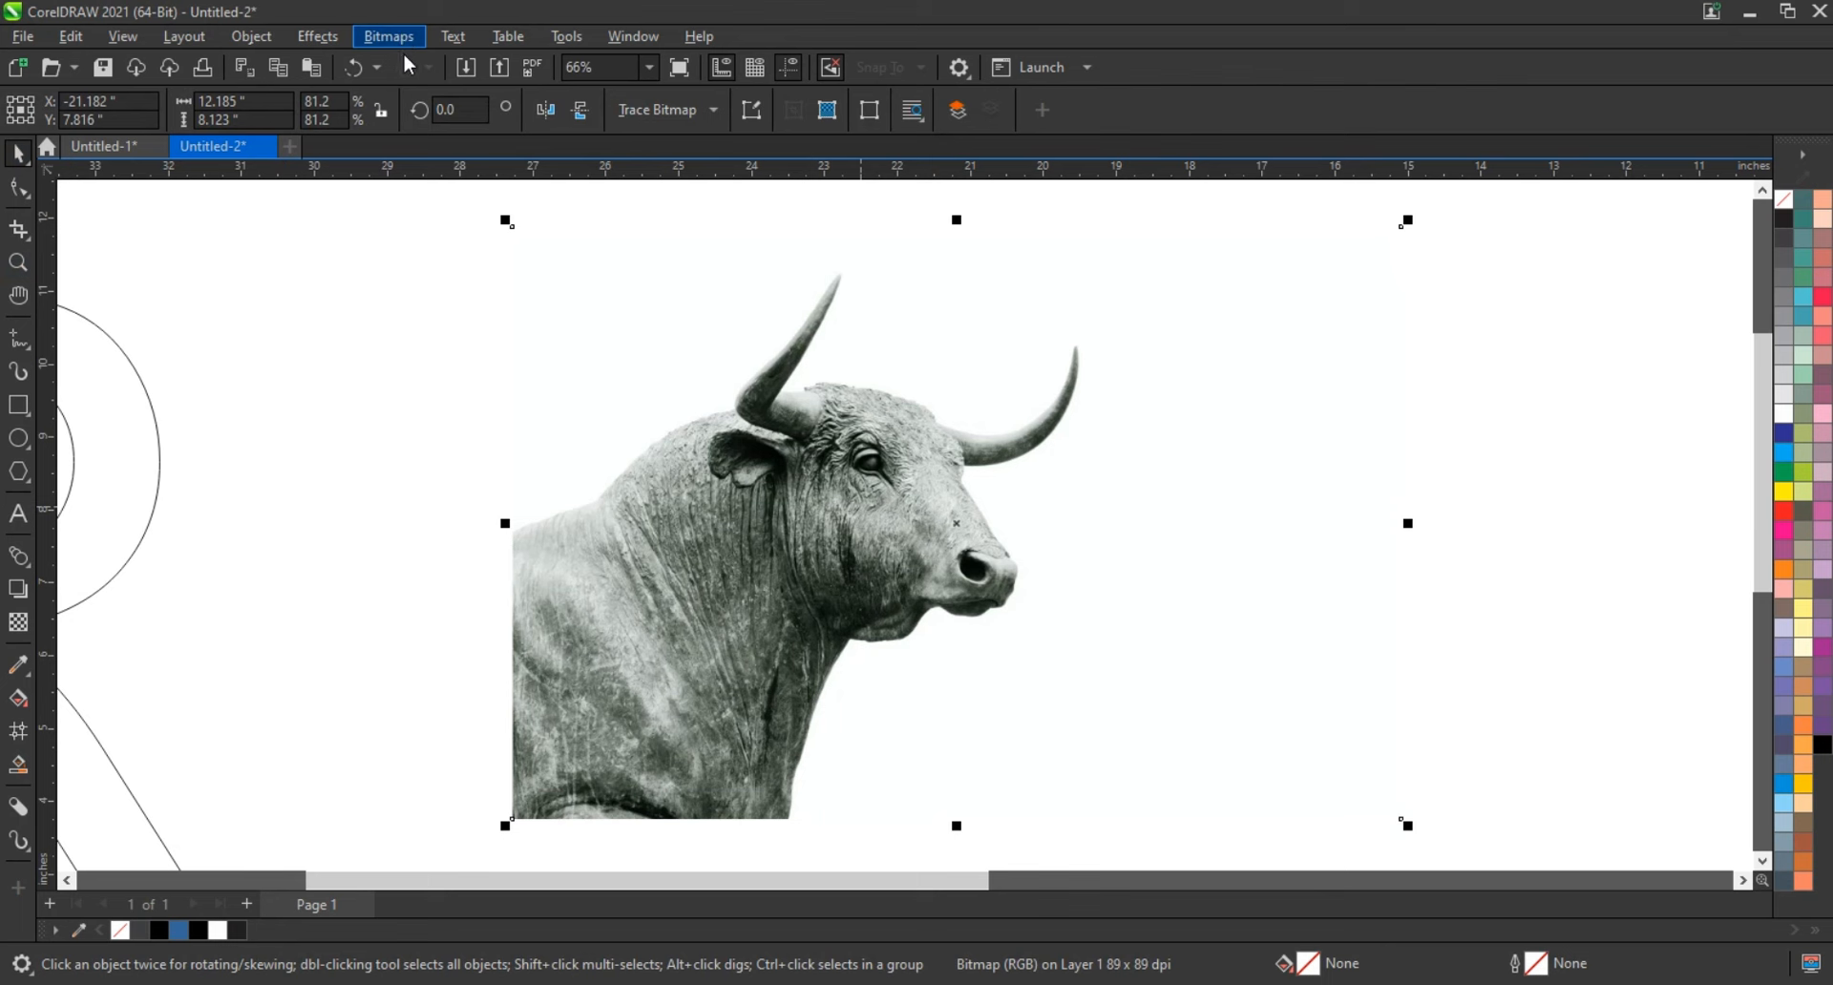
click(389, 36)
click(448, 61)
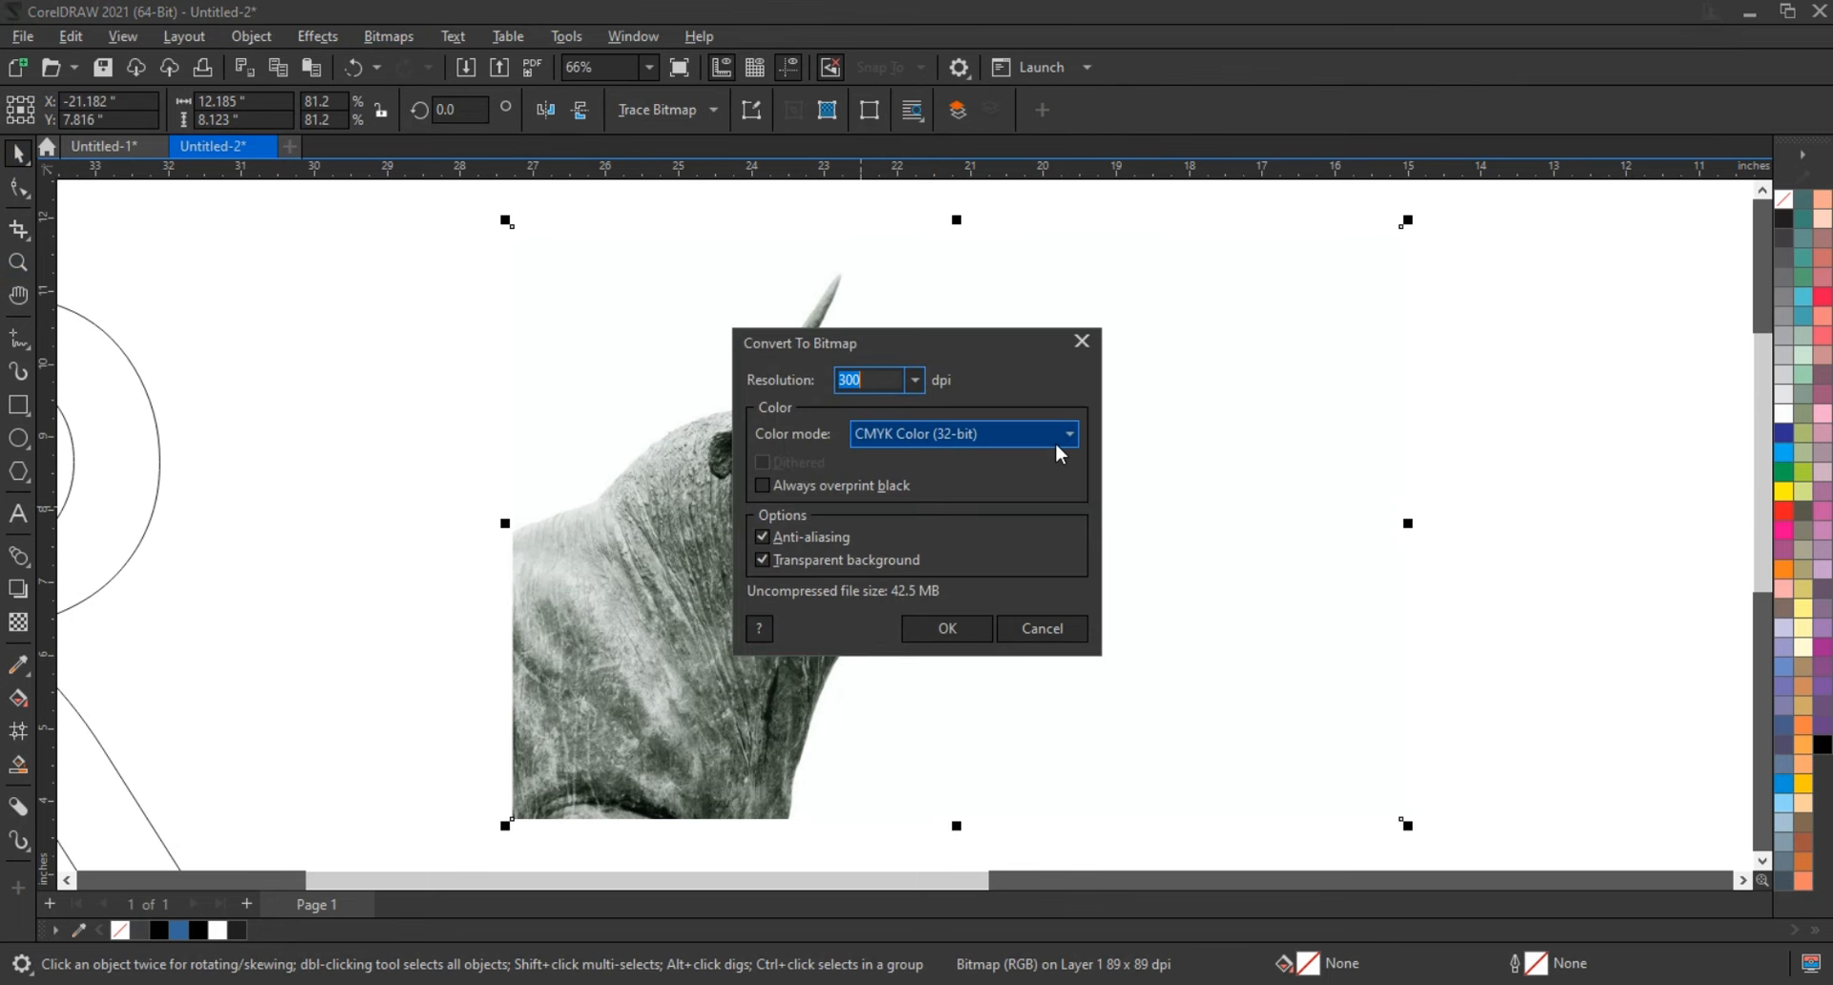
click(955, 457)
click(935, 495)
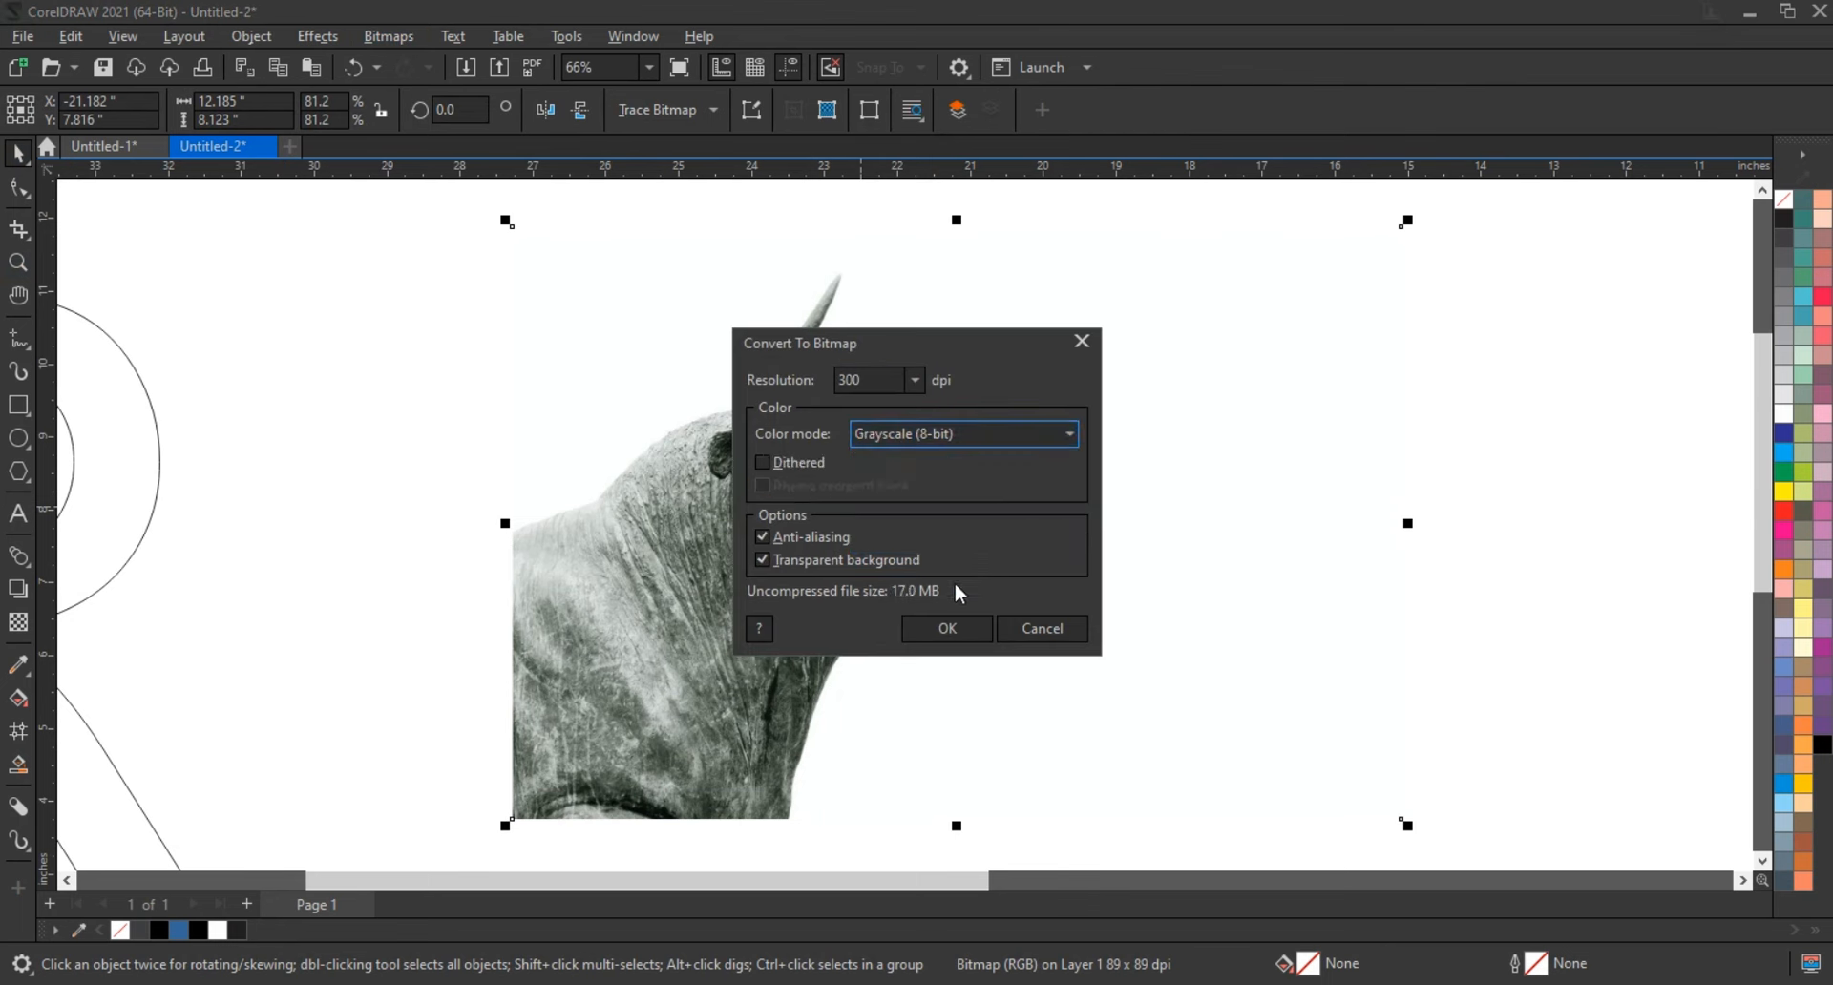
click(950, 628)
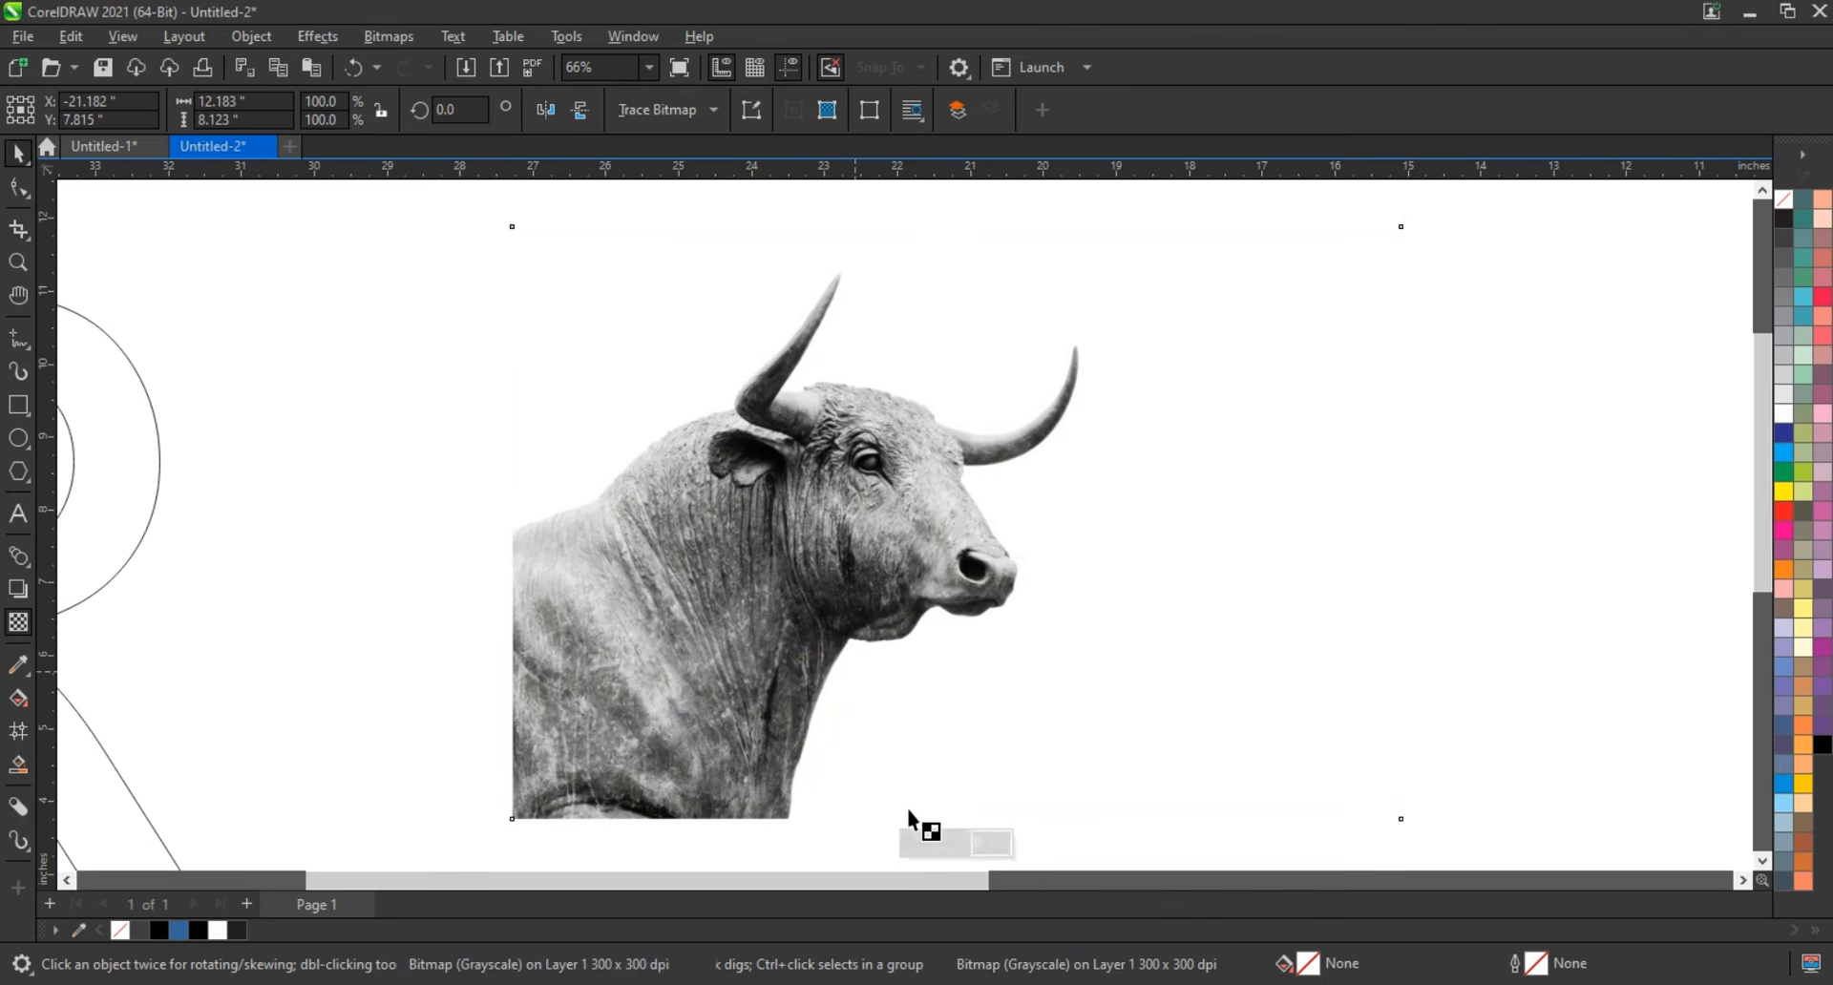
Fade the bull bitmap with a uniform transparency of about 60
drag(911, 842, 942, 848)
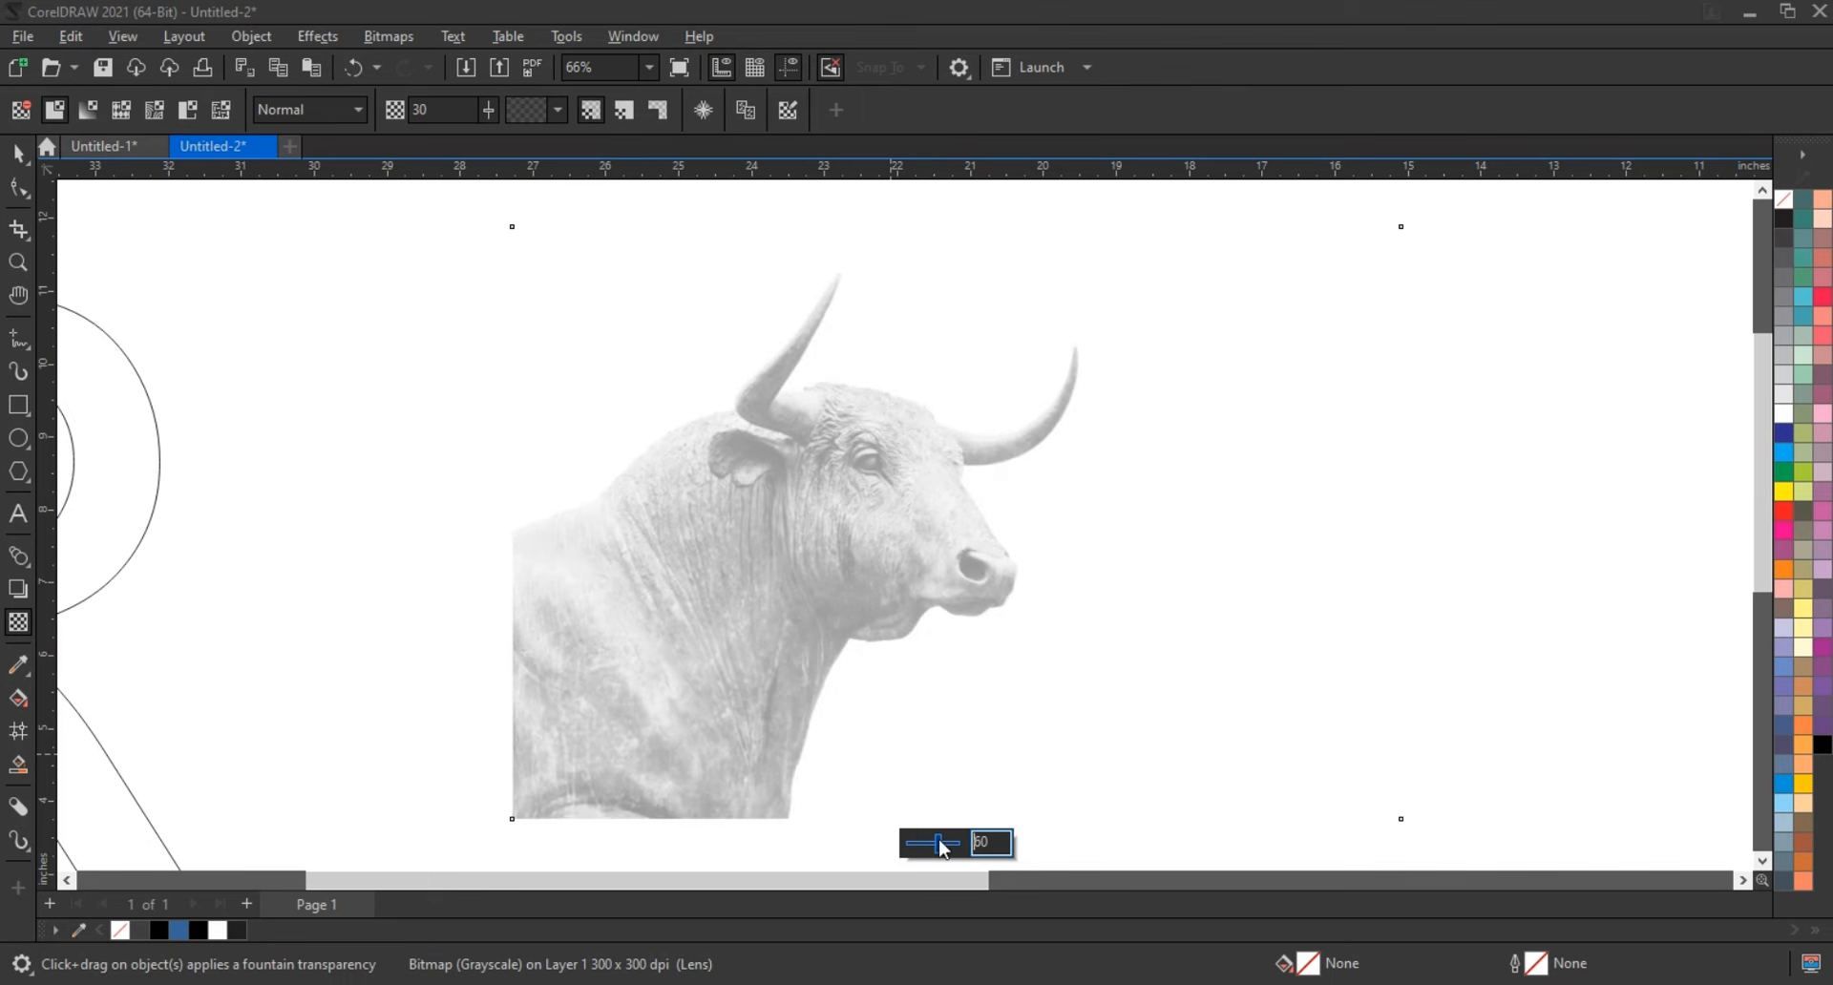
click(18, 154)
click(353, 306)
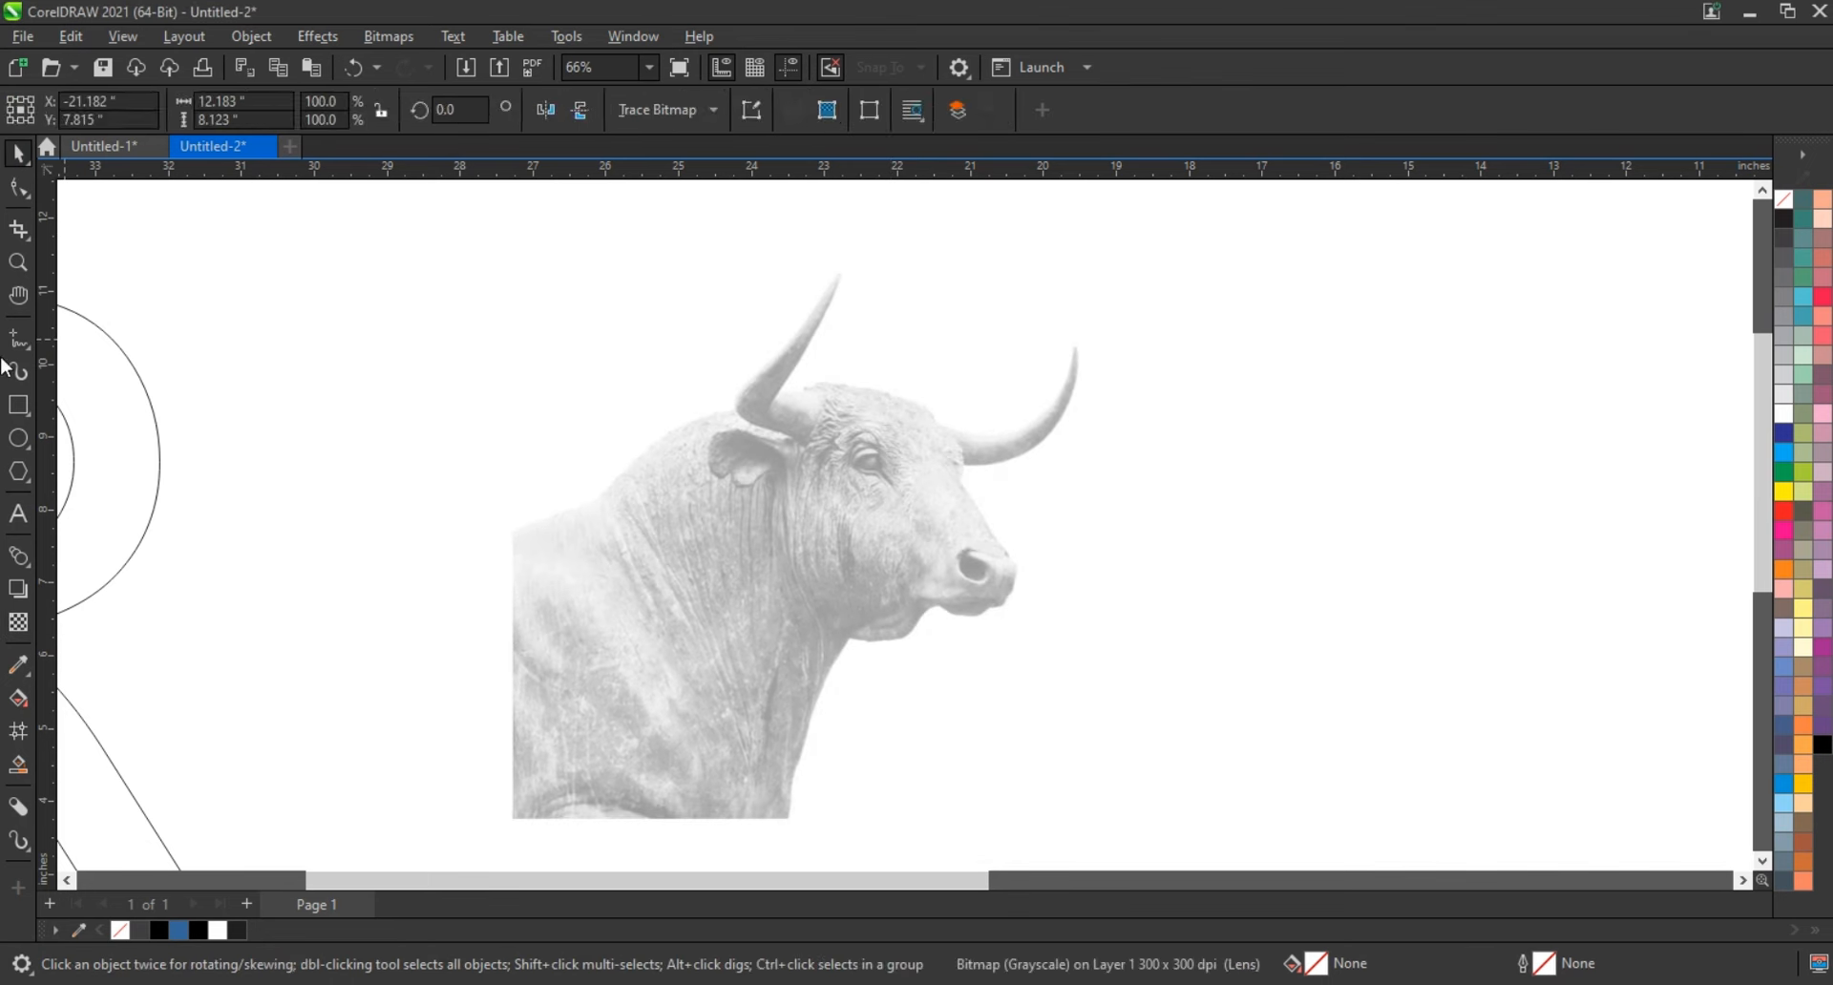
Draw a rectangle about 10.1 × 5.4 in around the bull's head and round both right corners to 2.71 in
click(18, 405)
drag(397, 259, 1133, 656)
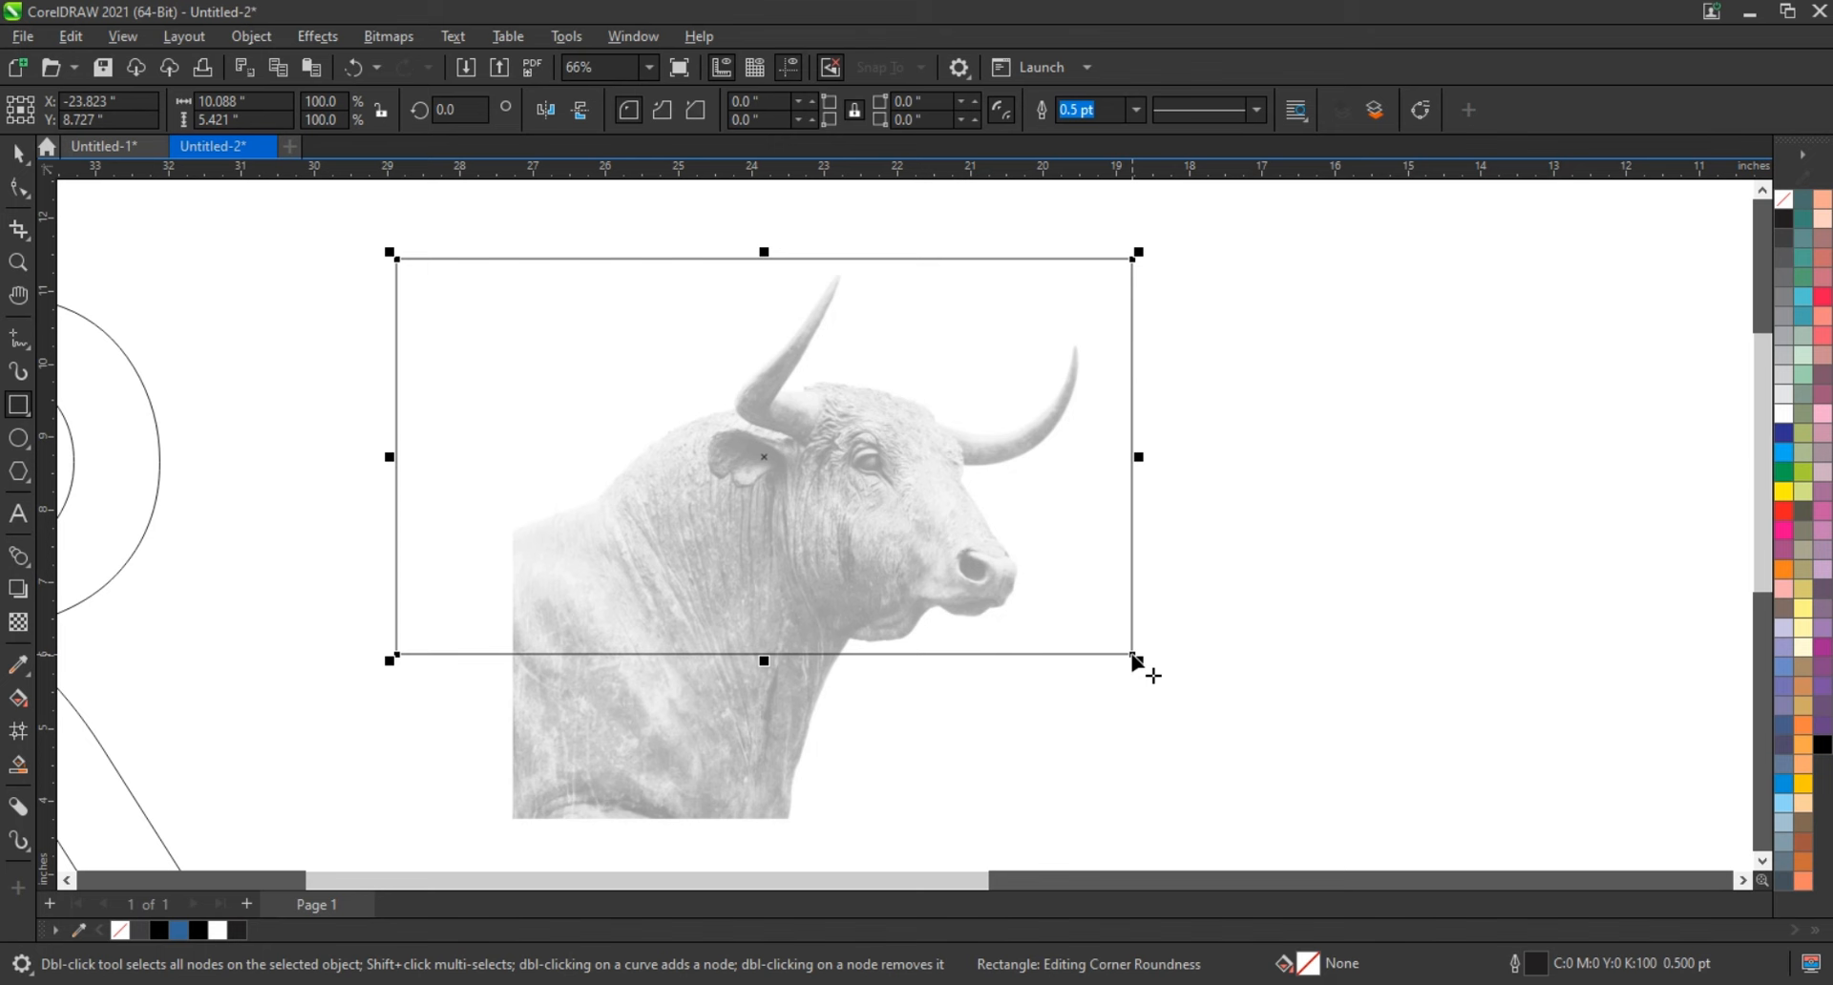
click(26, 191)
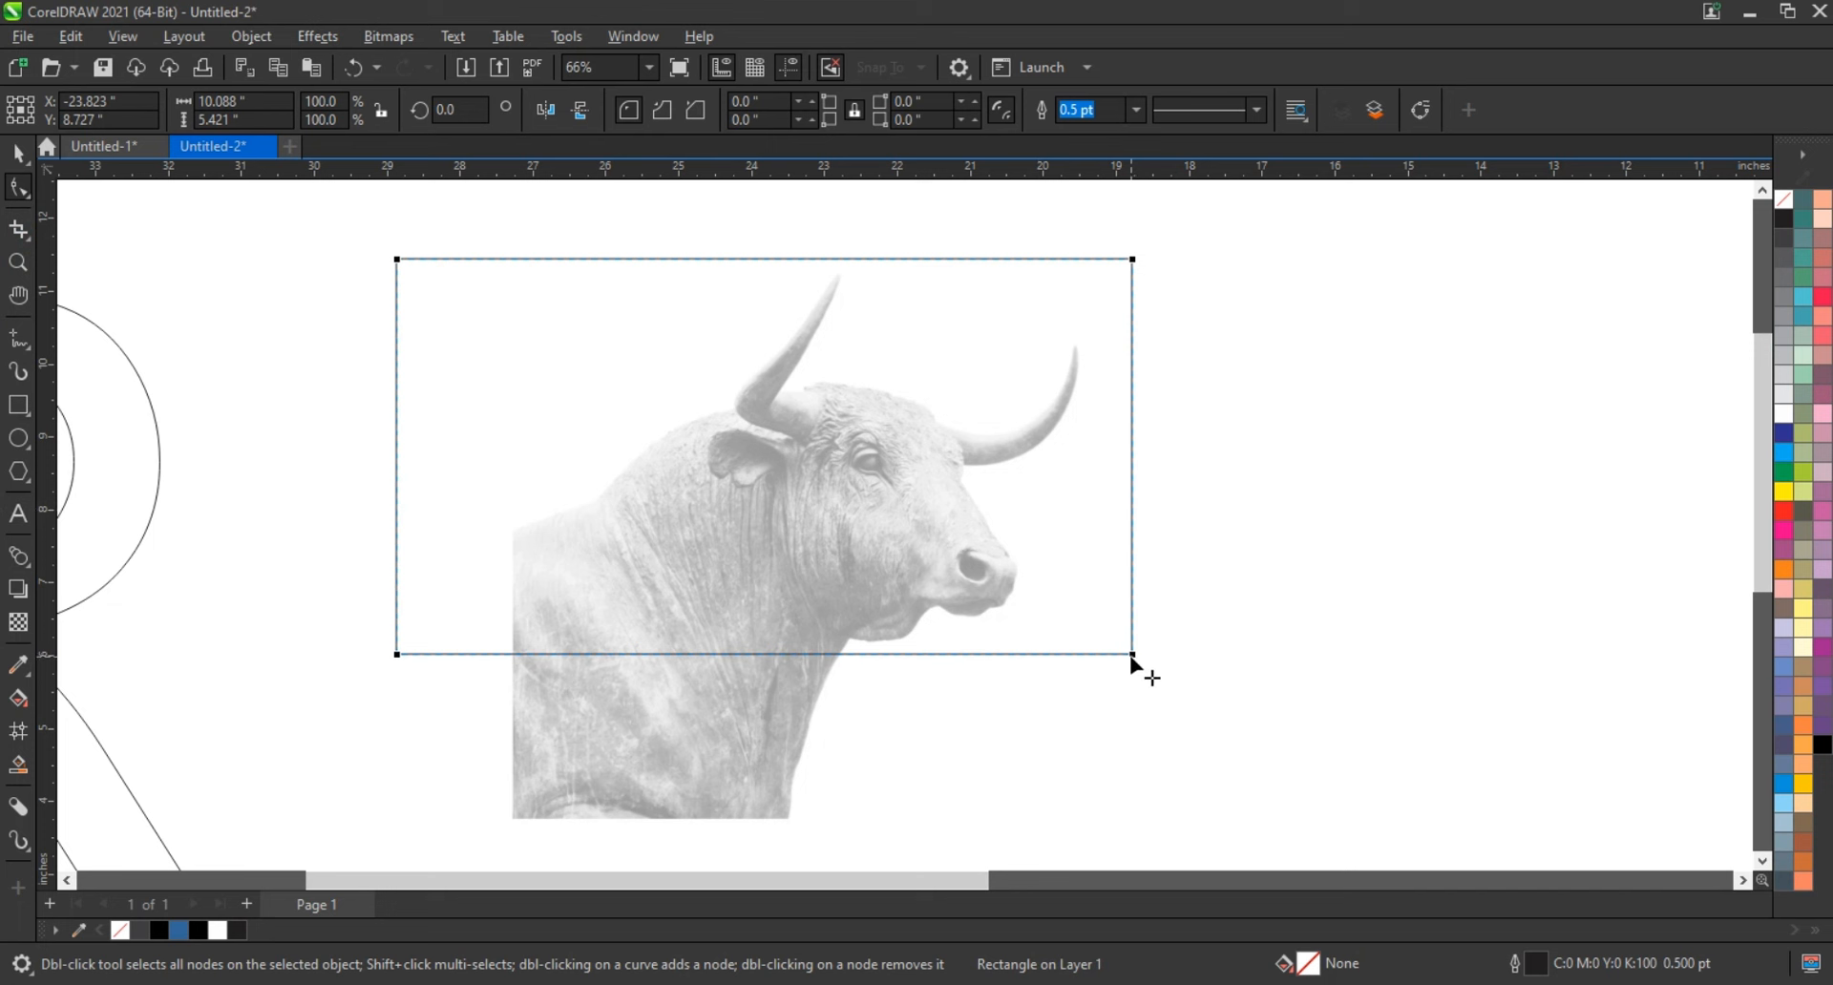
drag(913, 657, 864, 659)
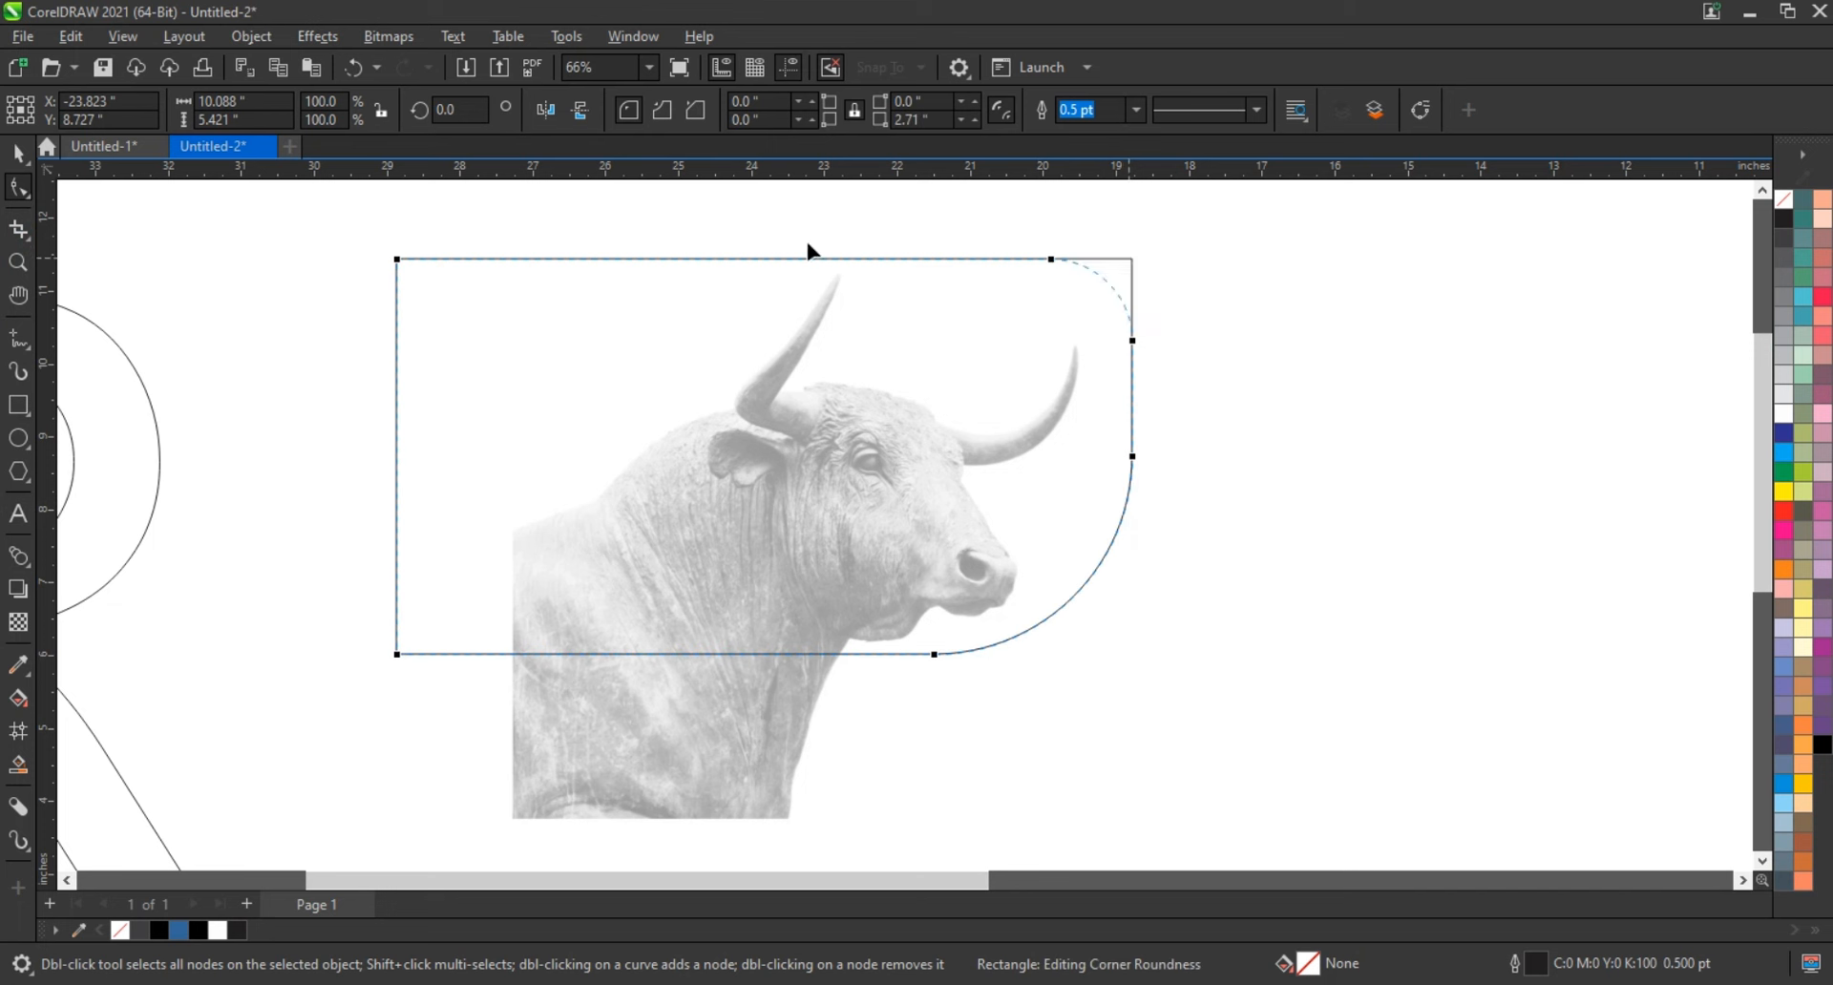
drag(623, 251, 622, 252)
click(19, 155)
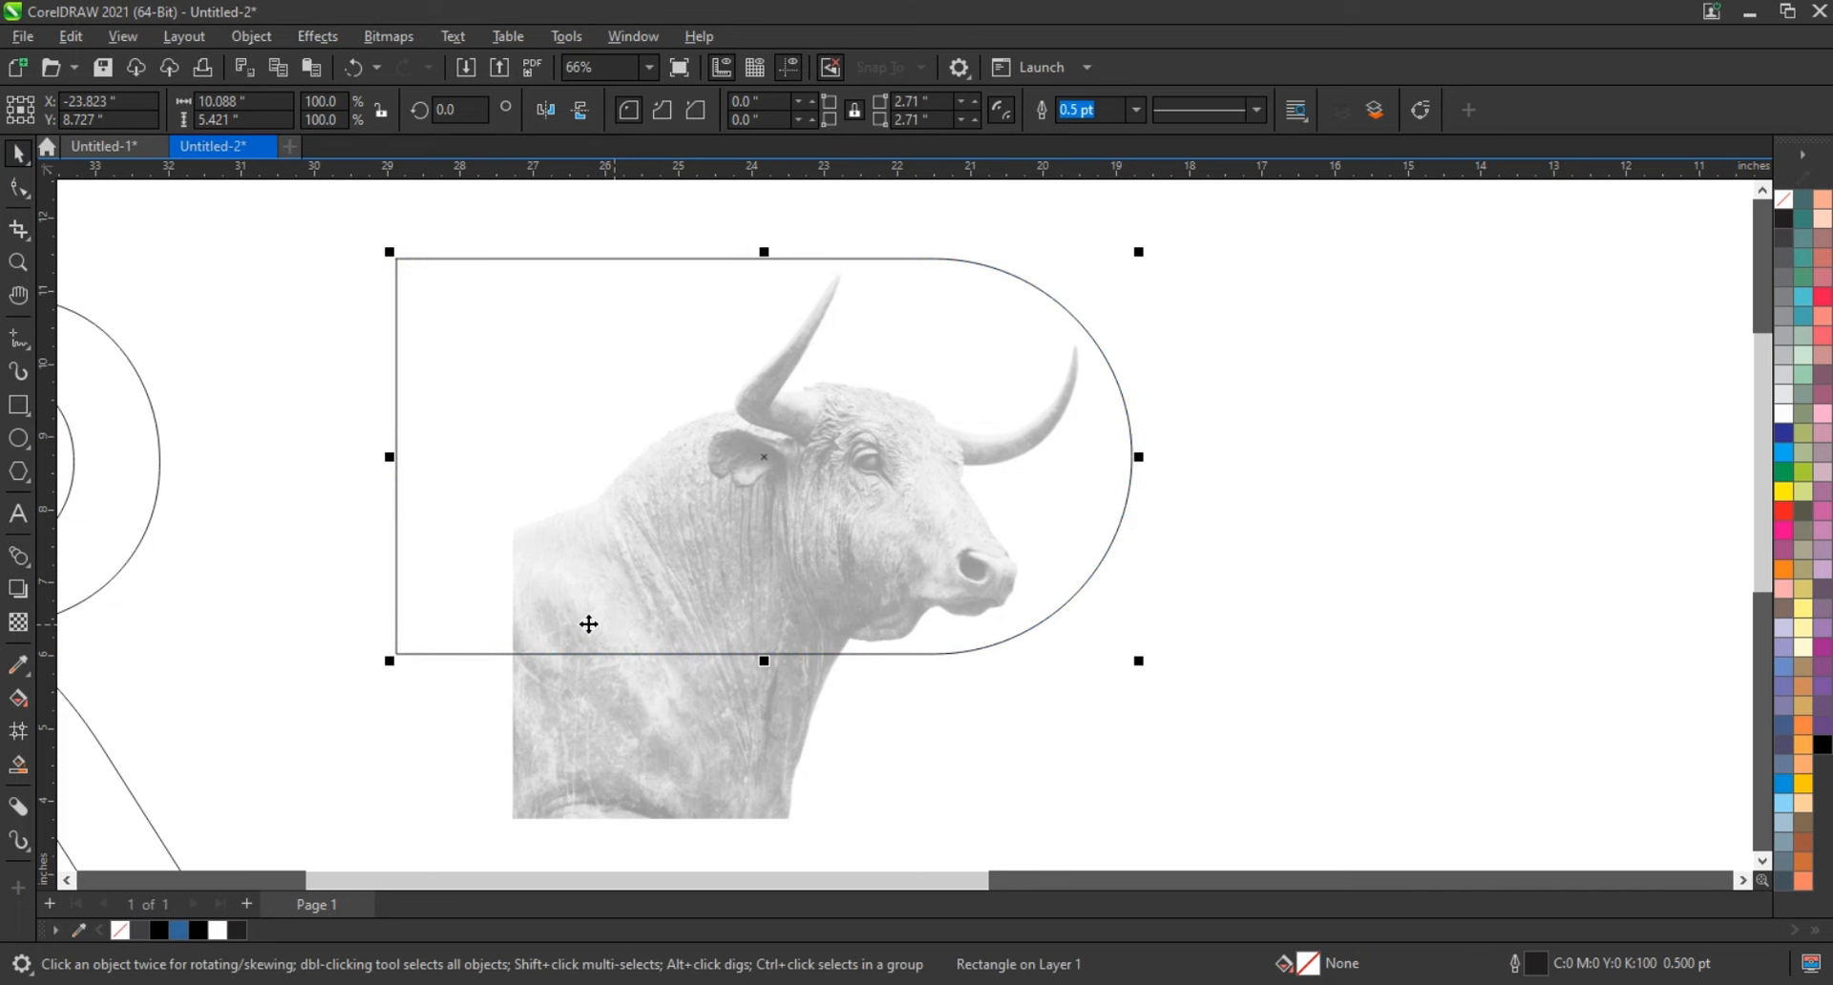
Draw a narrow upright rectangle over the bull's cheek and neck and scale it to about 1.7 × 5.8 in
click(12, 409)
drag(786, 470, 895, 853)
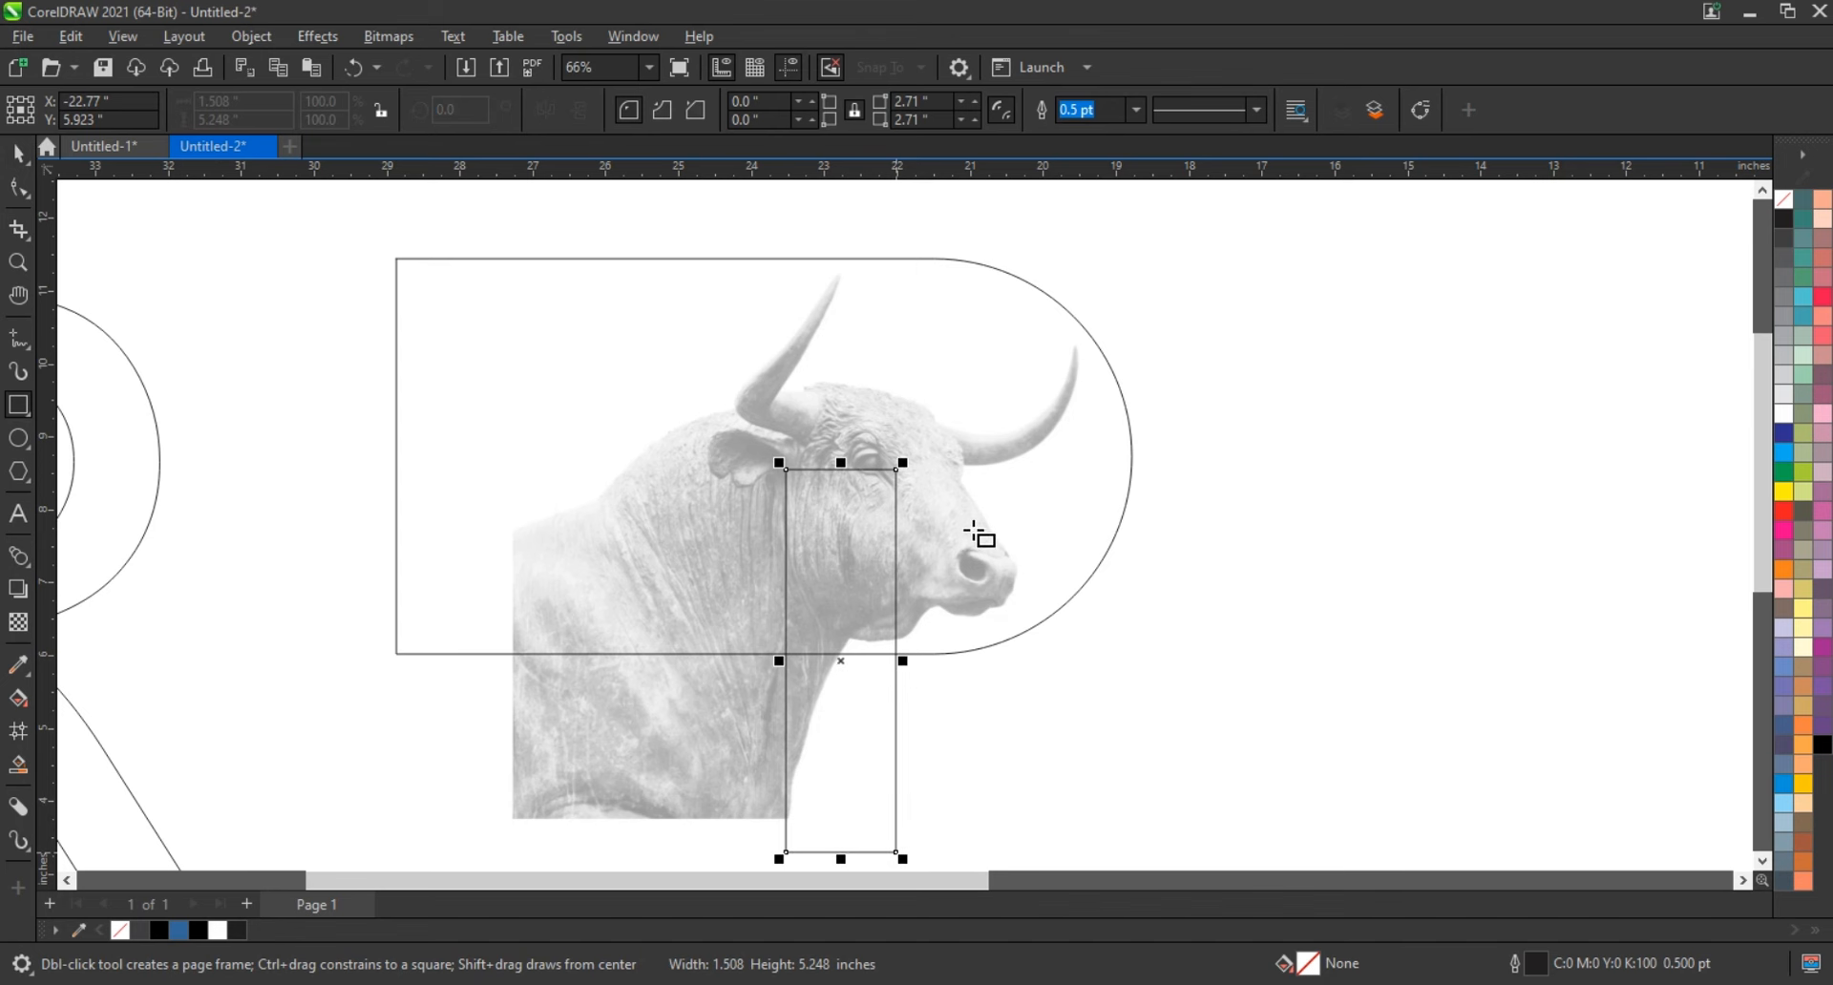
click(19, 155)
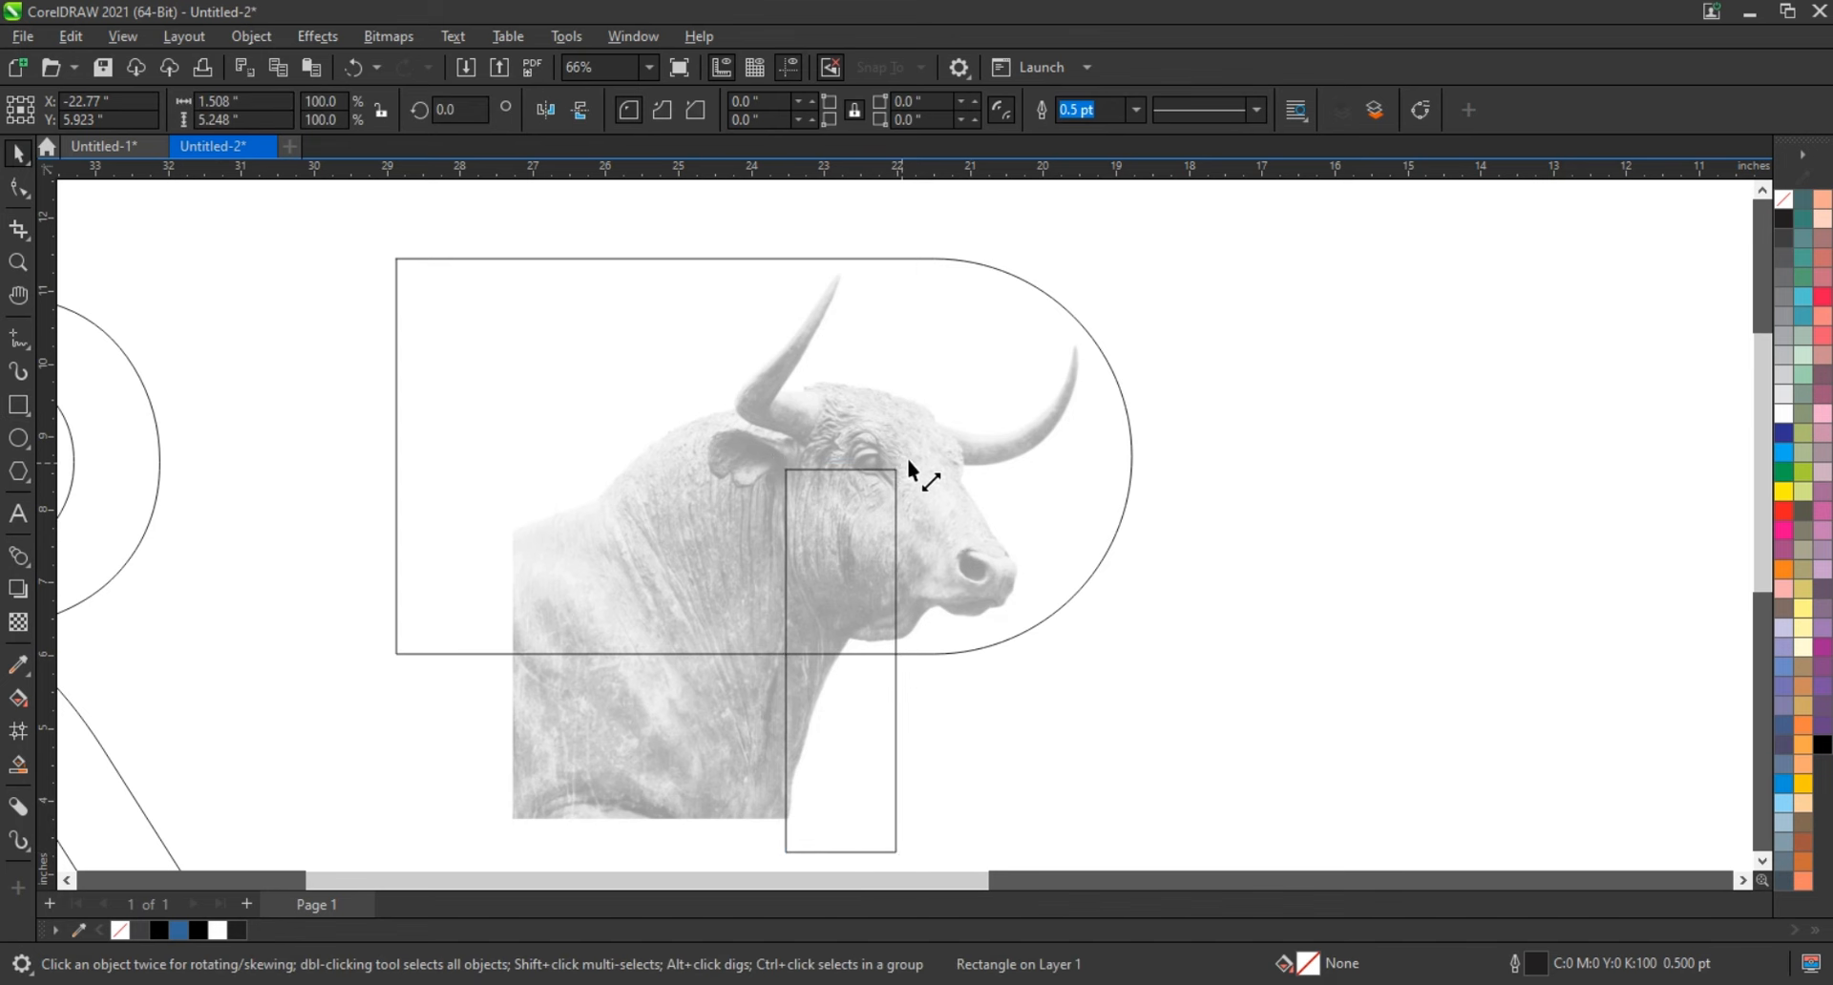
drag(904, 462, 940, 424)
scroll(911, 475, down, 2)
Skew the narrow rectangle into a slanted R leg and align its right edge with the rounded shape
click(879, 721)
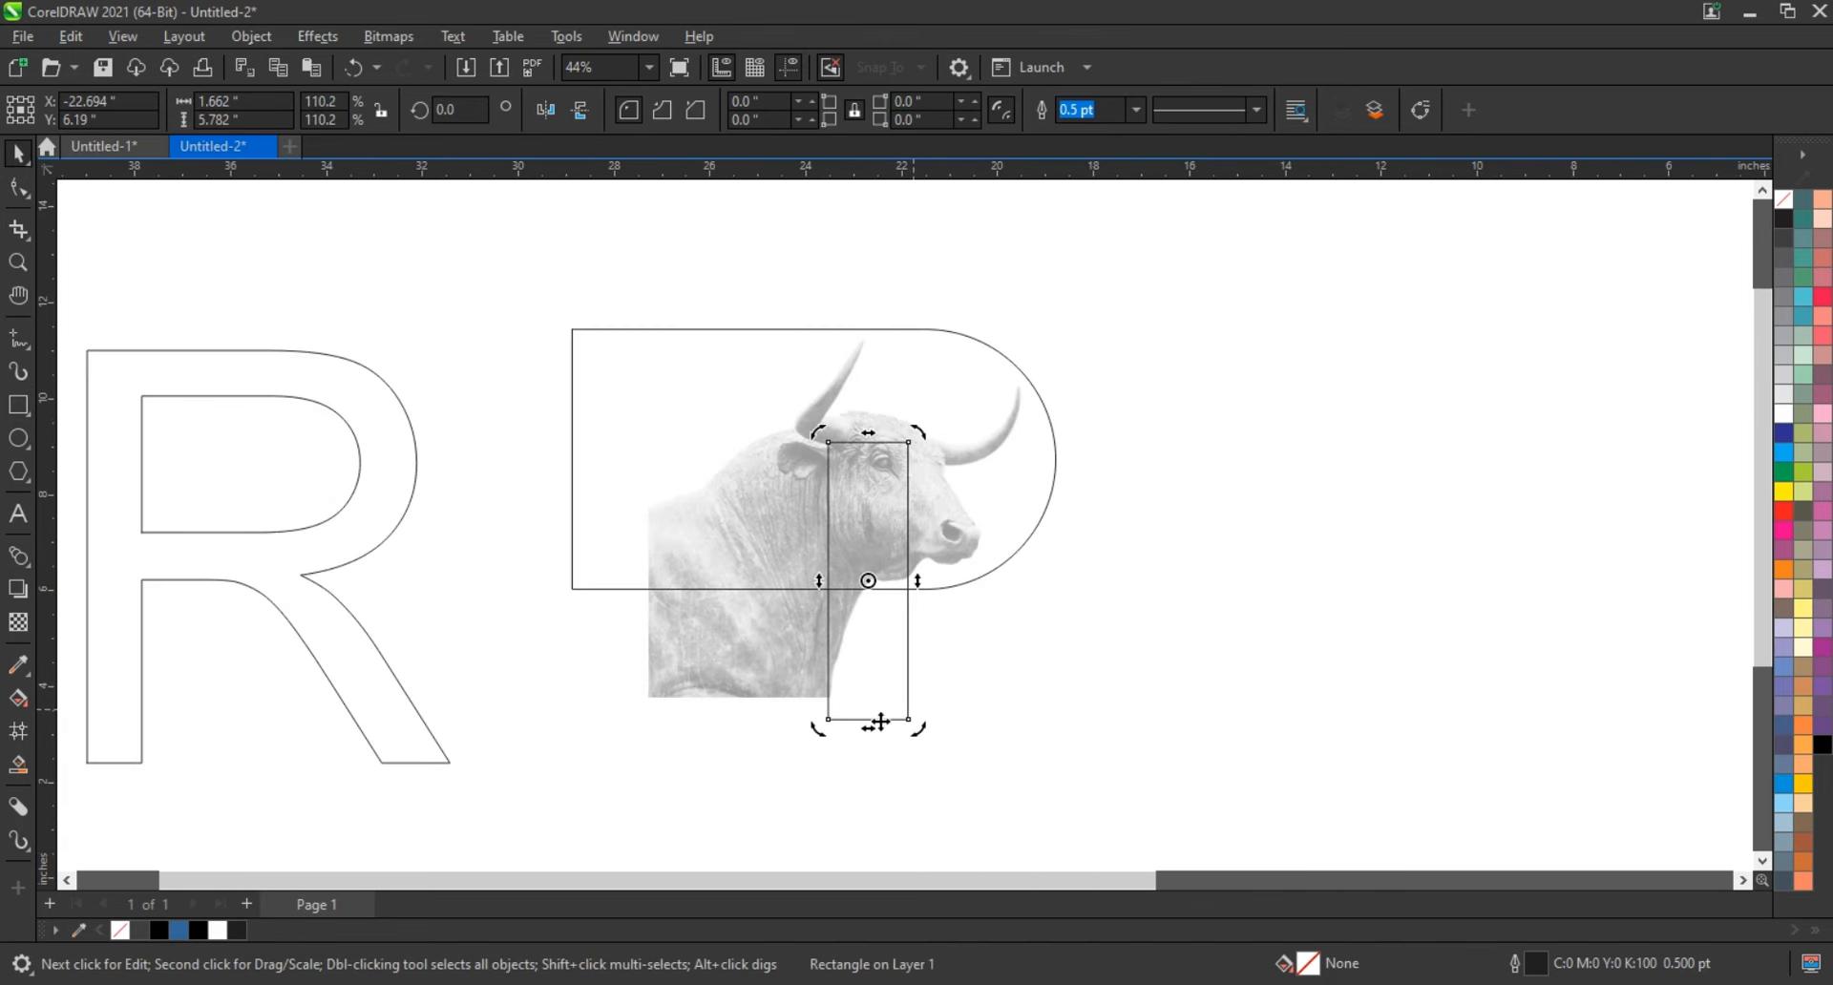
drag(878, 724, 974, 723)
shift+click(1032, 532)
key(r)
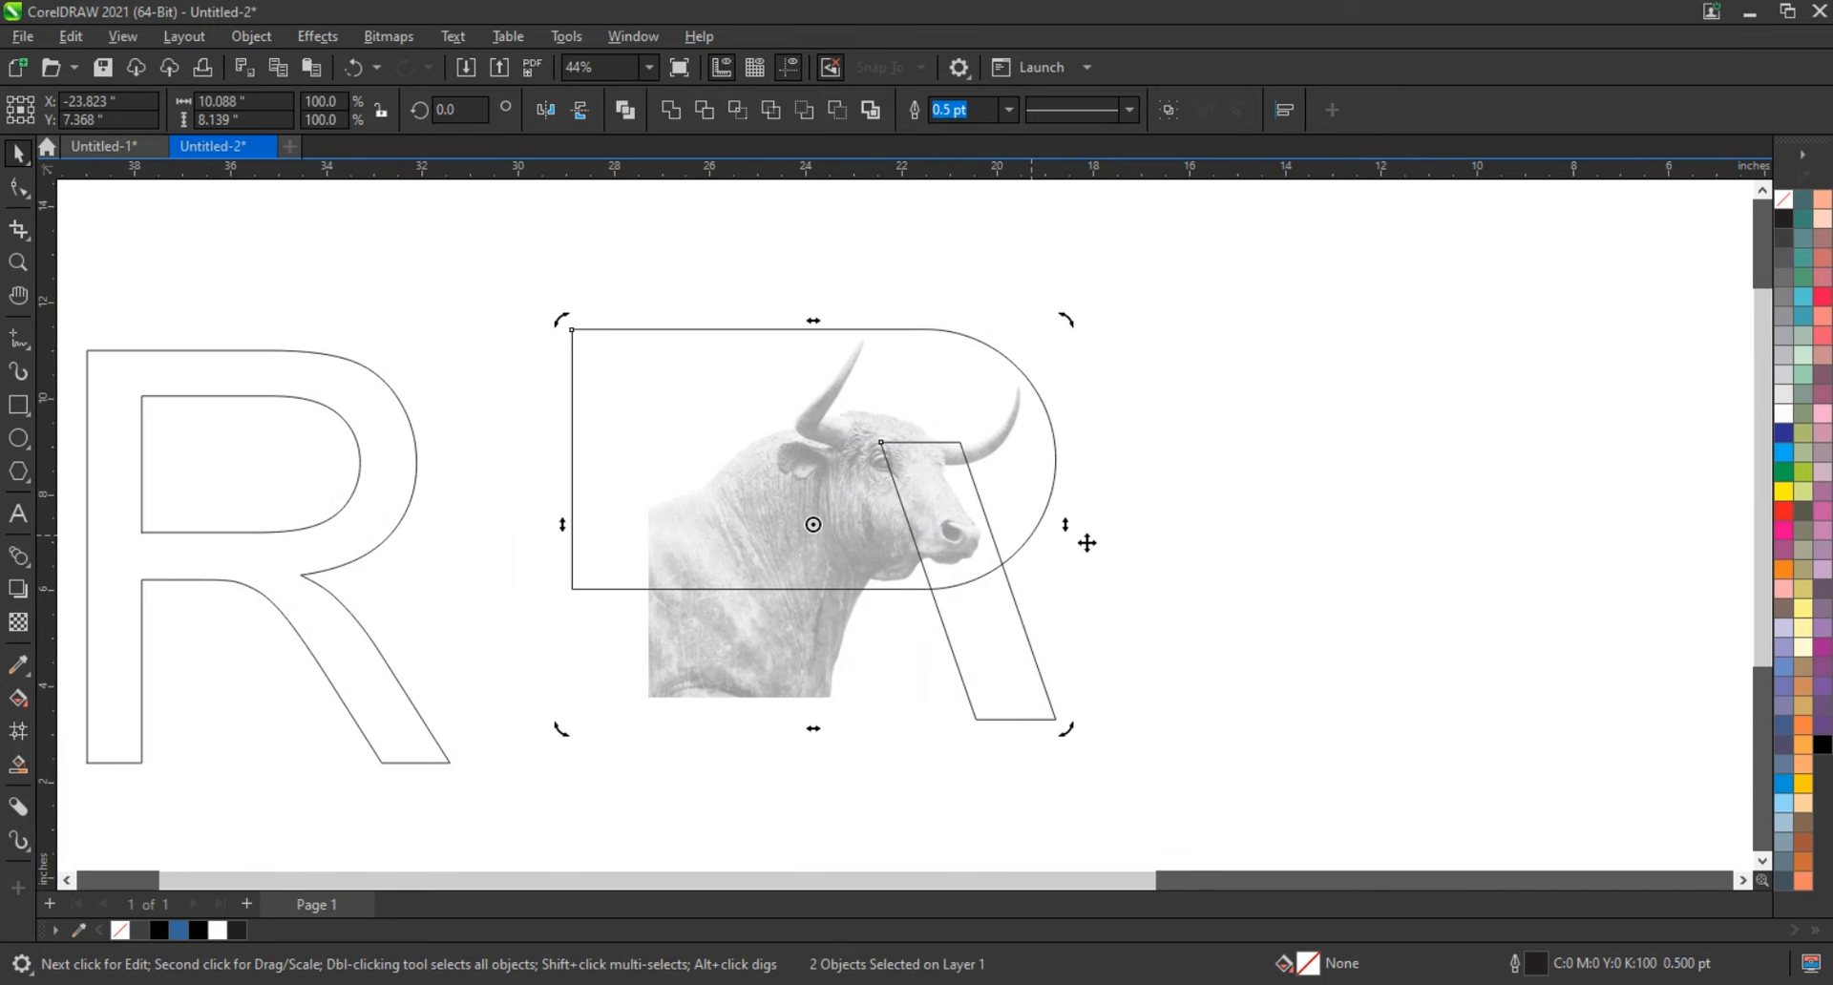
Skew the top of the R leg further left until the leg spans about 5.2 in wide
click(1023, 627)
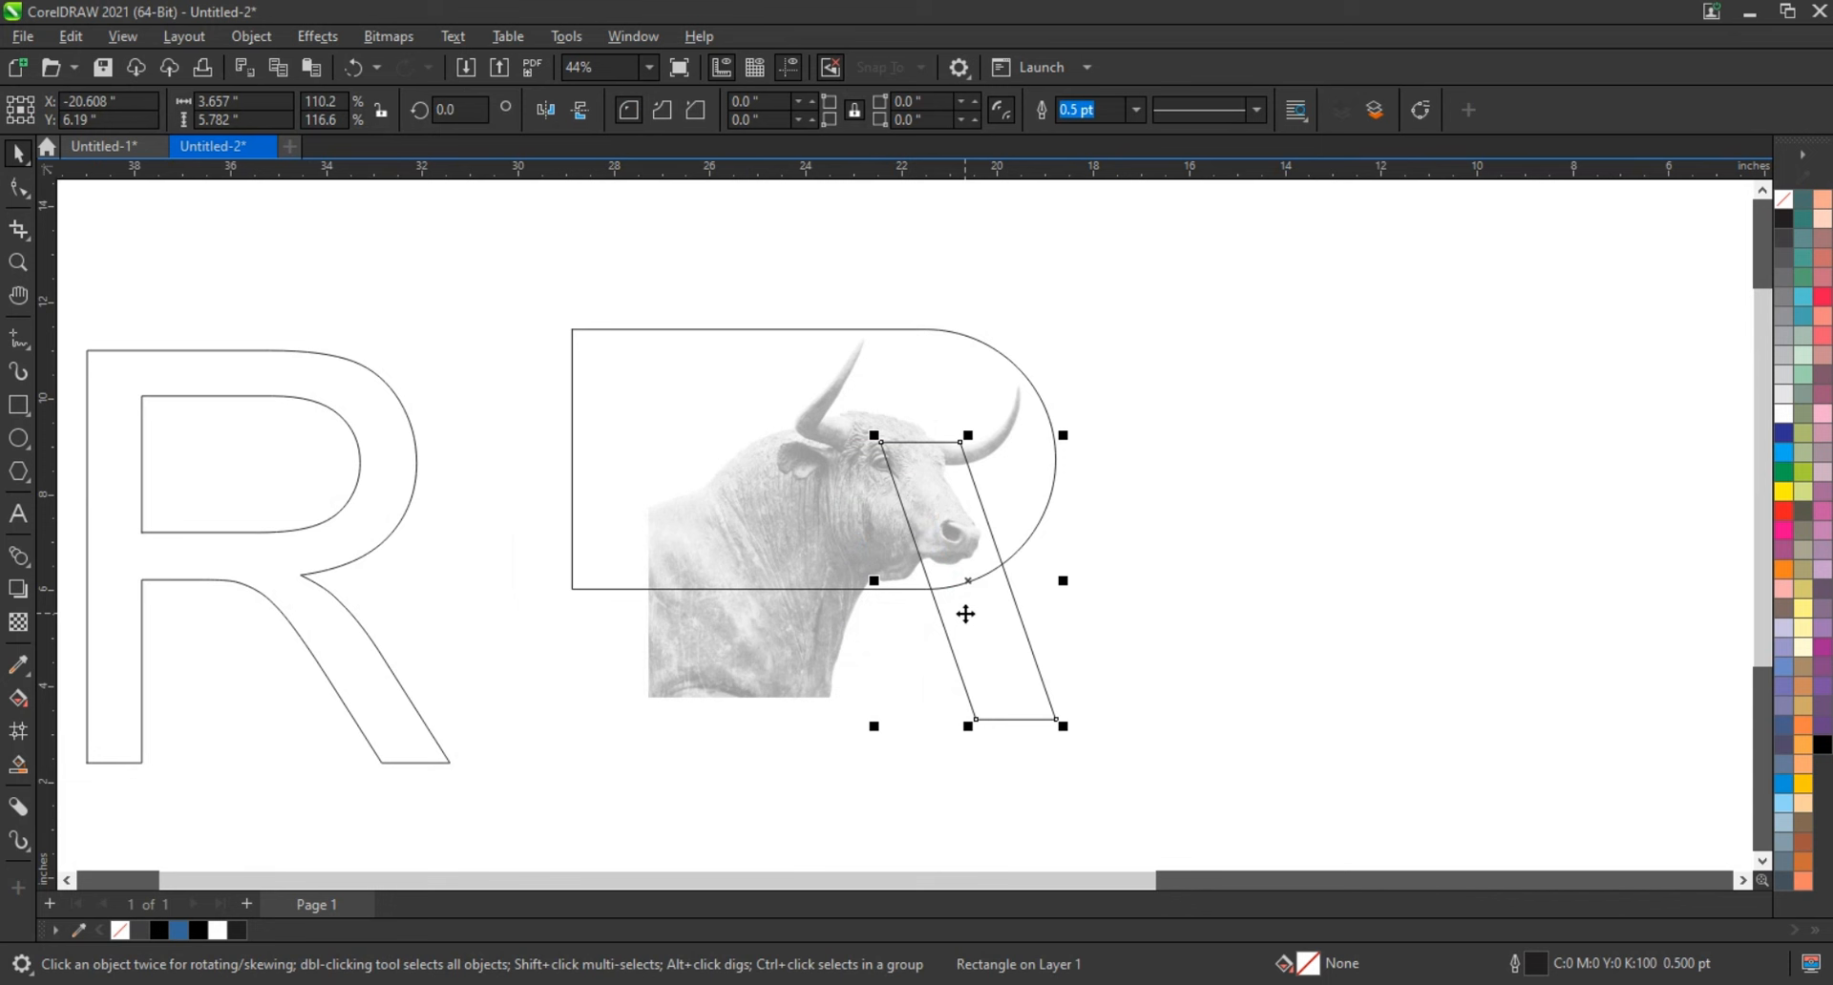
click(938, 508)
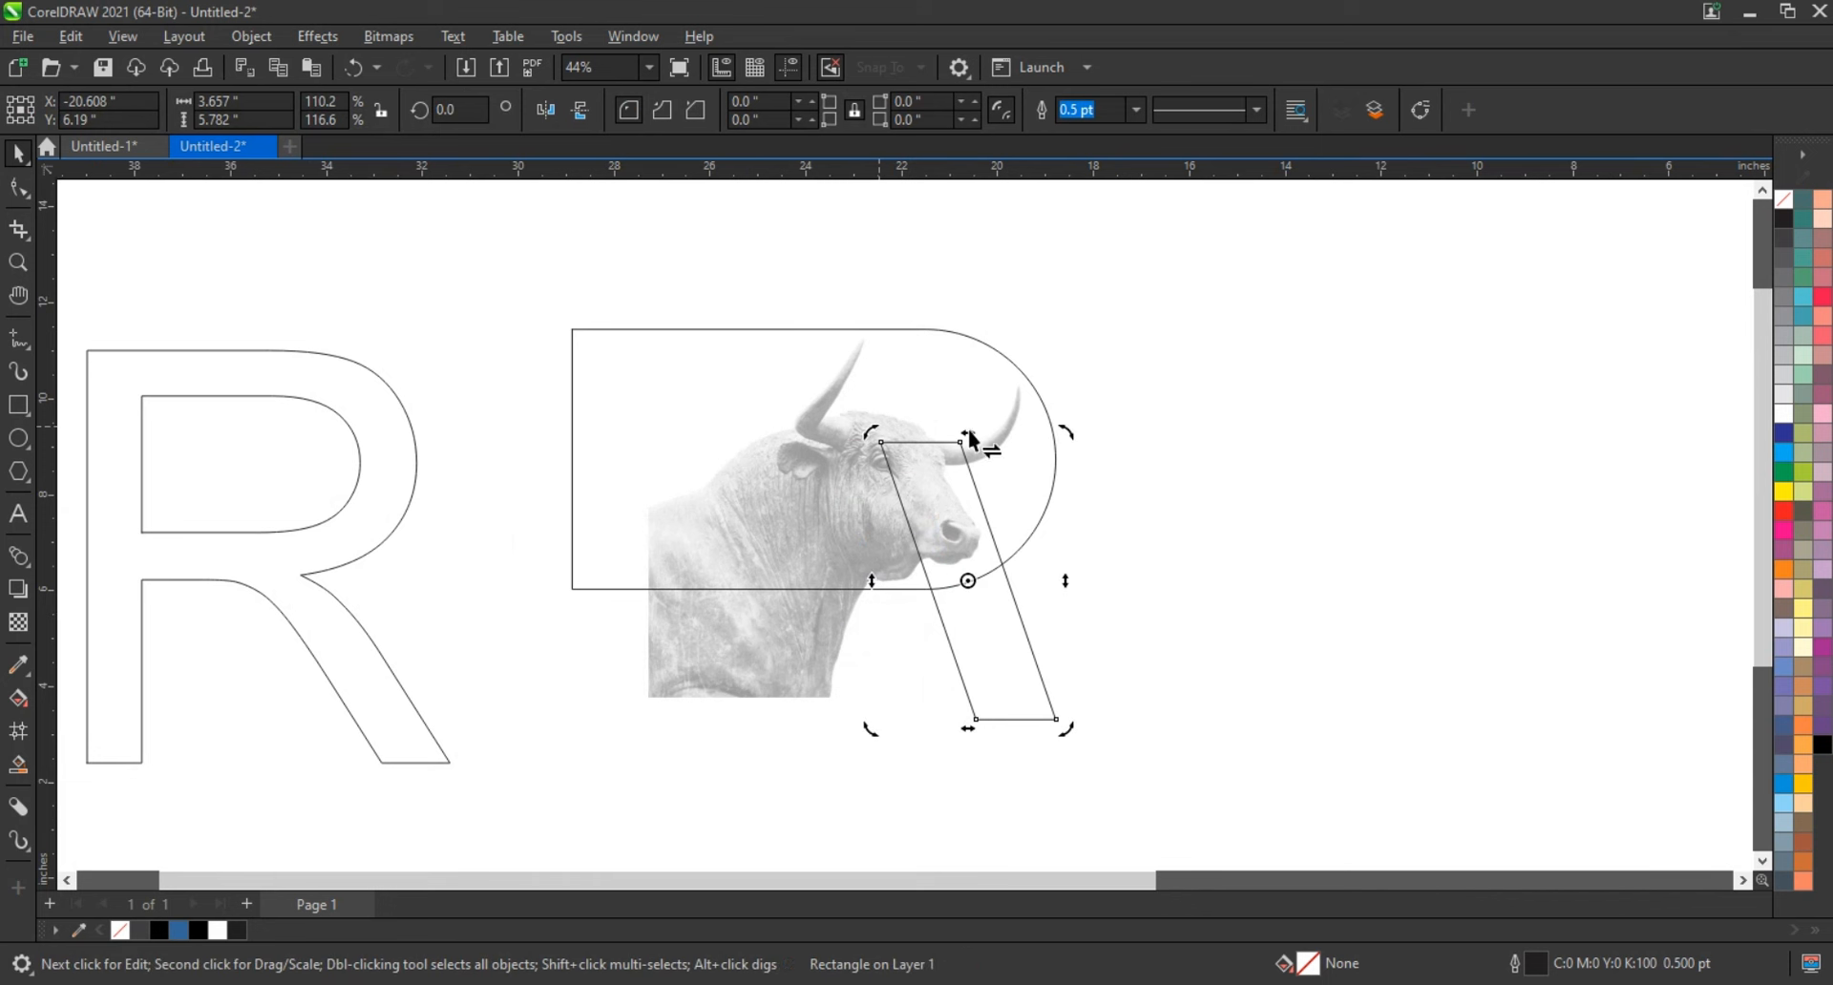
drag(969, 435, 892, 449)
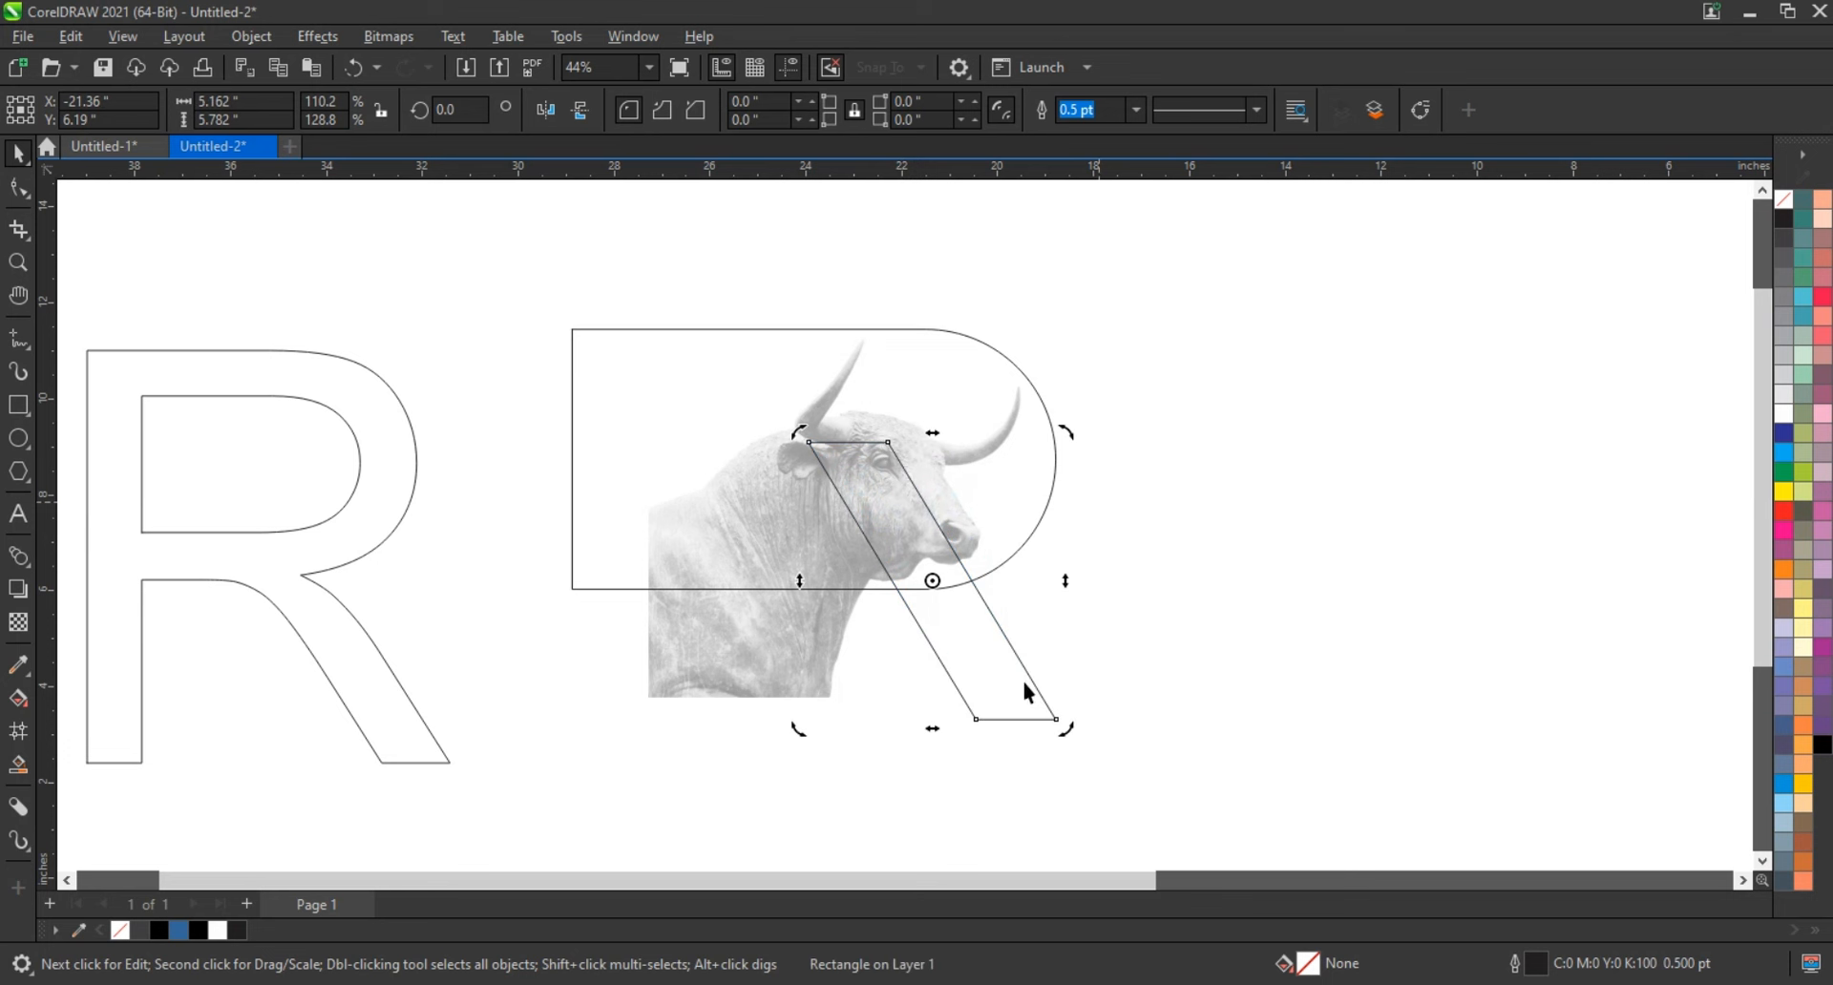
click(998, 700)
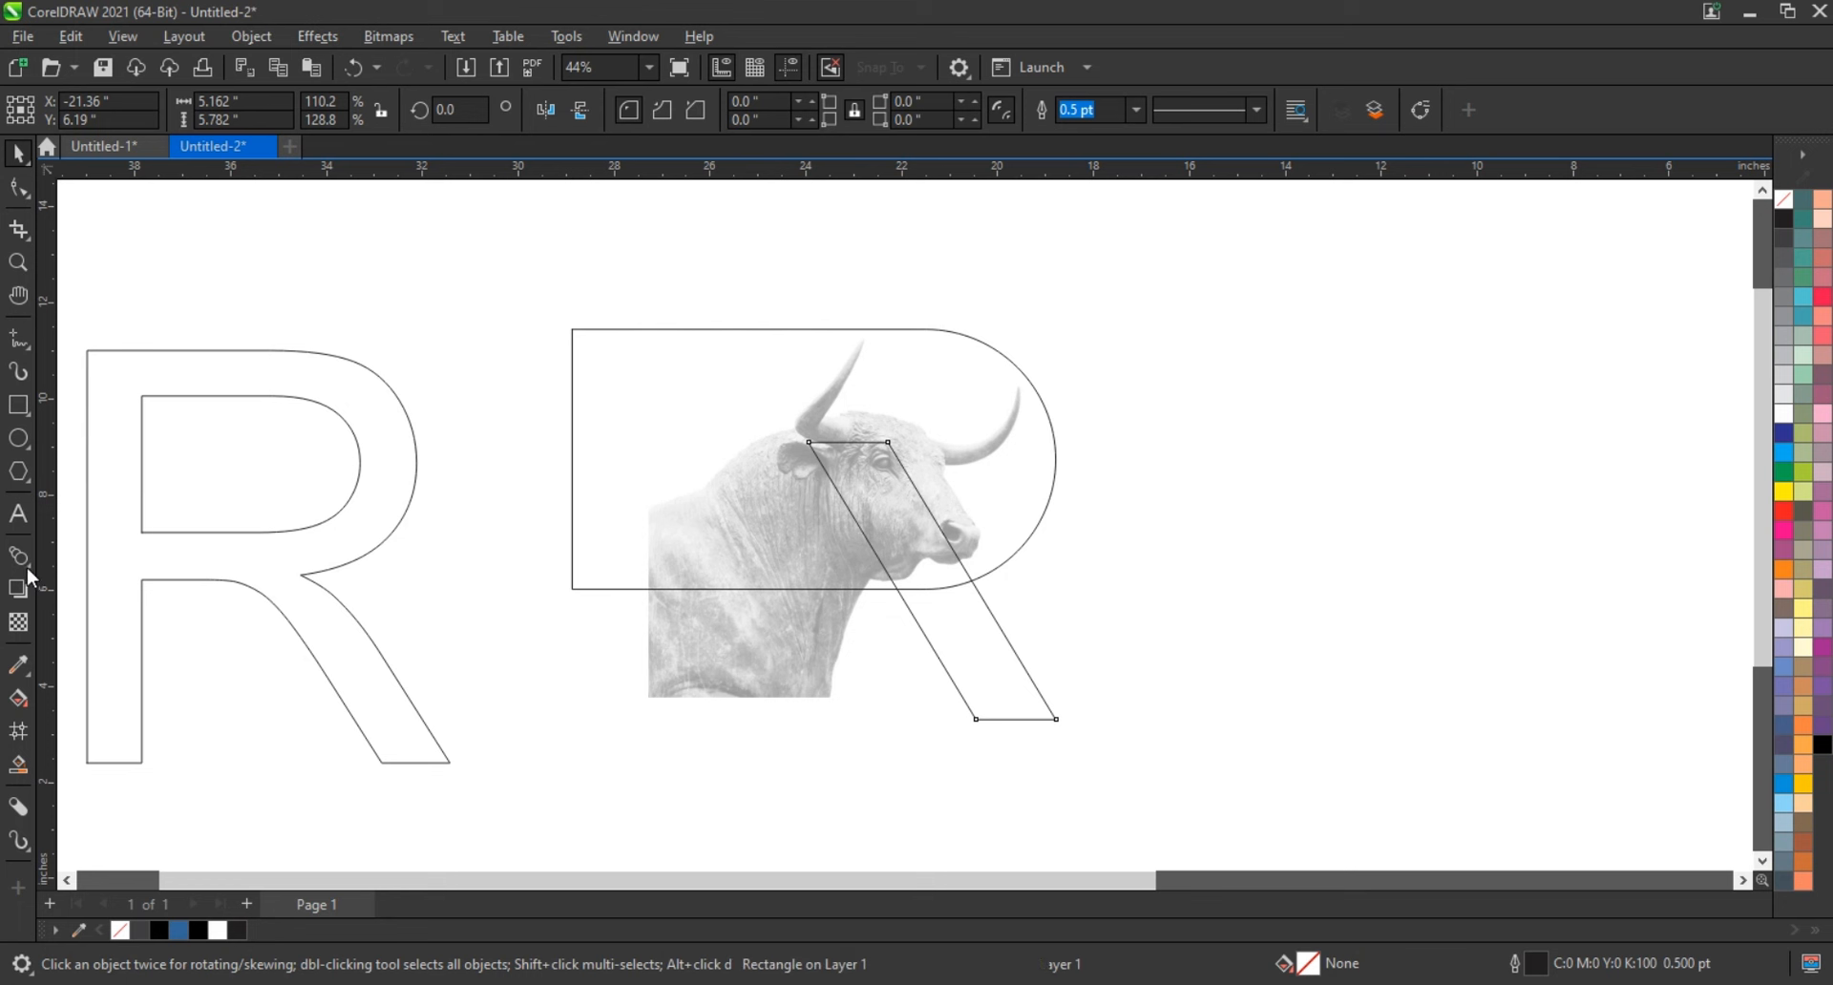
Replace the slanted leg with its one-step outside contour at about 0.27 in offset, broken apart from the deleted original
click(29, 565)
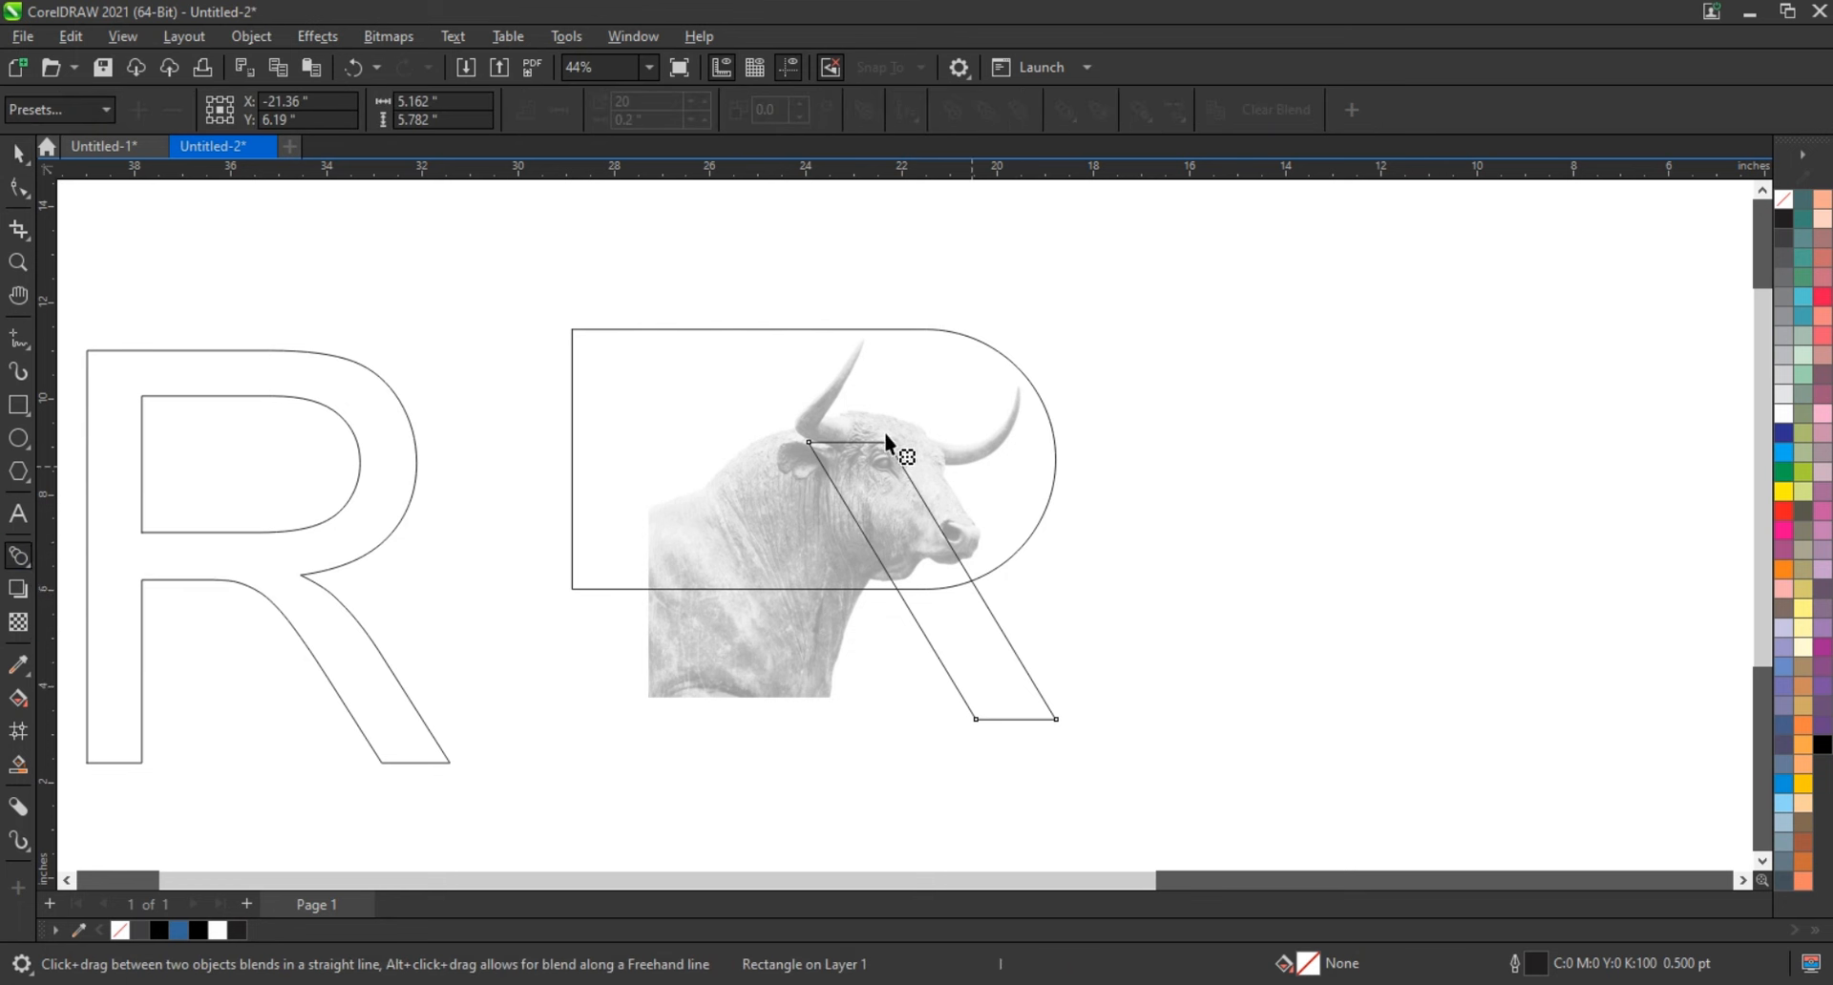
drag(887, 434, 894, 431)
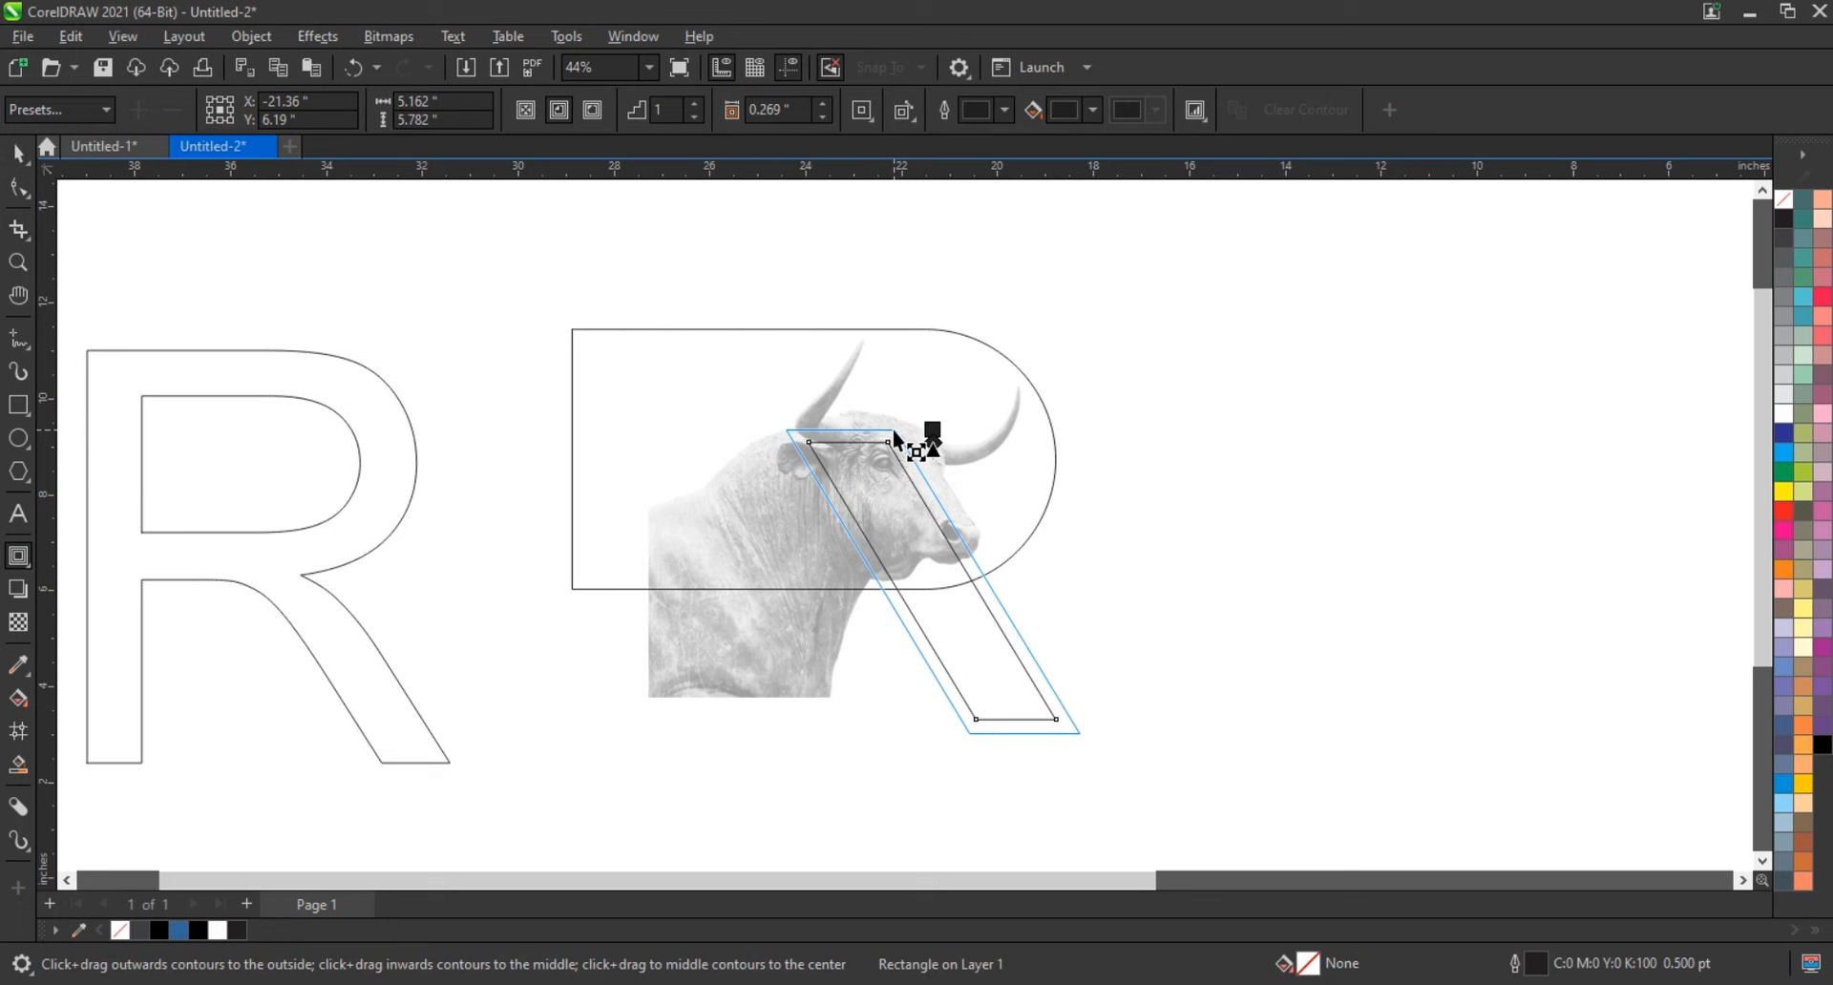
drag(894, 438, 894, 437)
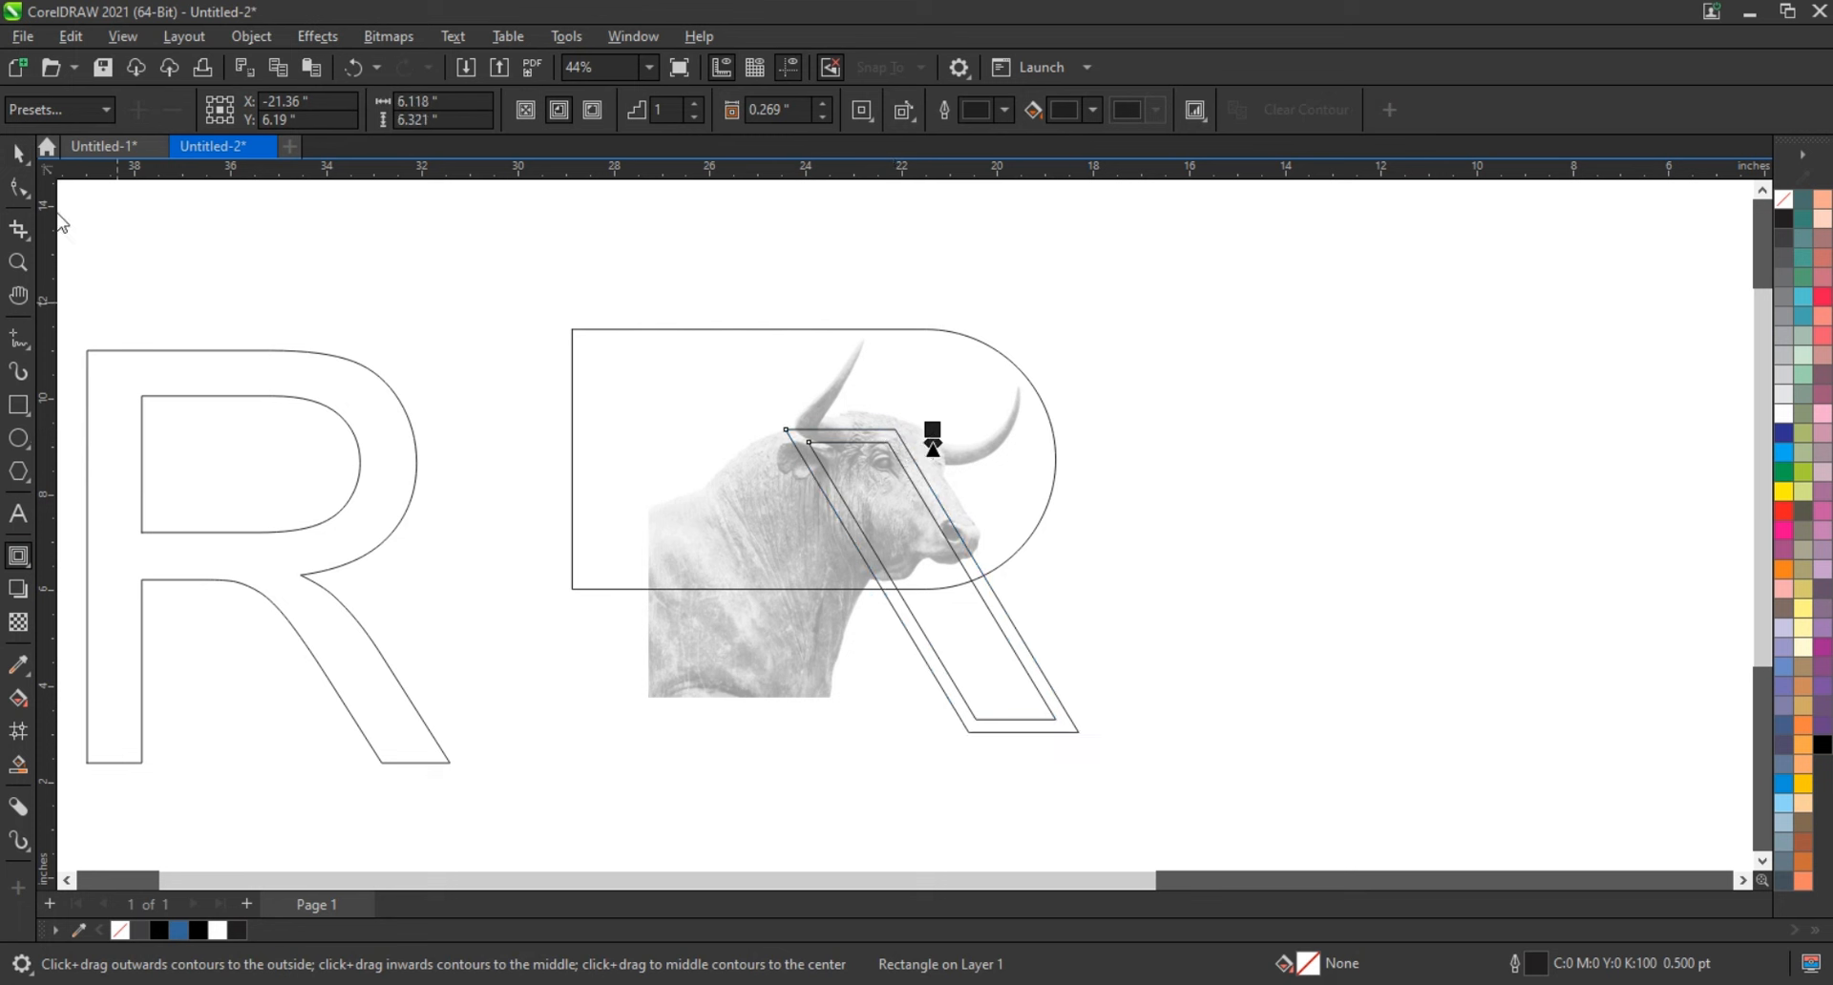
key(space)
click(277, 37)
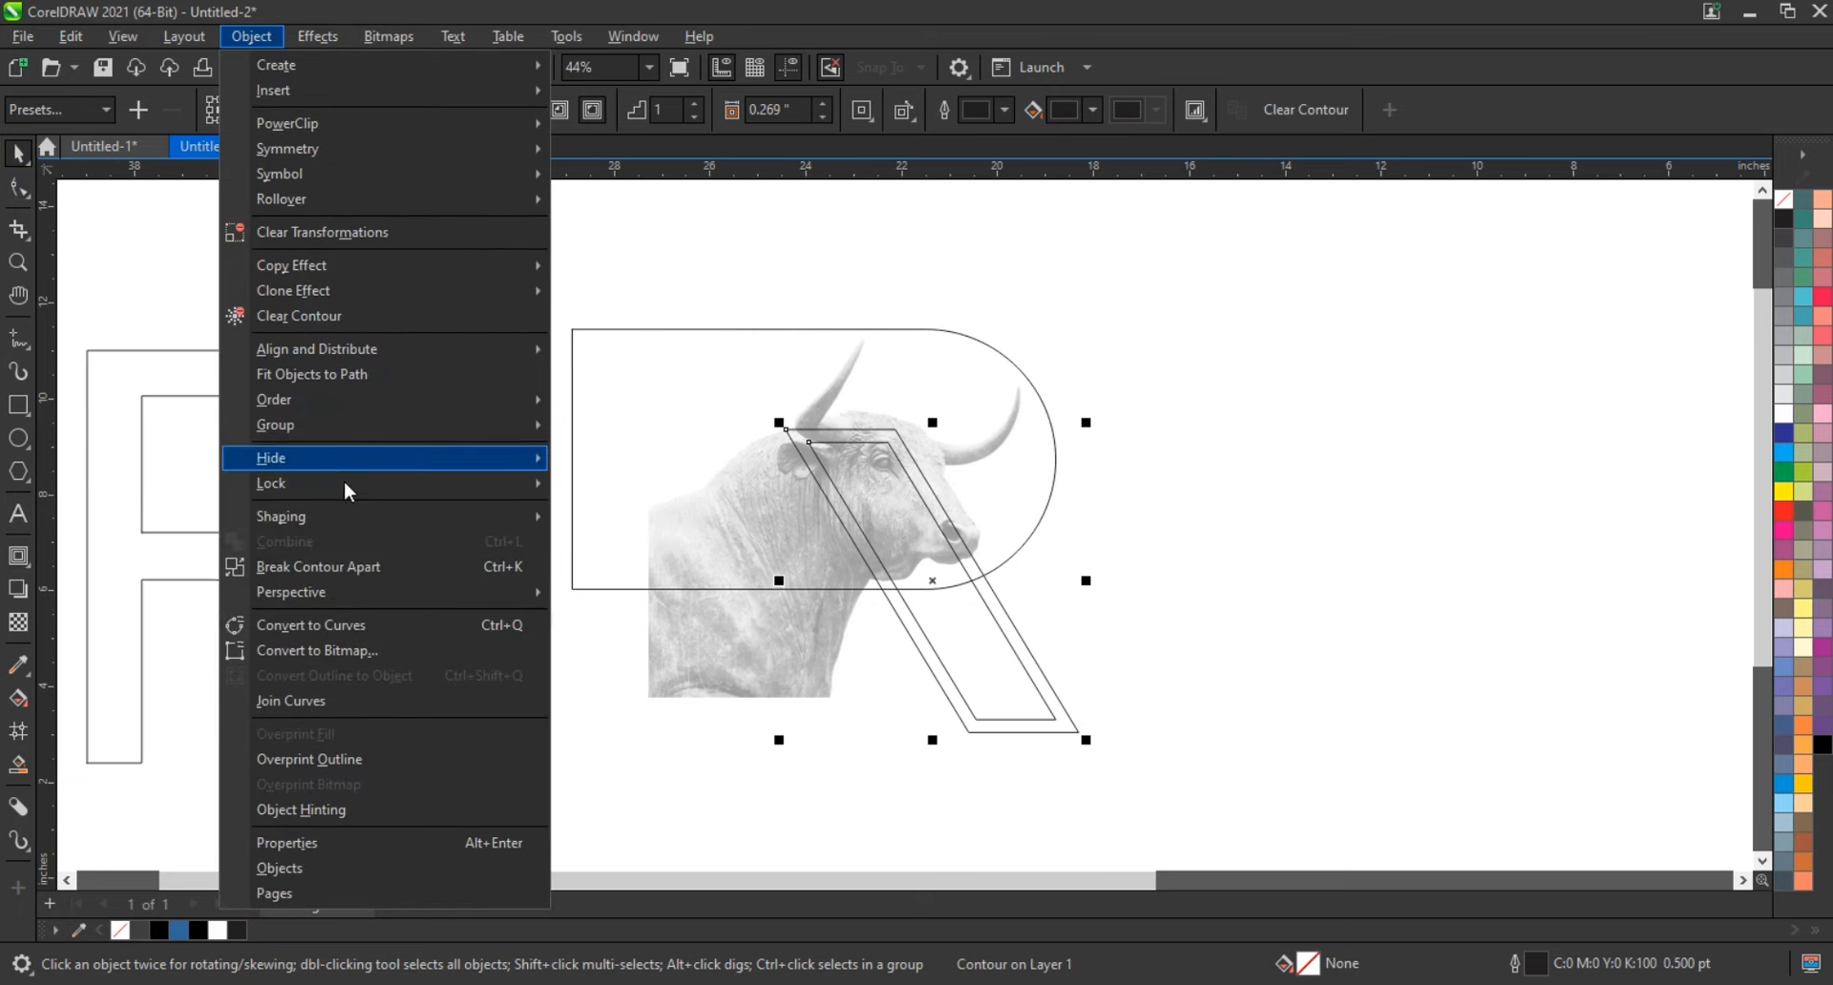
click(357, 565)
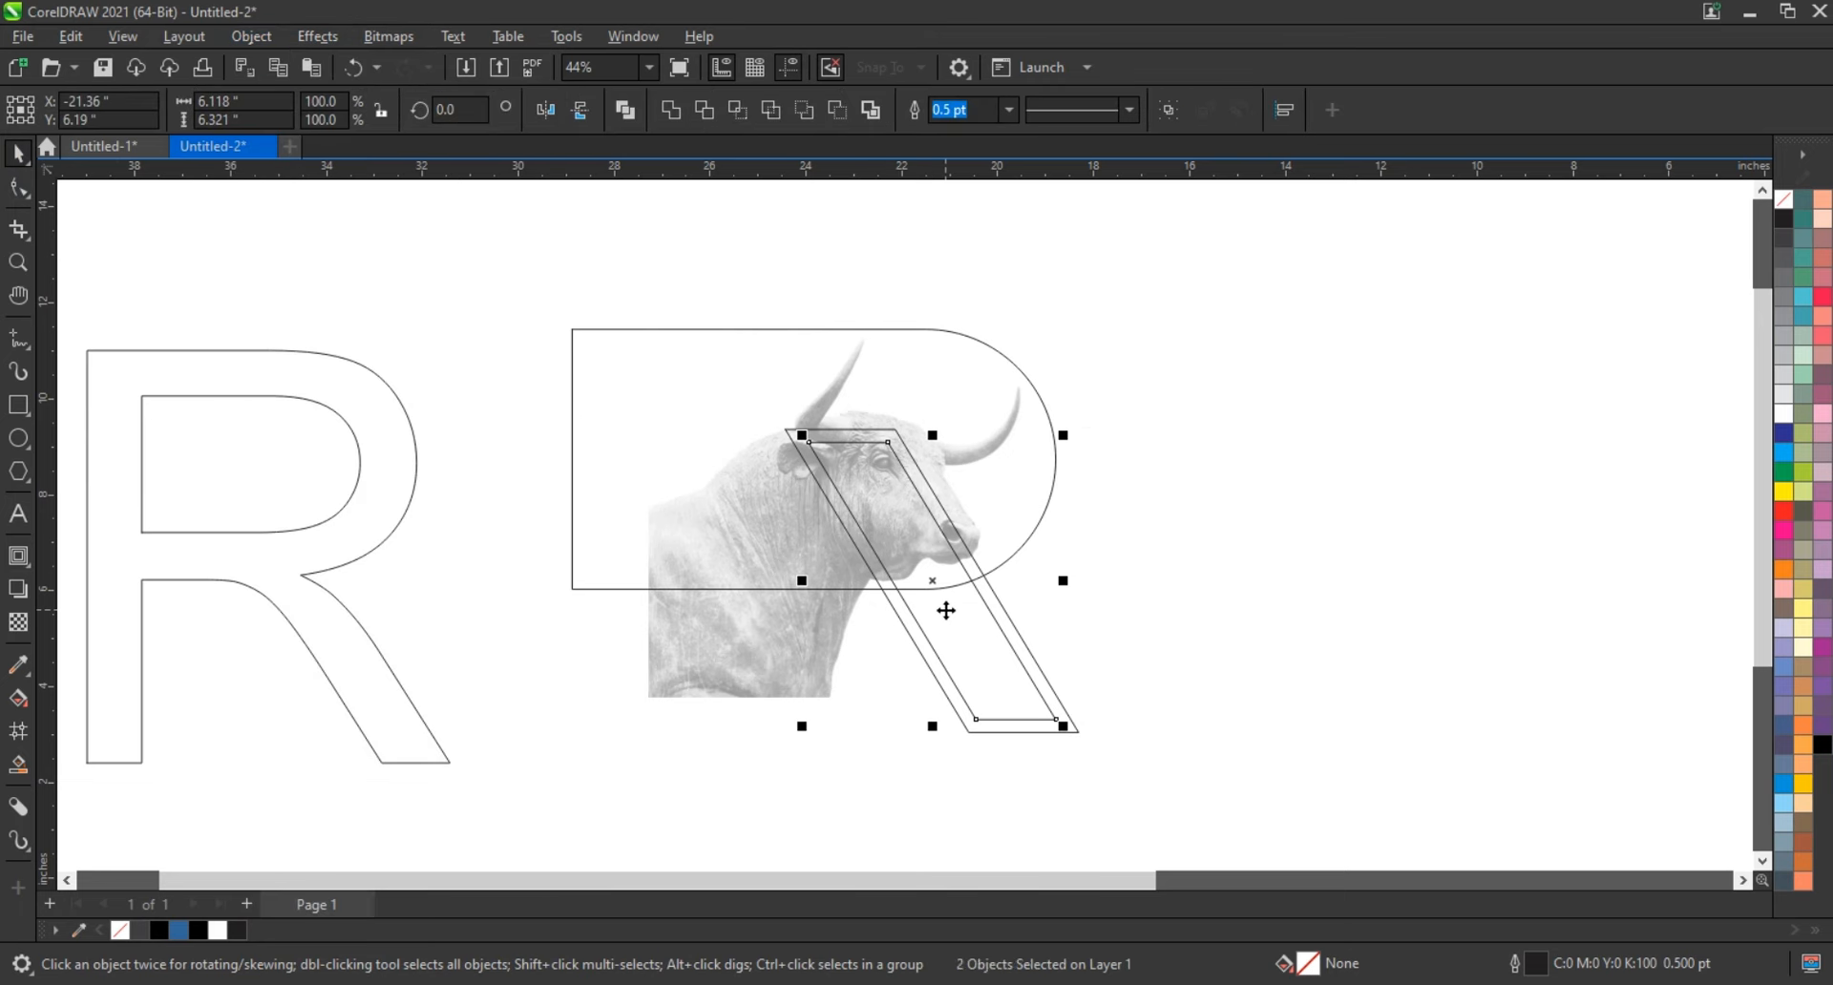
key(Delete)
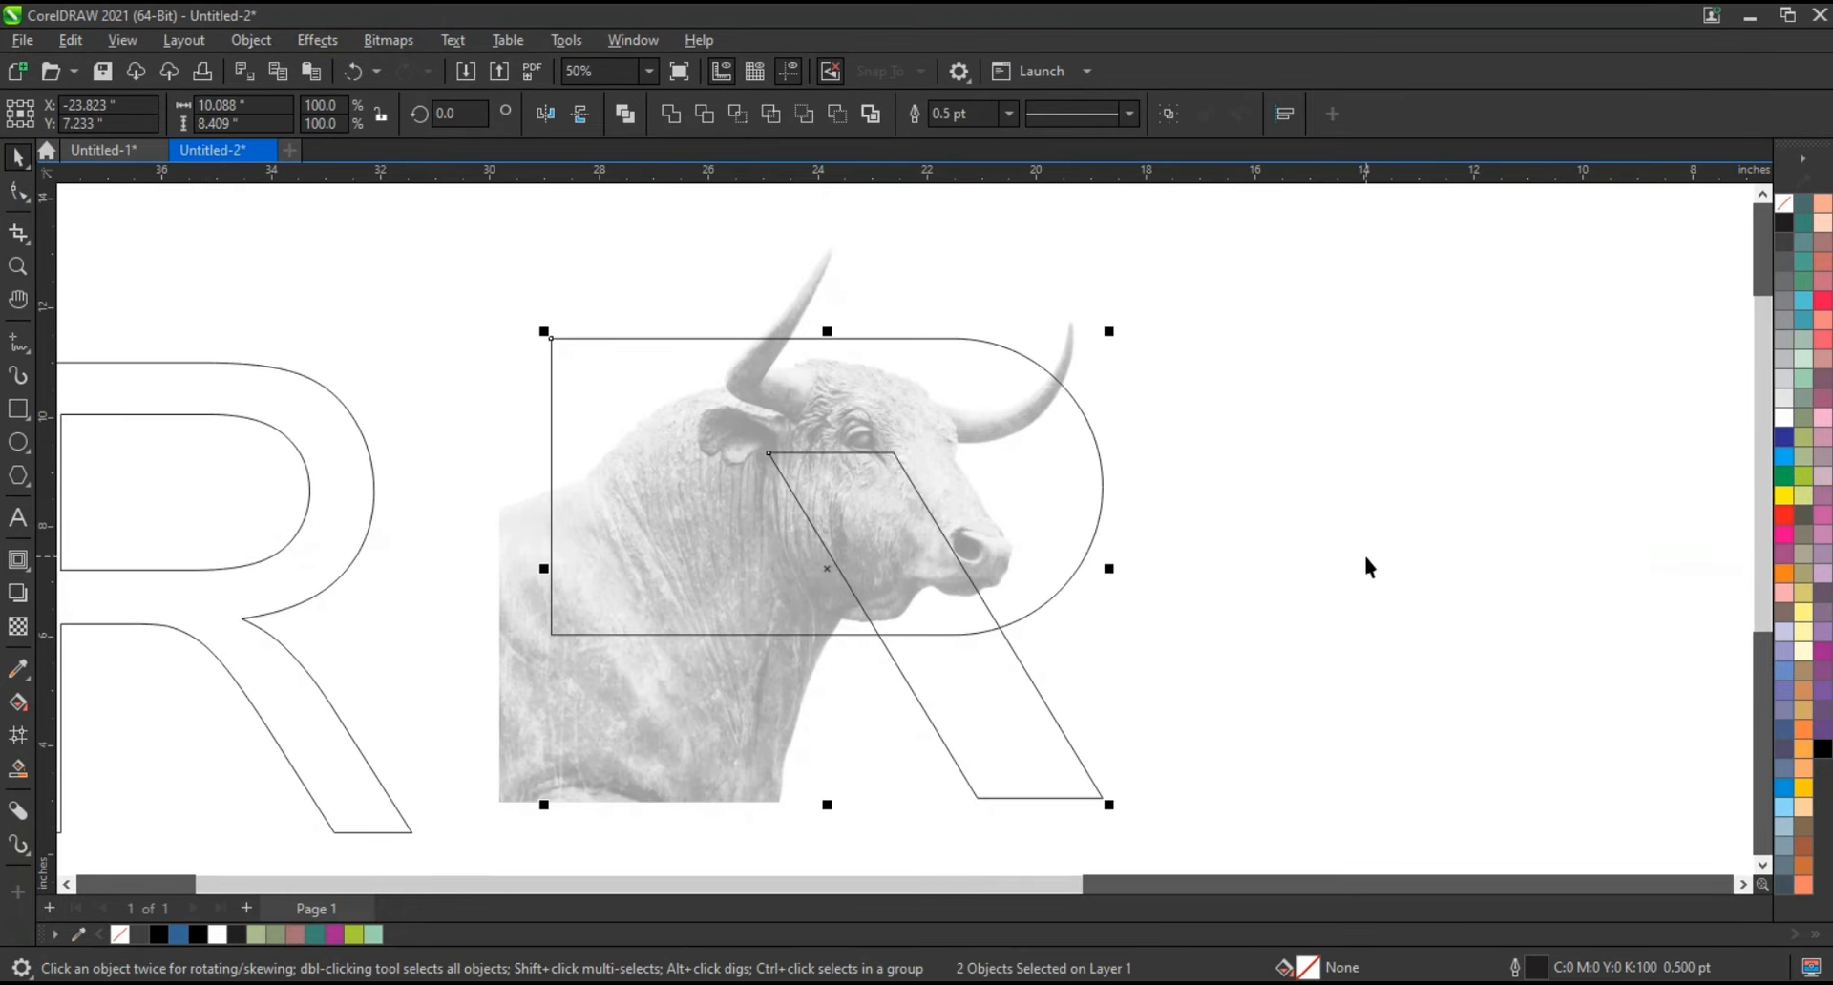
Draw a closed straight-sided outline around the bull's left horn and ear, about 3.3 × 4.0 in
click(1365, 557)
click(17, 266)
drag(487, 197, 1229, 700)
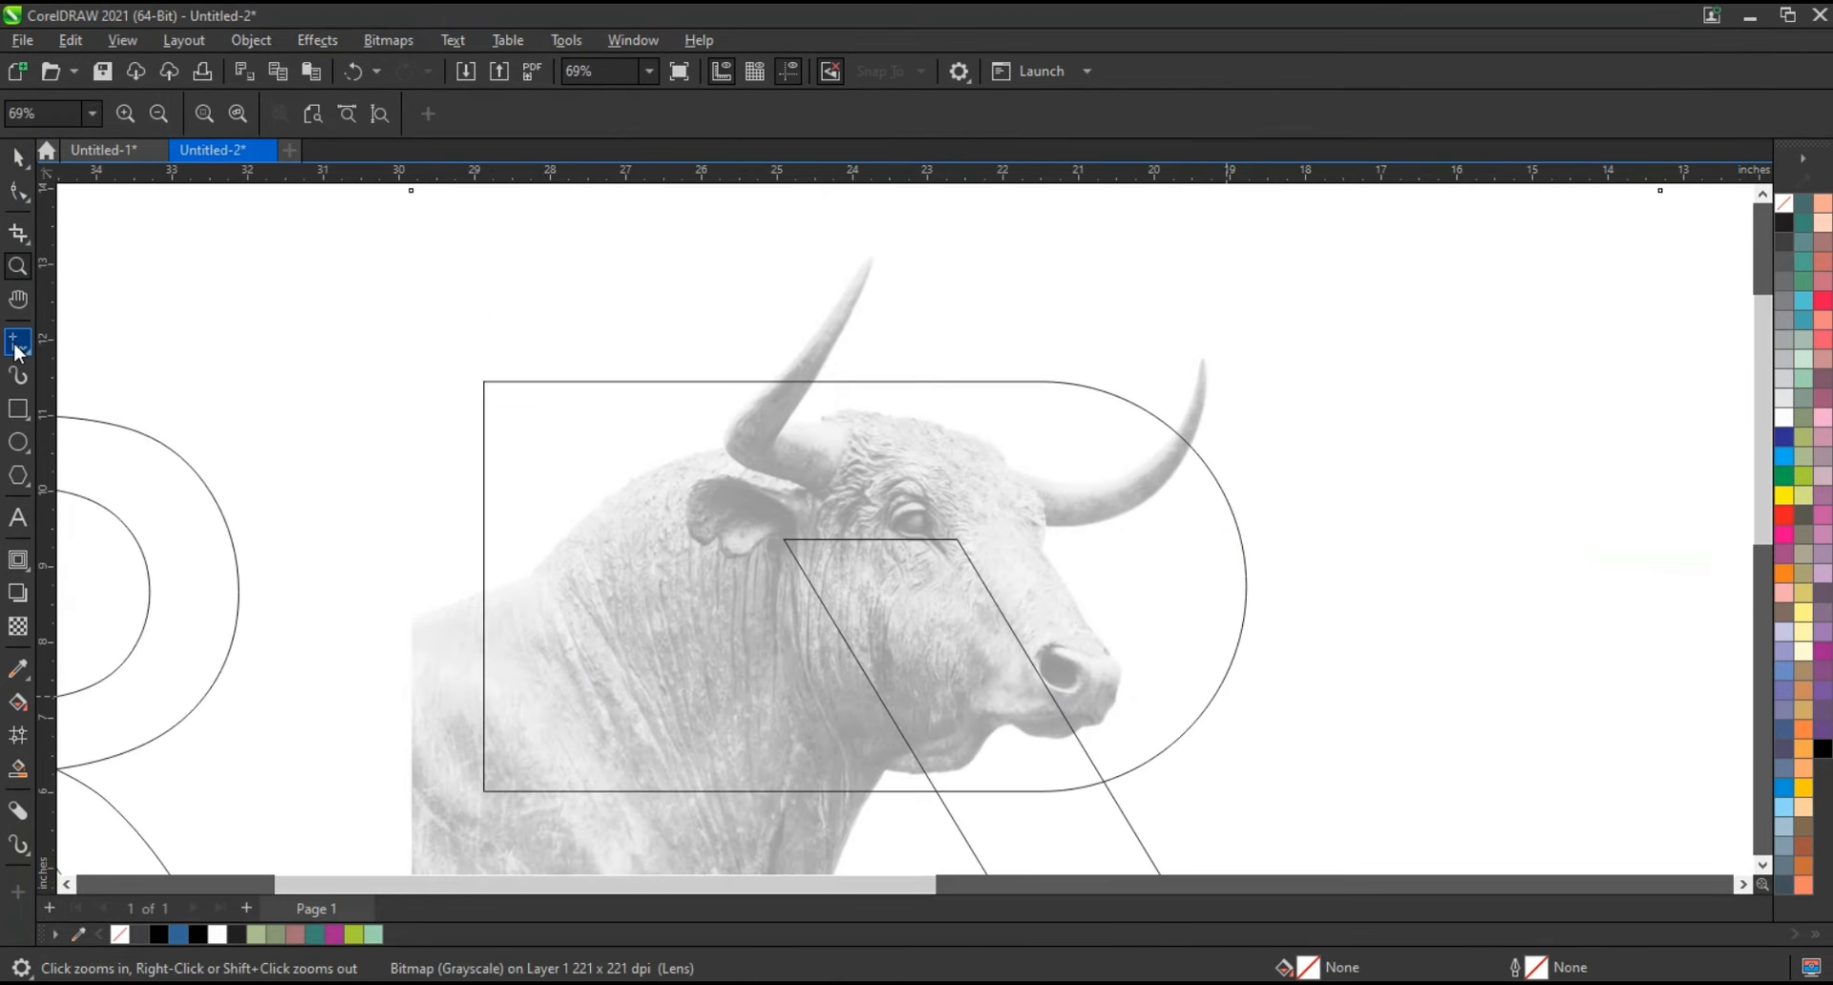
click(18, 342)
click(876, 252)
double_click(796, 412)
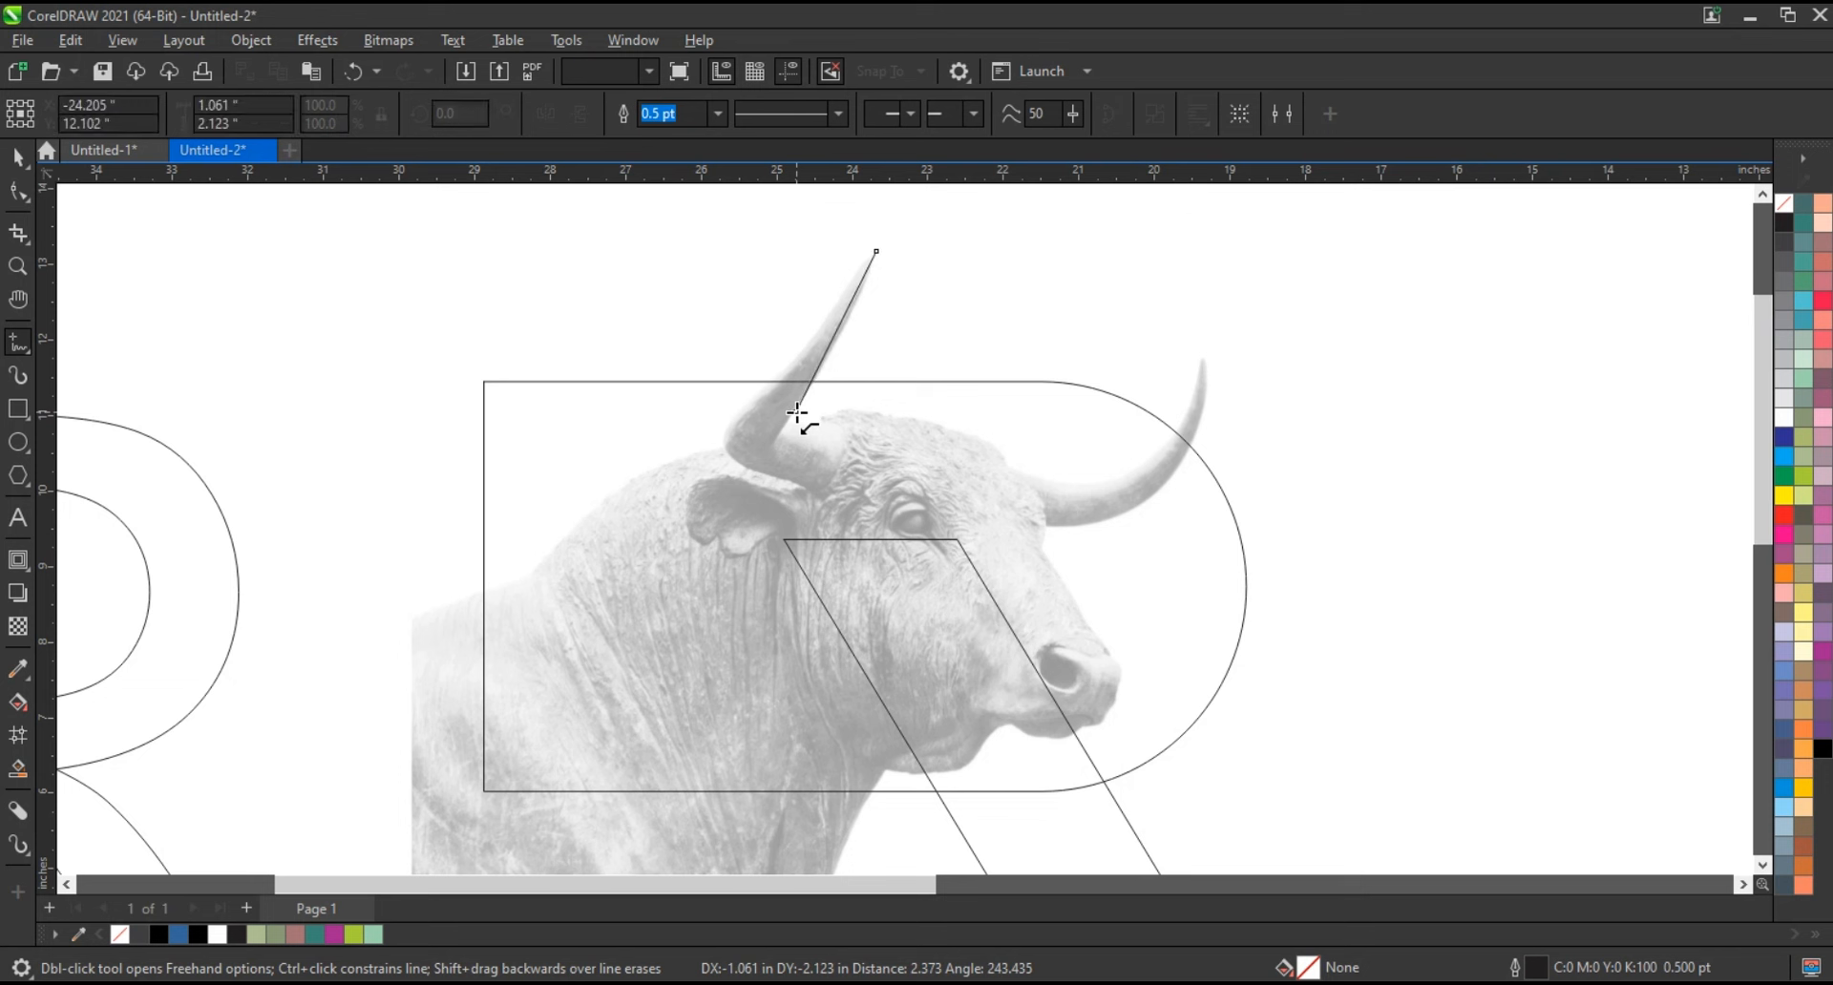
double_click(851, 428)
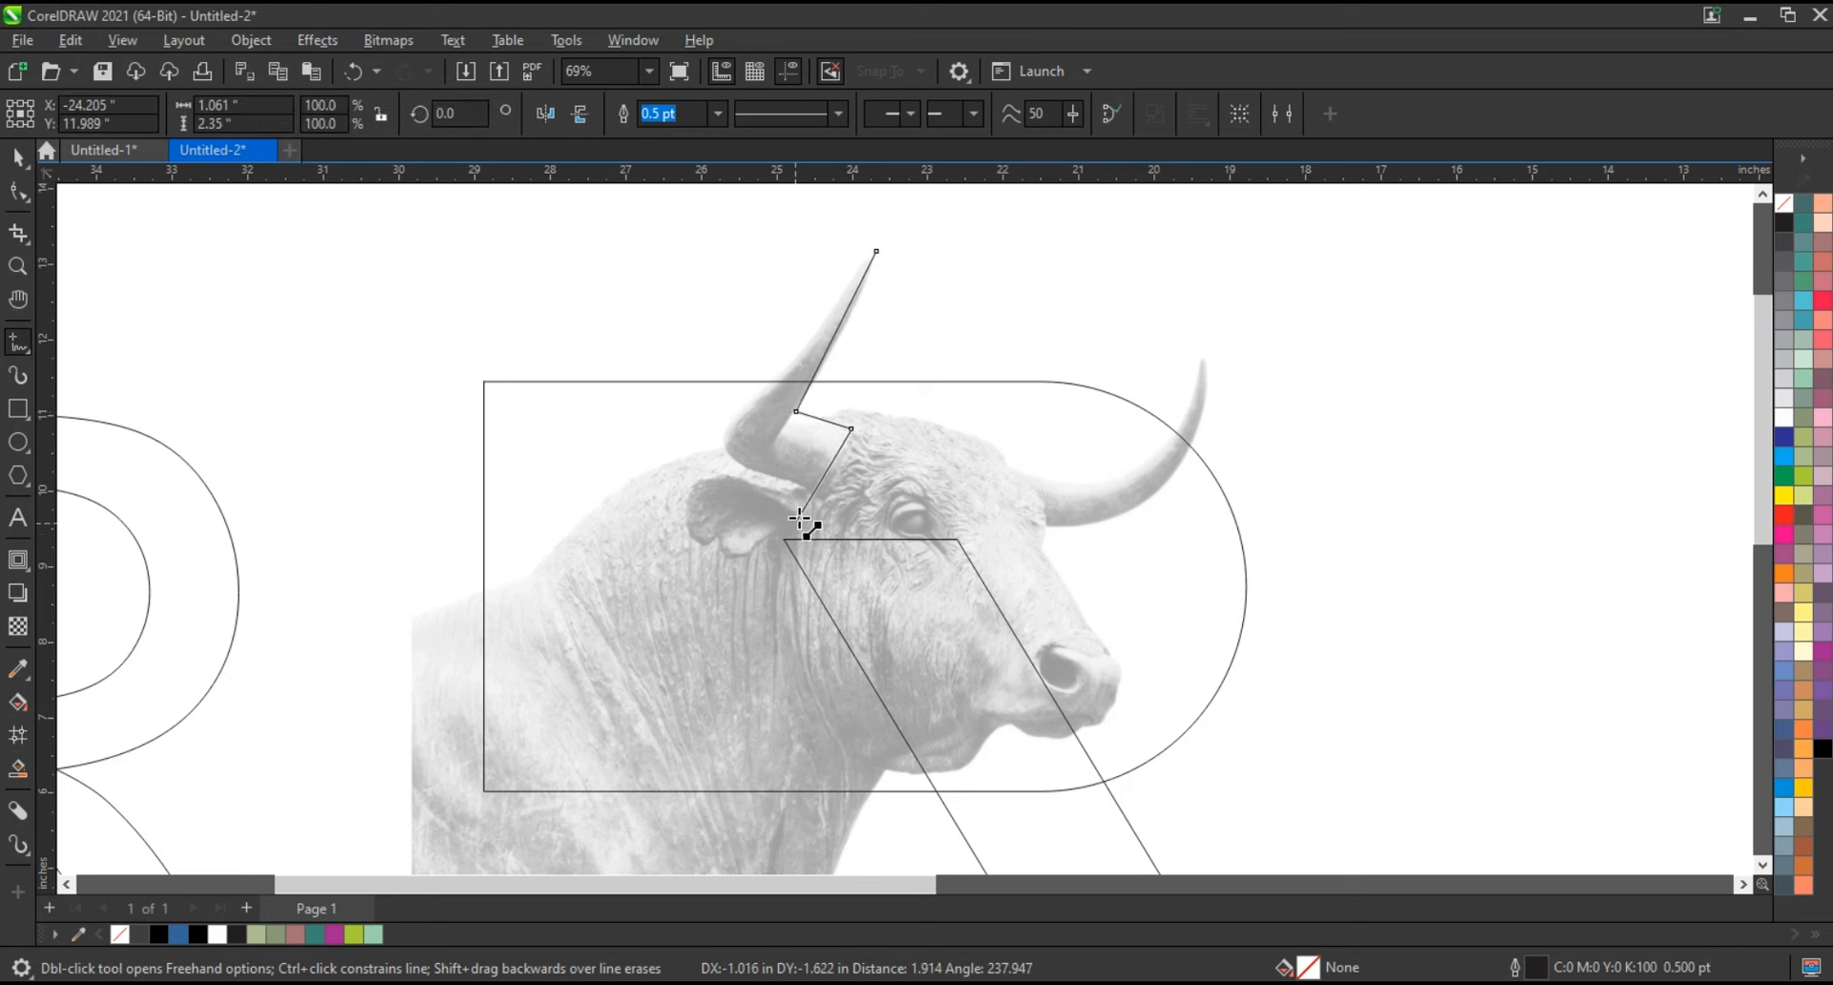
double_click(797, 522)
double_click(684, 494)
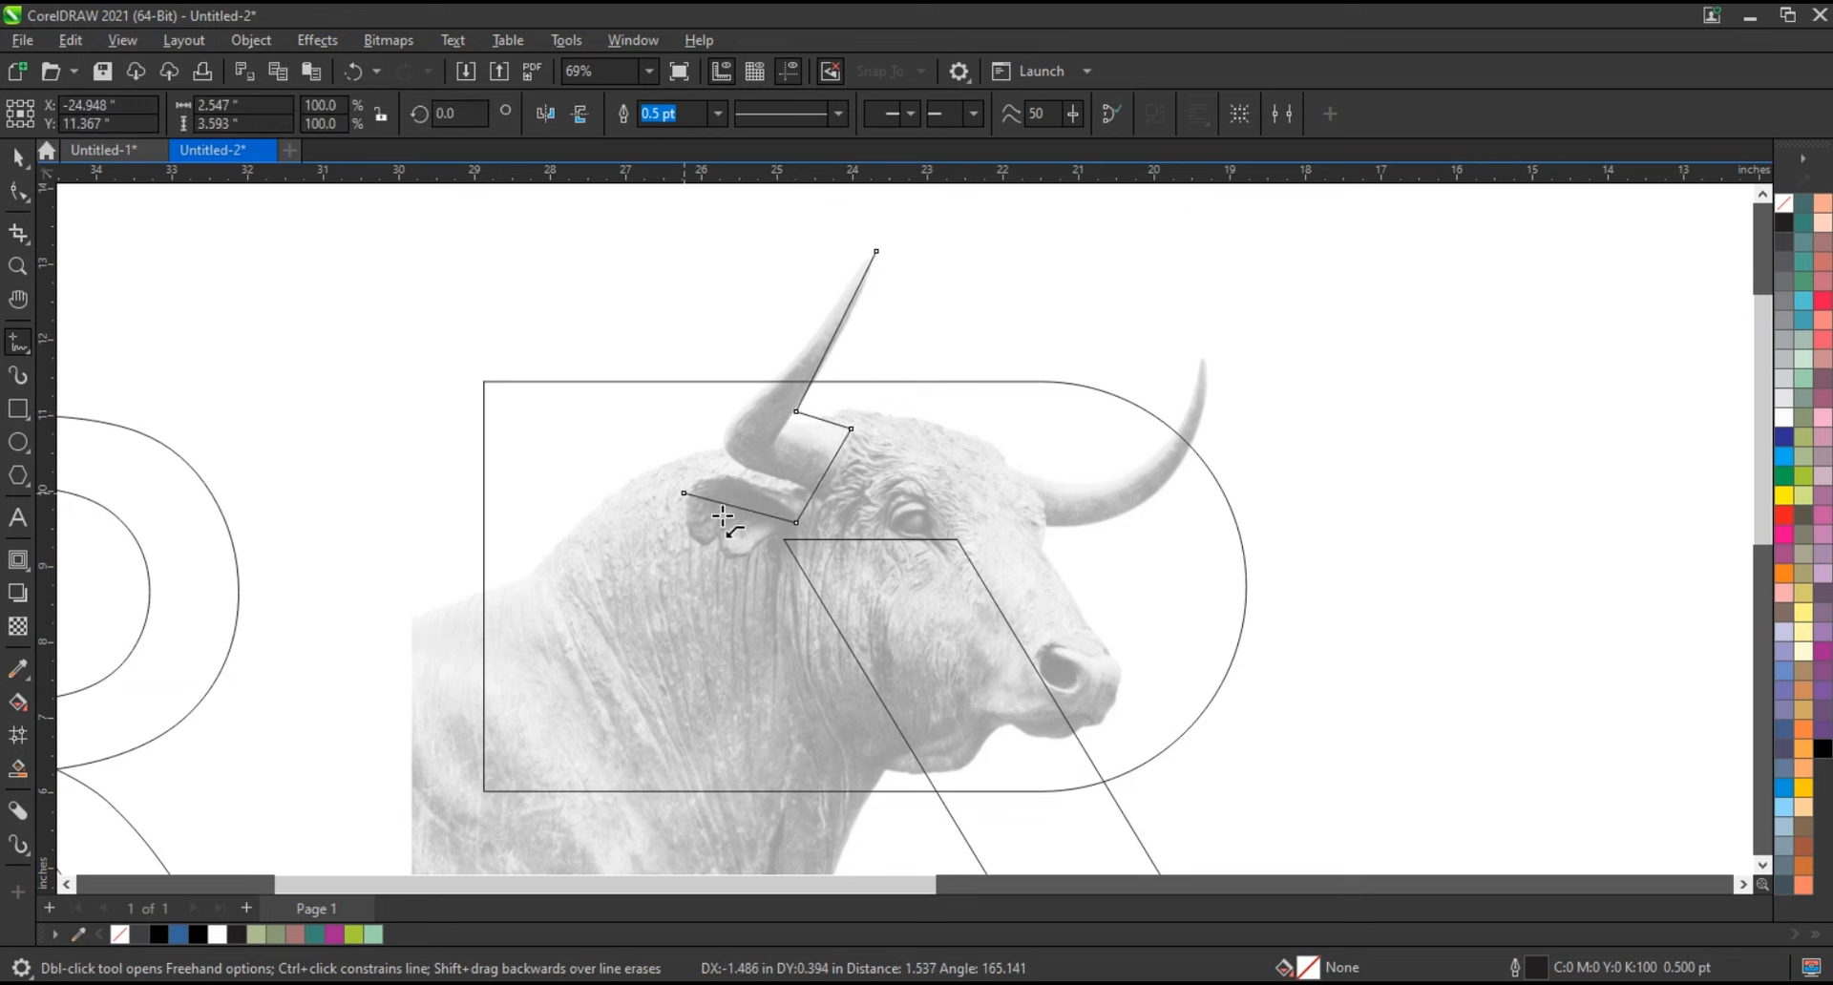
double_click(805, 553)
double_click(627, 463)
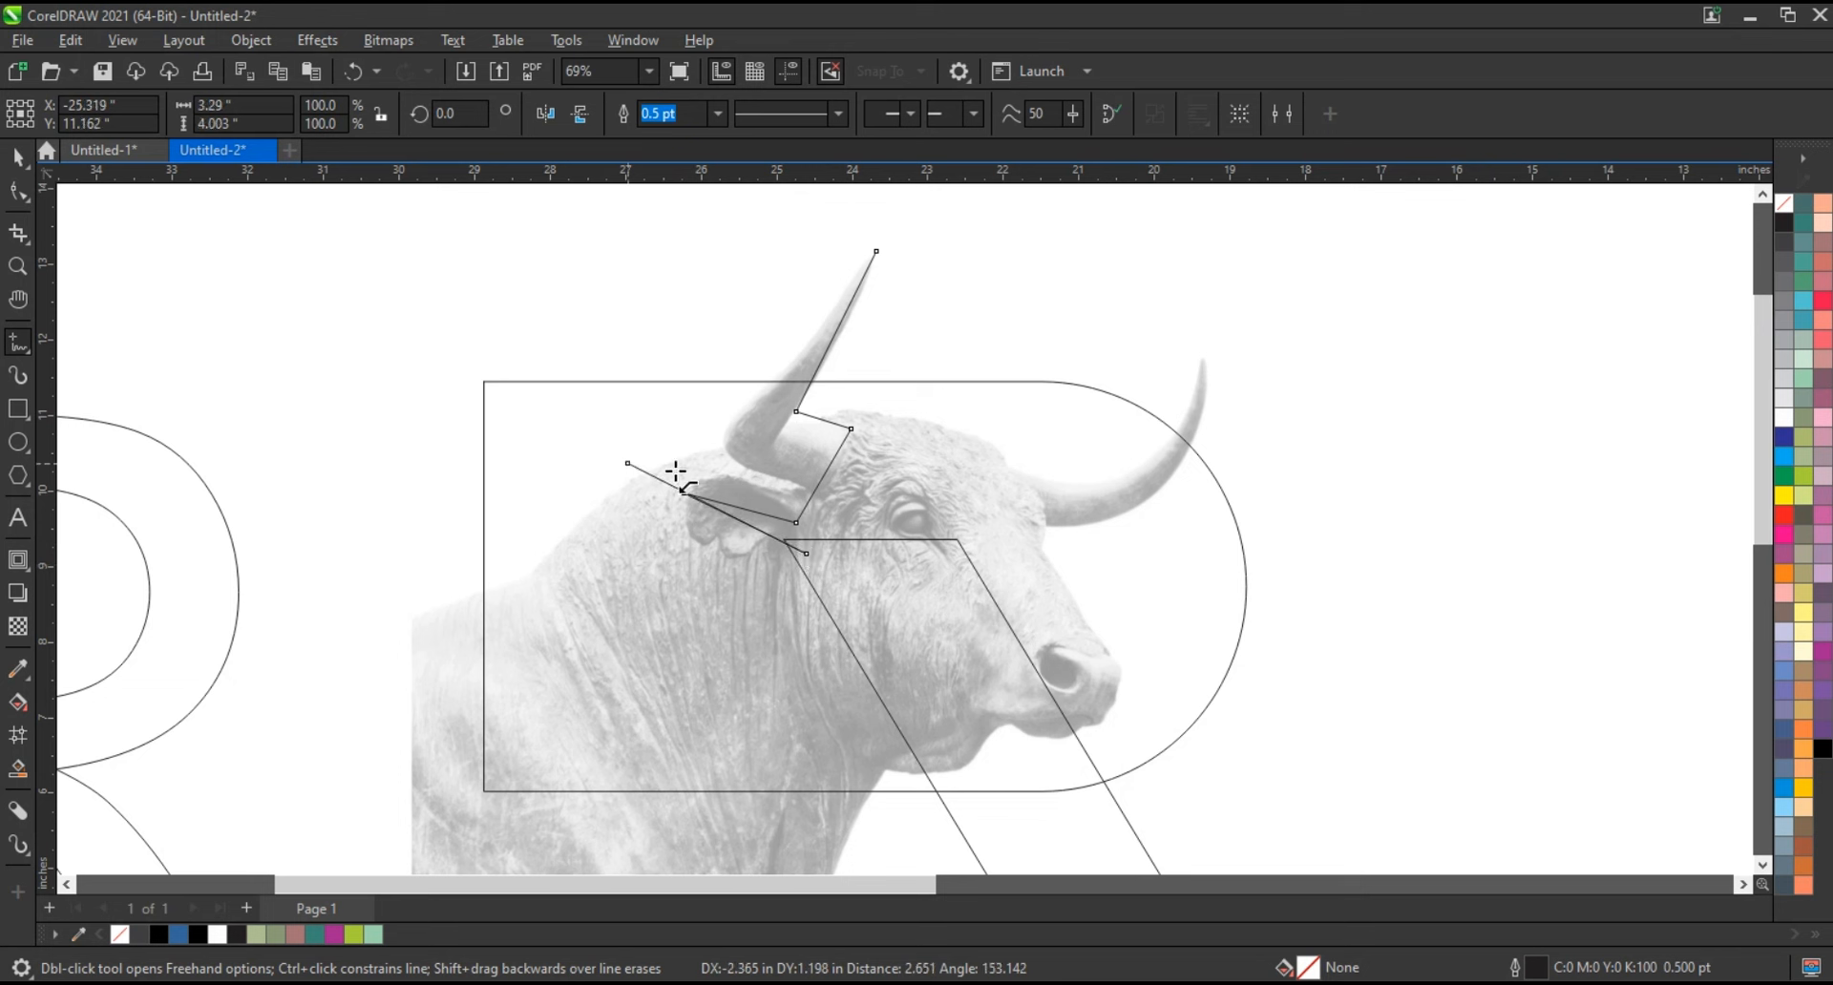
click(876, 252)
Convert the horn and ear outline's segments to curves and bend both sides of the horn to follow the photo
key(F10)
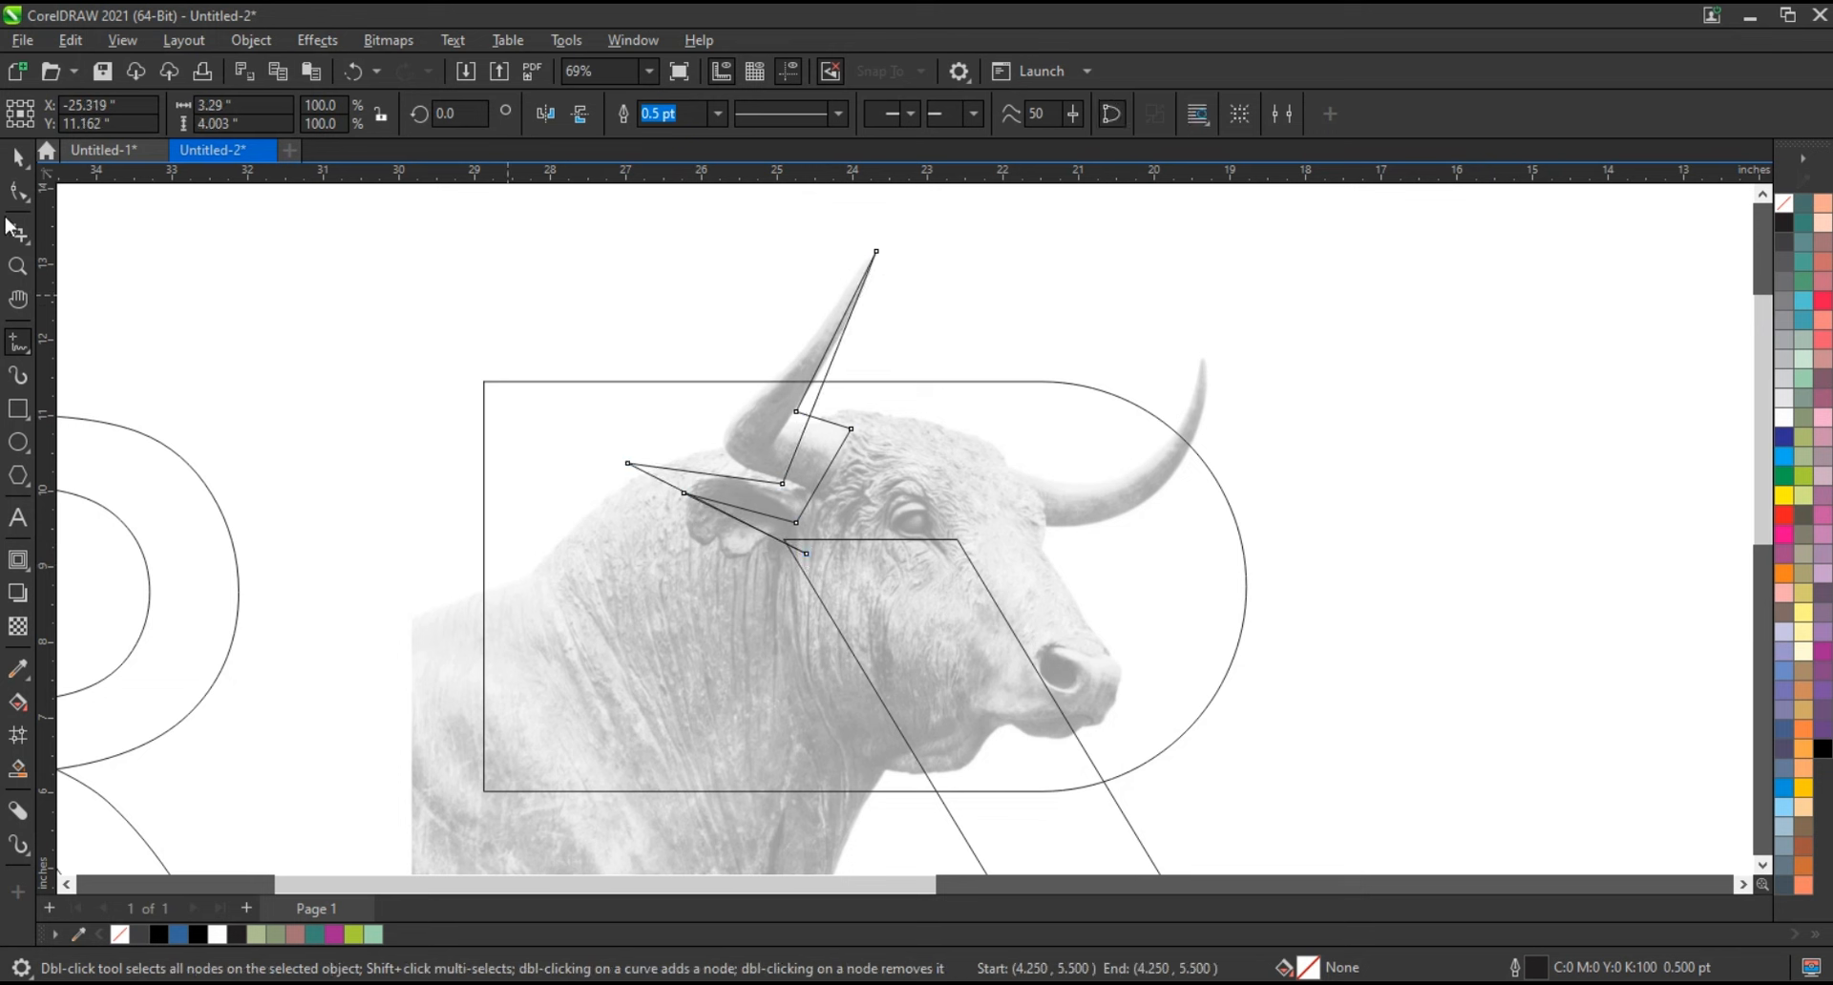
click(349, 114)
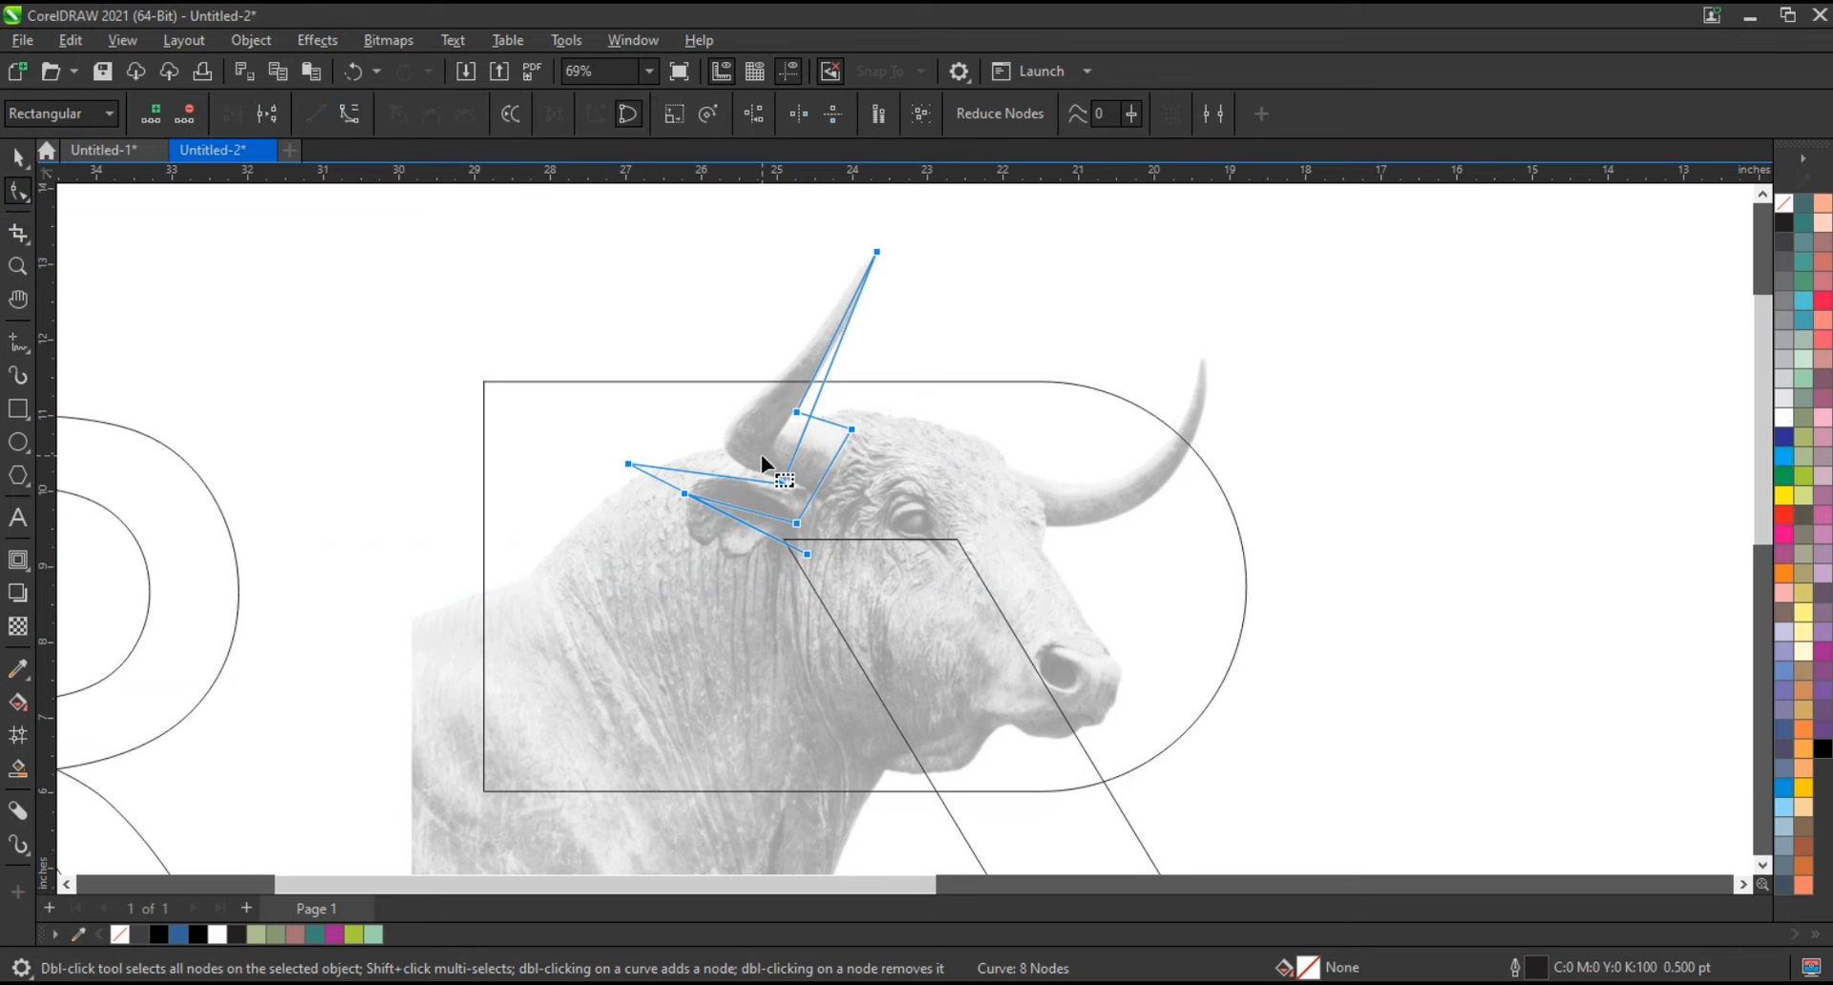
drag(808, 417, 598, 421)
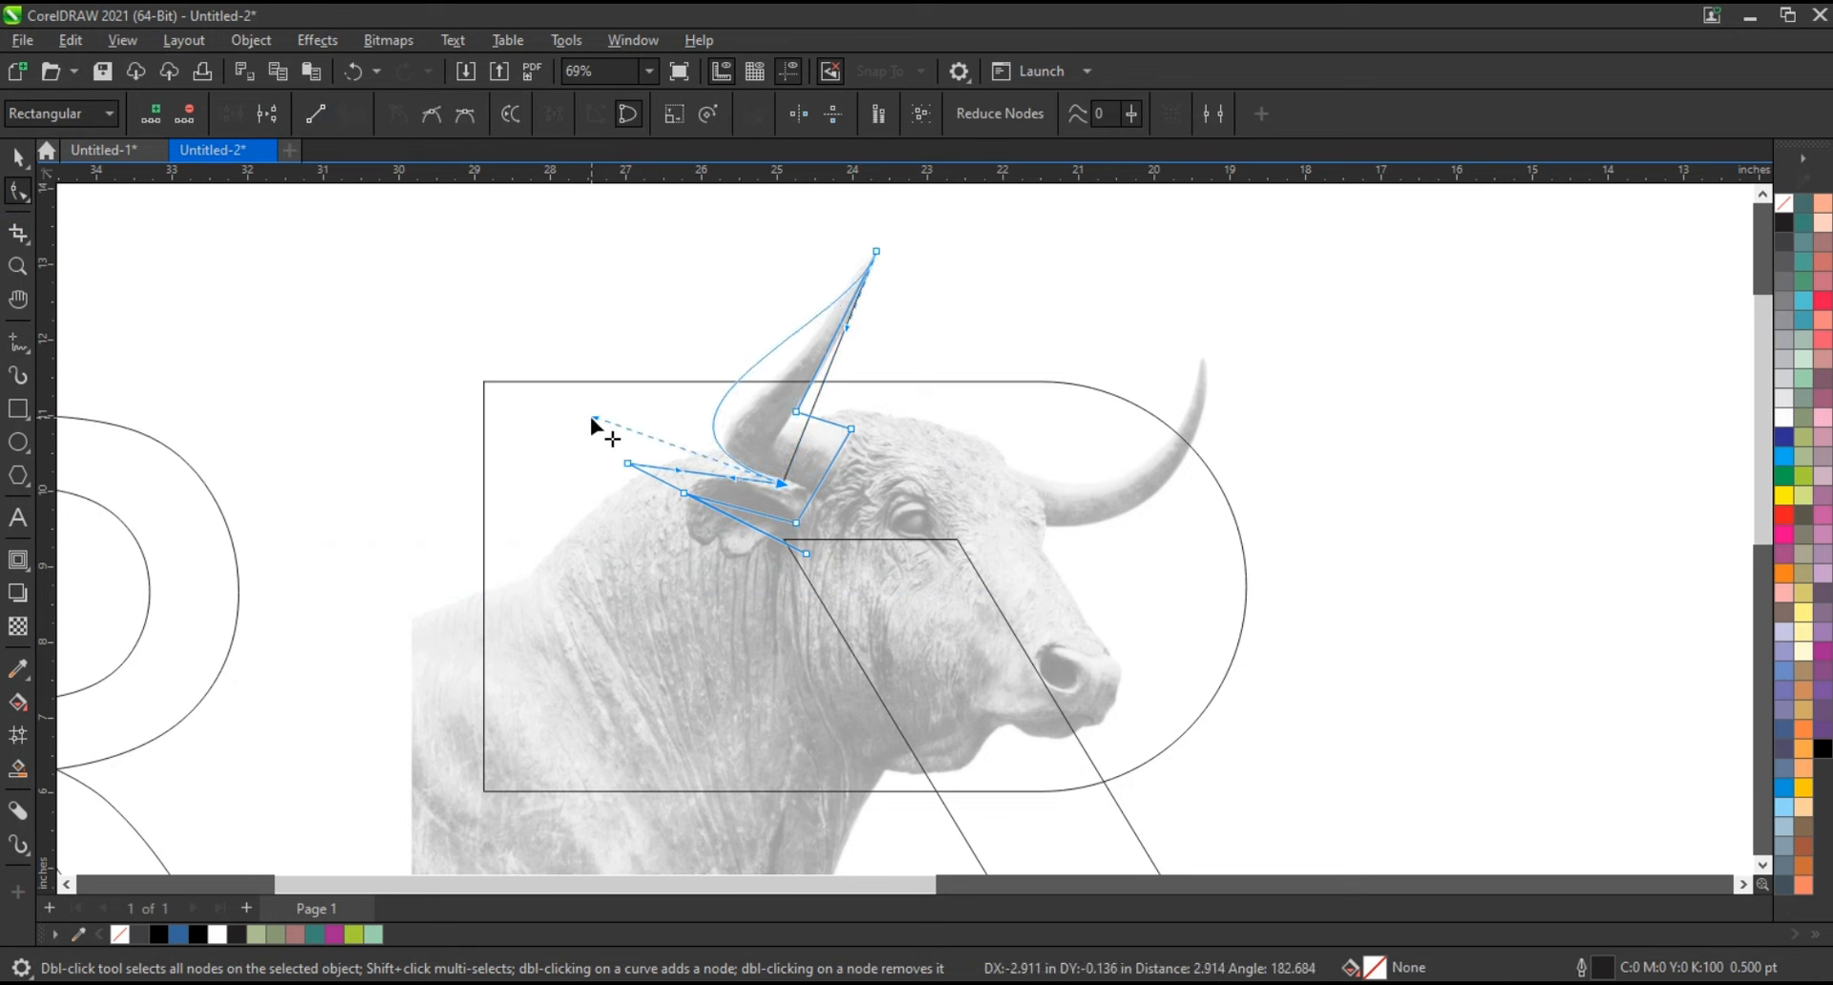
drag(838, 335, 802, 372)
click(879, 319)
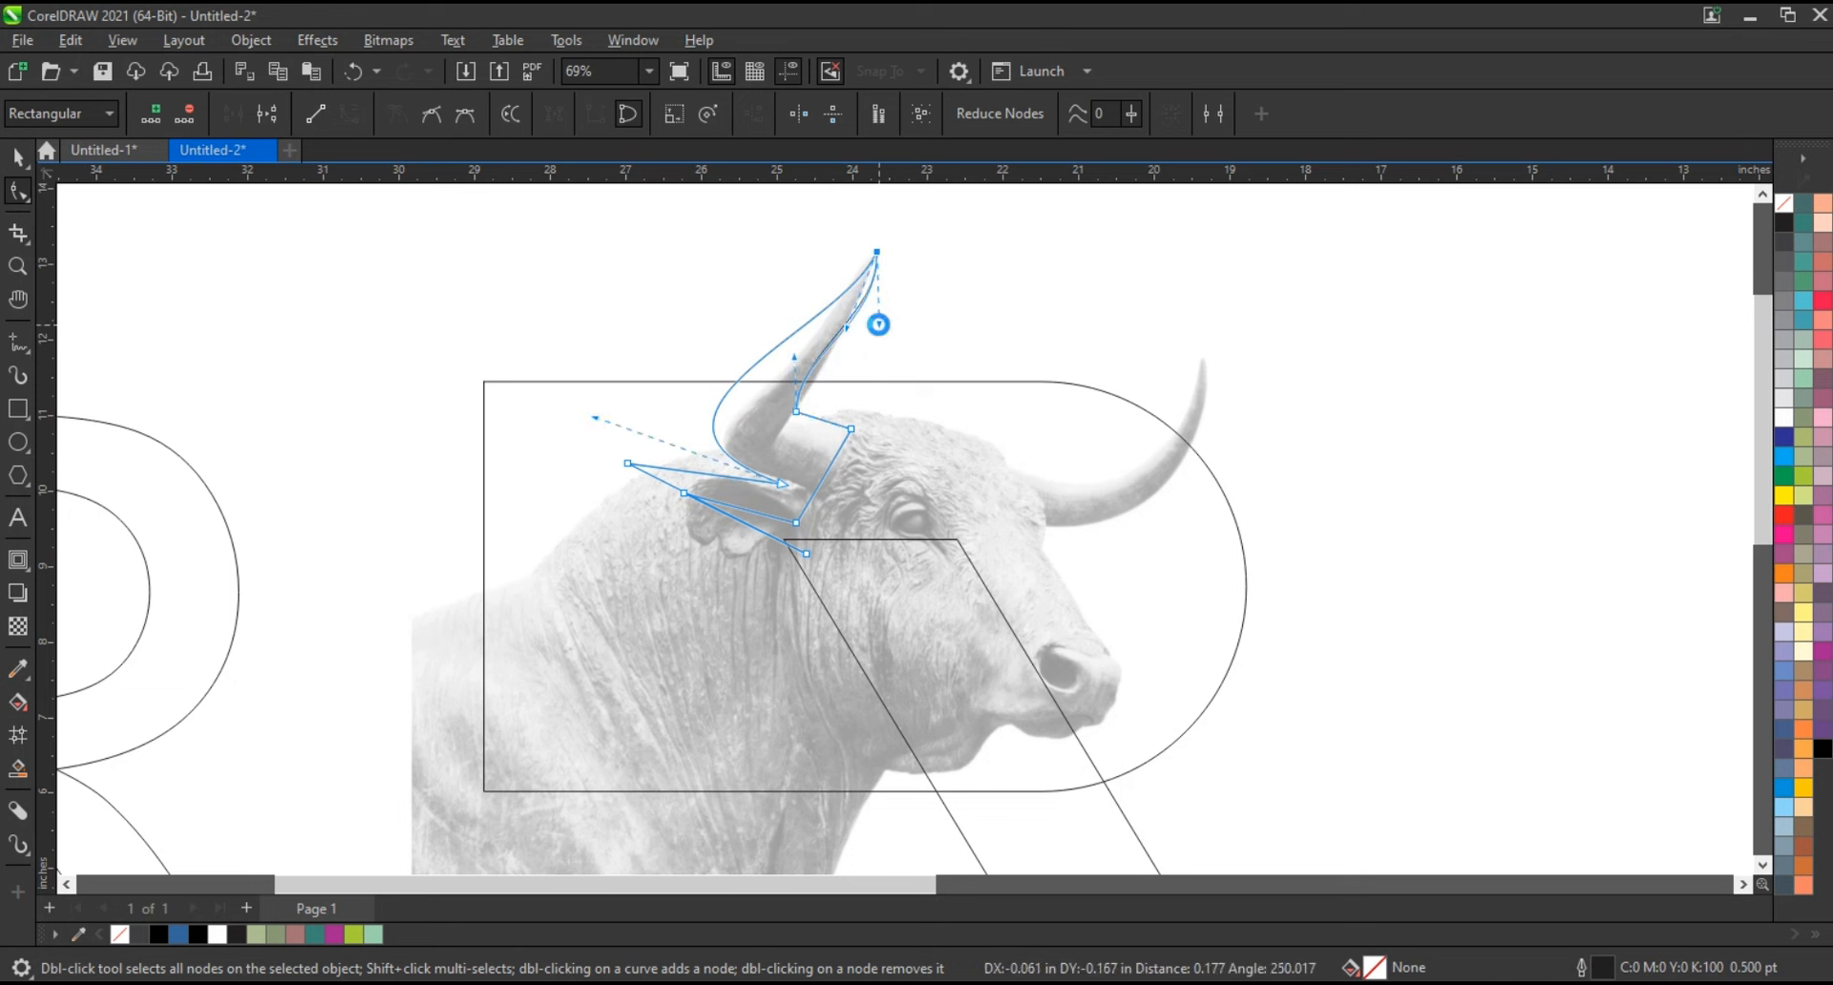
Curve the horn's base and the ear's edges, and refine the bulge on the horn's back edge
click(813, 420)
click(758, 529)
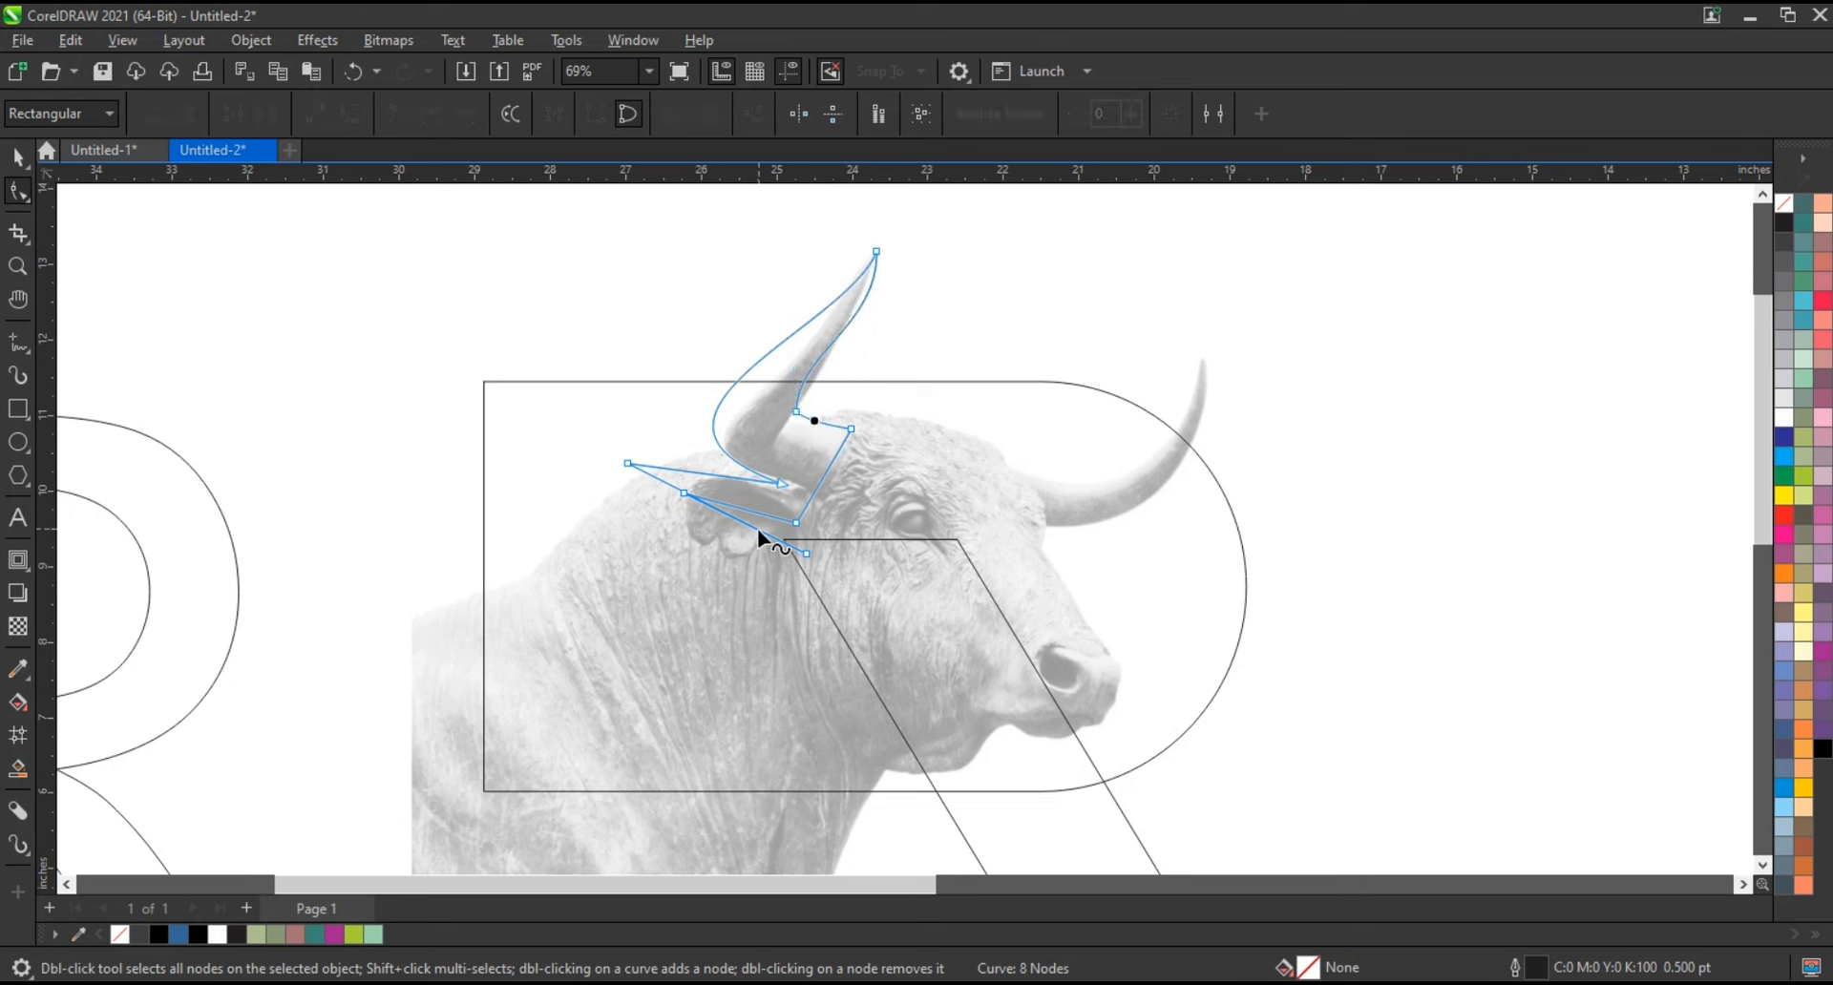
mouse_move(665, 484)
mouse_down()
mouse_move(666, 519)
mouse_move(738, 444)
mouse_move(679, 475)
mouse_move(736, 535)
mouse_move(784, 487)
mouse_move(732, 460)
mouse_move(716, 420)
mouse_up()
click(785, 484)
click(712, 415)
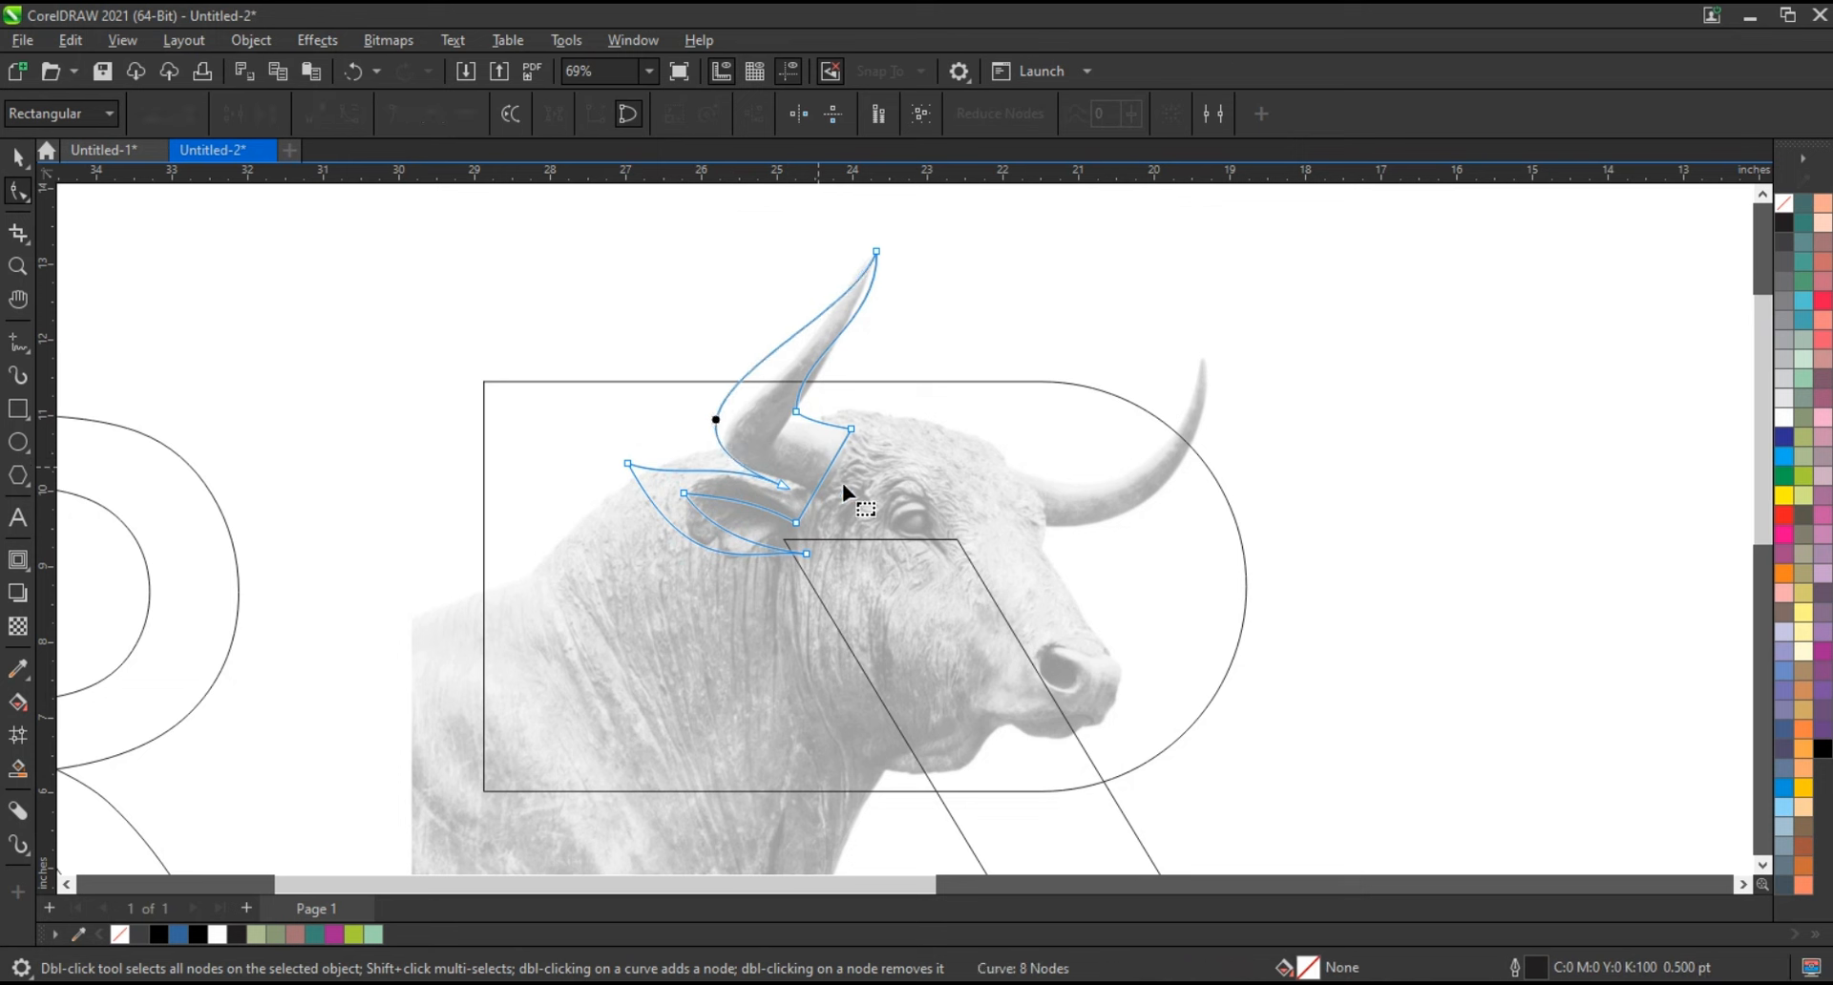
Fill the combined horn and ear shape with black
click(19, 157)
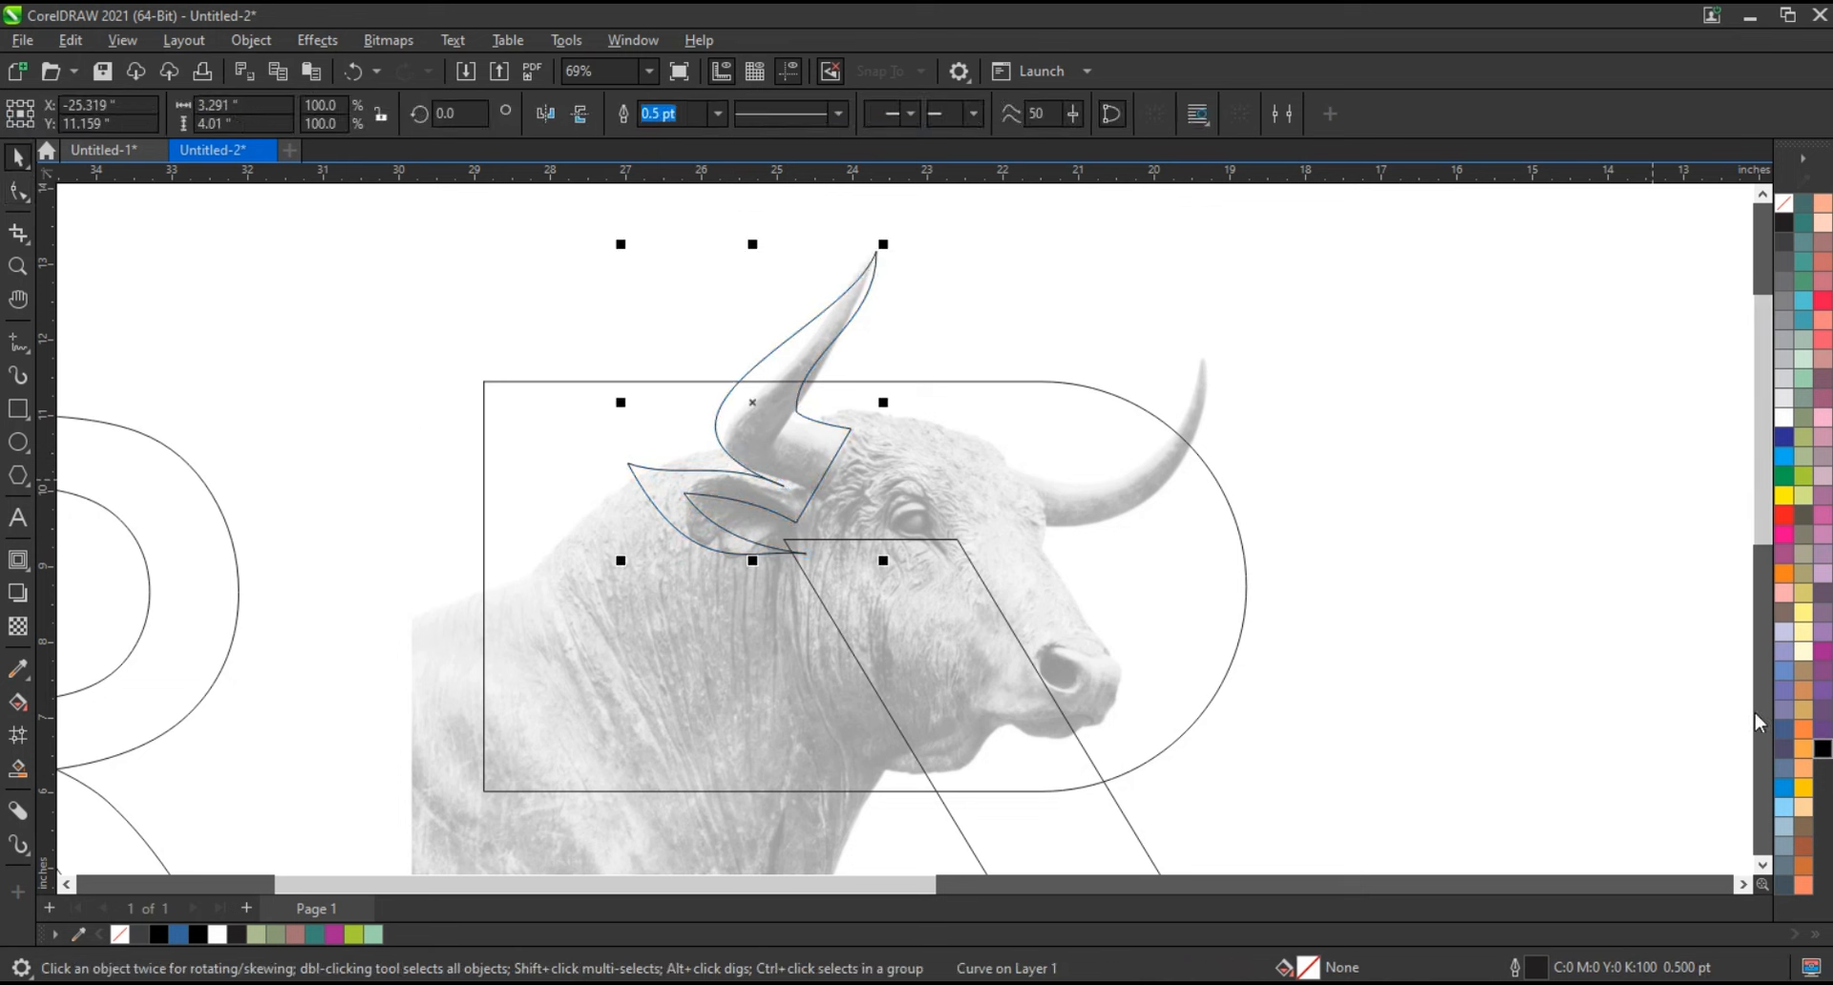
click(1822, 748)
key(Tab)
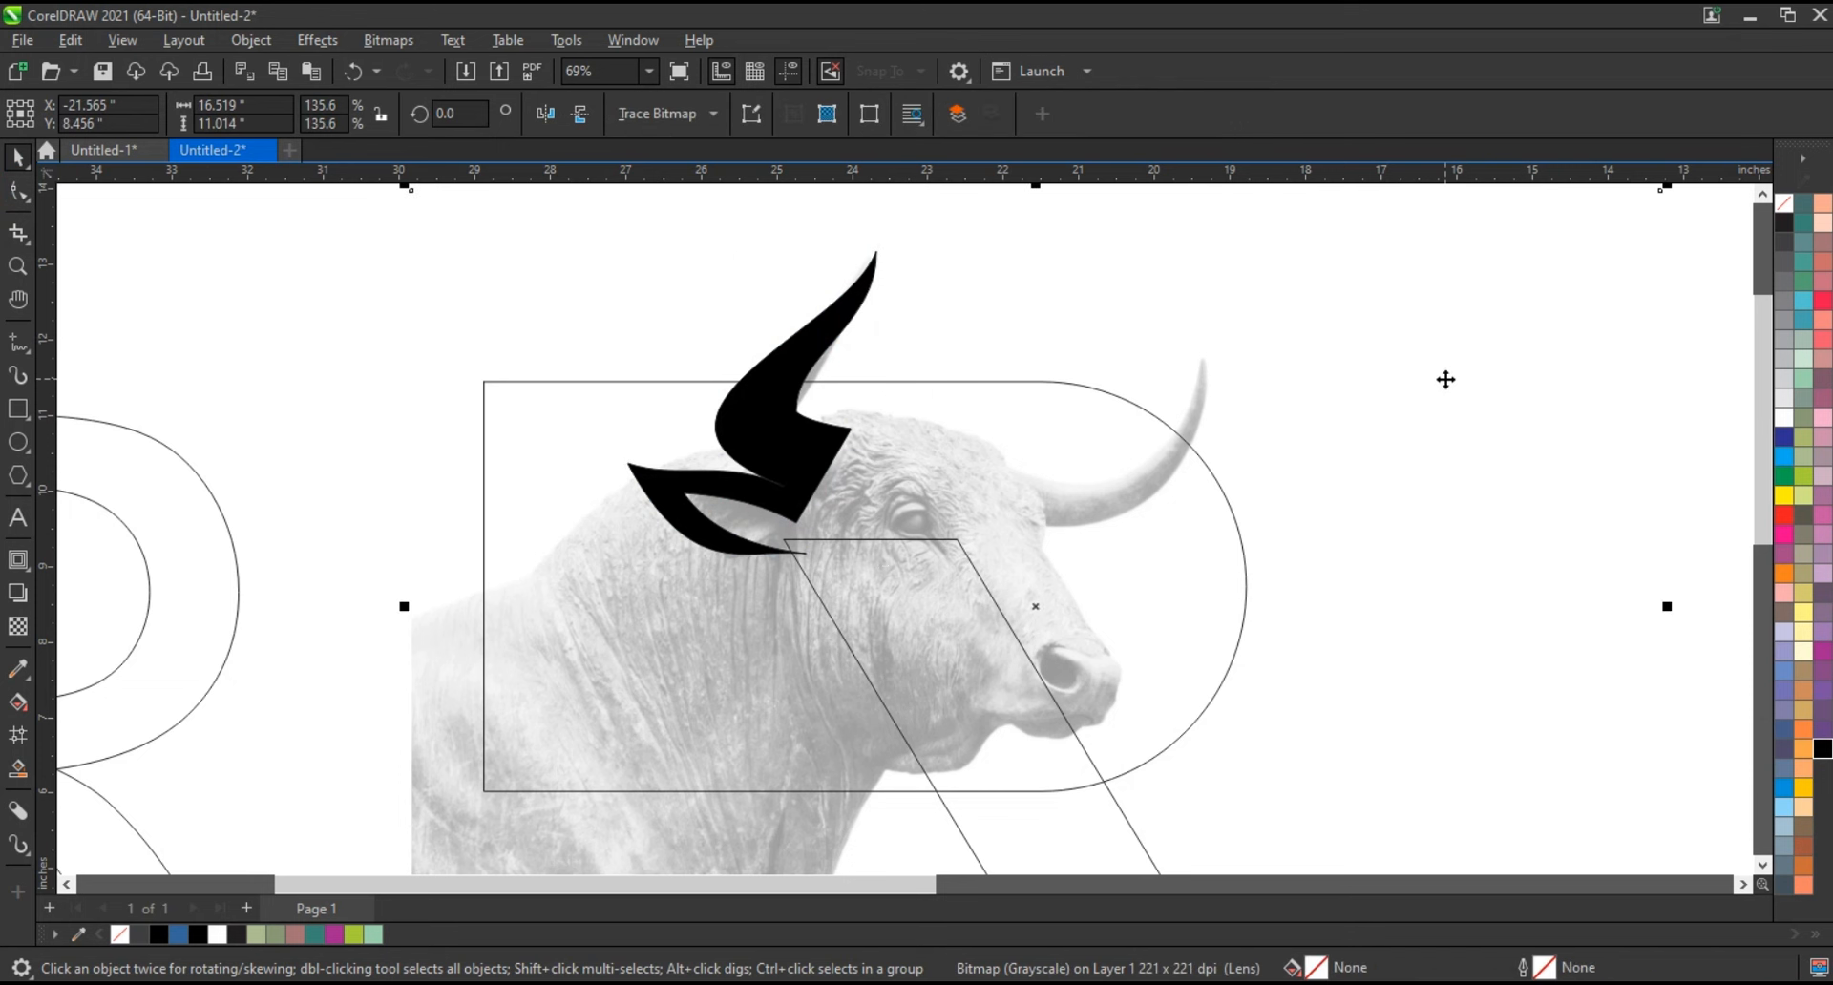
Draw a closed three-point outline over the bull's right horn, about 2.3 × 2.3 in
click(16, 345)
click(1042, 479)
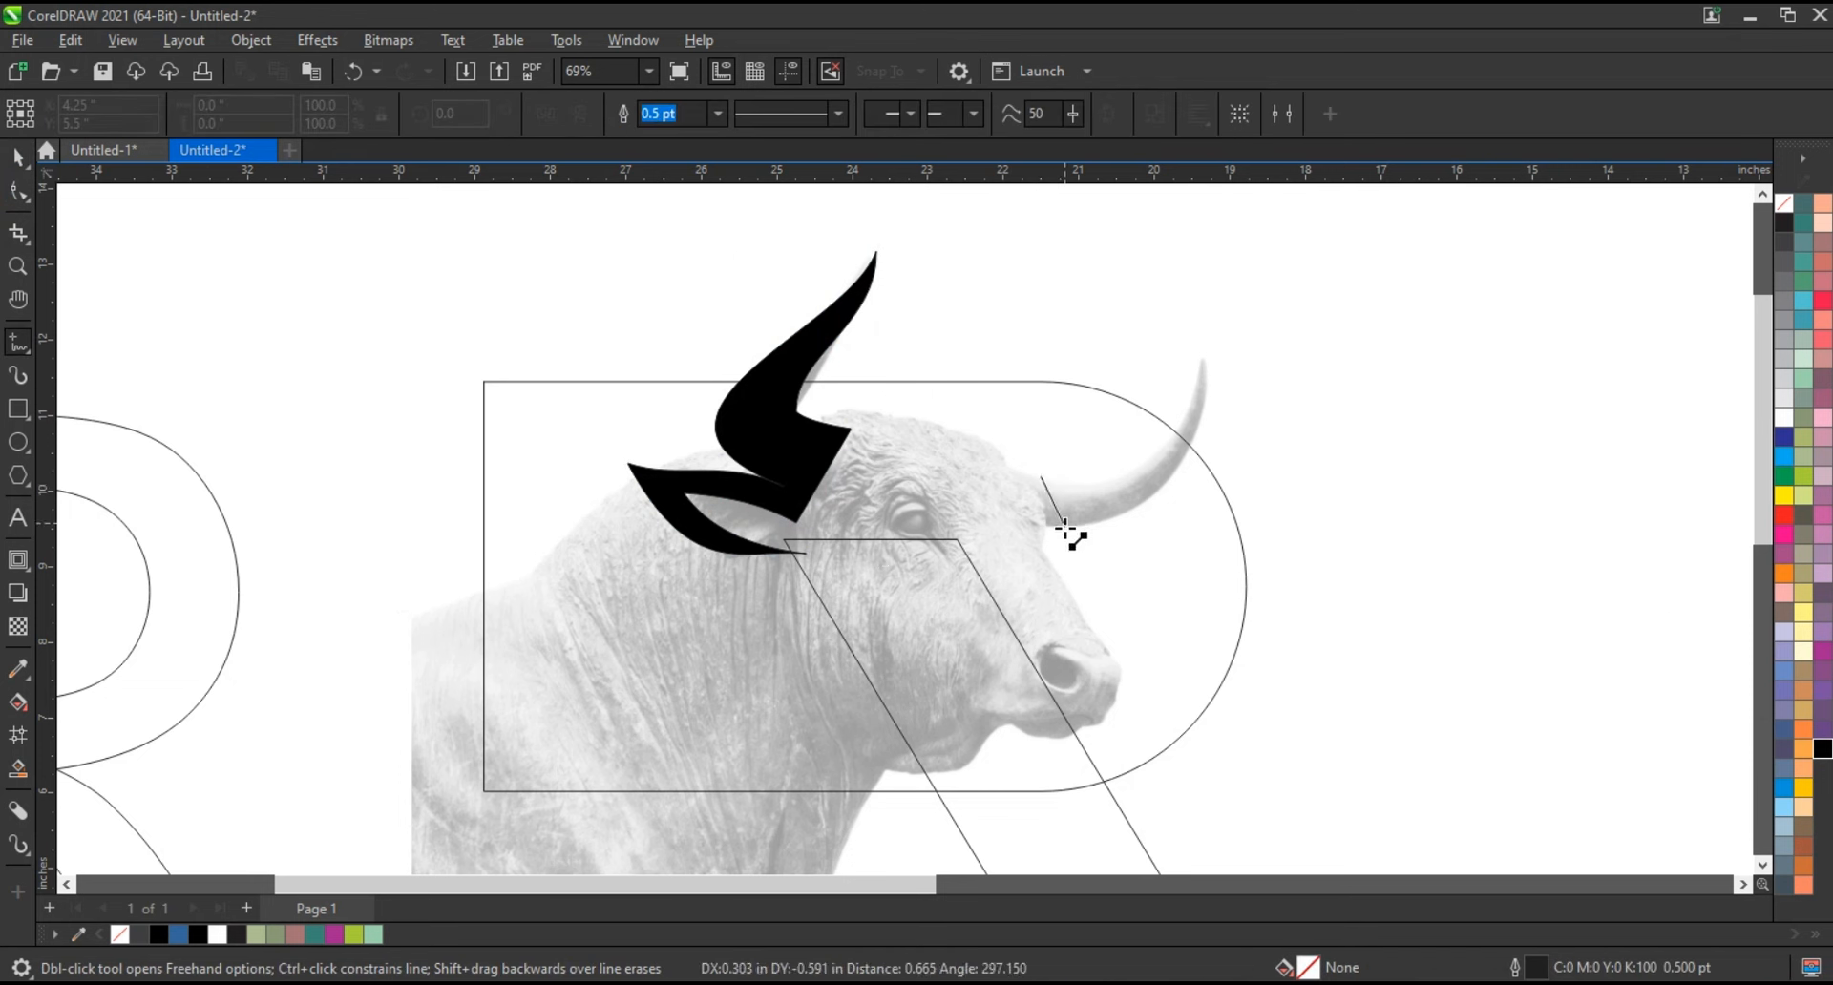
double_click(1059, 526)
click(1215, 354)
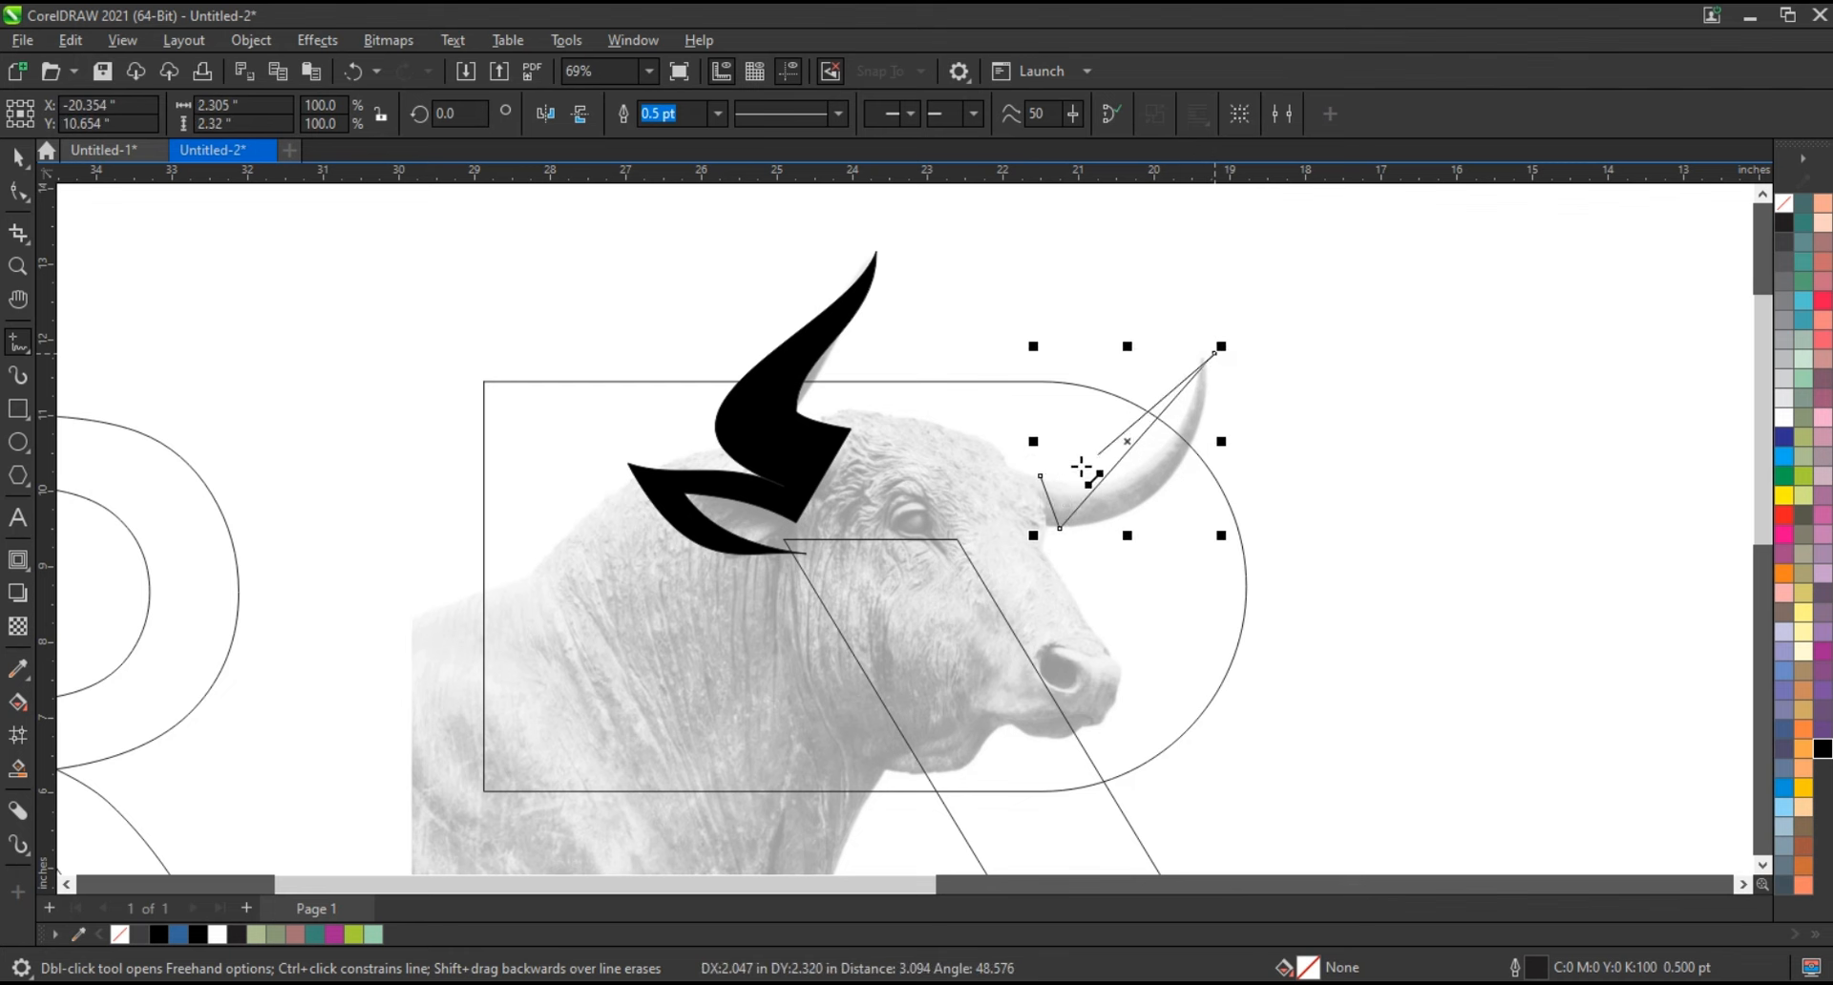
click(1042, 476)
Convert the right horn's triangle to curves and bend its sides, tip and base to match the horn in the photo
click(17, 192)
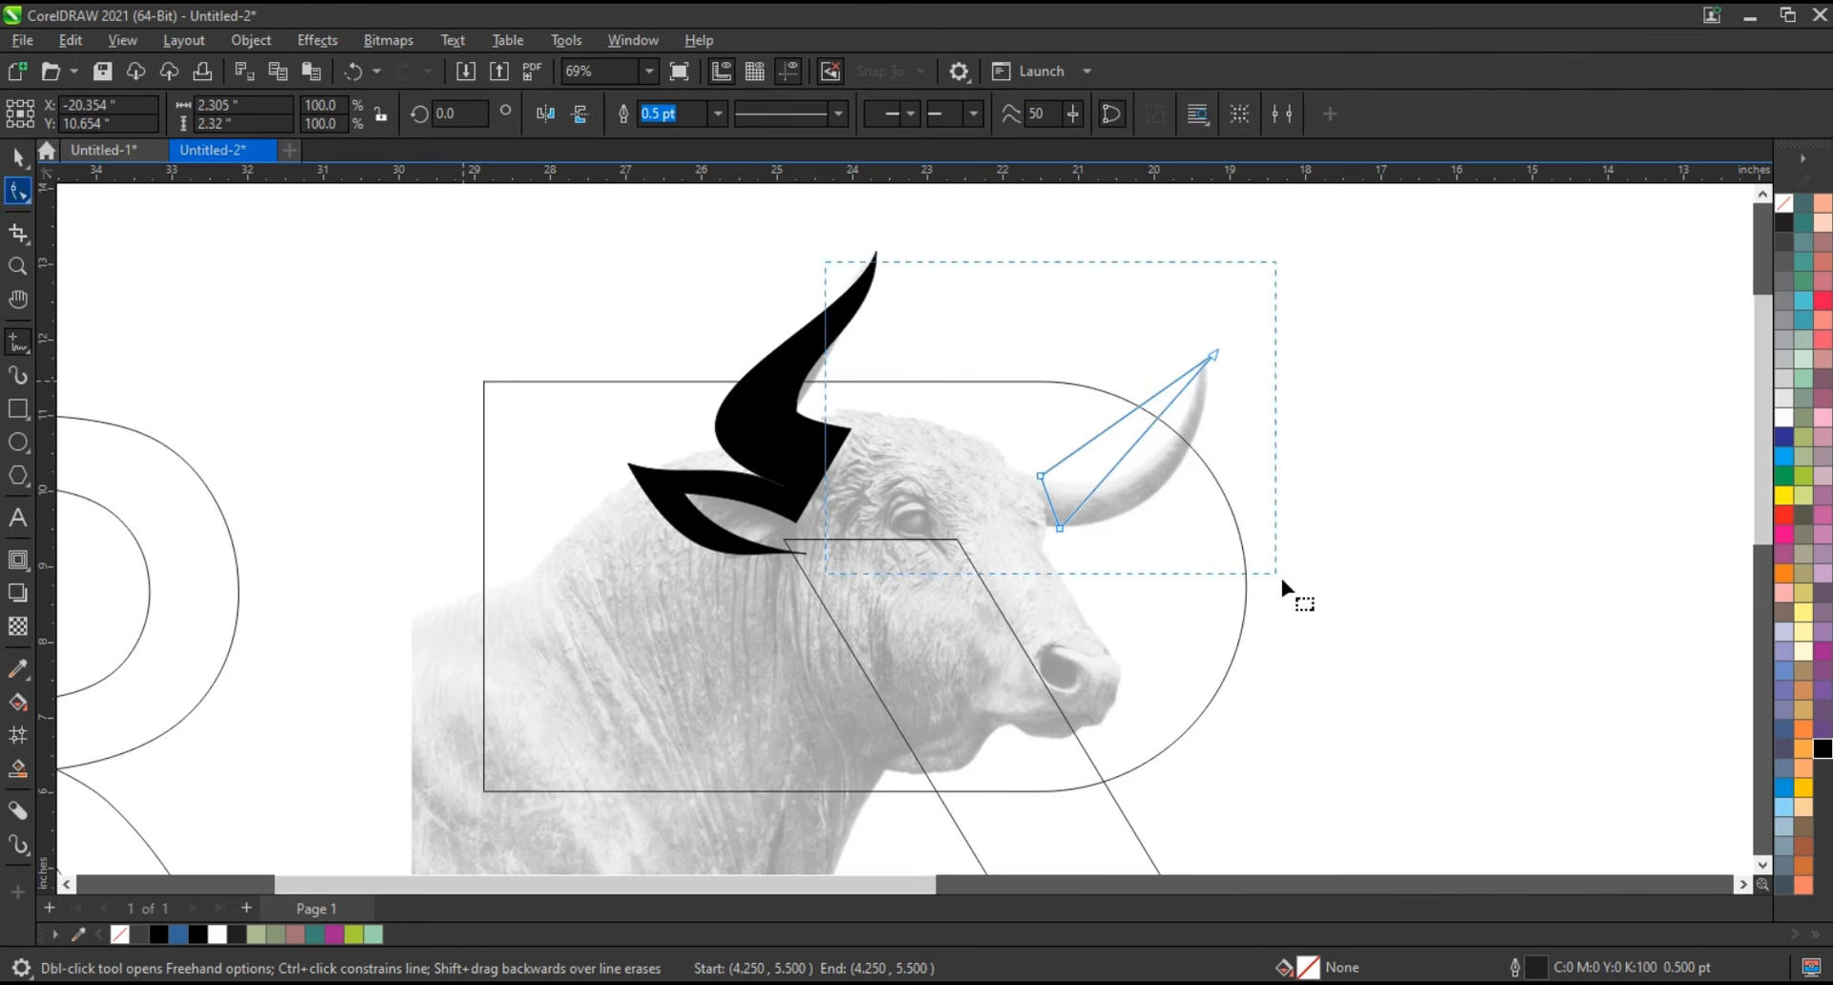
drag(1146, 437, 1174, 491)
drag(1137, 421, 1143, 474)
drag(1214, 355, 1211, 343)
drag(1202, 472, 1212, 470)
drag(1121, 514, 1128, 497)
click(1051, 510)
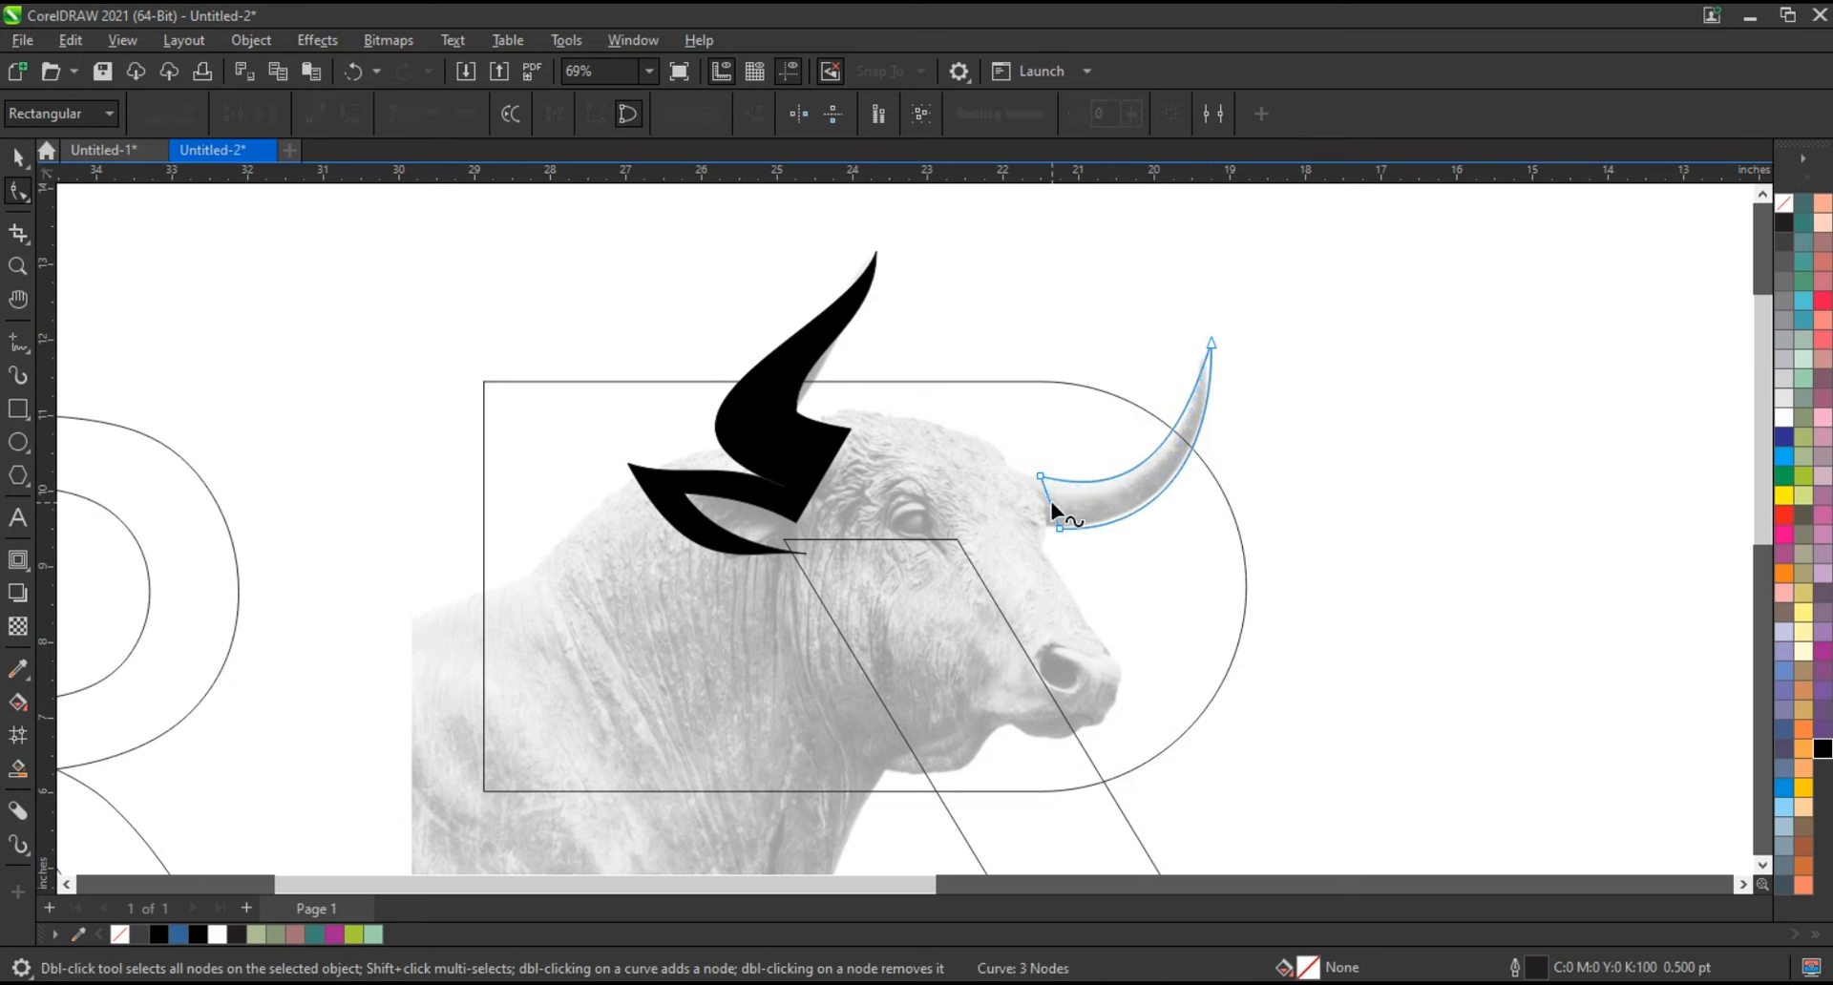
drag(1052, 510, 1057, 528)
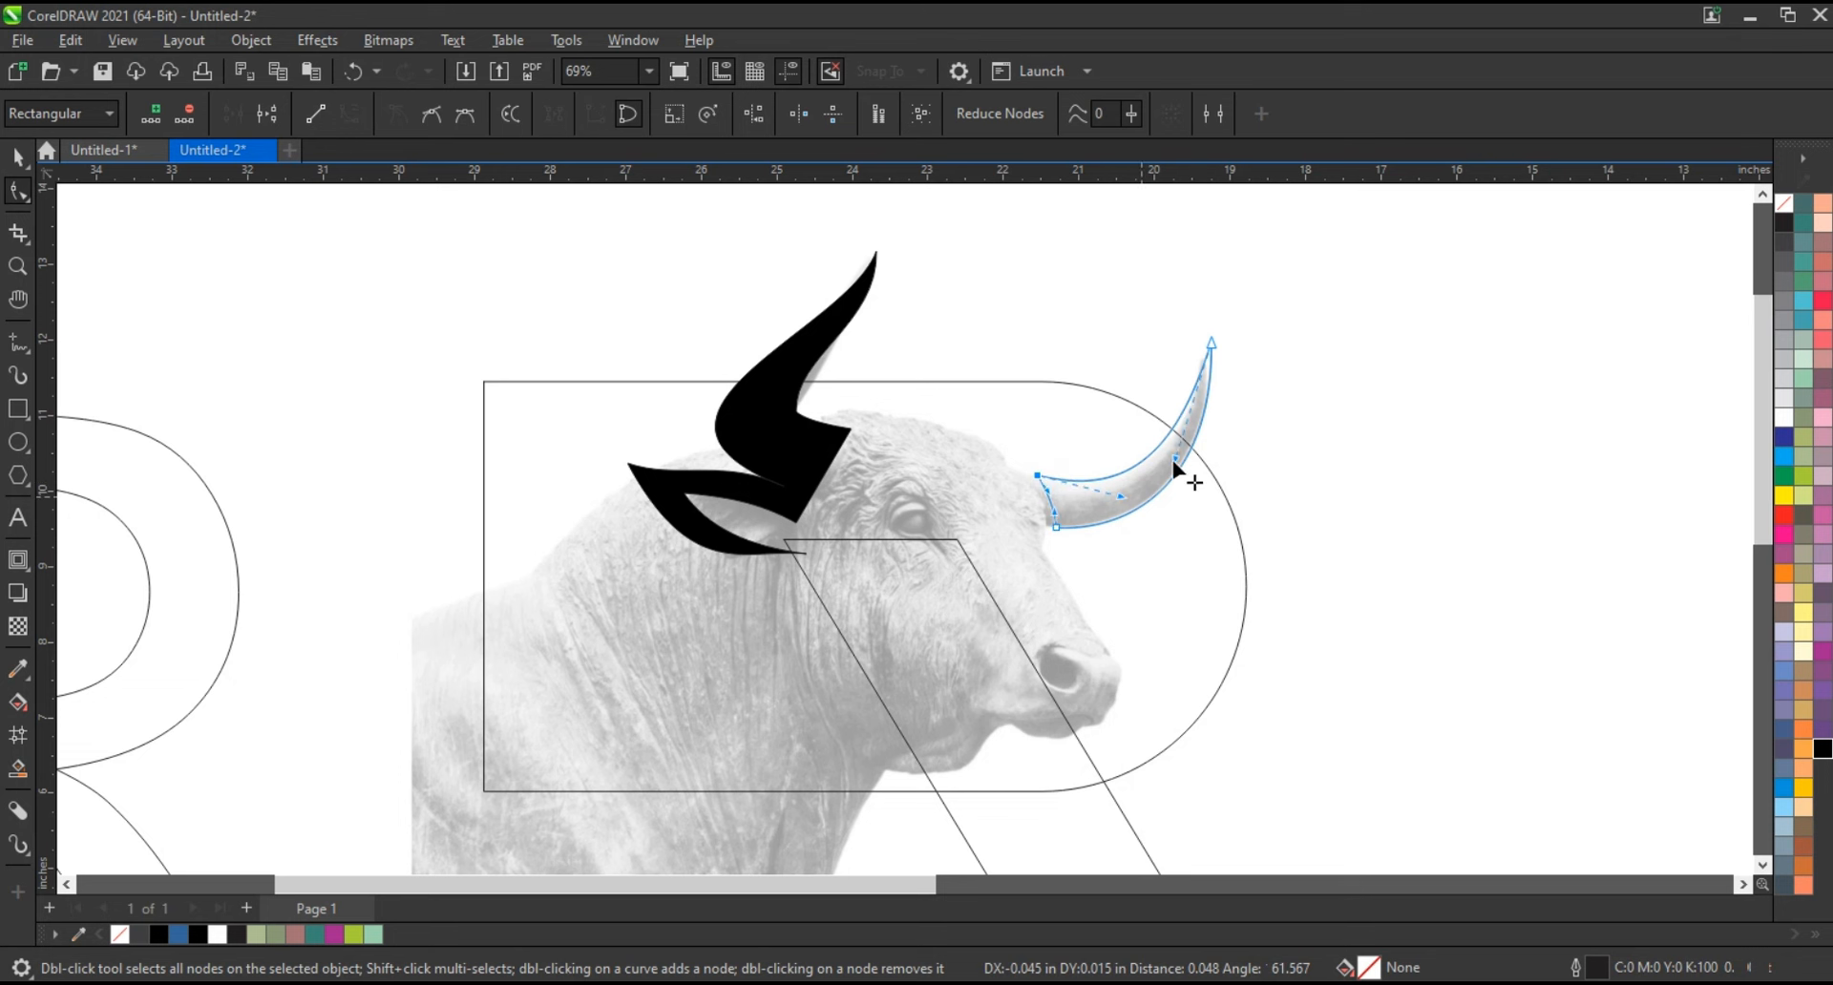
drag(1174, 460, 1202, 471)
Fill the curved right horn shape with black
click(16, 159)
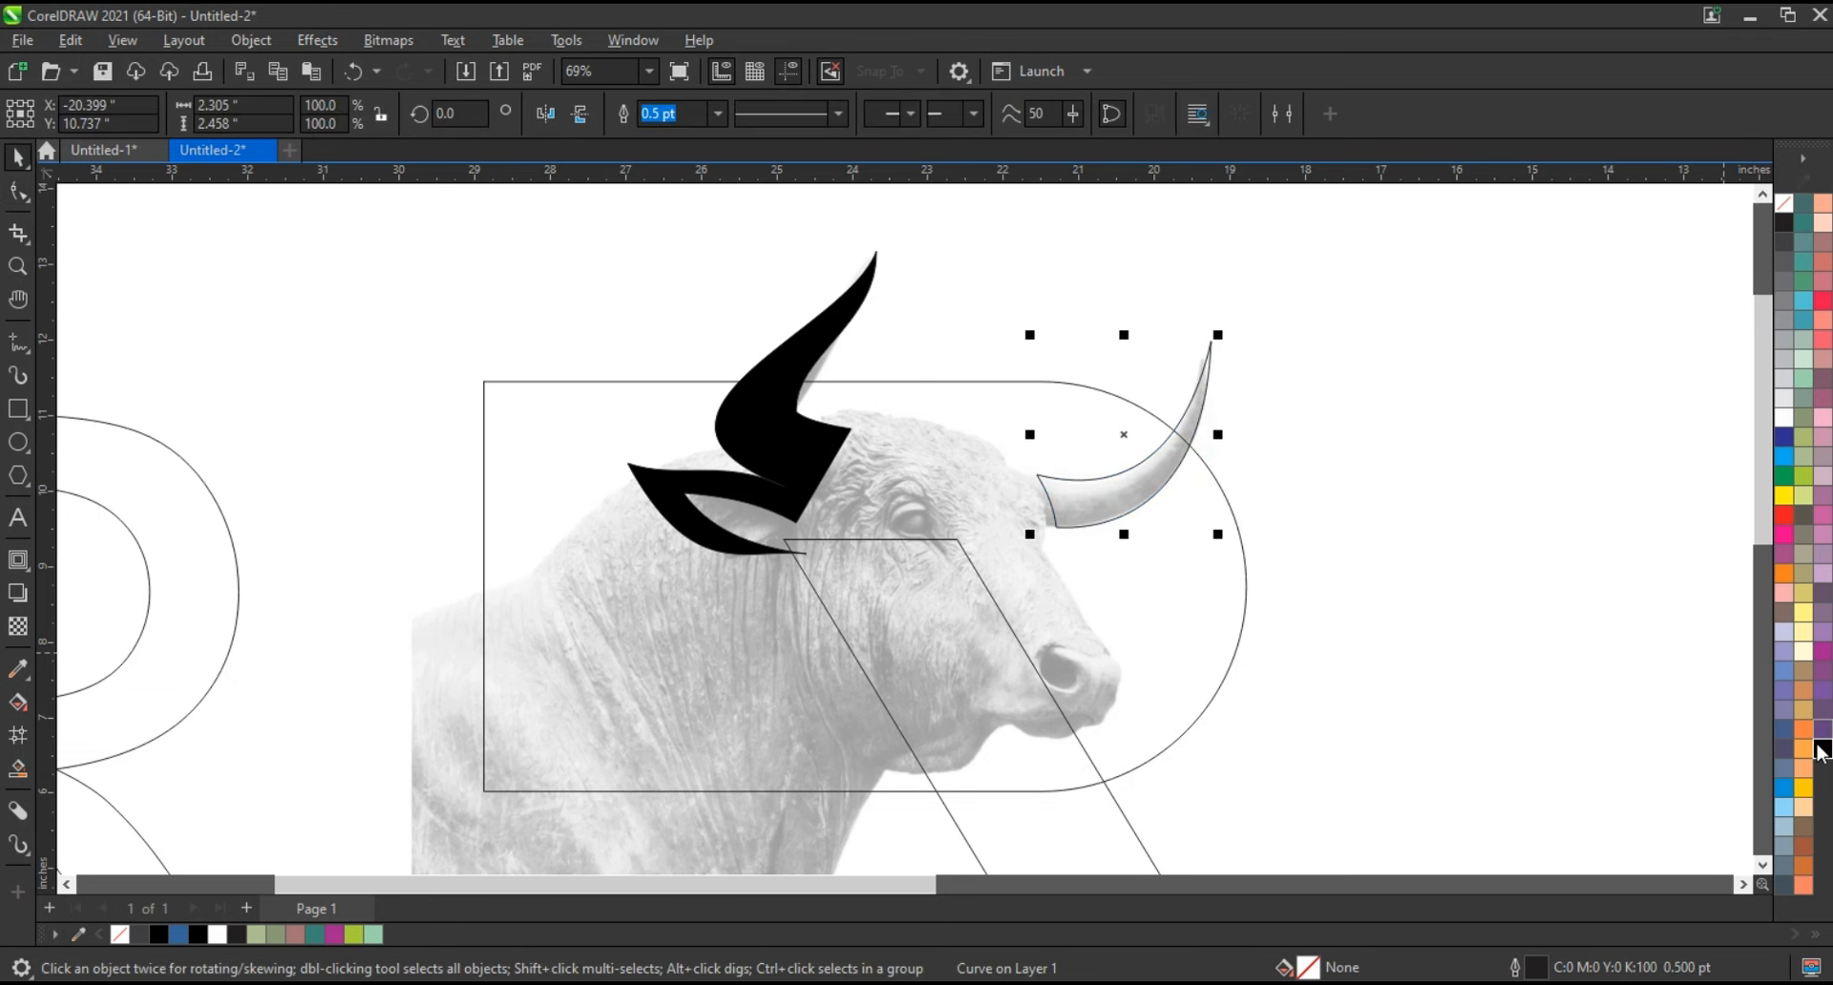
click(1822, 748)
click(1497, 461)
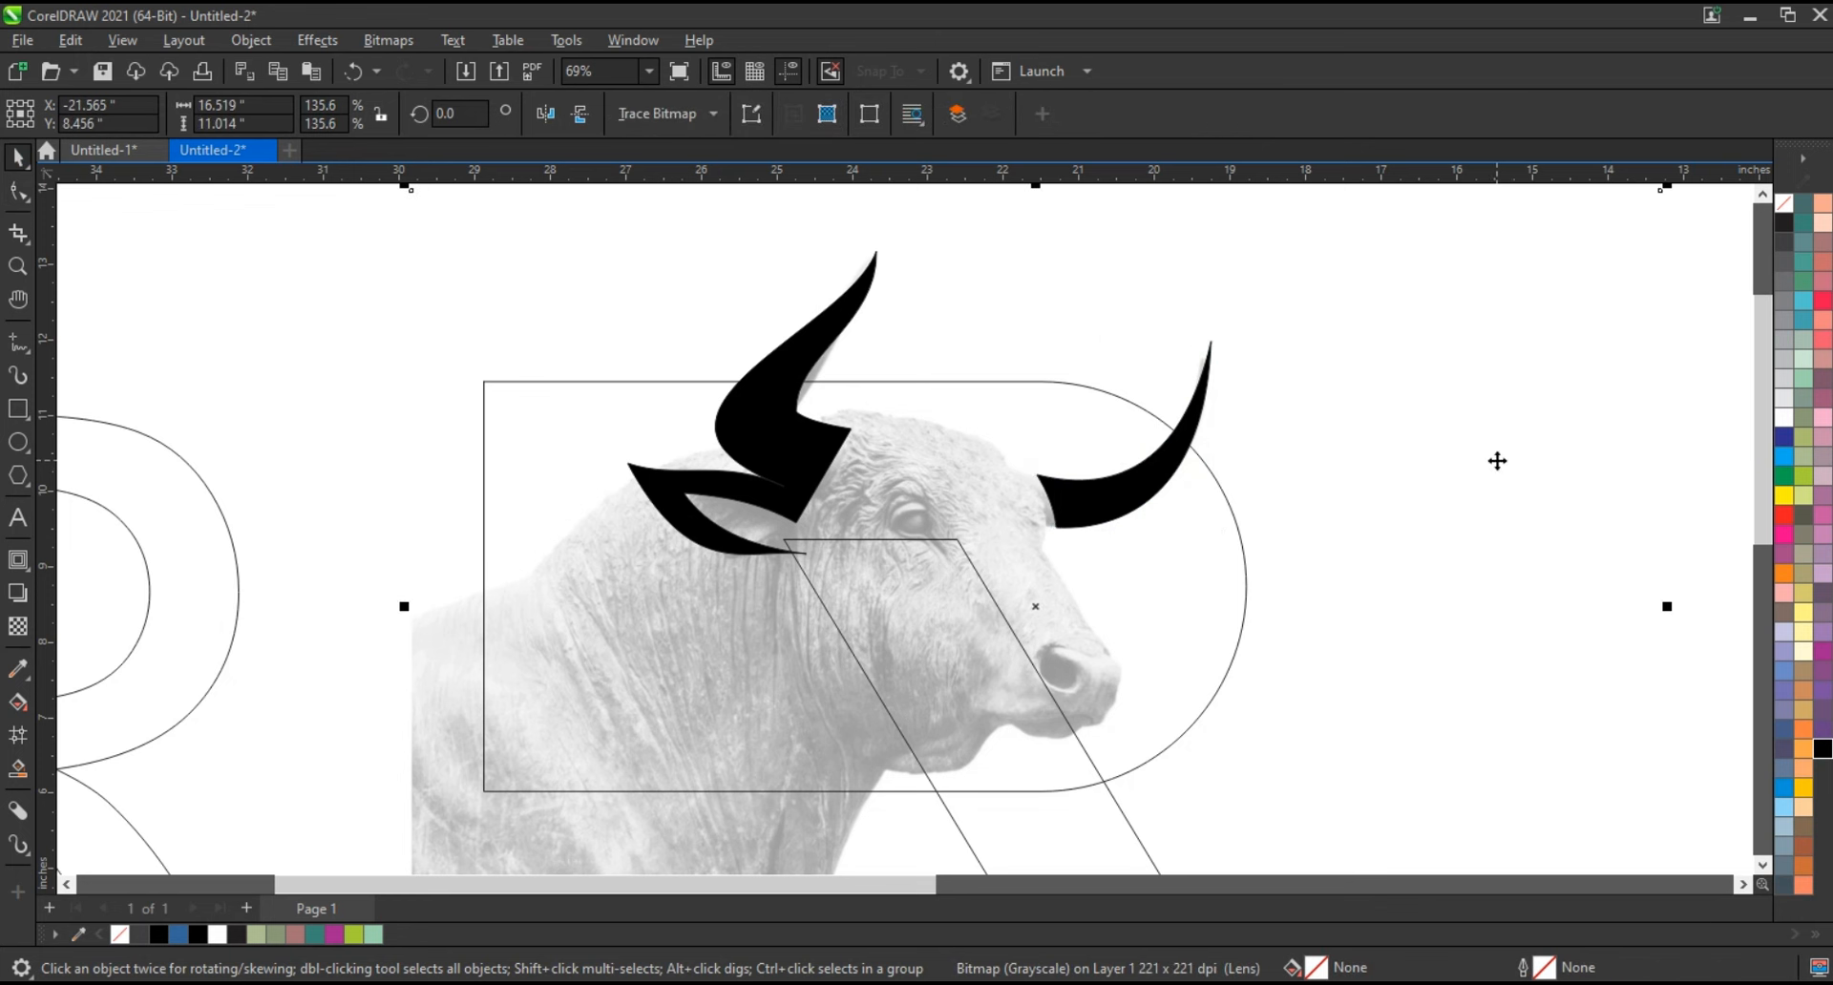
Trace the bull's head as one open polyline from the left horn over forehead, nose and chin to the throat
click(17, 268)
scroll(737, 440, down, 1)
scroll(1168, 629, up, 2)
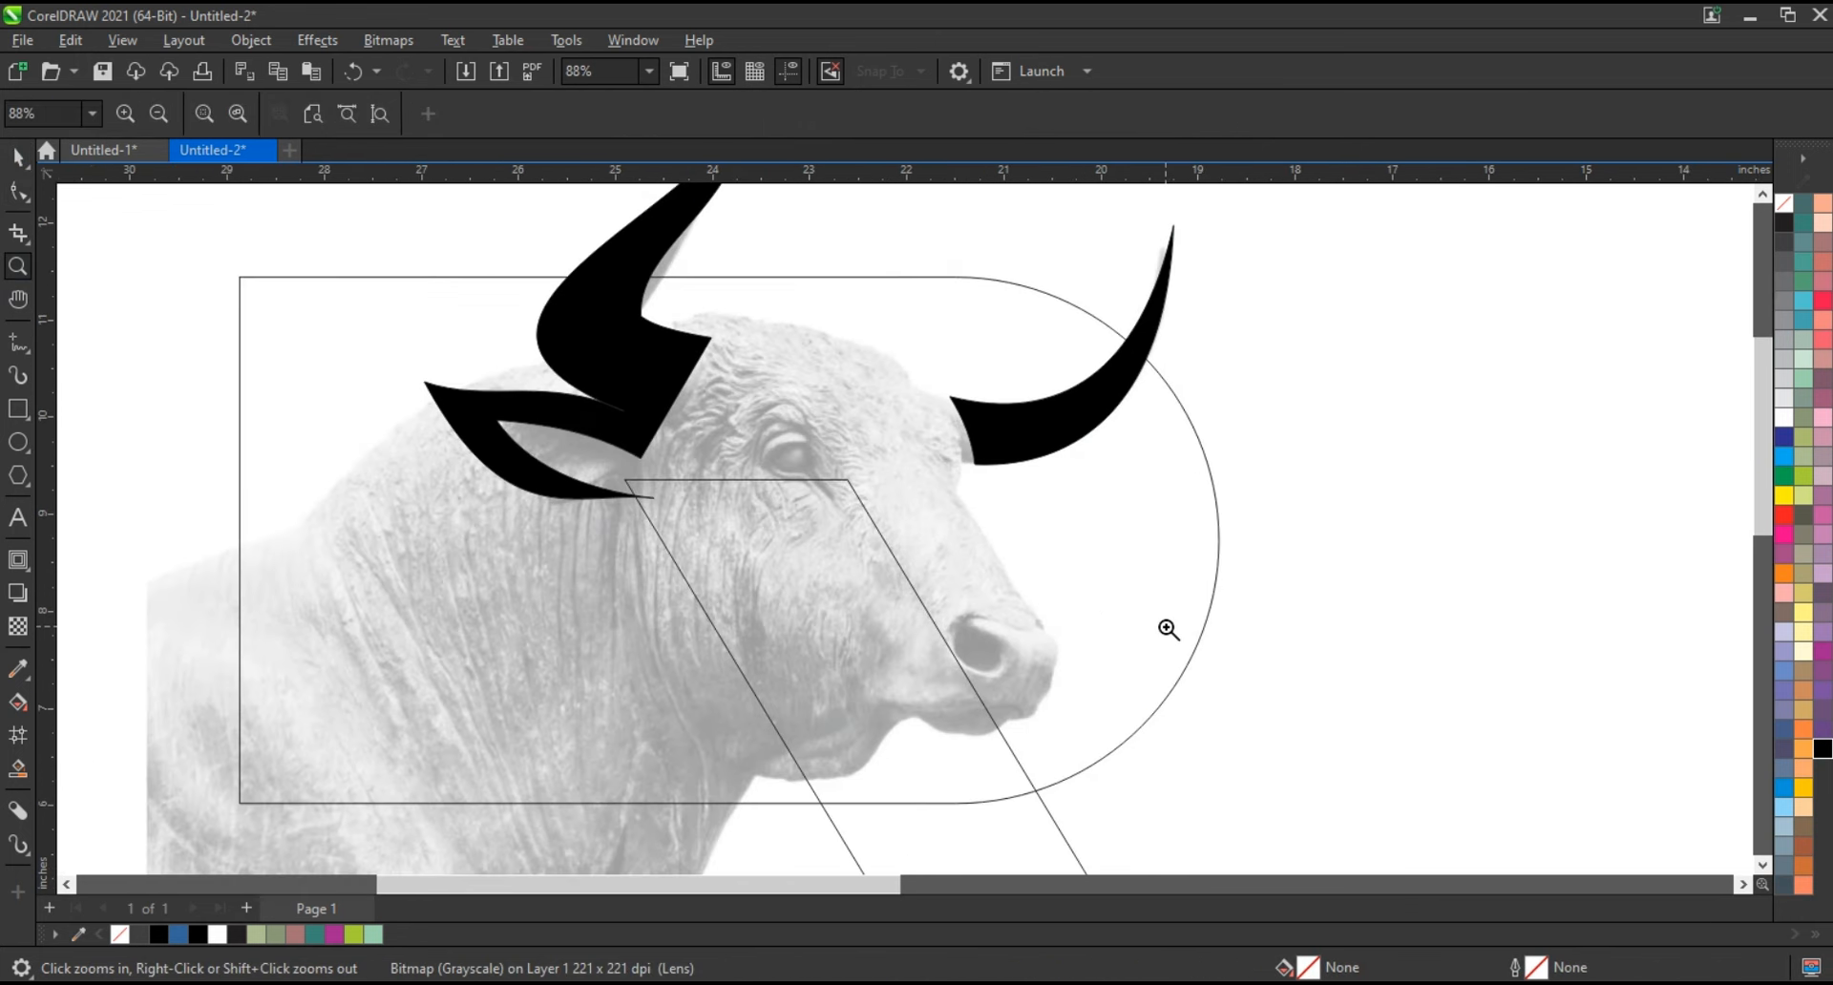
click(7, 348)
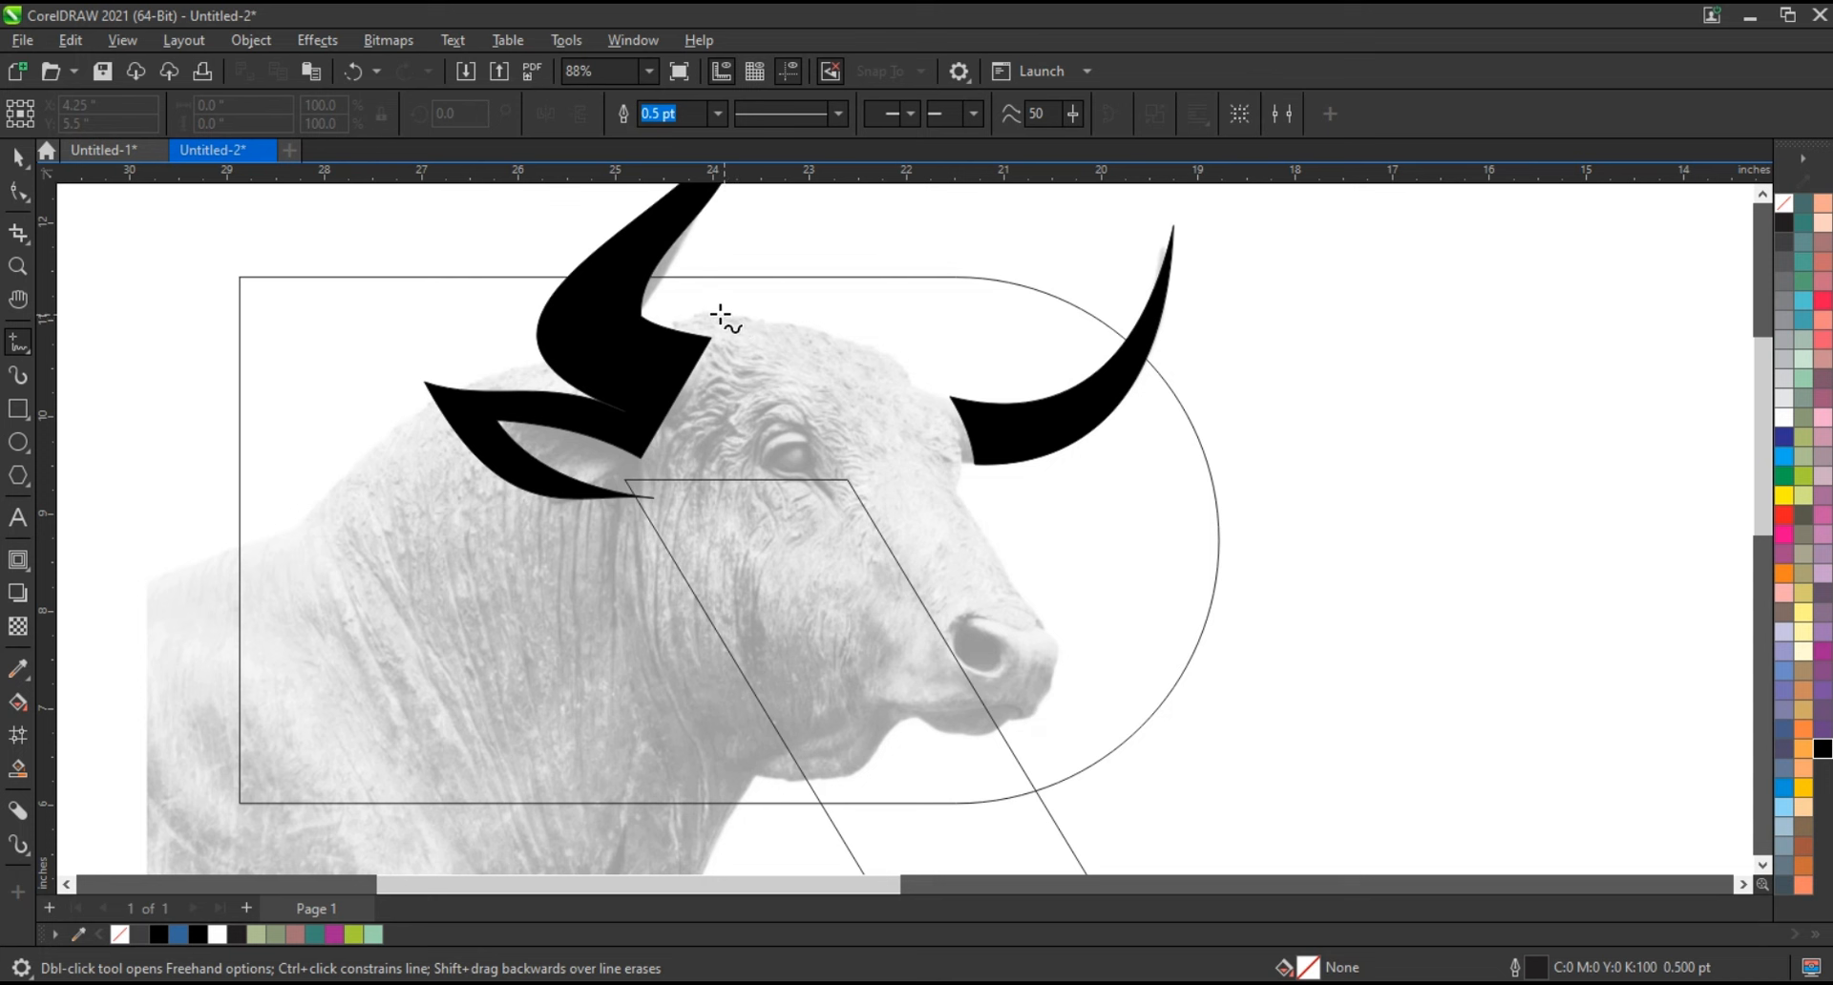
click(712, 312)
click(902, 382)
click(944, 461)
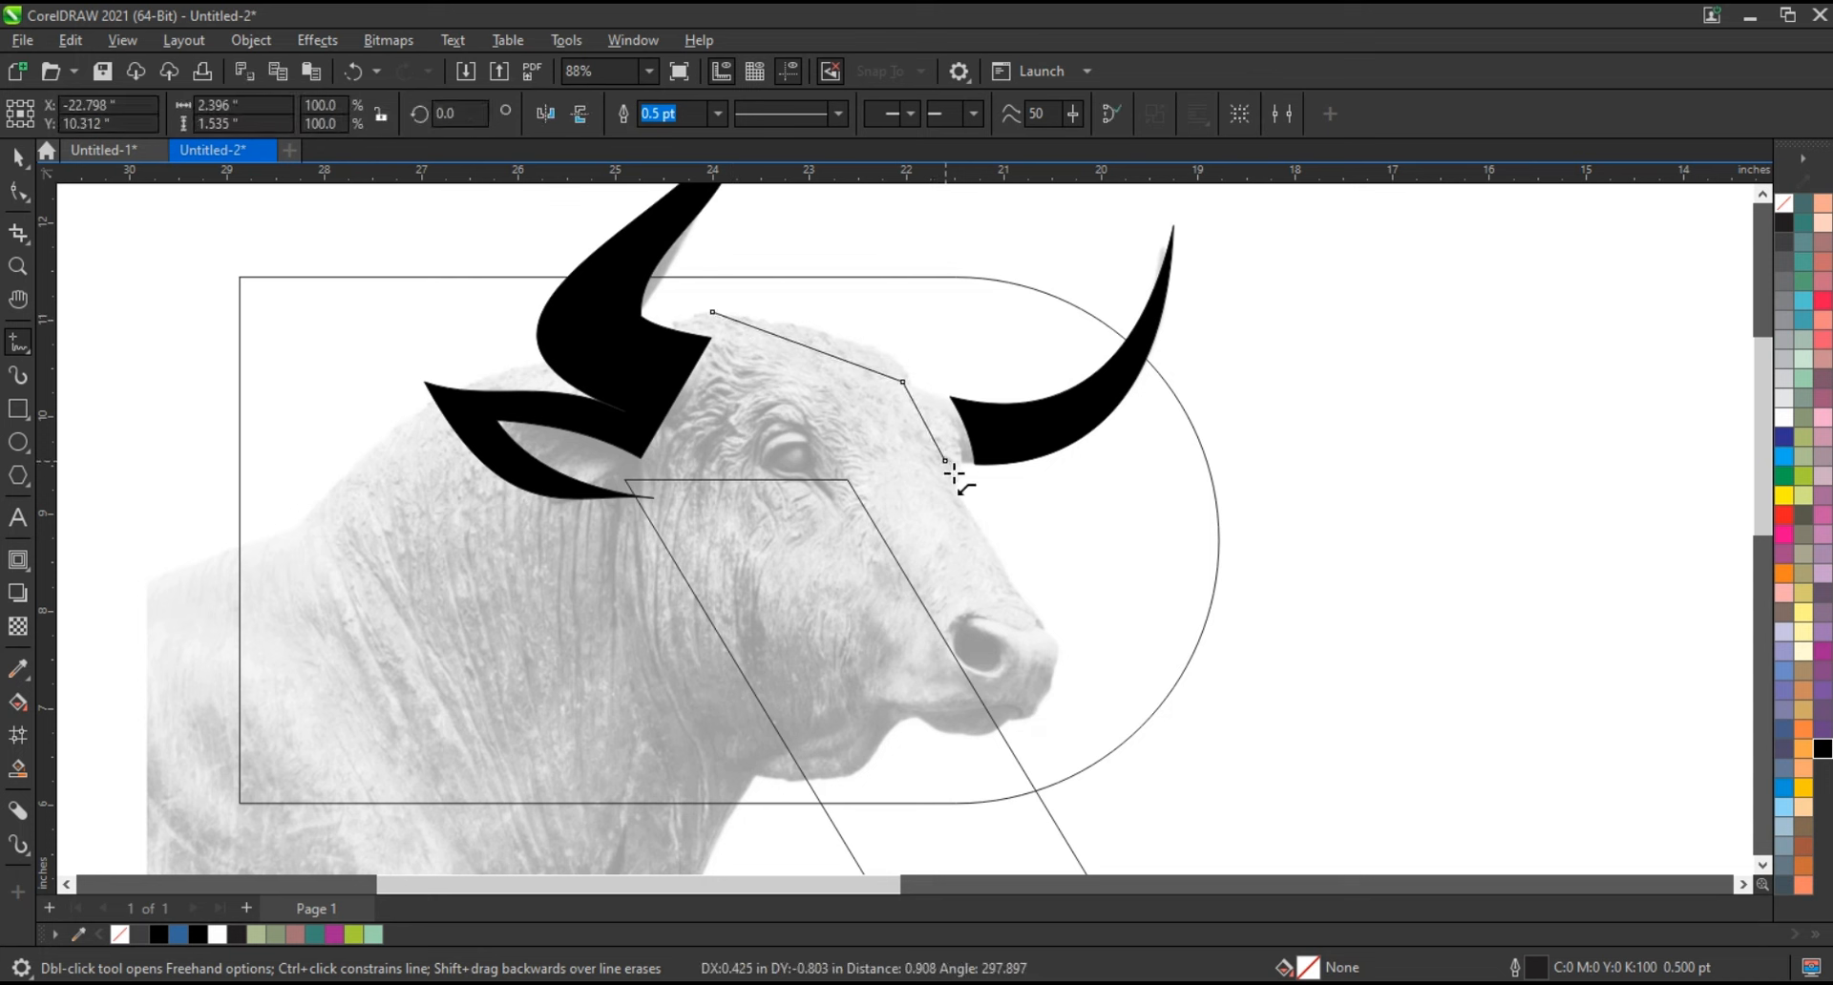
click(972, 515)
click(1051, 645)
click(1020, 717)
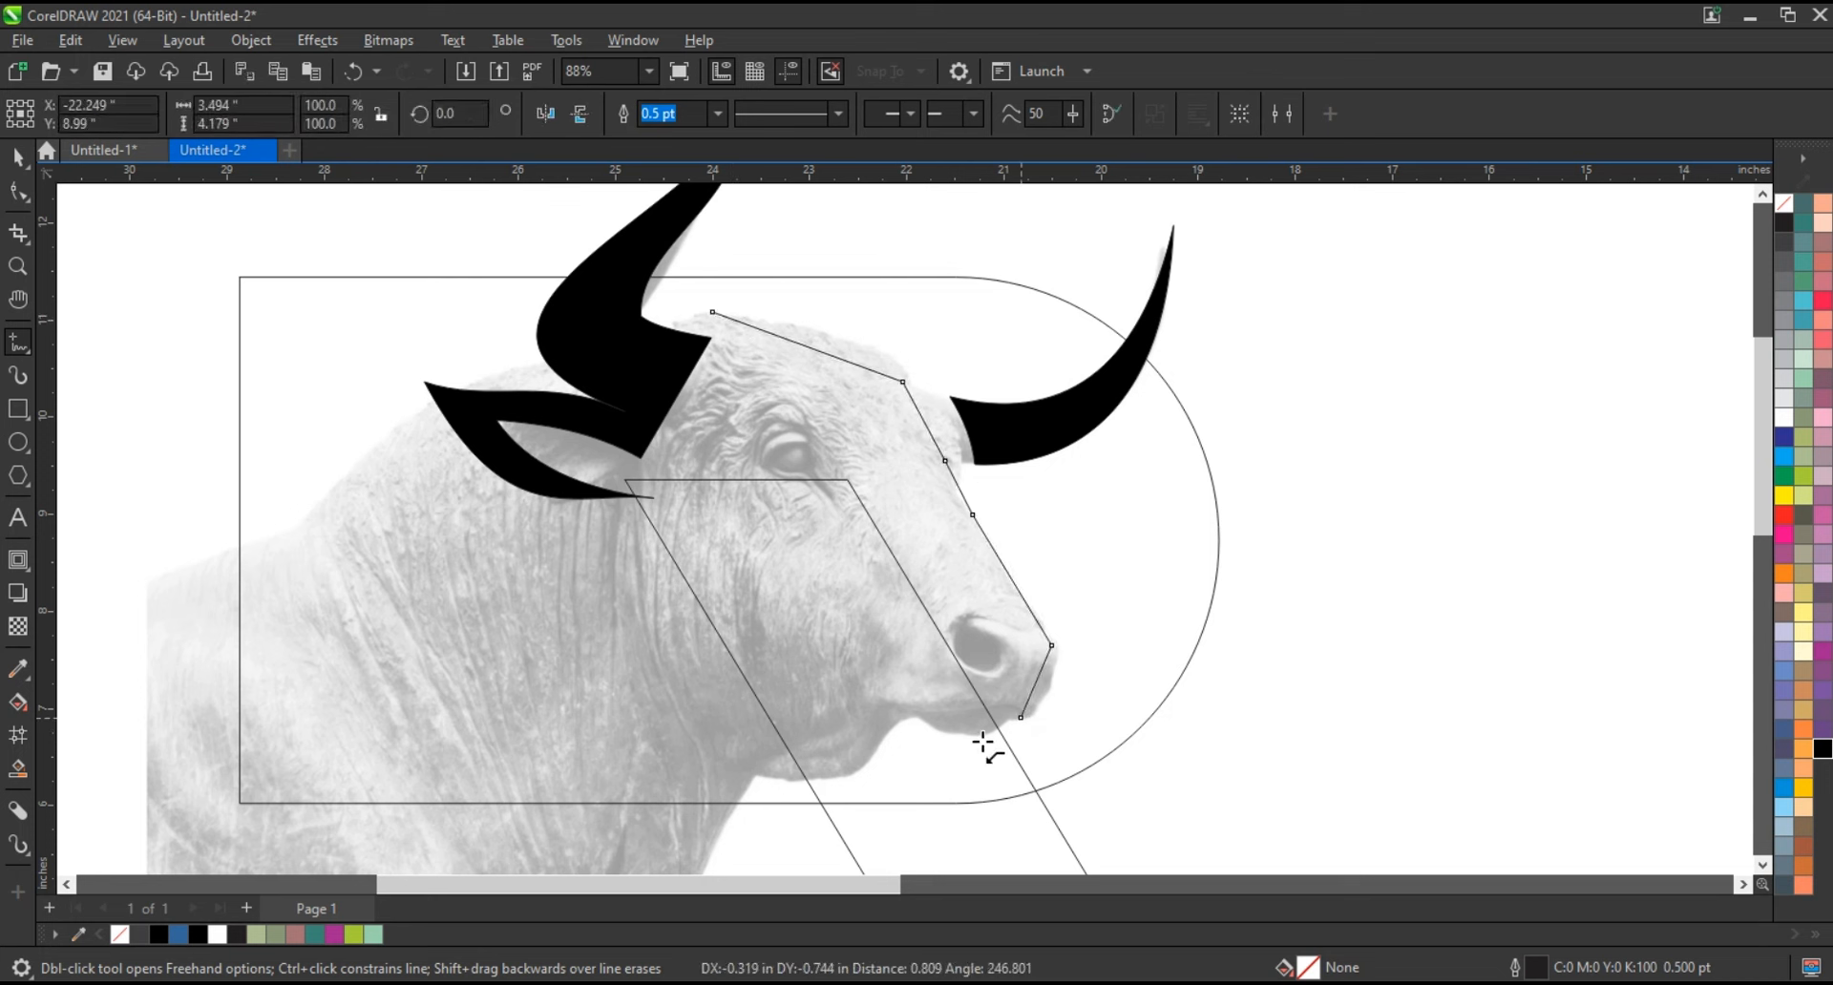
click(966, 744)
click(728, 827)
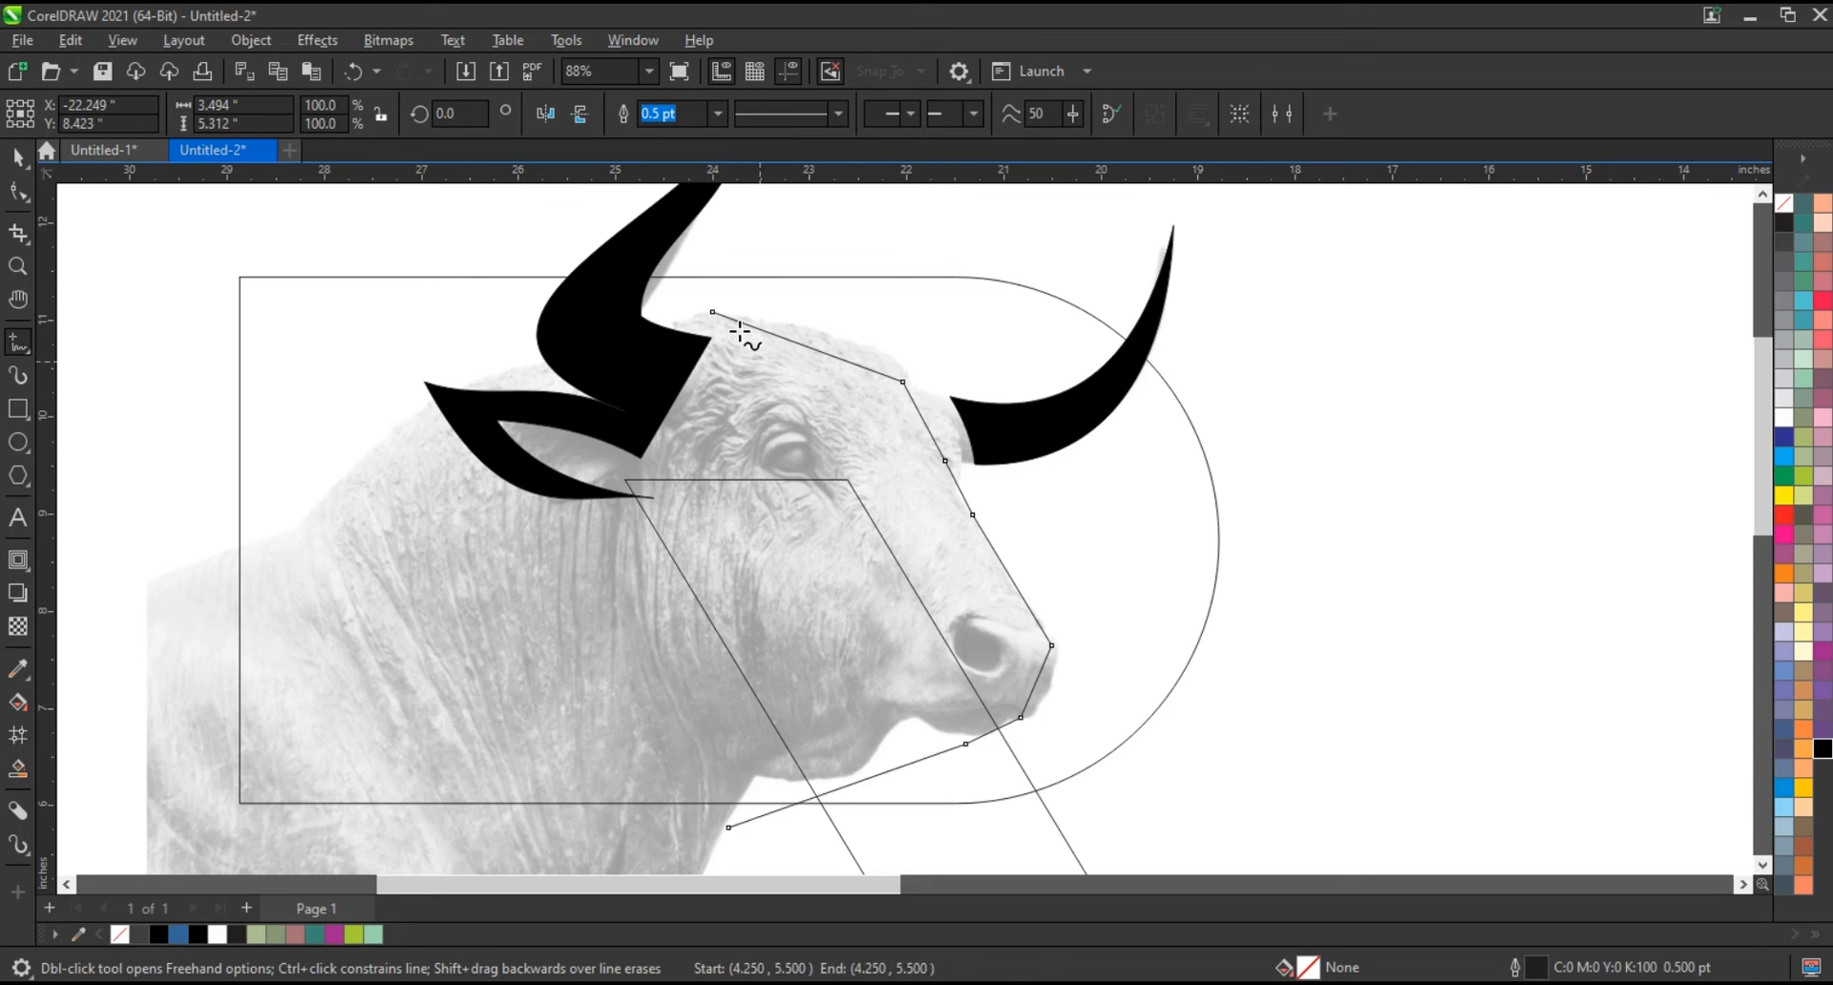
click(713, 311)
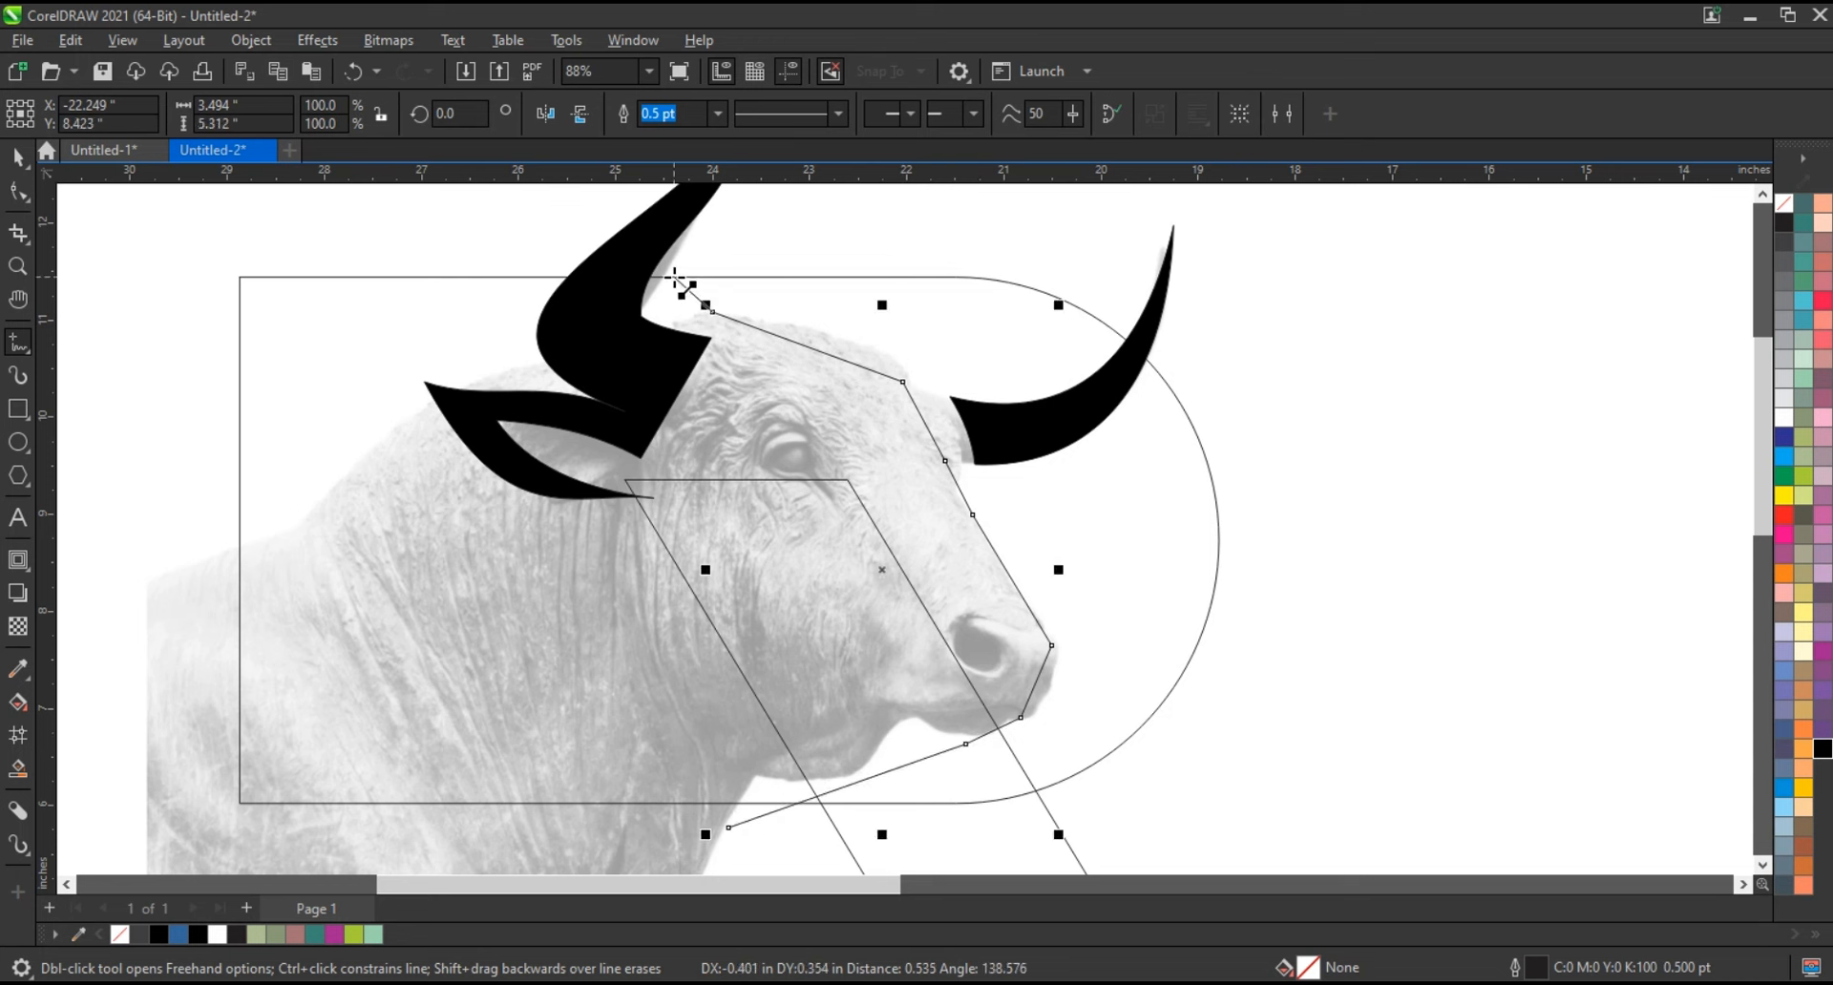
click(677, 276)
Convert the head polyline's segments to curves and bend the forehead, brow and muzzle front along the photo
click(17, 190)
drag(348, 206, 1180, 849)
drag(861, 367, 877, 356)
drag(923, 420, 929, 413)
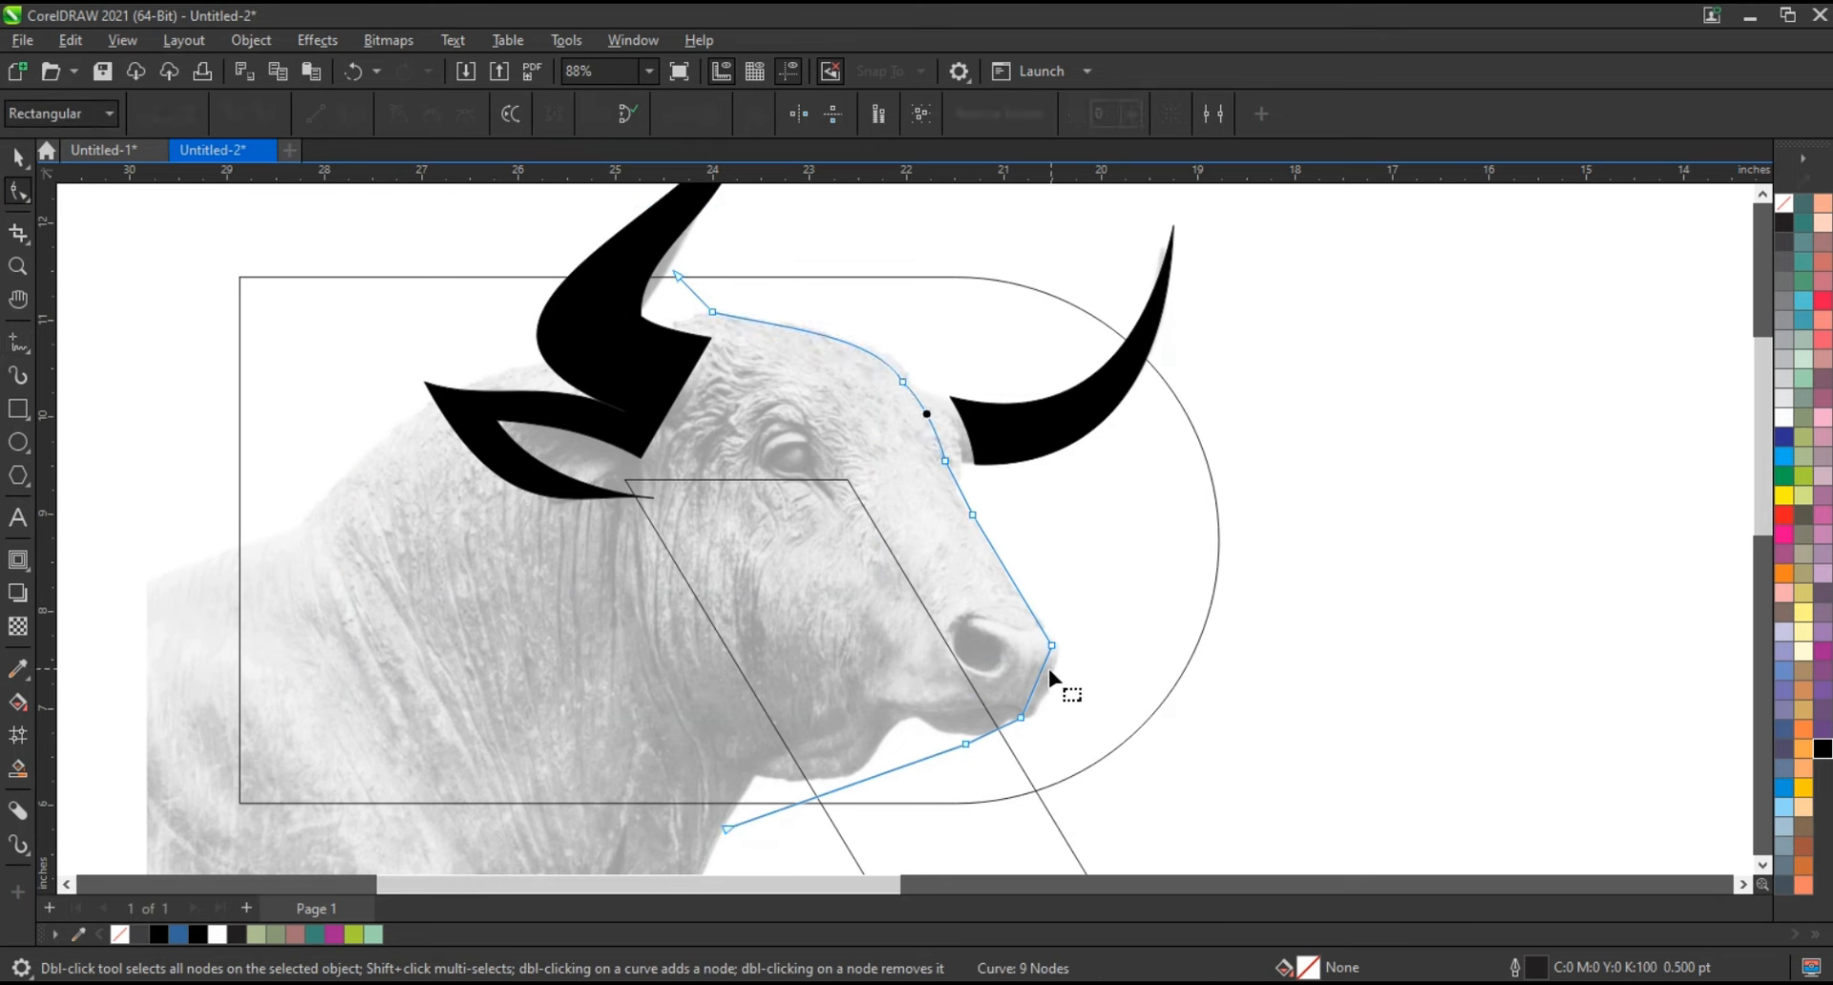
drag(1039, 674, 1045, 680)
Bend the chin-to-throat segment into an arch under the jaw and adjust the throat end node and handles
mouse_move(1019, 754)
mouse_down()
mouse_move(999, 733)
mouse_move(920, 770)
mouse_move(900, 708)
mouse_move(871, 770)
mouse_move(809, 804)
mouse_move(759, 733)
mouse_up()
drag(726, 830, 729, 837)
click(879, 685)
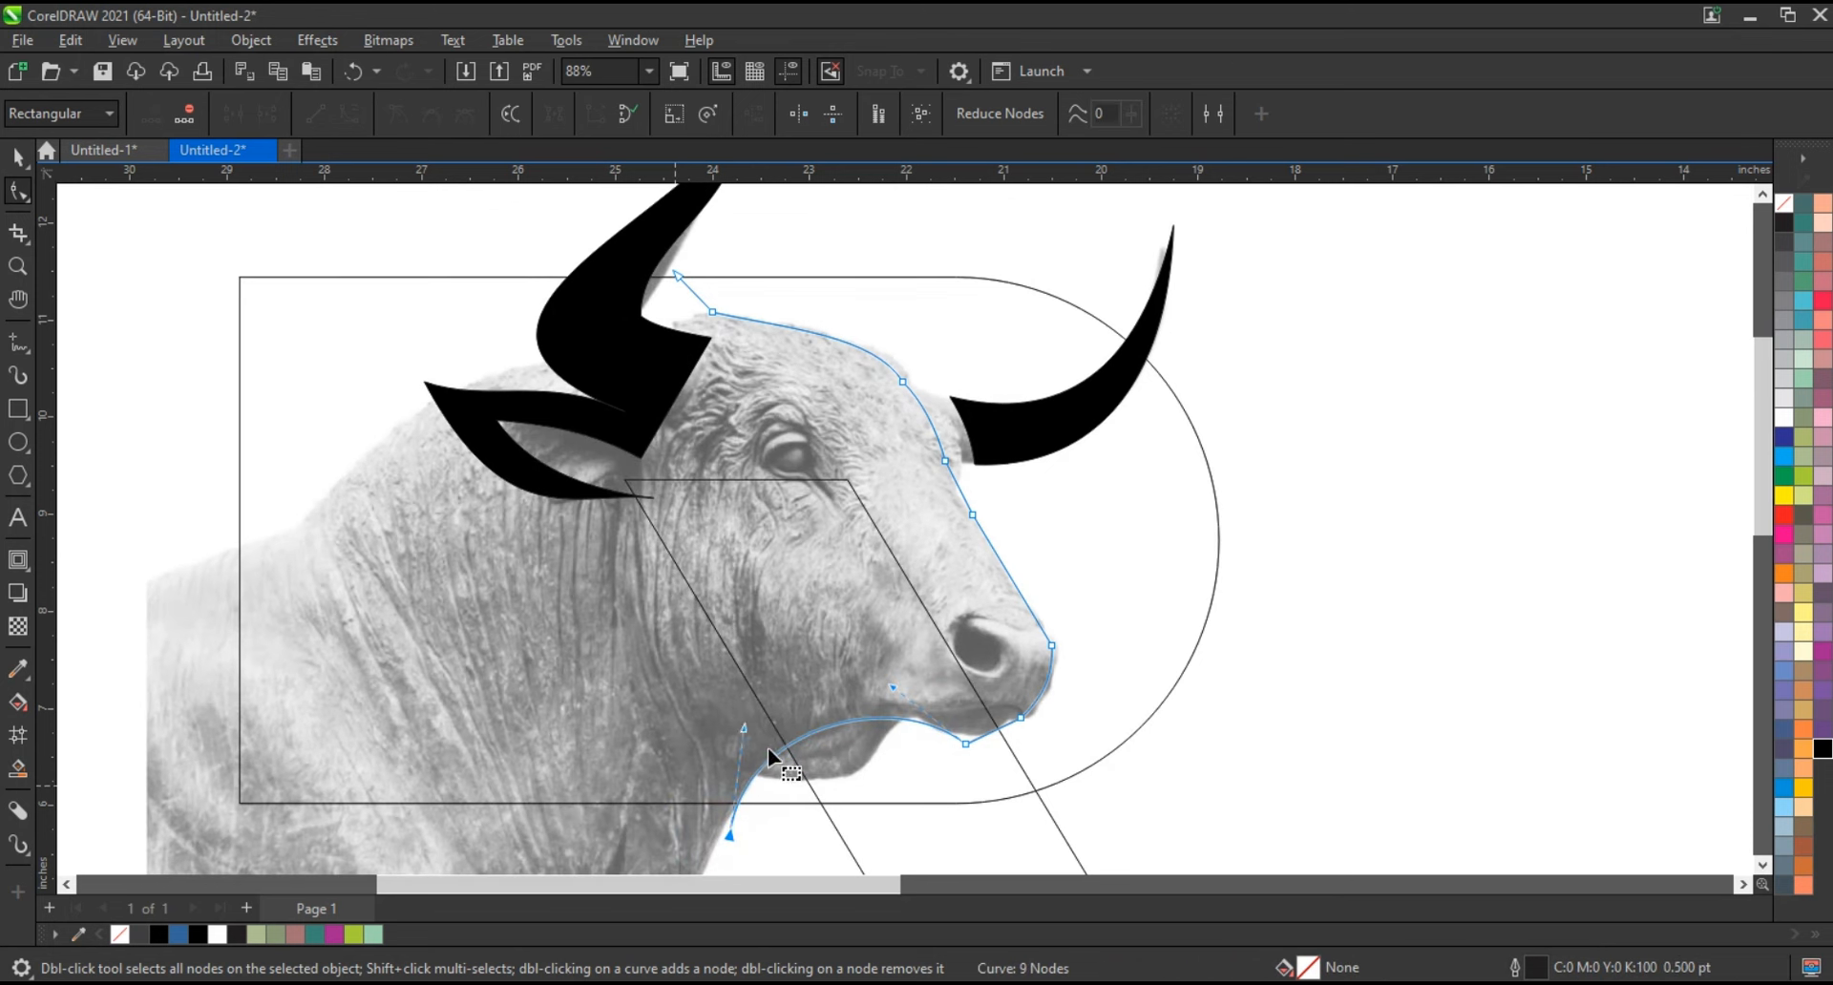
drag(807, 735, 803, 730)
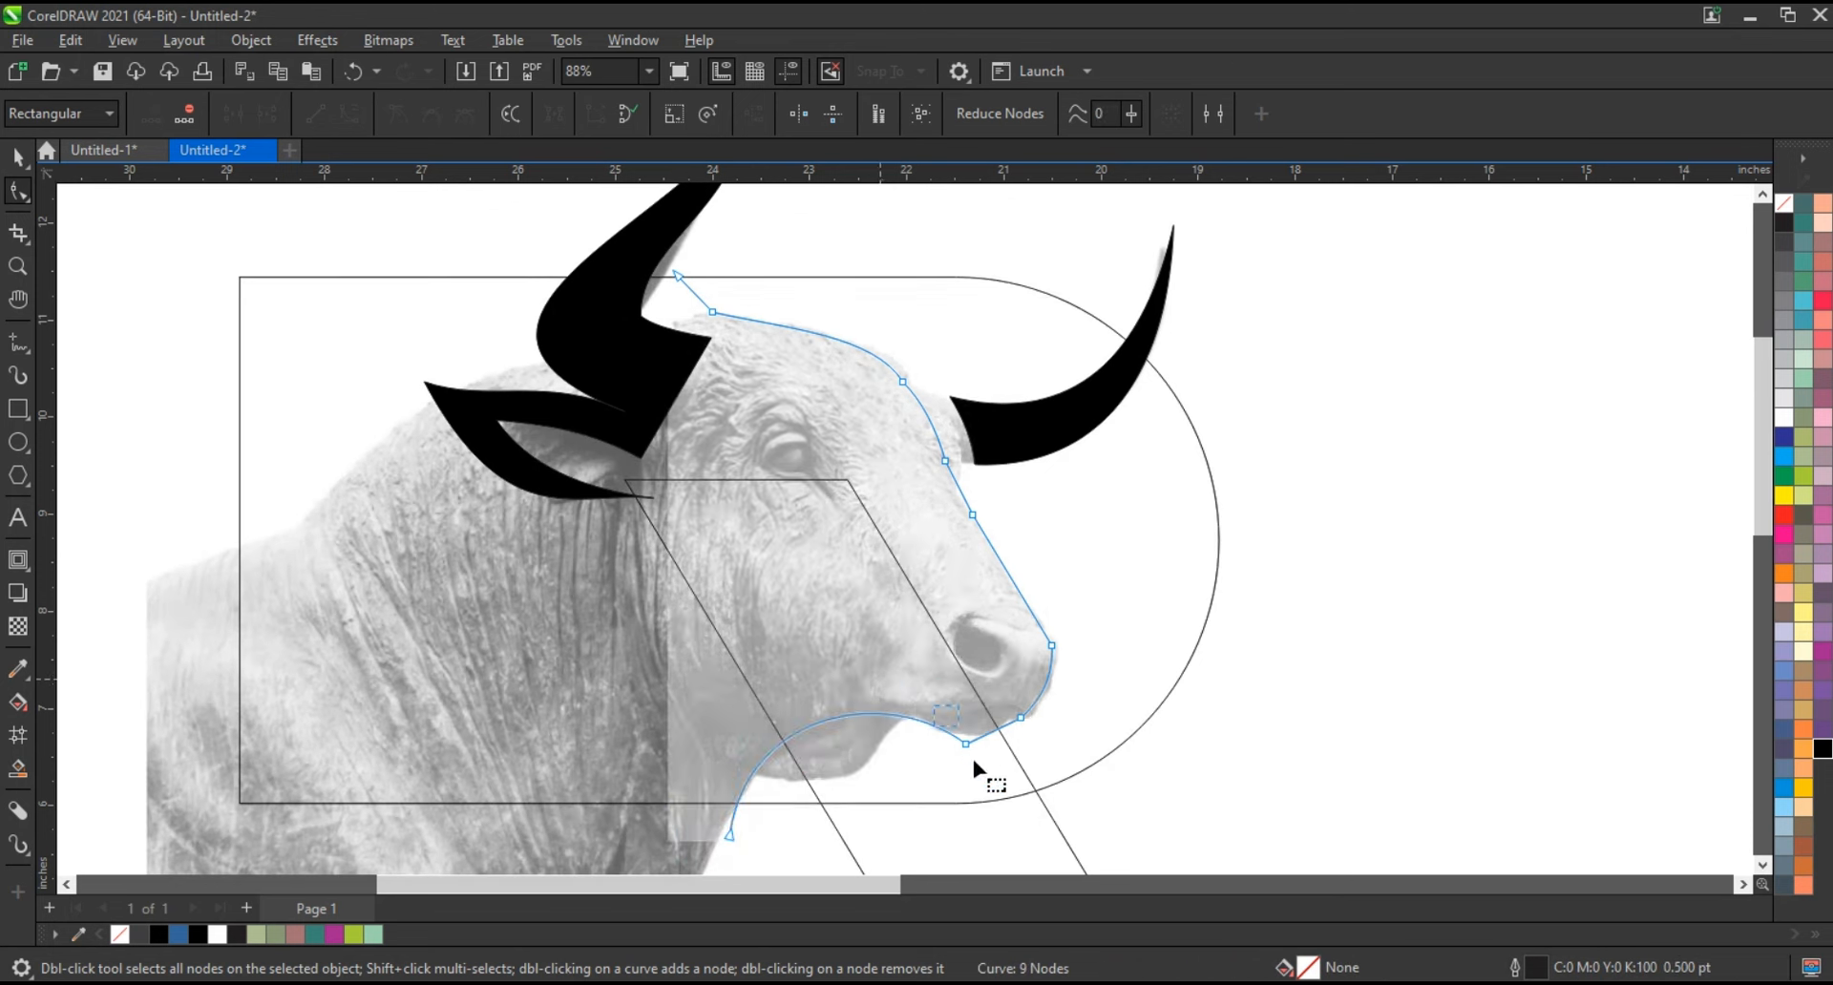
drag(973, 761, 983, 768)
drag(883, 682, 882, 677)
Fine-tune the nodes on the nose bridge, muzzle and forehead of the head curve
click(974, 515)
key(Left)
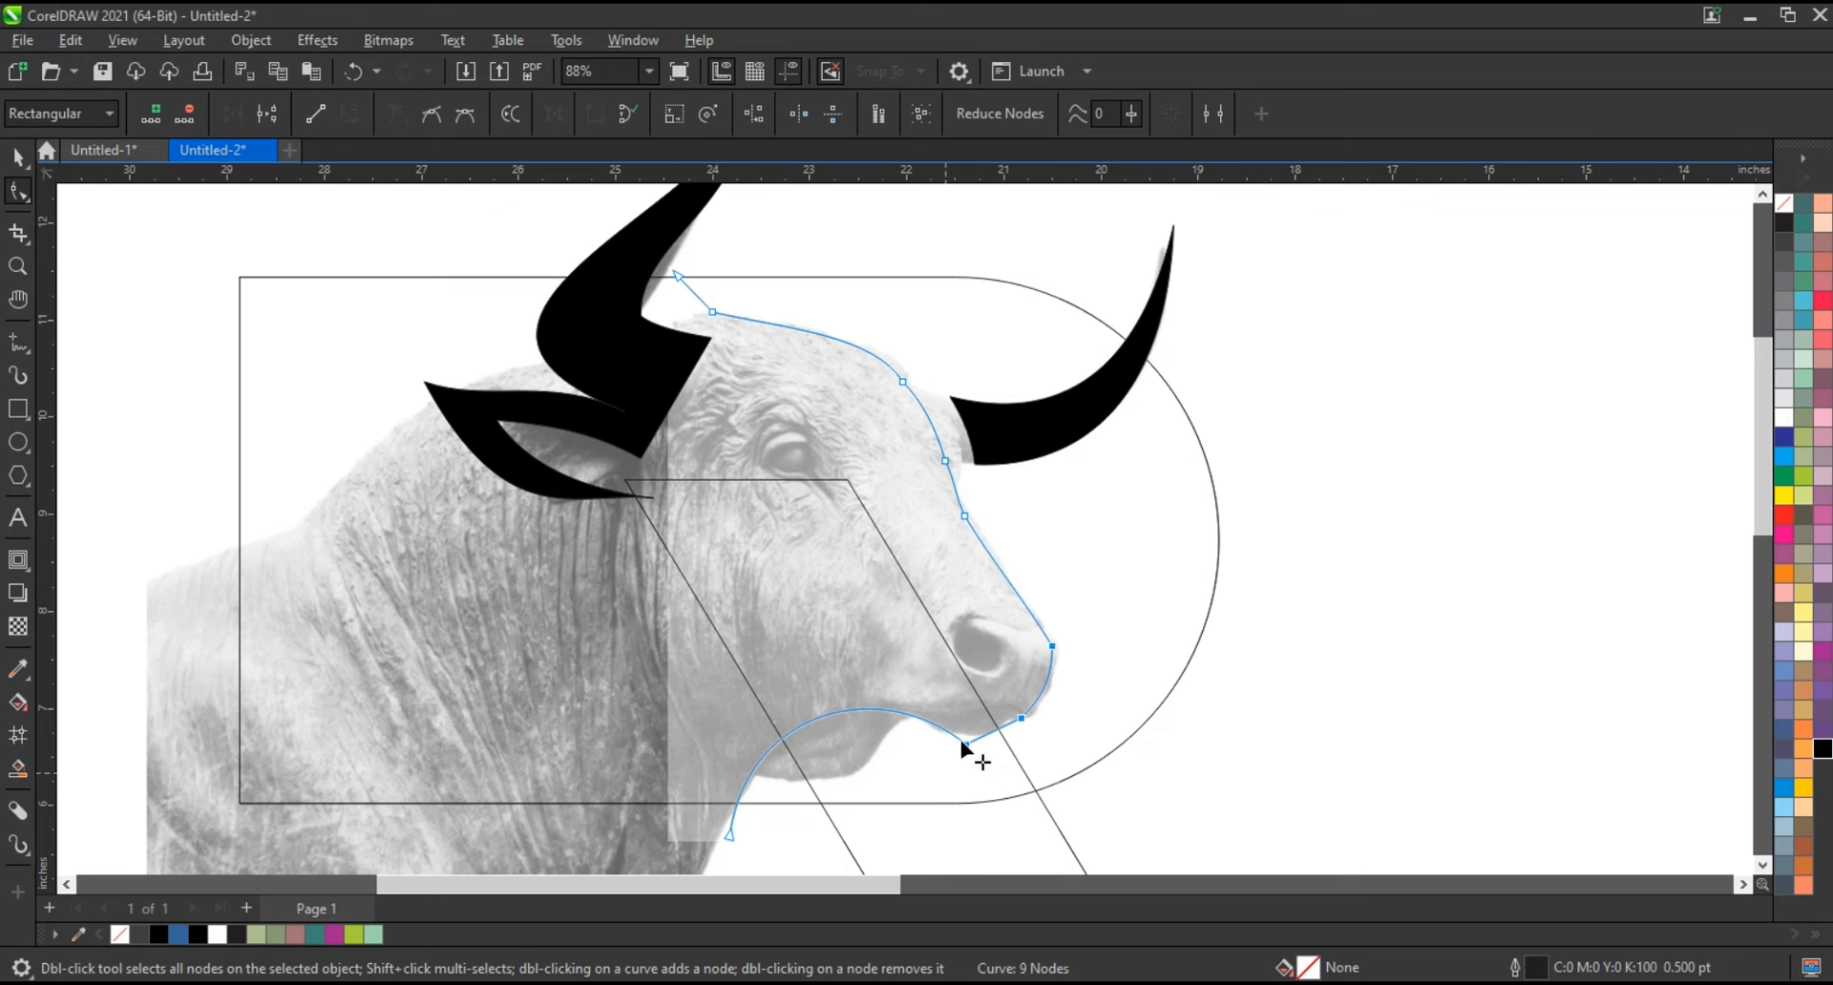
drag(903, 382, 905, 383)
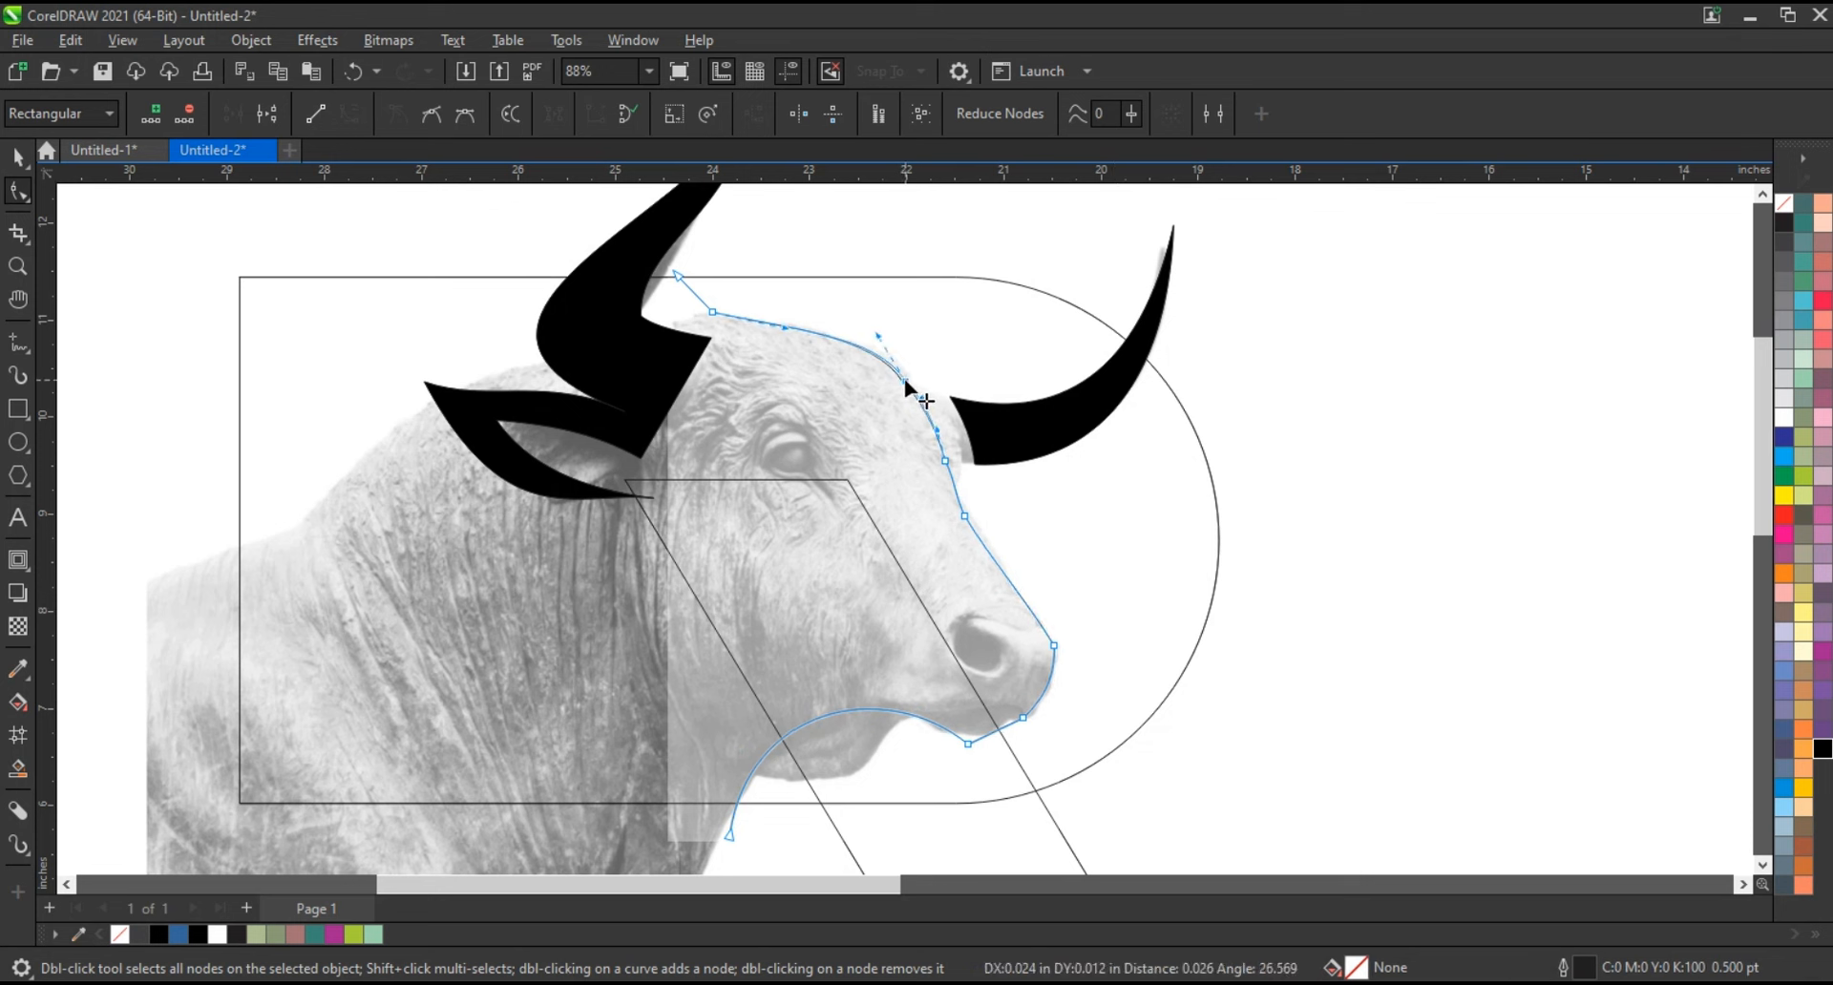
Shape the head curve's upper end into a small hook that meets the base of the left horn
click(677, 276)
drag(689, 287, 652, 310)
drag(679, 261, 687, 253)
drag(656, 310, 640, 302)
click(14, 160)
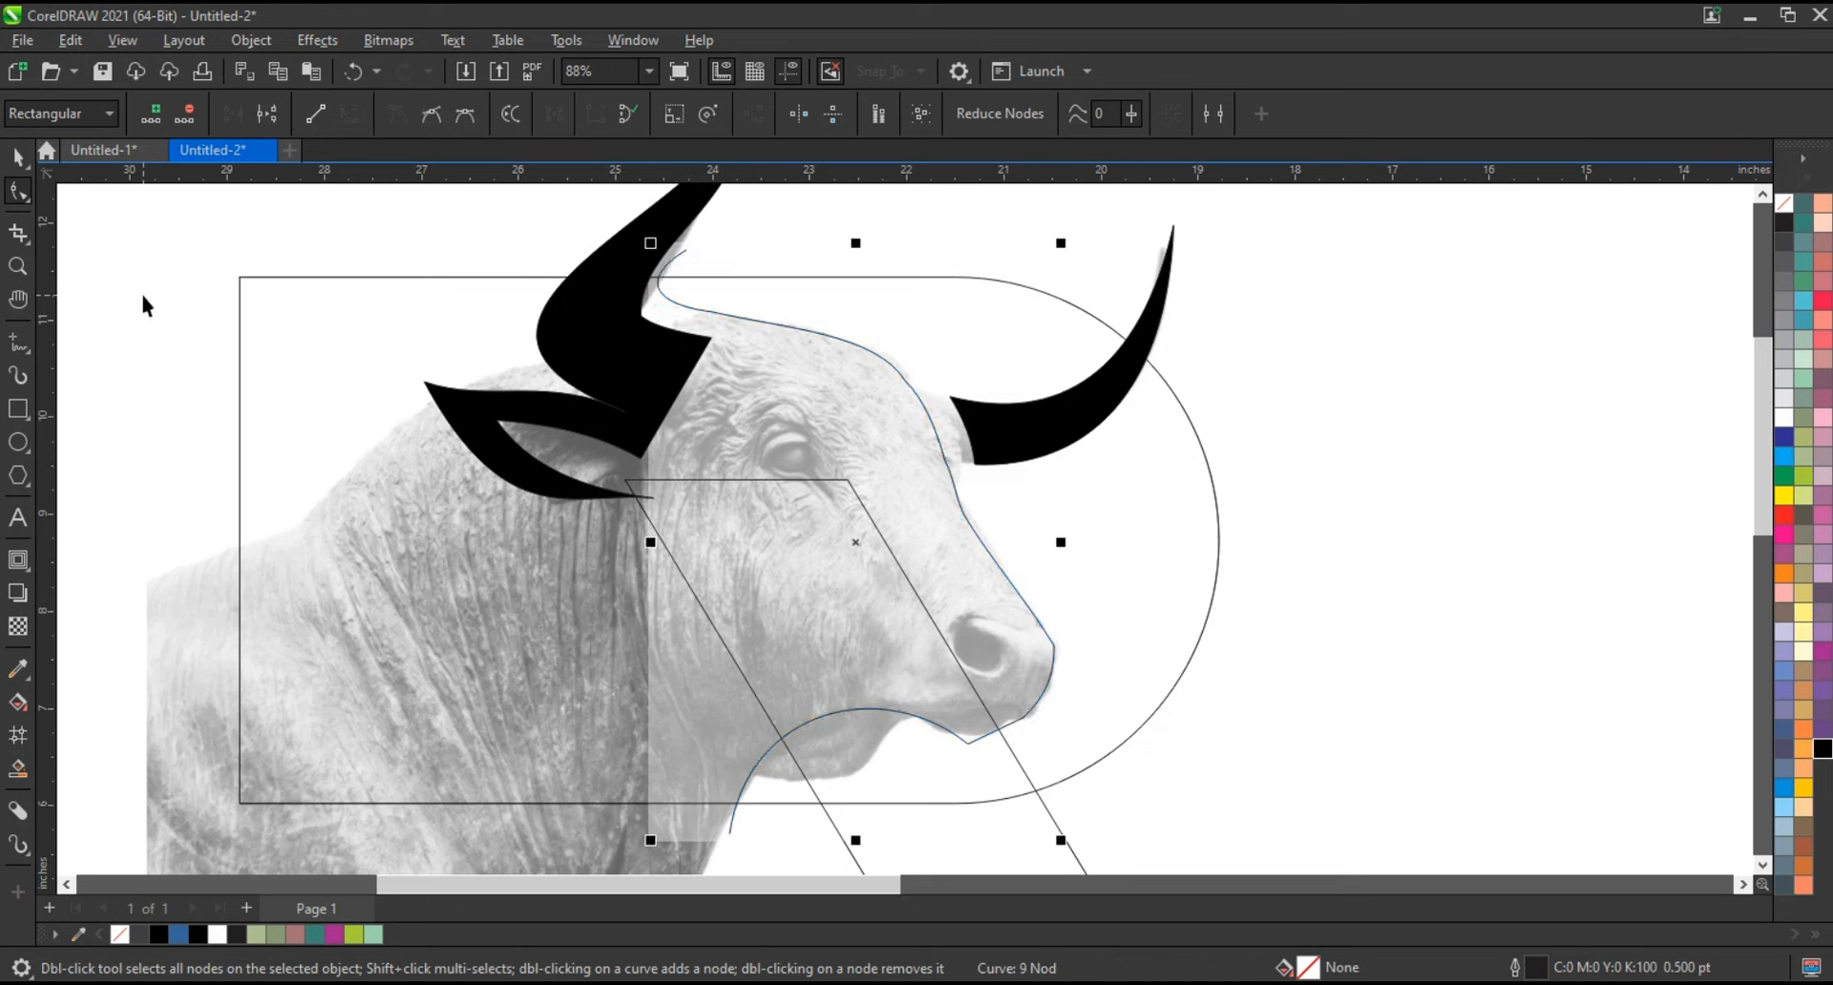
click(1456, 503)
Smart Fill the slanted R leg below the bull's jaw with blue #336699
scroll(718, 304, down, 3)
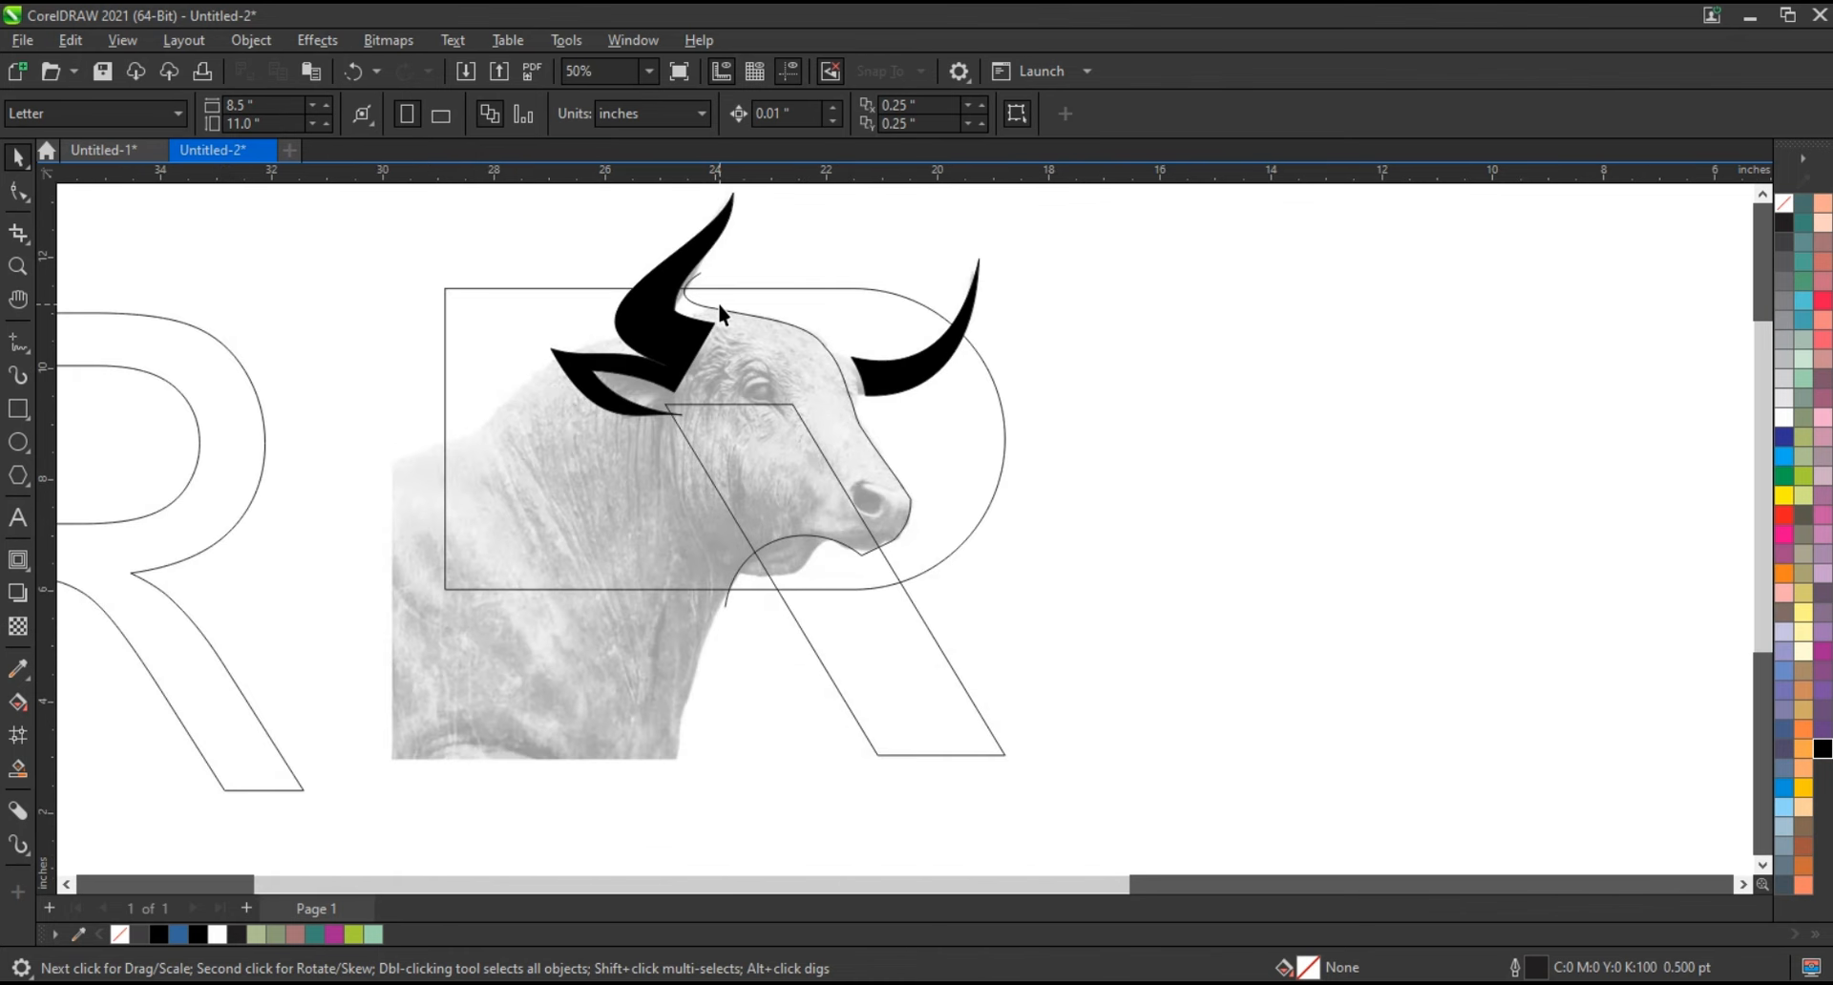
click(898, 393)
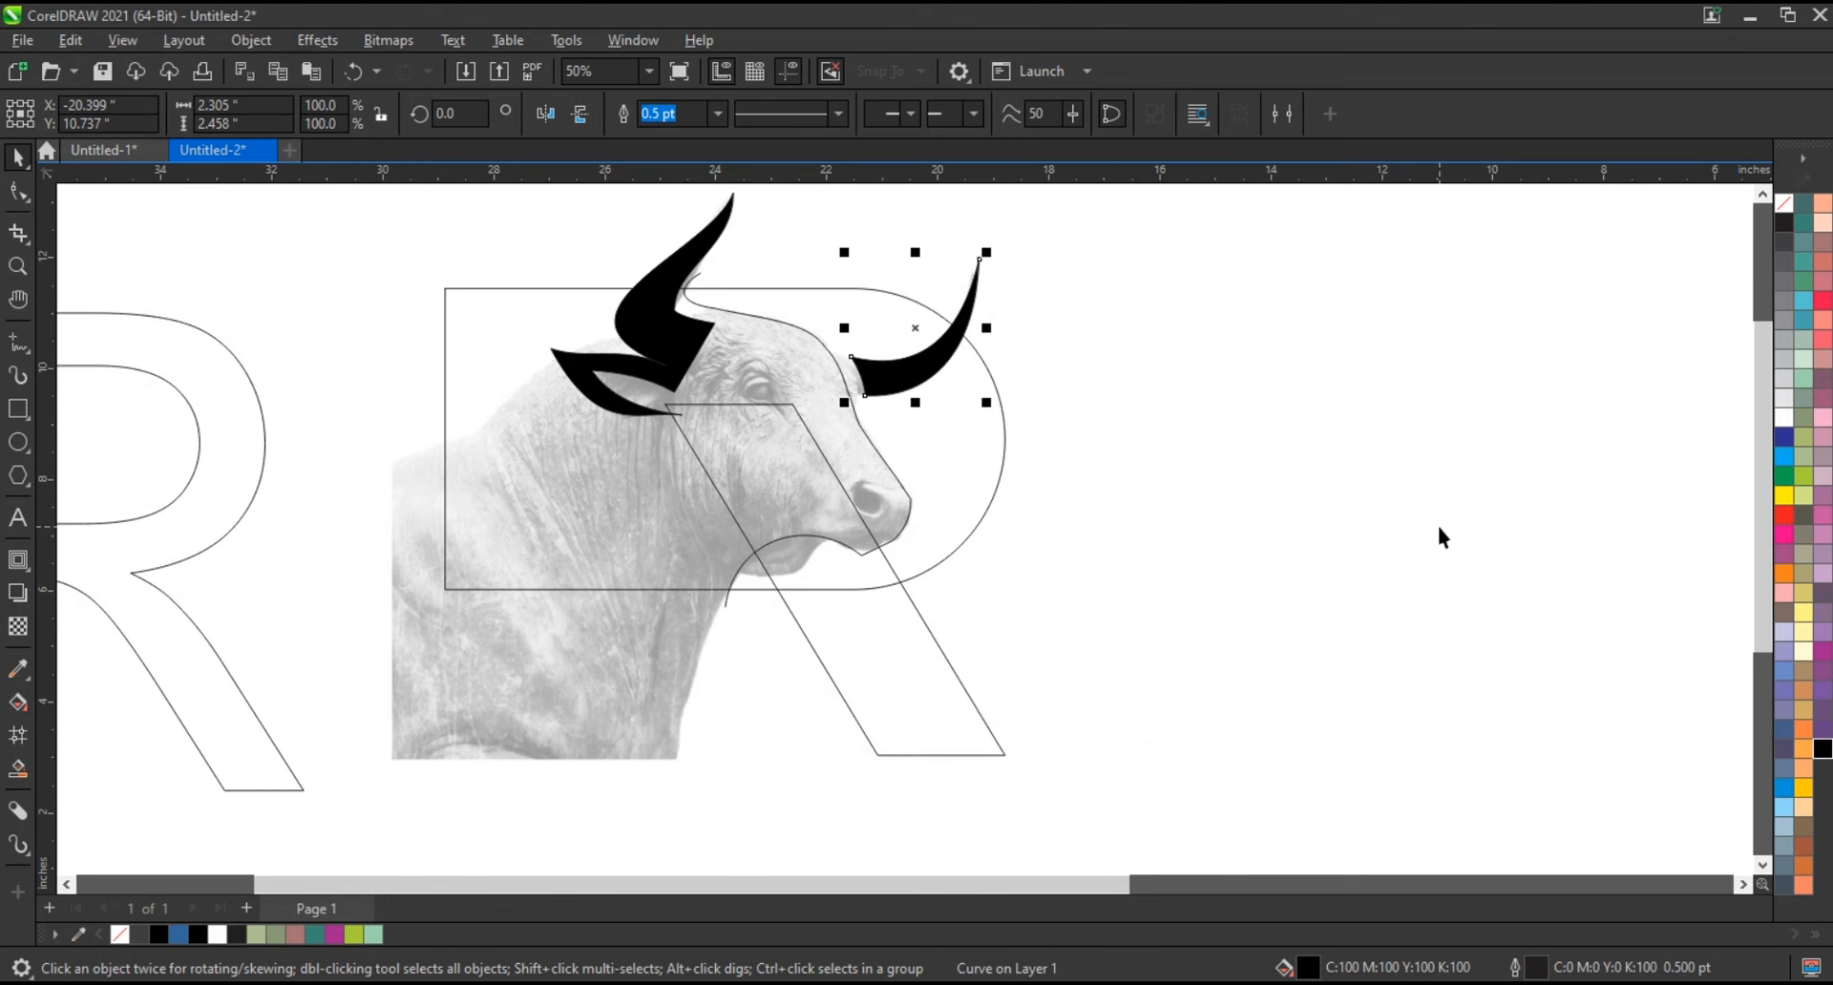
click(17, 768)
click(840, 621)
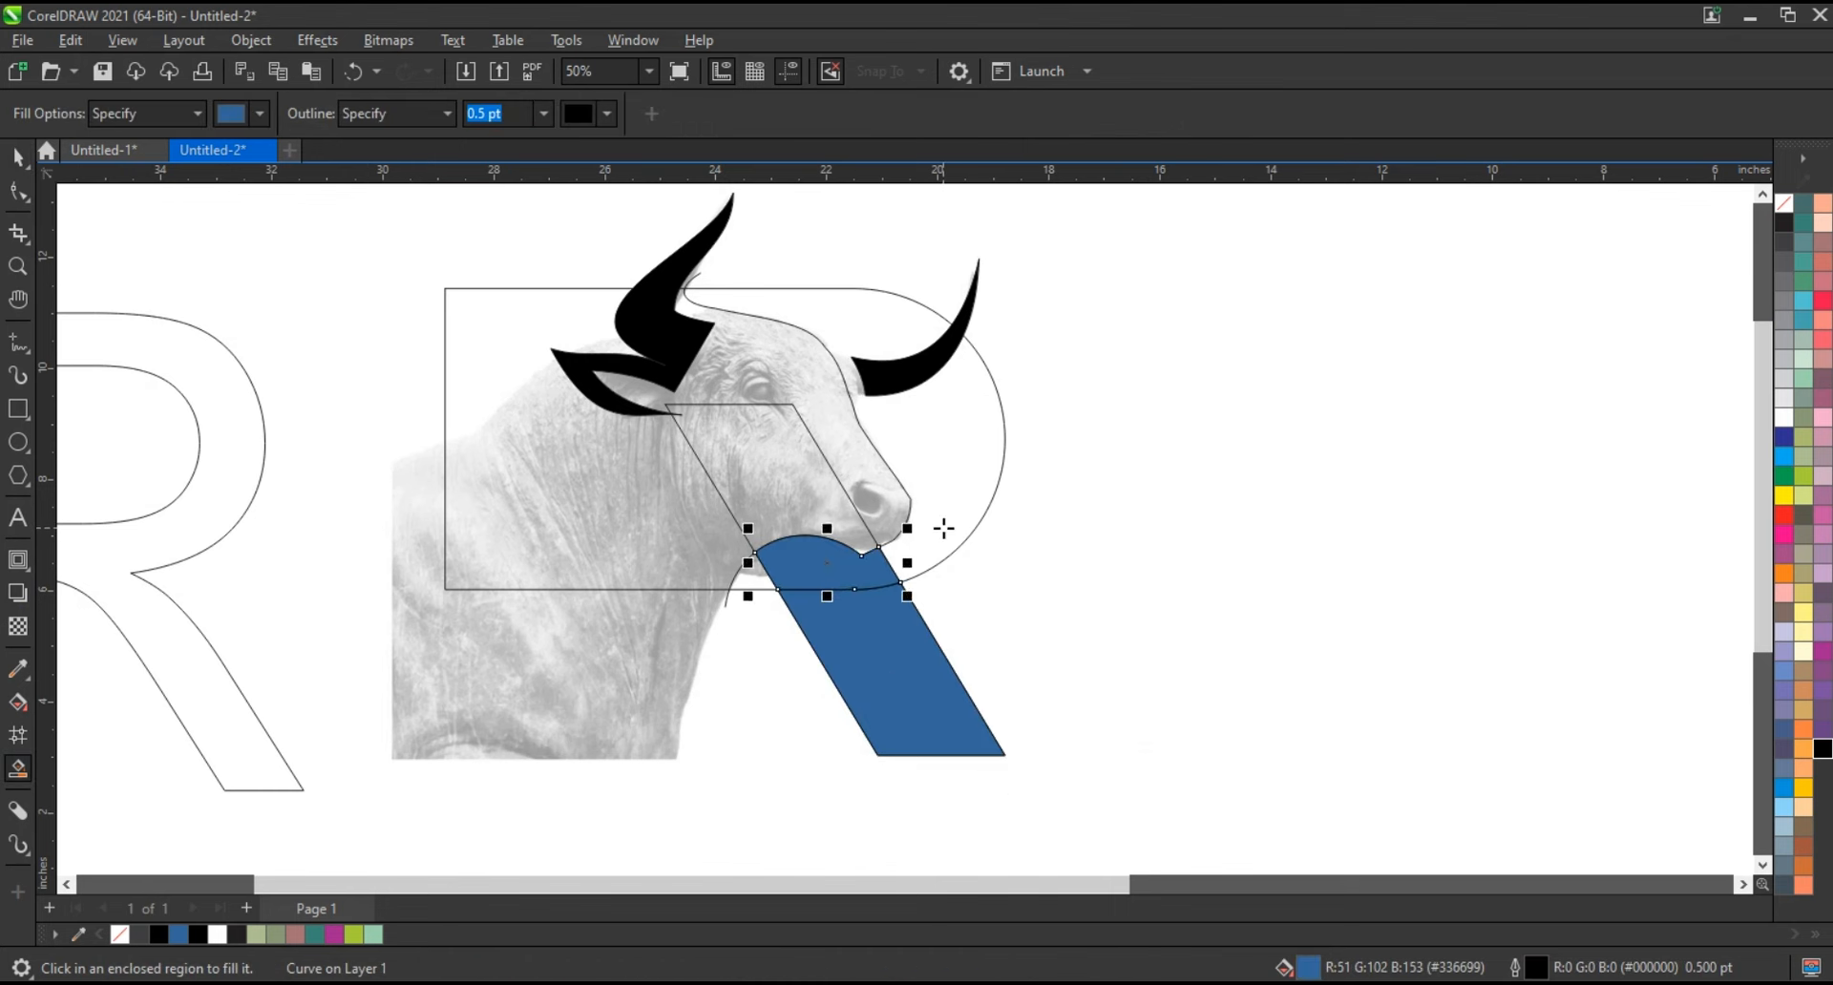
Smart Fill the R's bowl around the bull's face in blue #336699 and weld it with the blue leg pieces
click(940, 453)
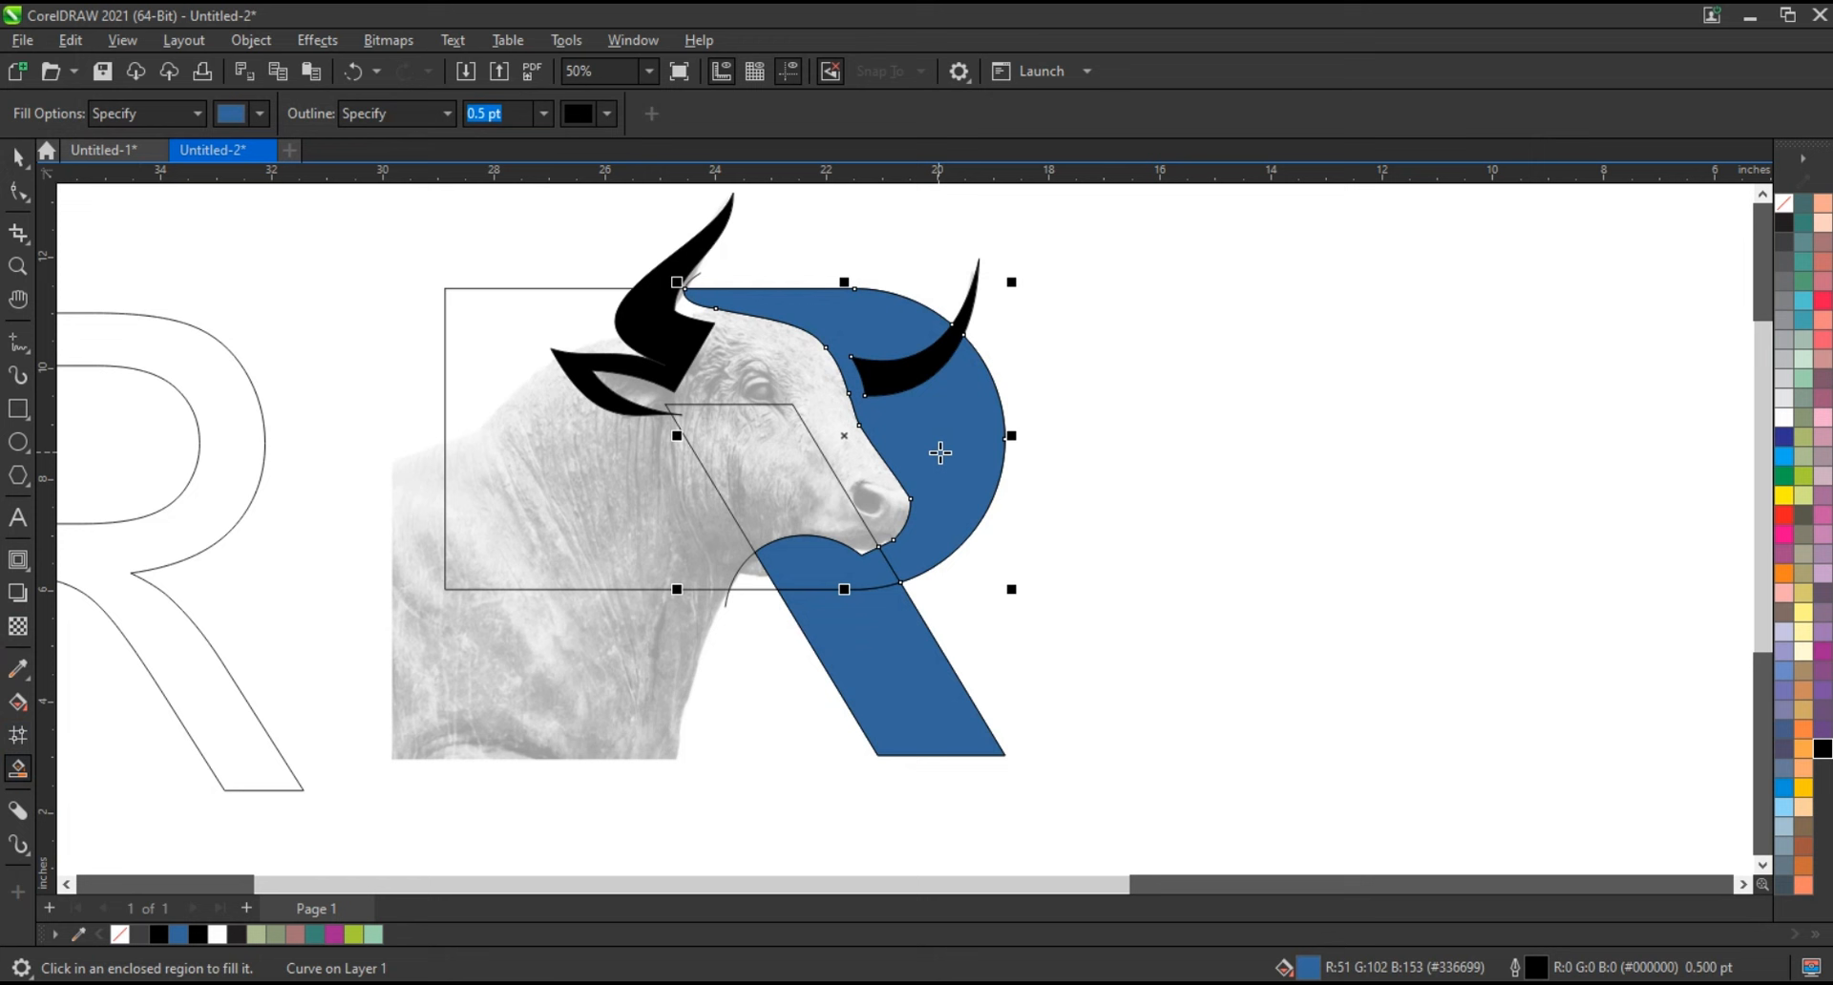
click(19, 157)
click(904, 696)
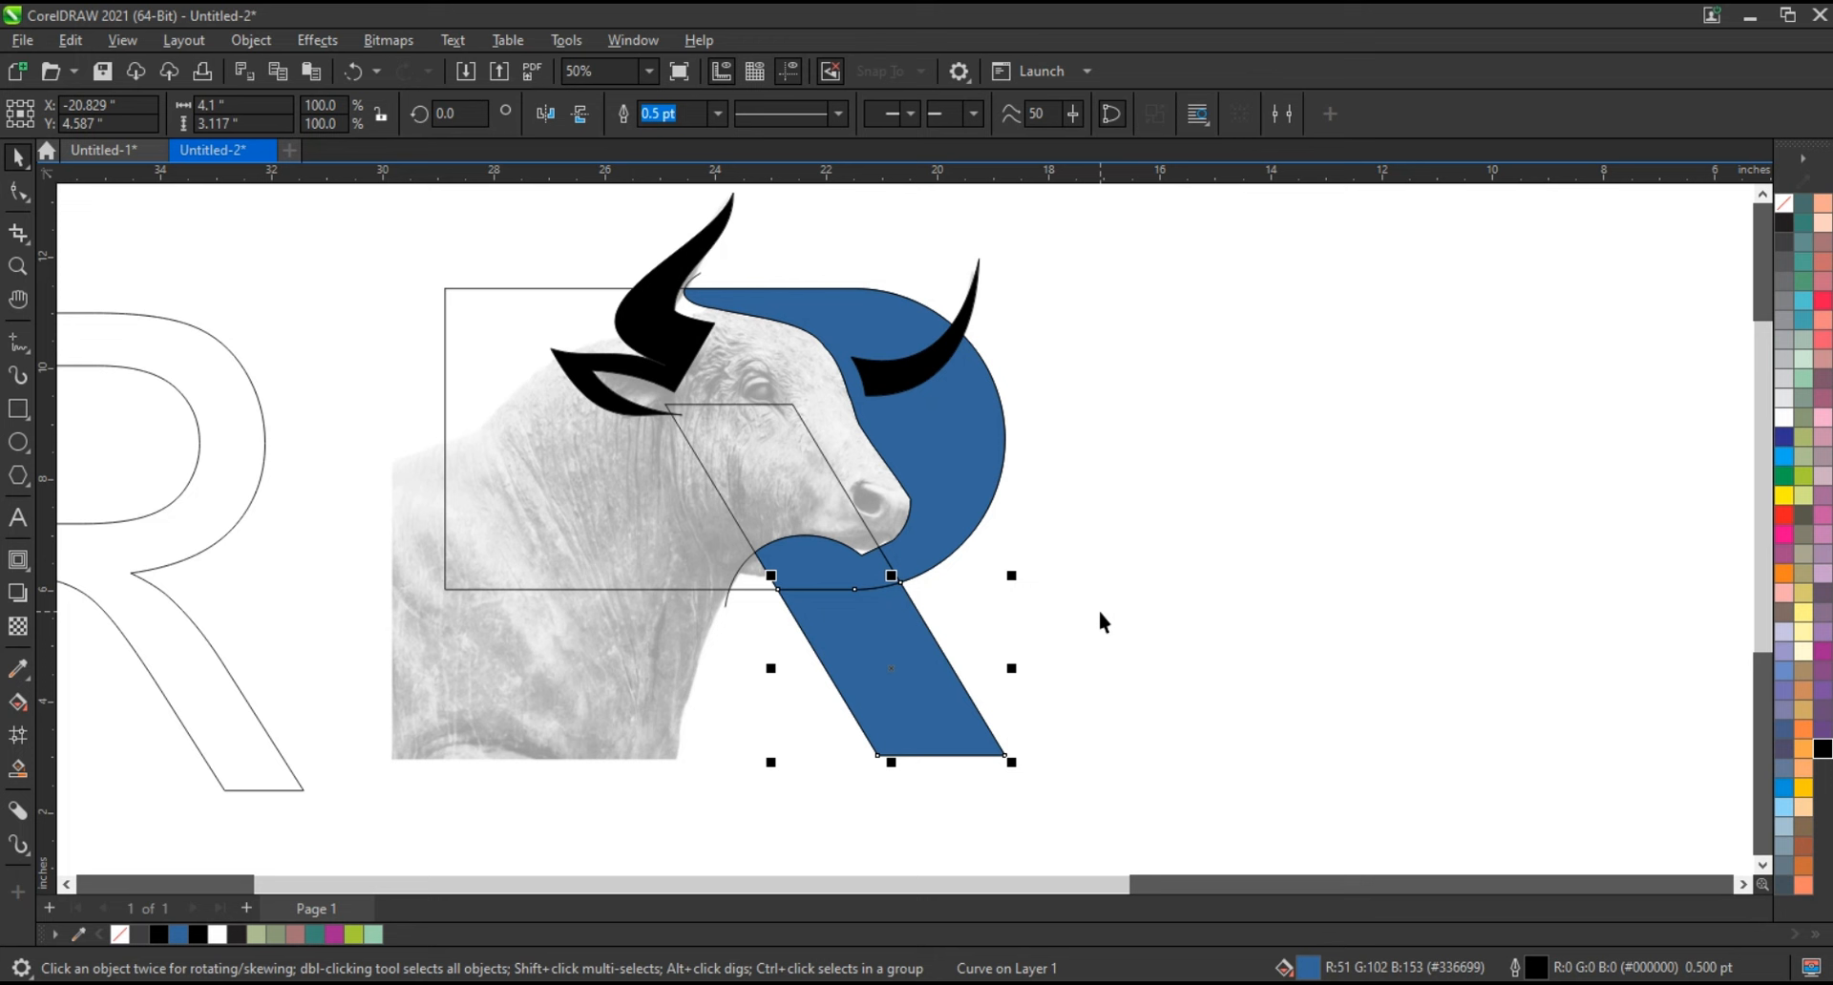
shift+click(856, 575)
shift+click(953, 518)
click(676, 114)
click(1100, 348)
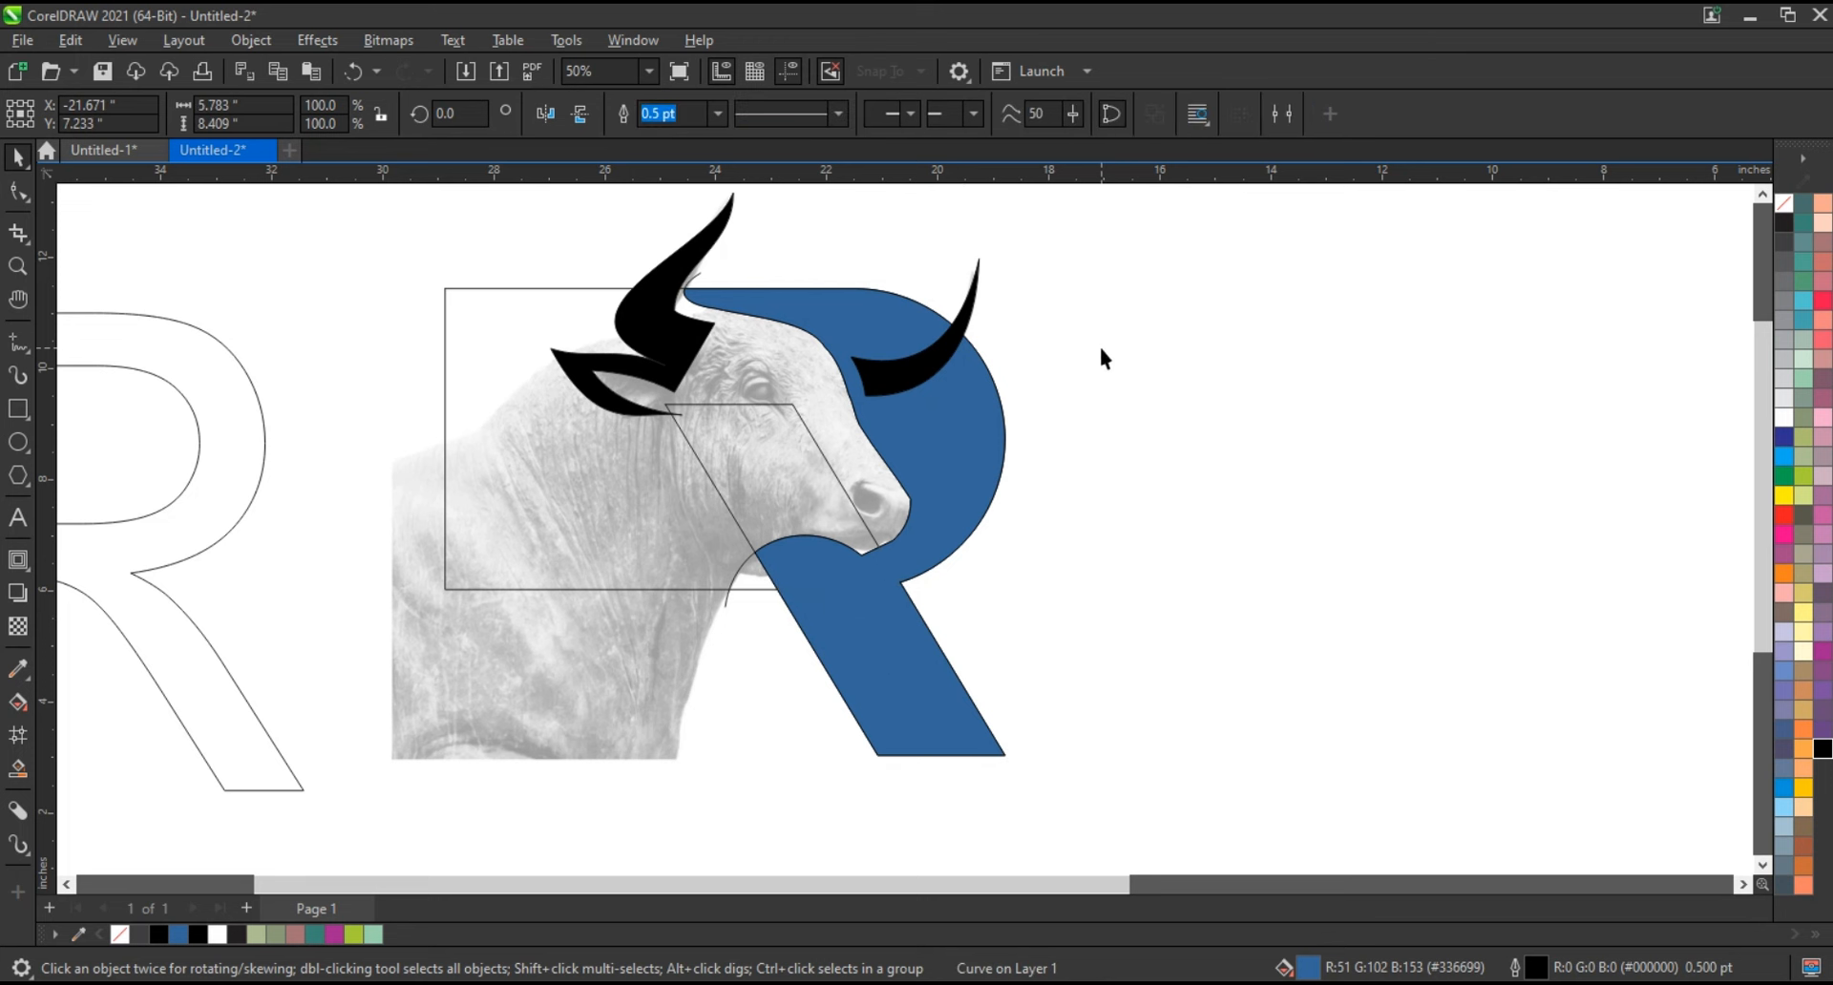
Fill the right horn with red to set it apart from the blue bowl
click(922, 380)
click(951, 286)
click(965, 315)
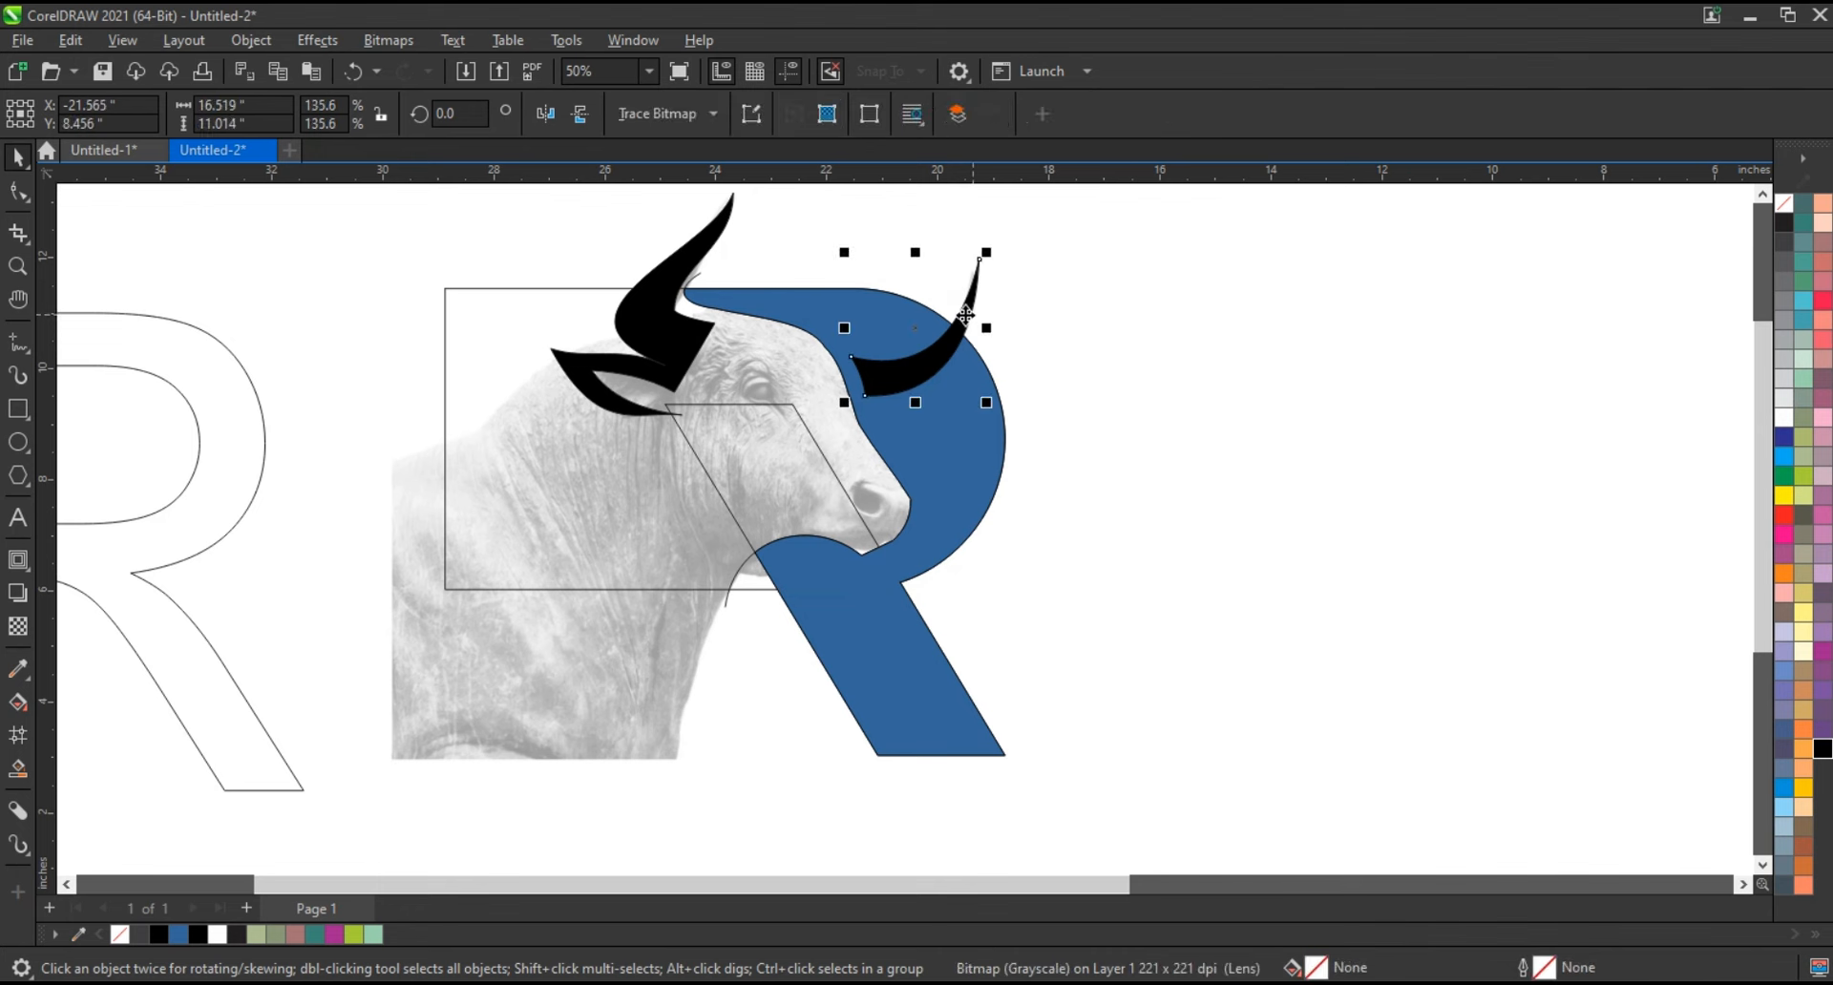
click(965, 316)
click(1783, 516)
key(shift+F2)
scroll(1321, 426, down, 2)
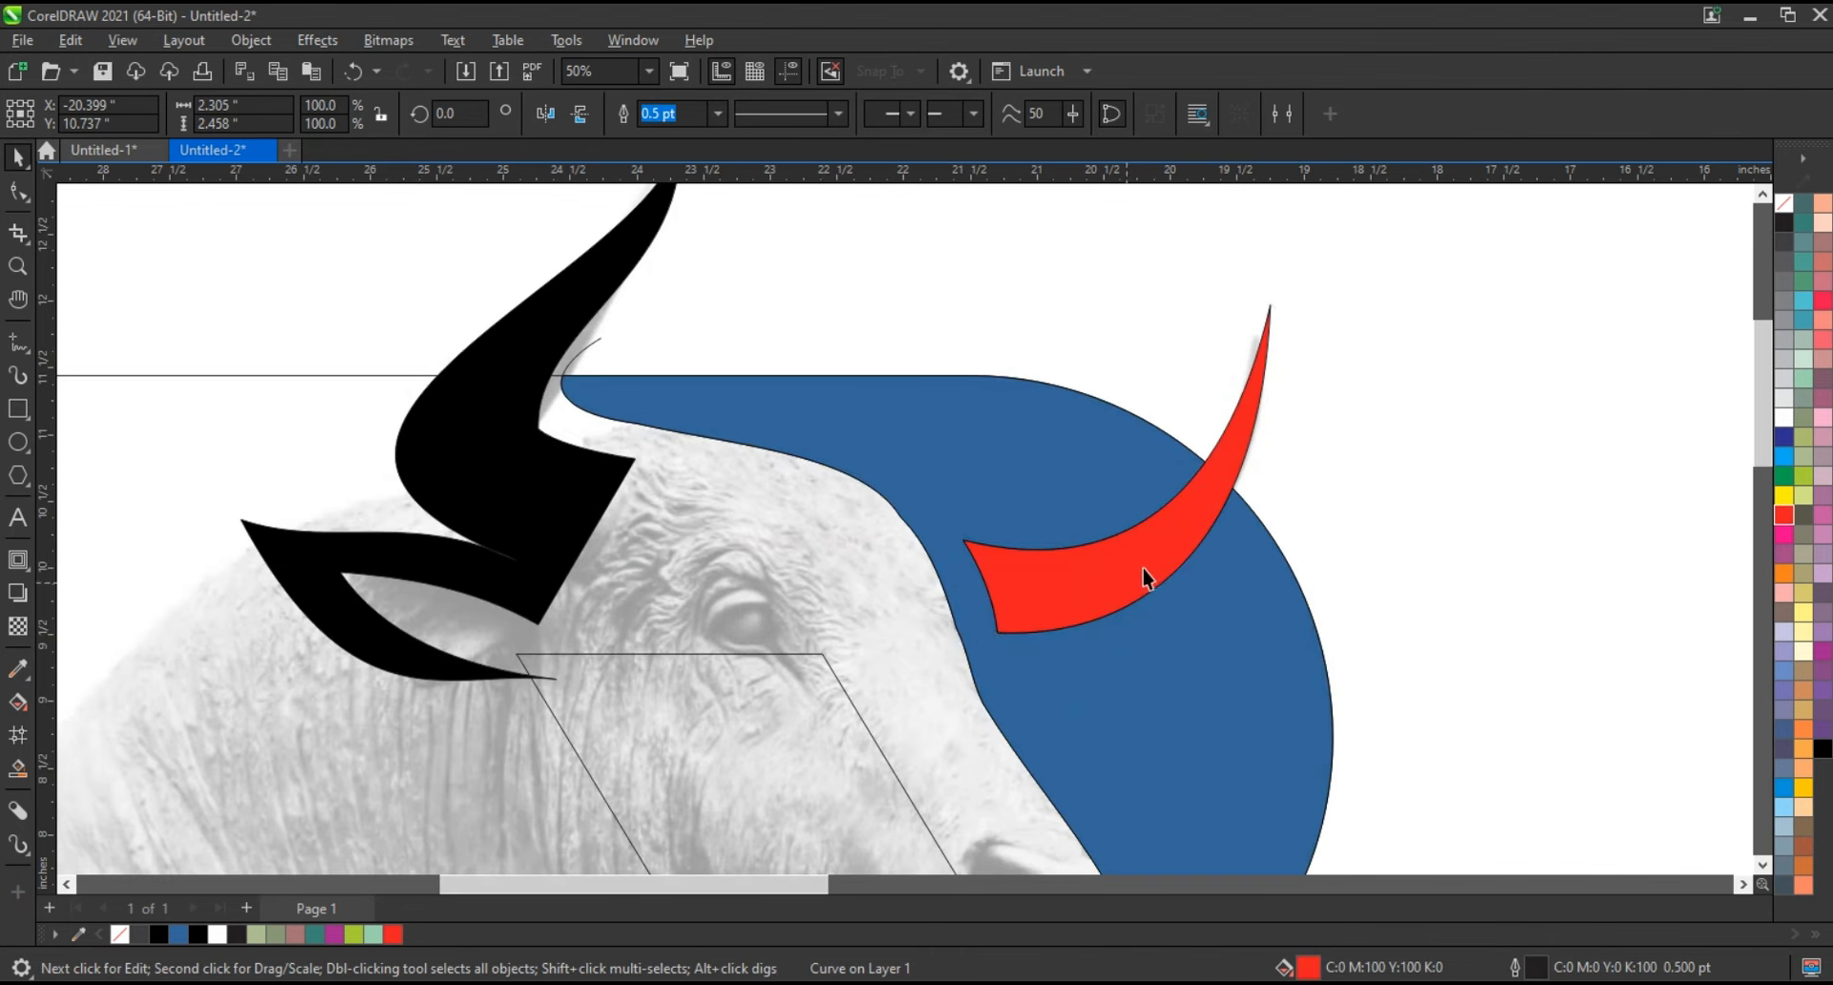
Make a narrower copy of the right horn, about 2.16 in wide, and Smart Fill the sliver outside the bowl in blue
drag(959, 477, 1031, 533)
drag(1117, 638, 1151, 654)
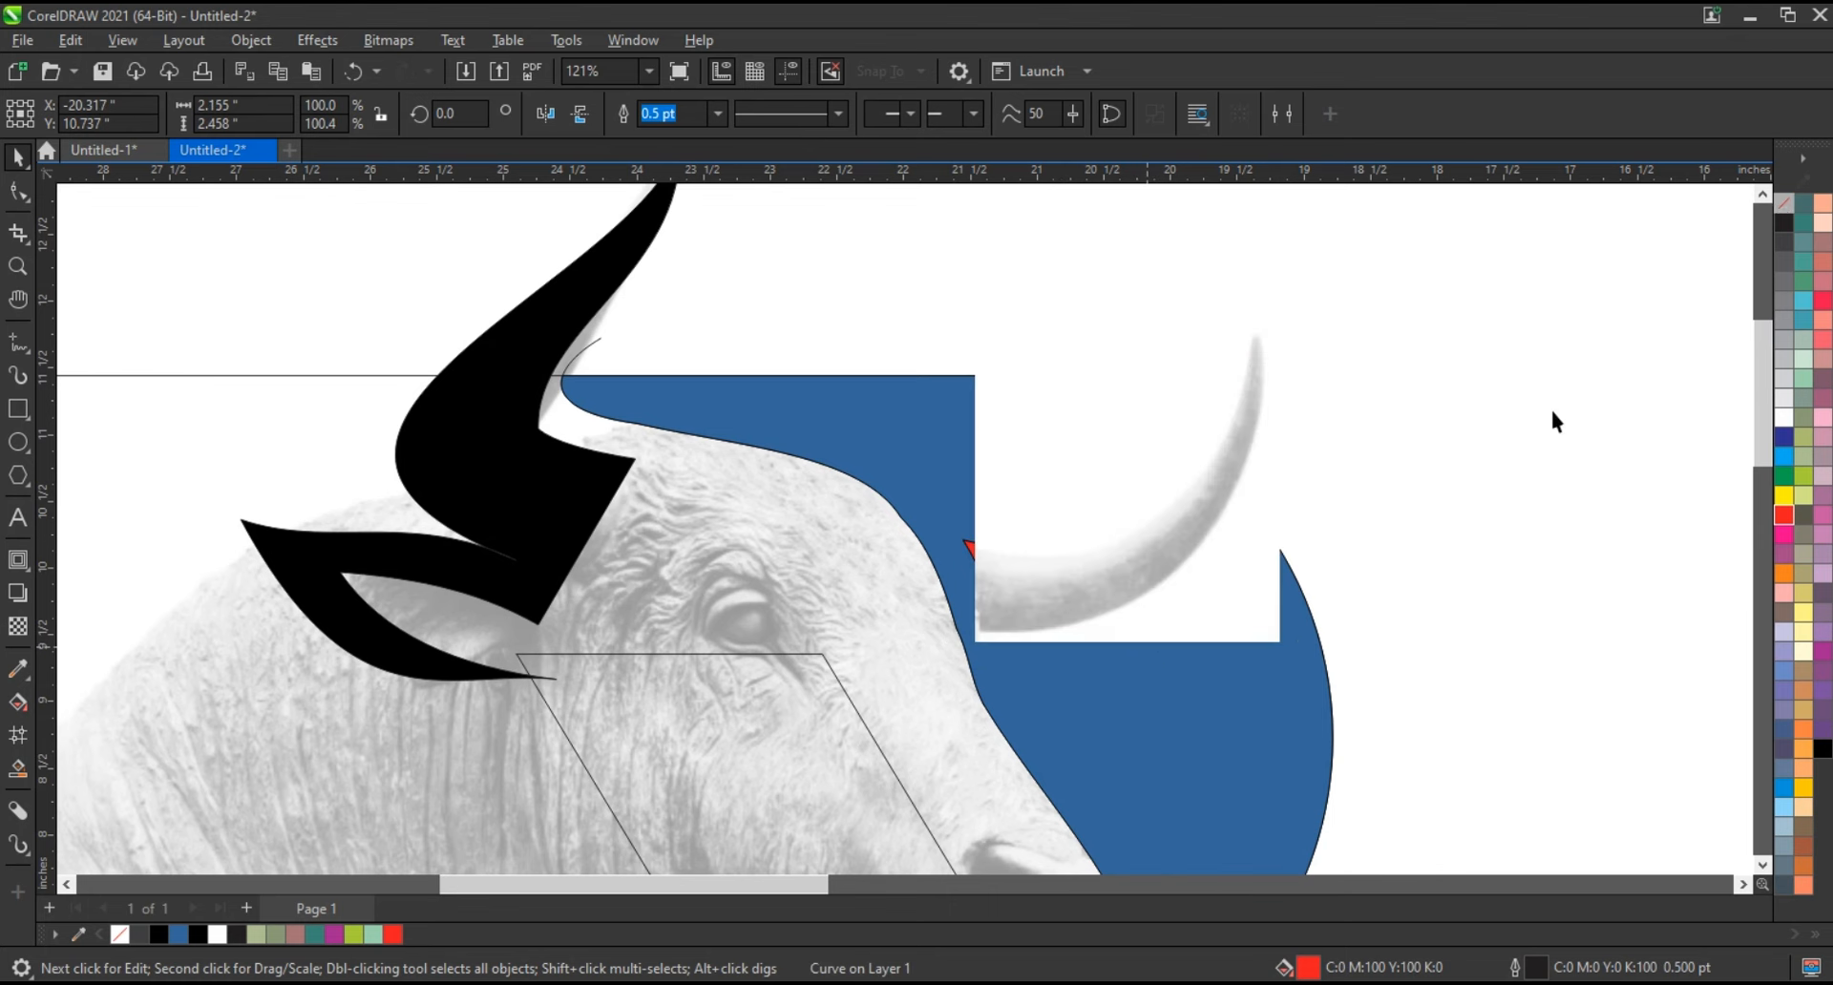
click(1127, 467)
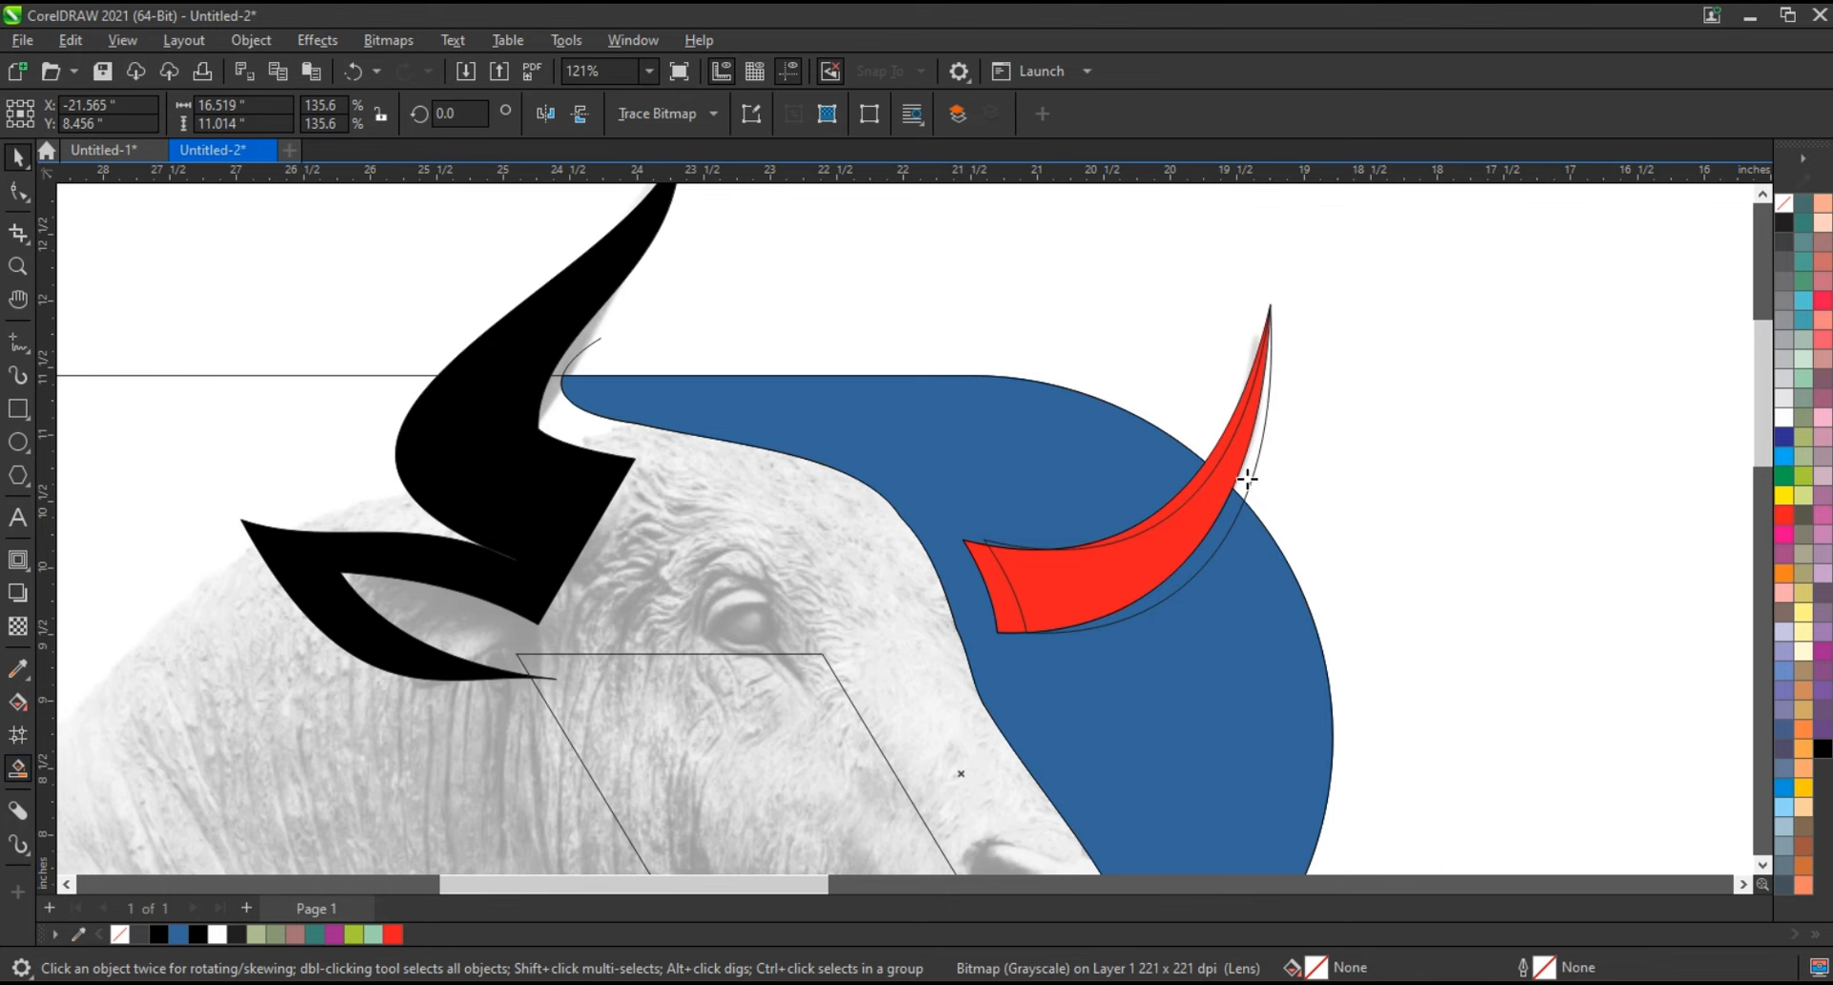
click(1247, 478)
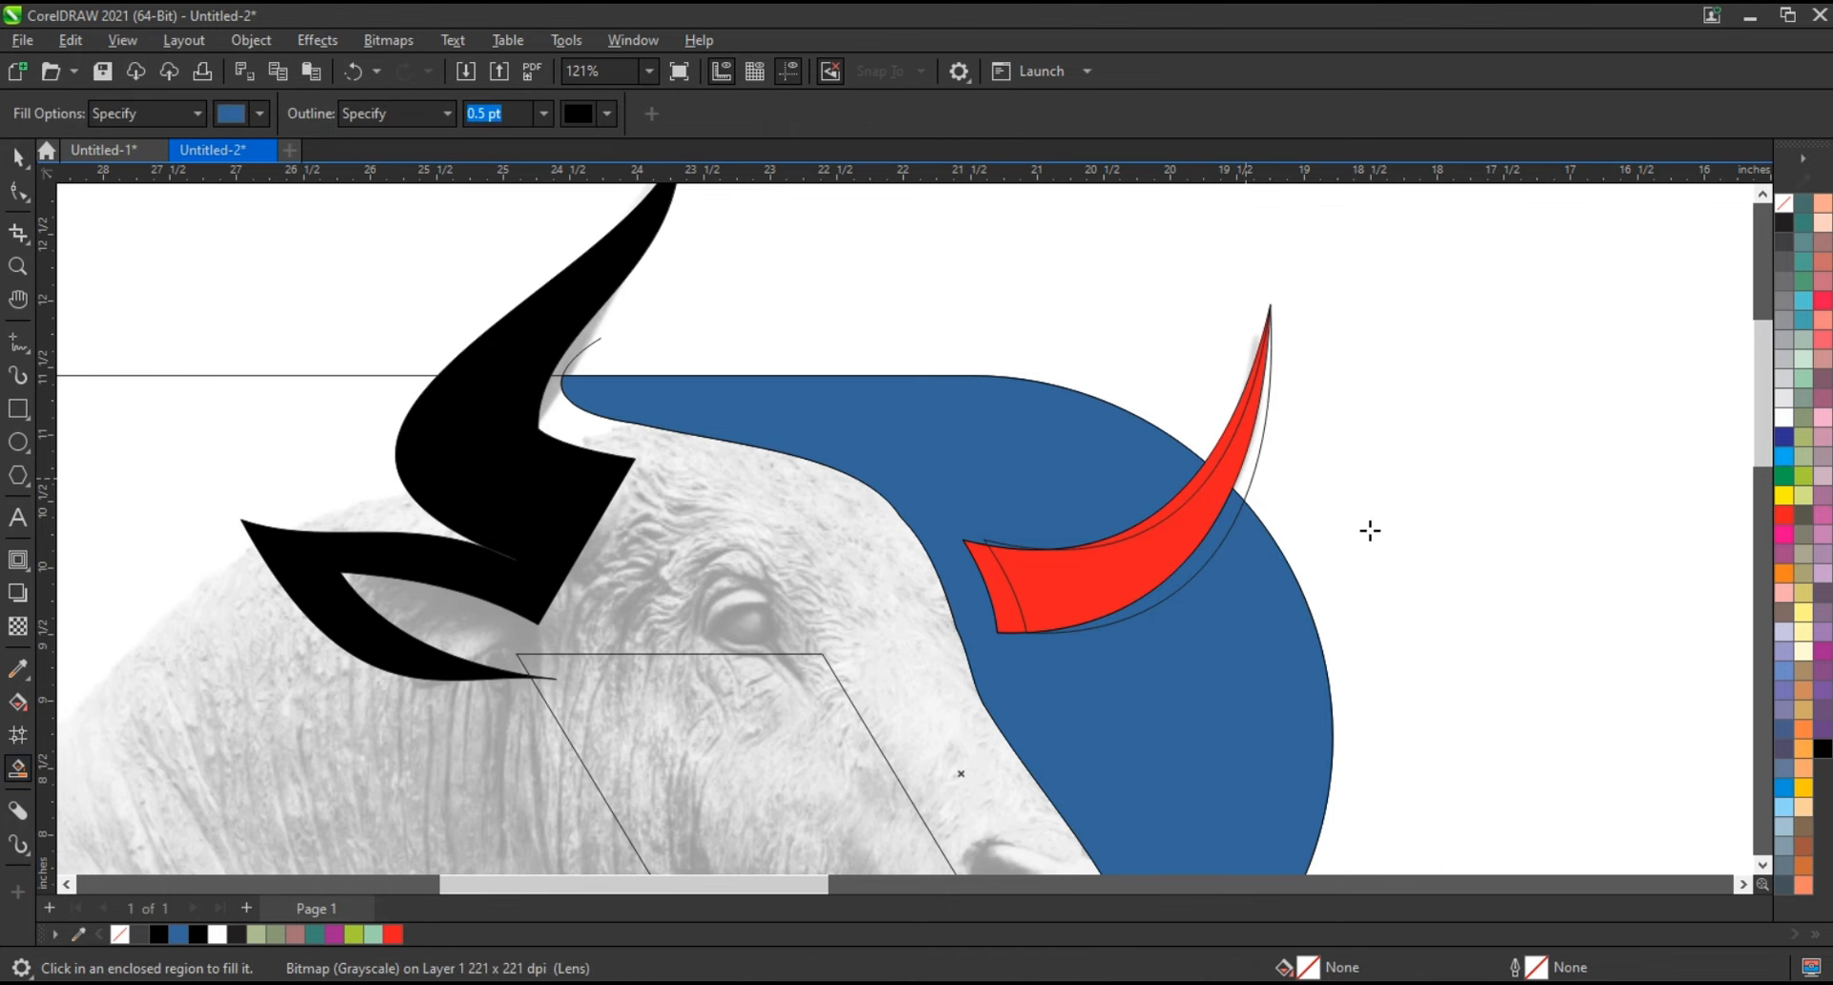
Cut the red horn's shape out of the R's bowl and delete the red horn and its narrower copy
key(space)
click(1163, 594)
key(Delete)
key(ctrl+z)
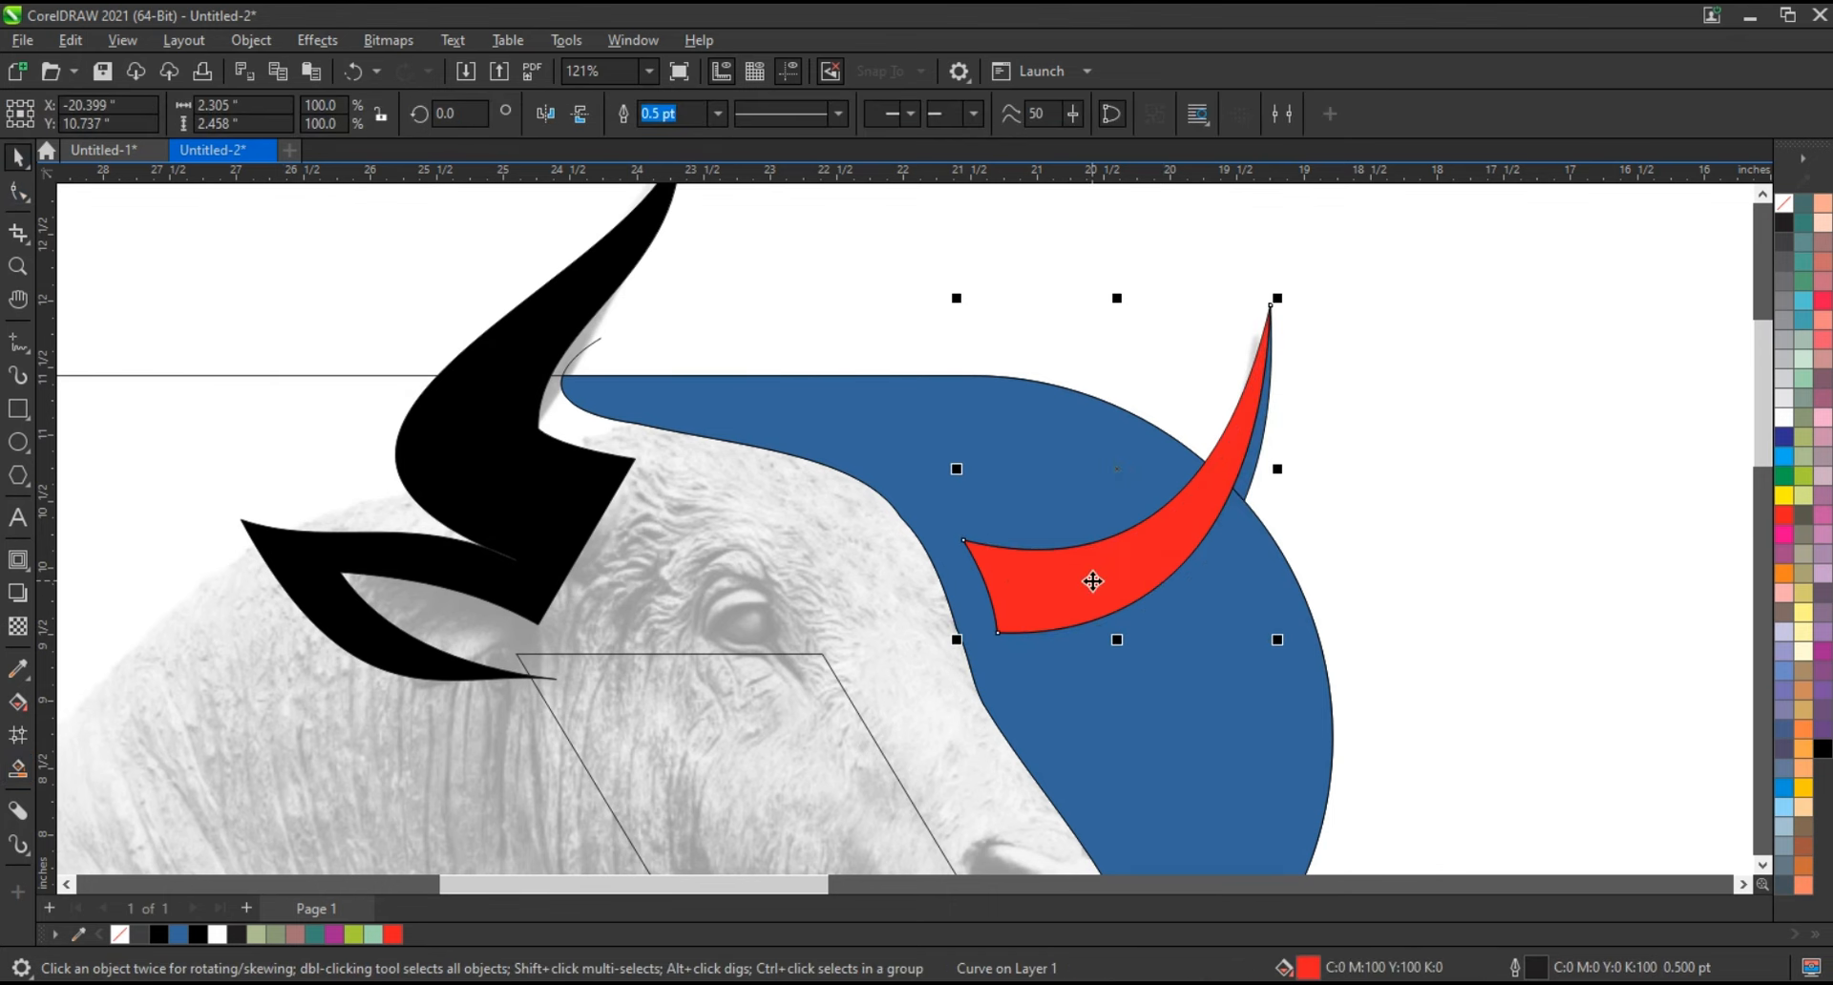
key(Delete)
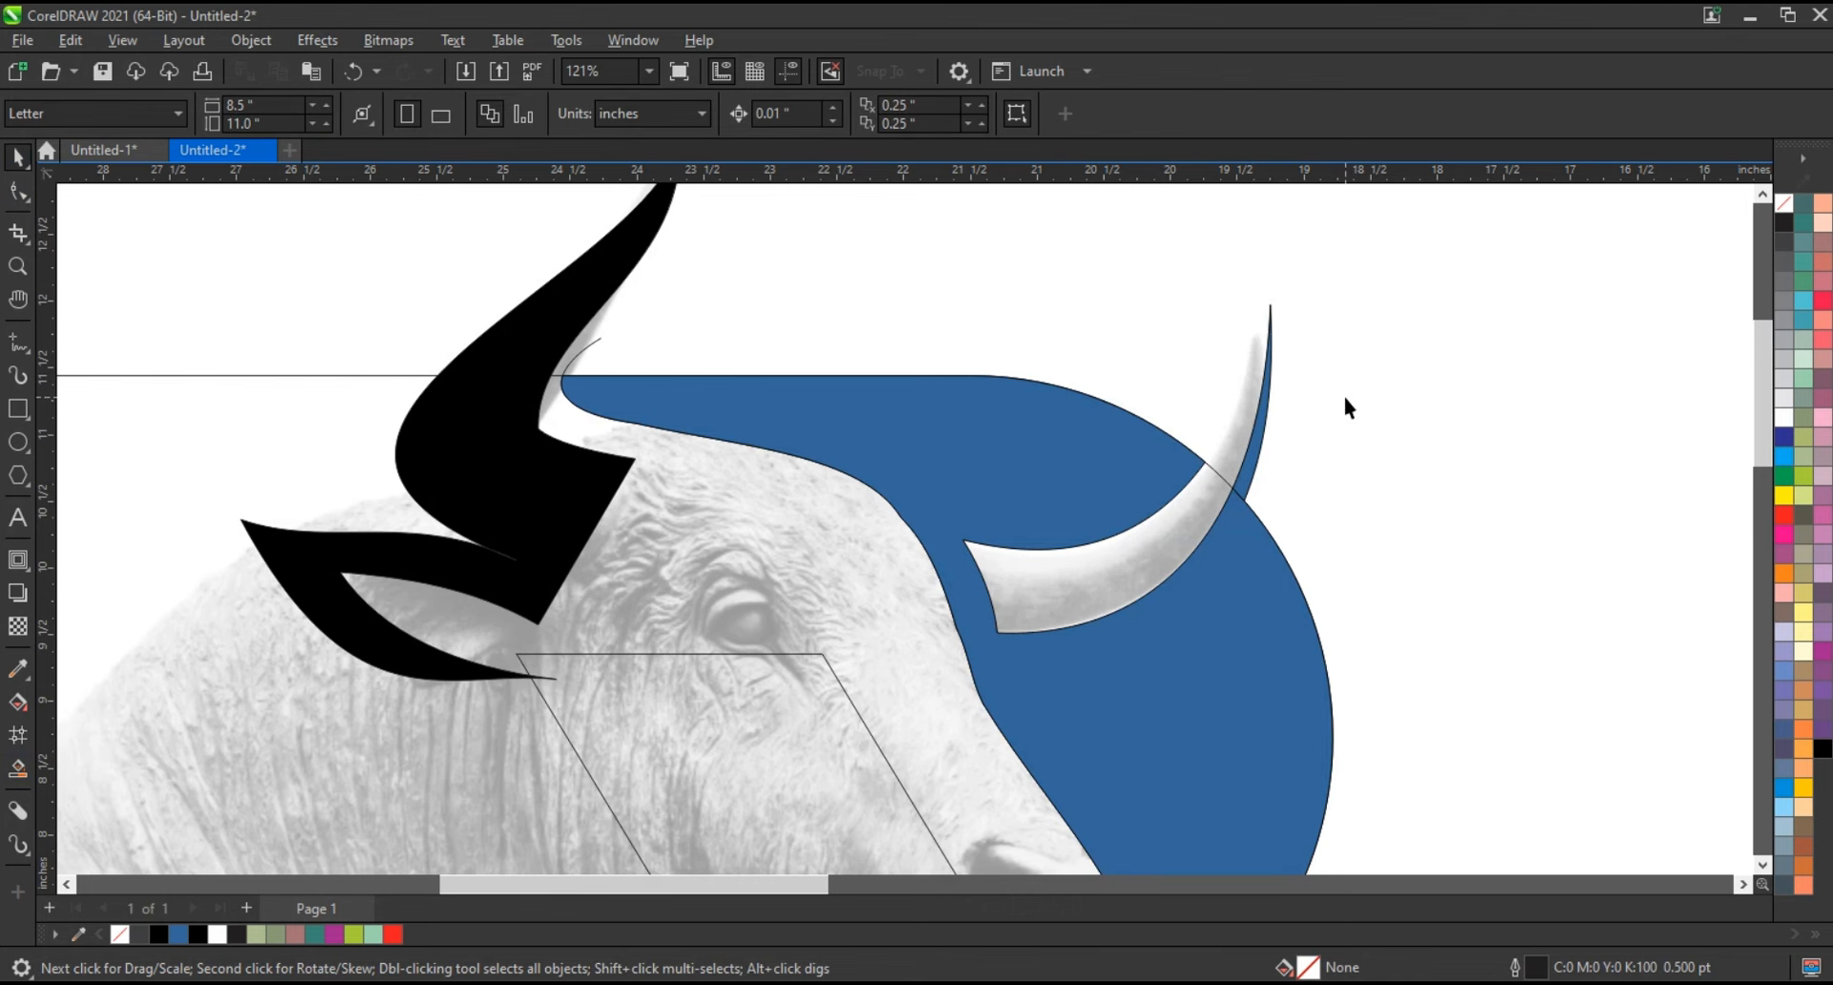
Weld the blue R shape with the sliver along the right horn and fill the result with black
click(1222, 483)
scroll(1489, 341, down, 3)
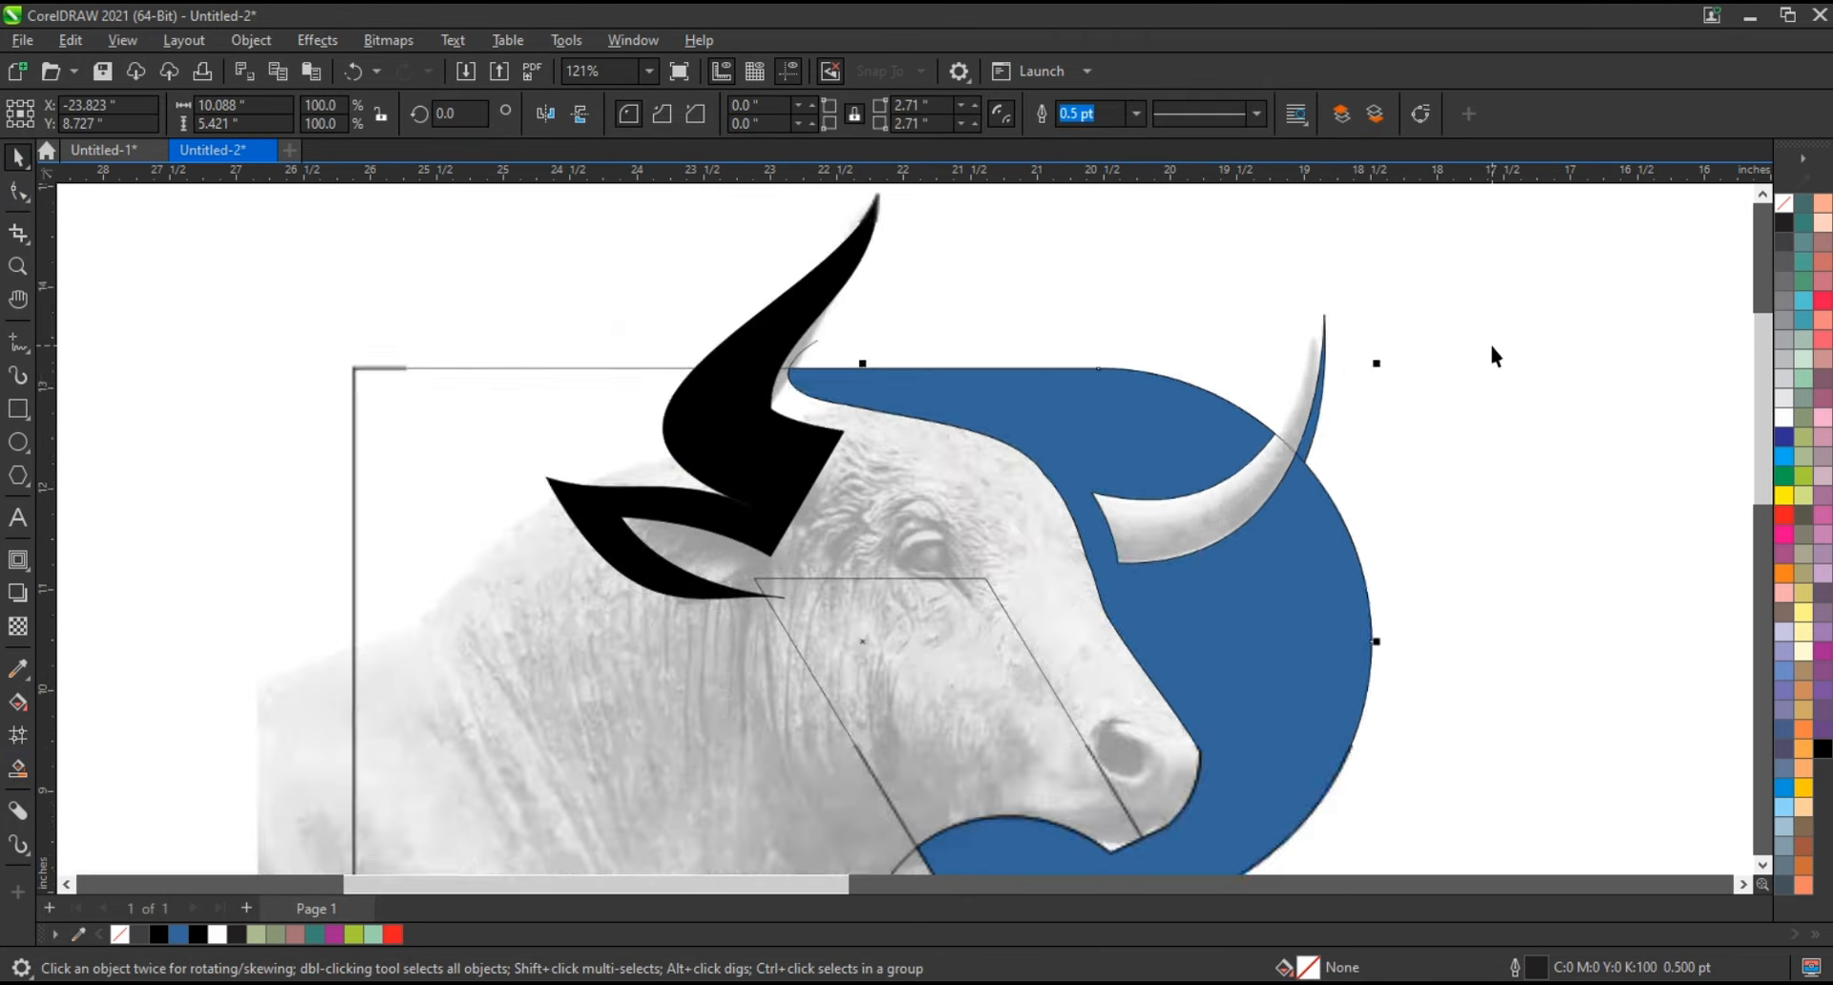
click(1492, 347)
click(1296, 716)
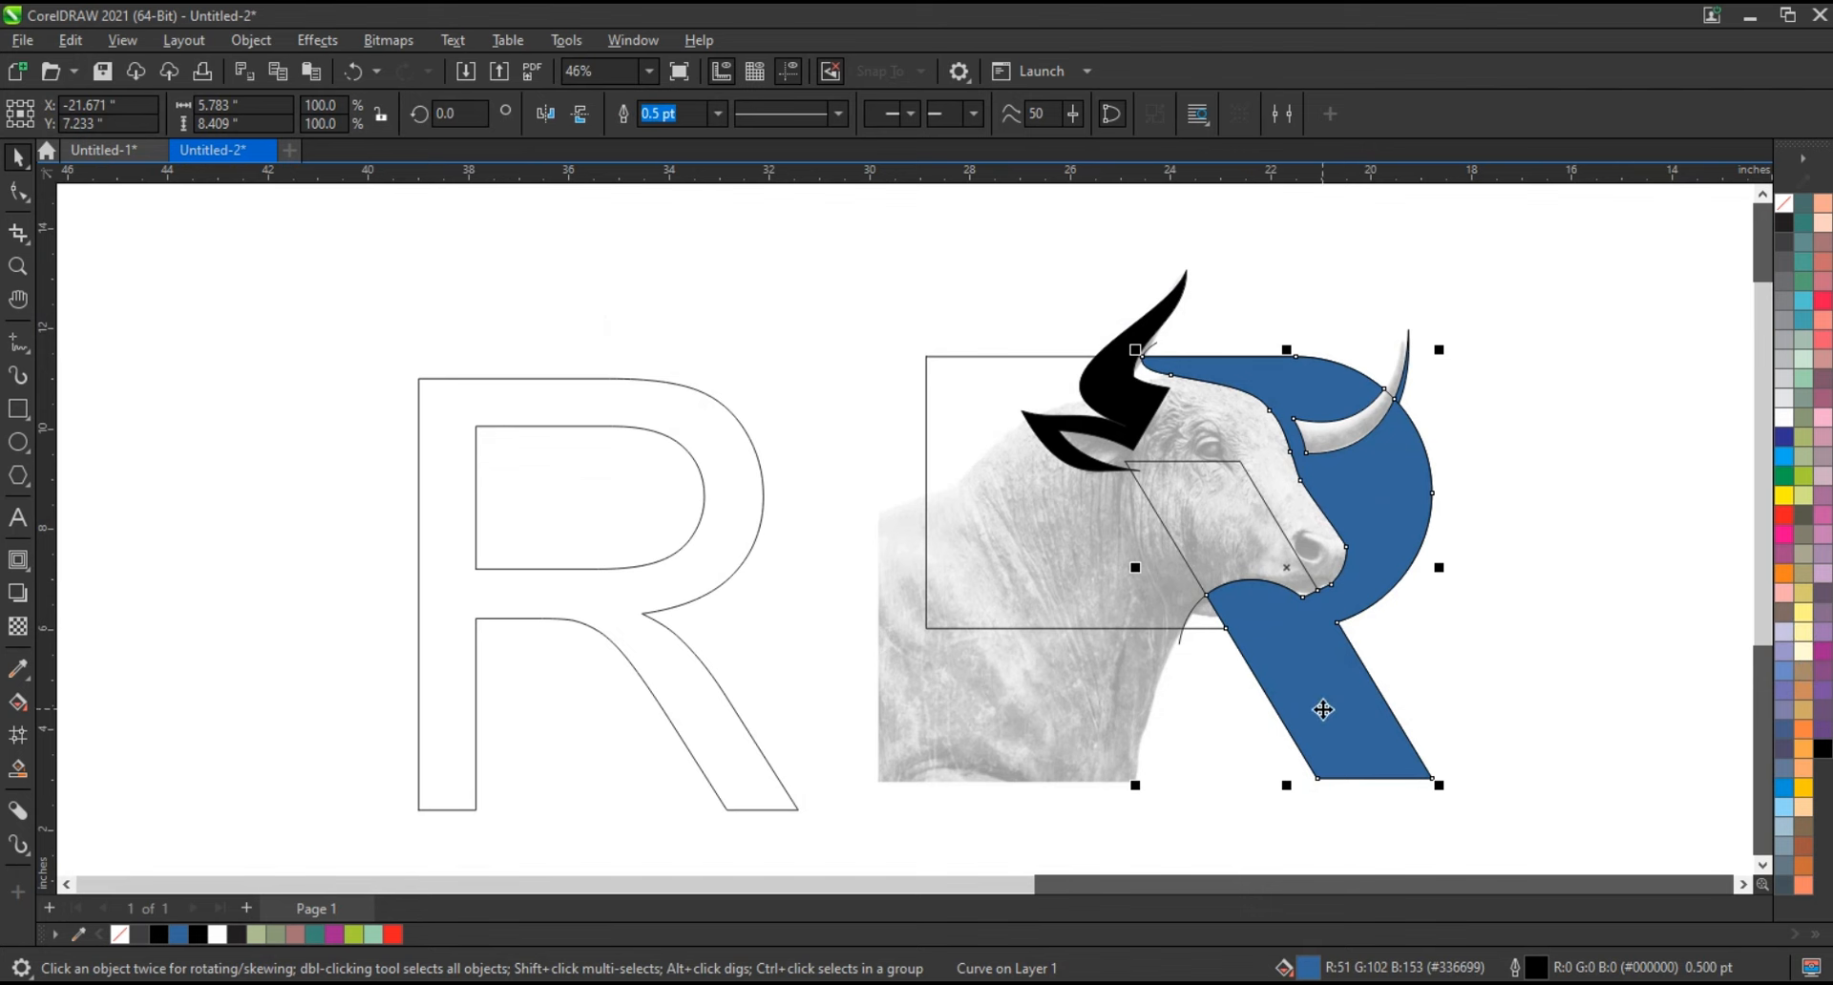
click(1822, 752)
click(1338, 707)
shift+click(1398, 387)
click(671, 113)
click(1823, 749)
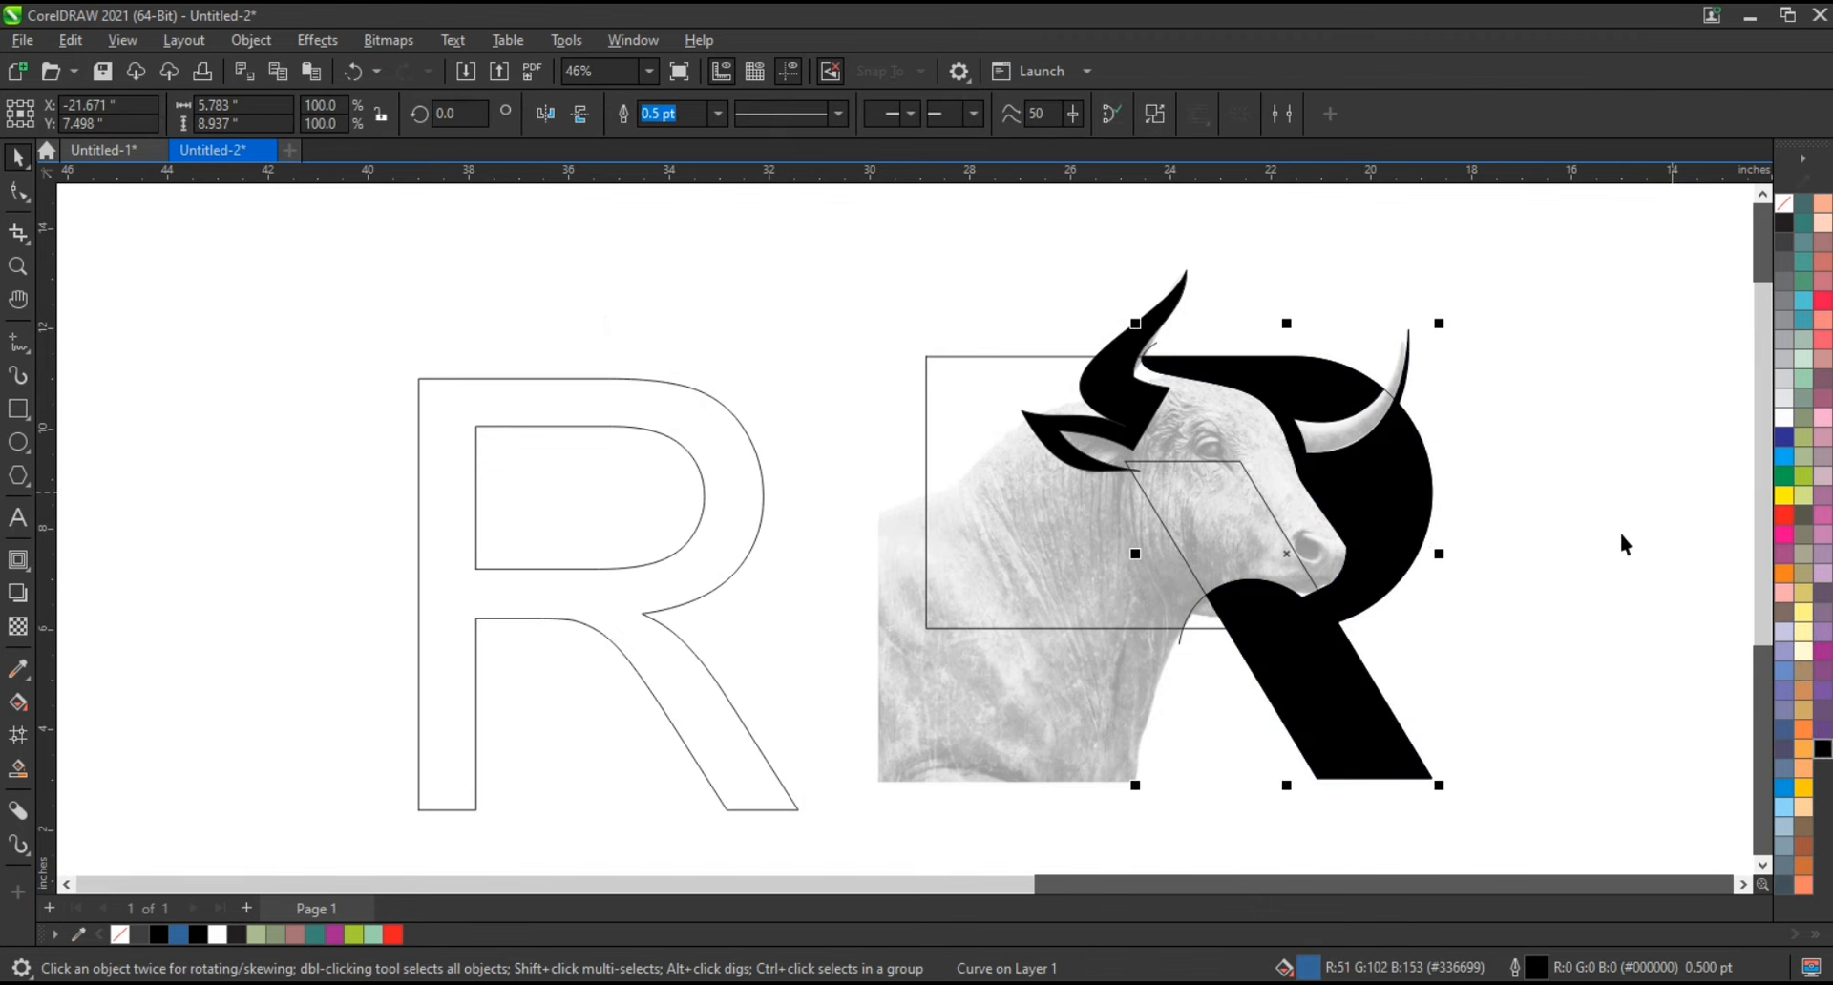
click(754, 267)
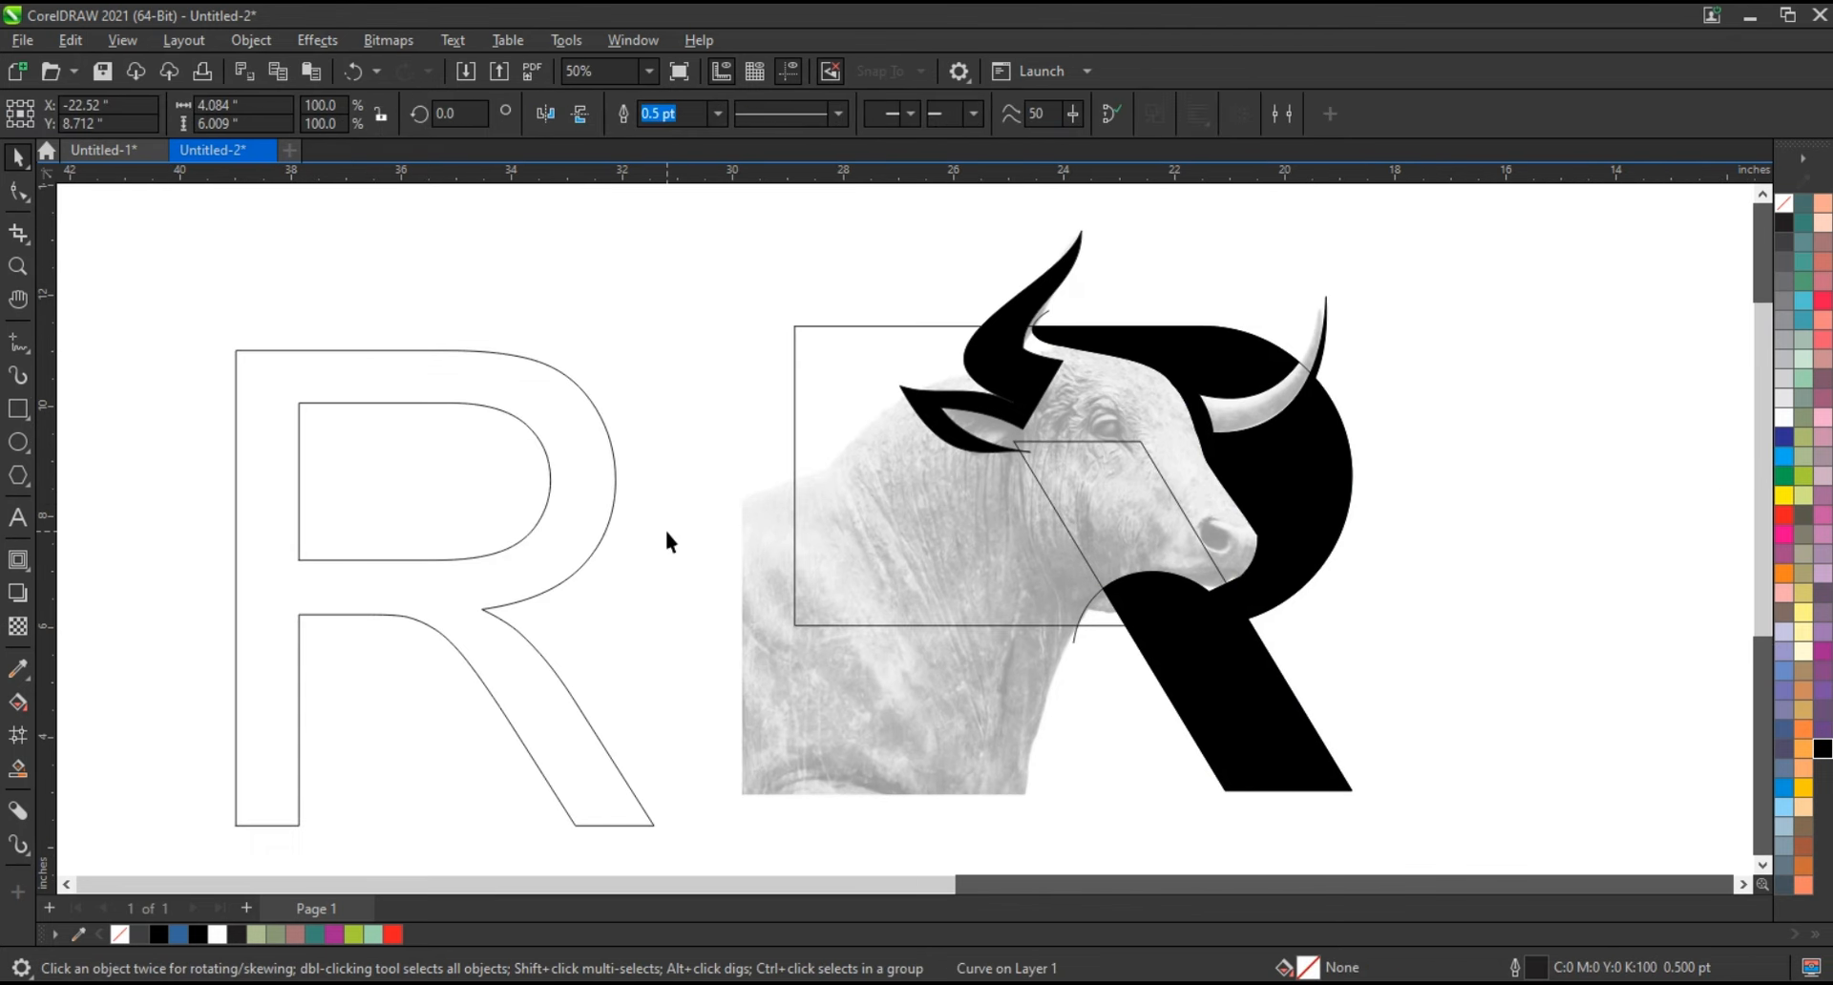
click(1205, 572)
click(1217, 719)
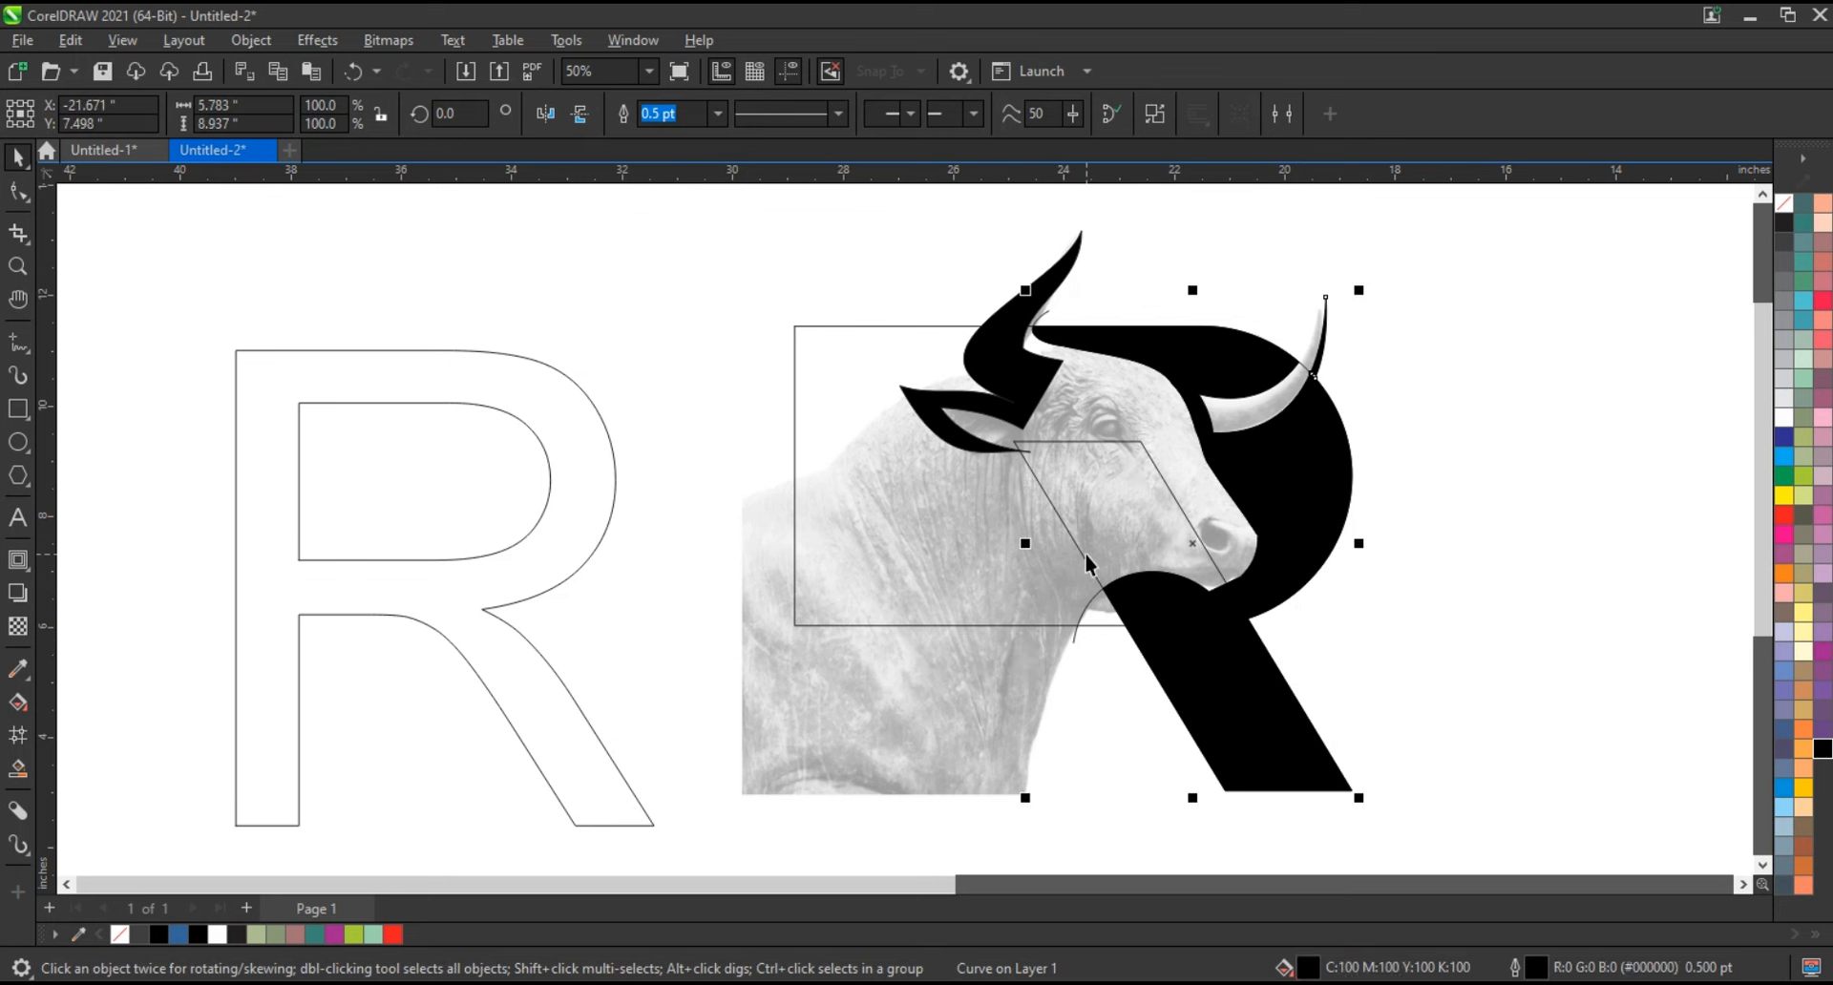
click(1084, 555)
drag(1086, 528, 1050, 540)
key(ctrl+z)
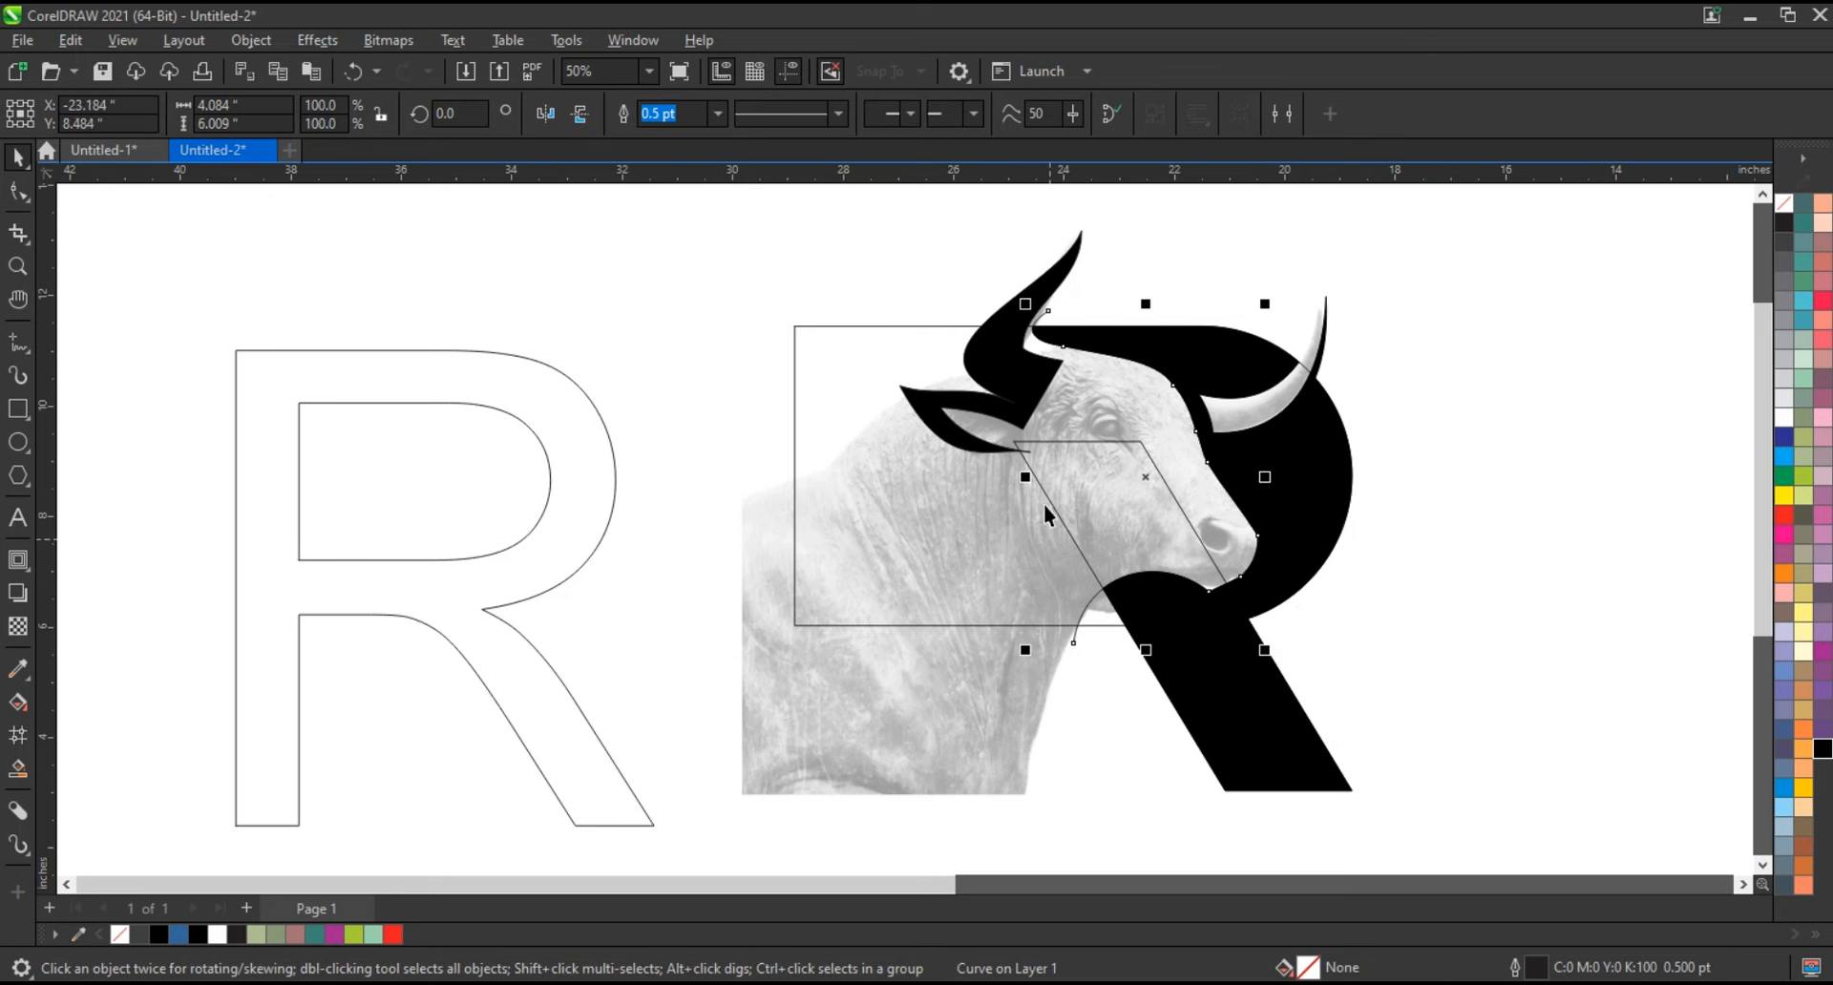
Add a horizontally mirrored copy of the slanted leg parallelogram, crossing the original below the bull's eye
drag(1358, 619, 1010, 649)
drag(866, 594, 1045, 613)
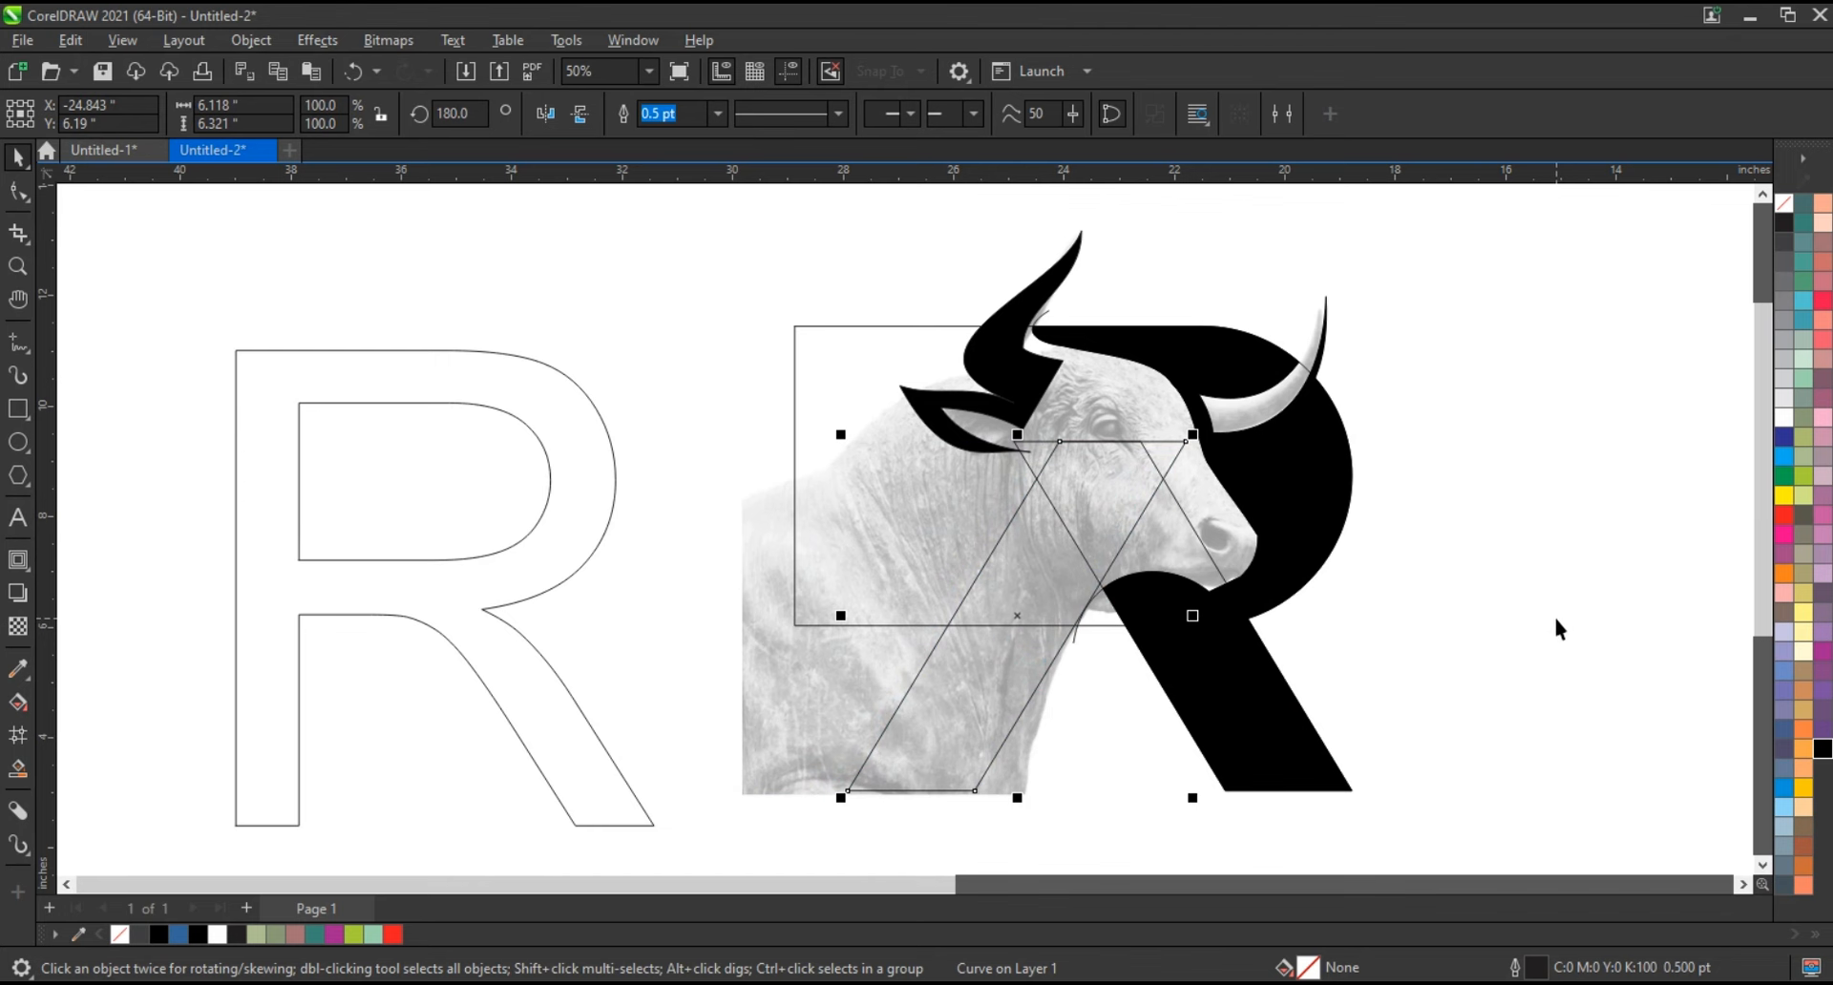
click(18, 266)
drag(684, 433, 1465, 672)
key(F6)
drag(711, 480, 1241, 517)
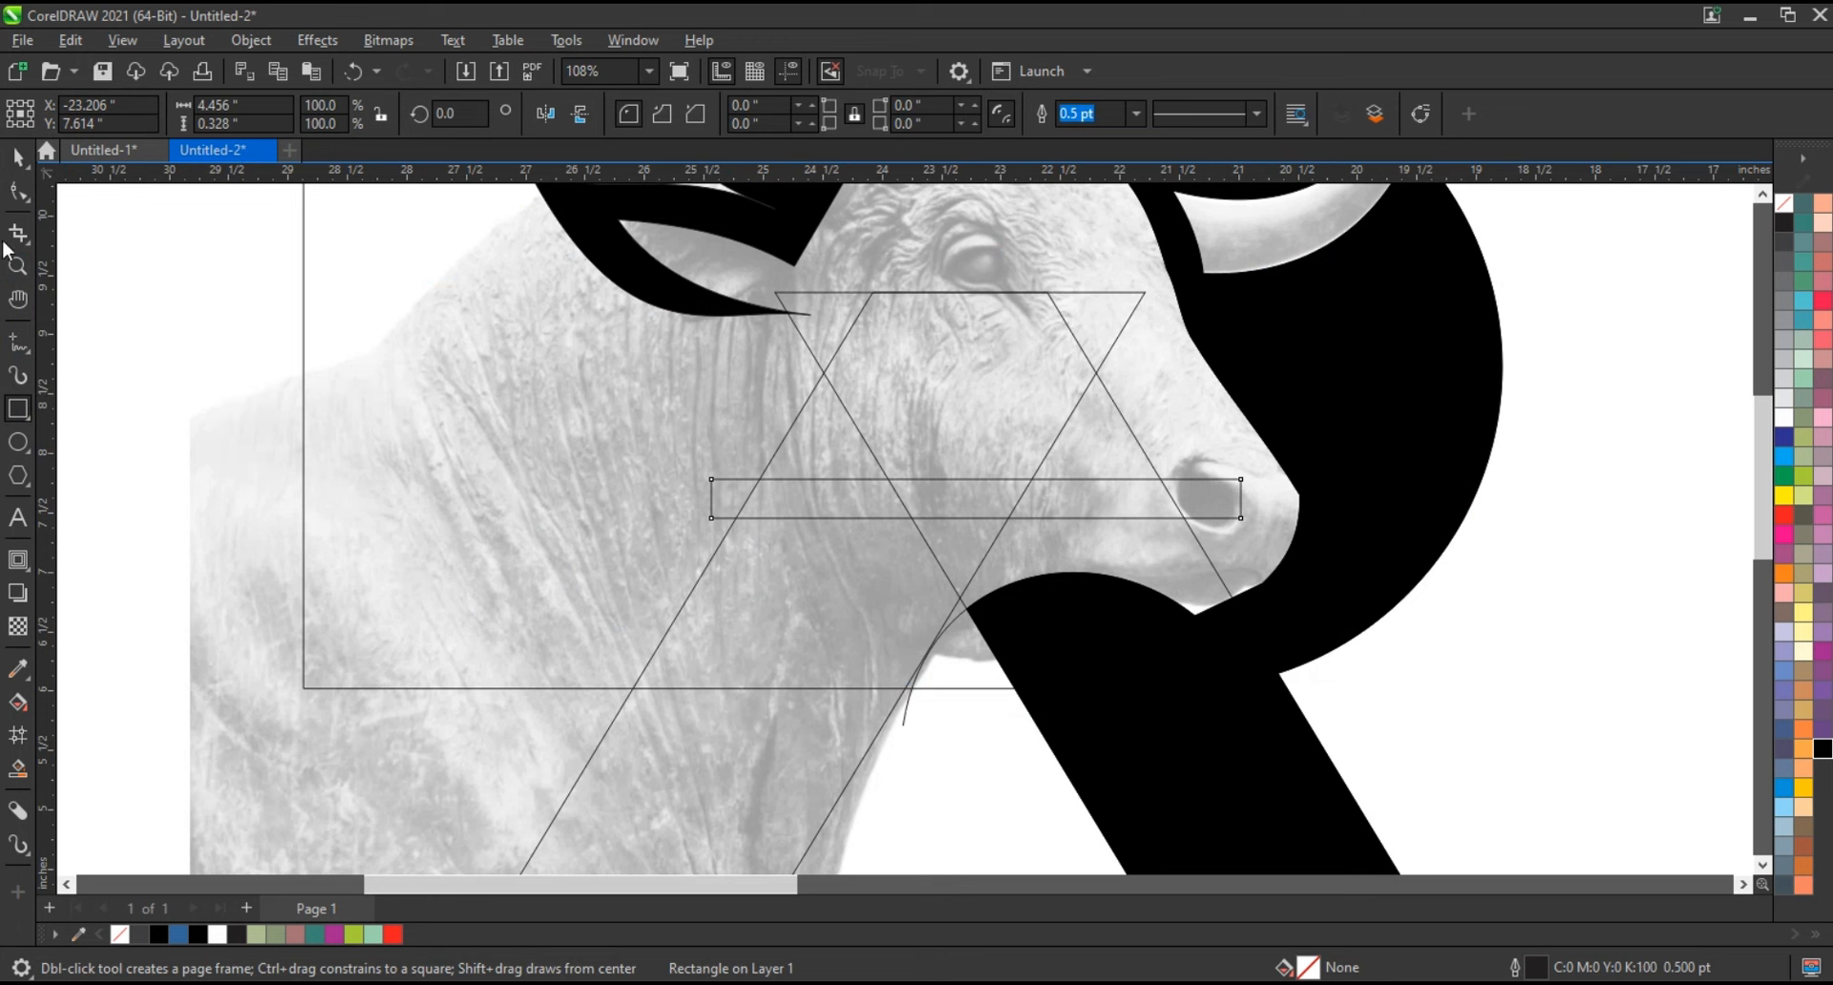
click(18, 163)
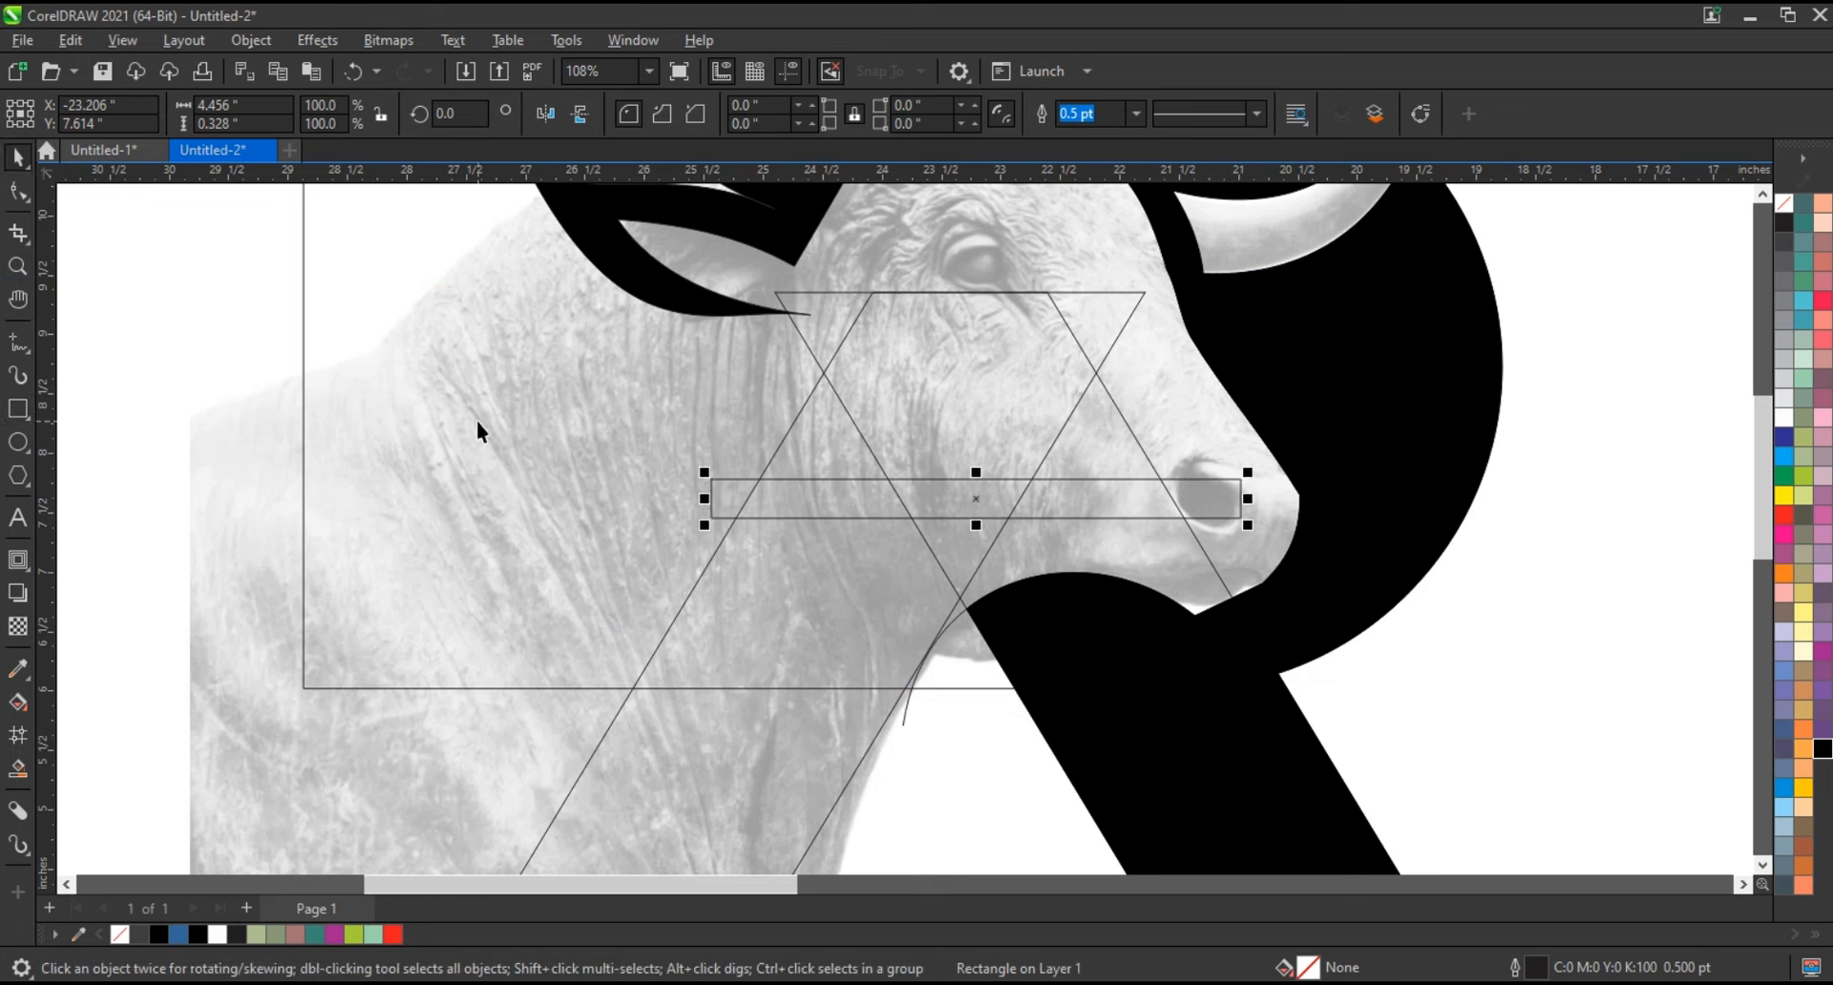
key(Delete)
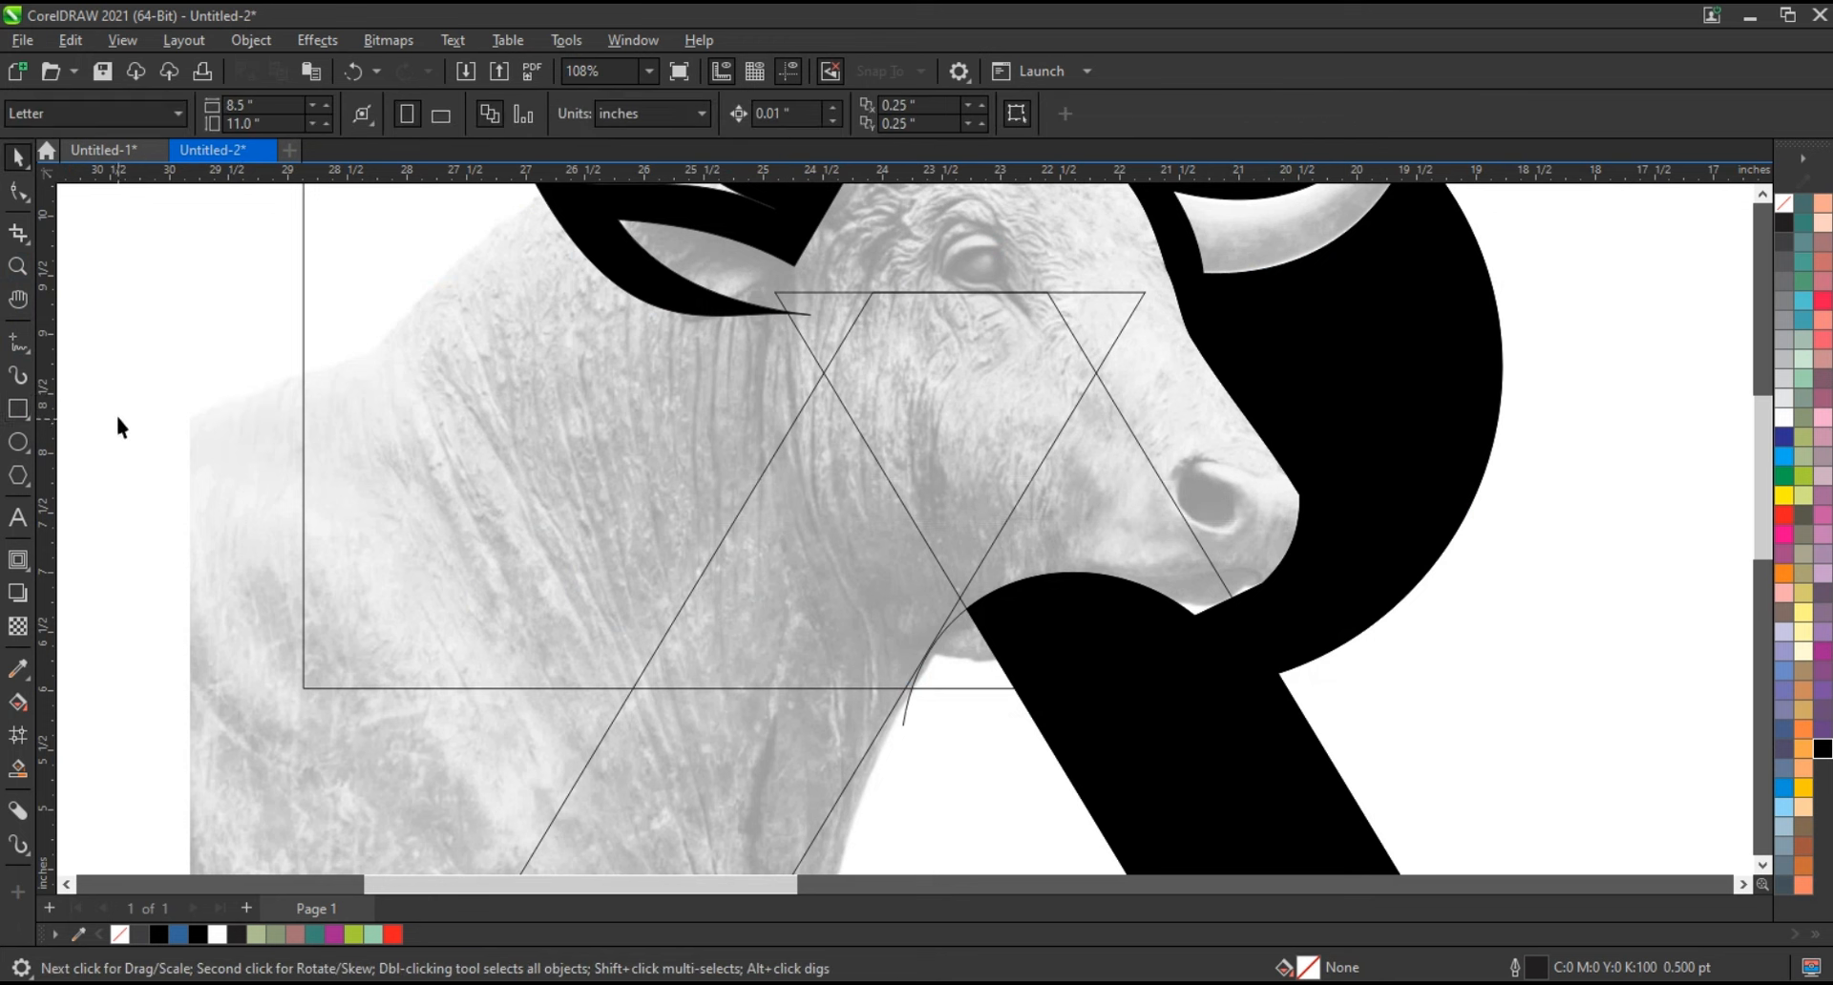
Draw a rectangle about 6.9 by 1.9 in from the neck to the muzzle and round its corners to about 0.5 in
click(18, 408)
drag(379, 464, 1197, 689)
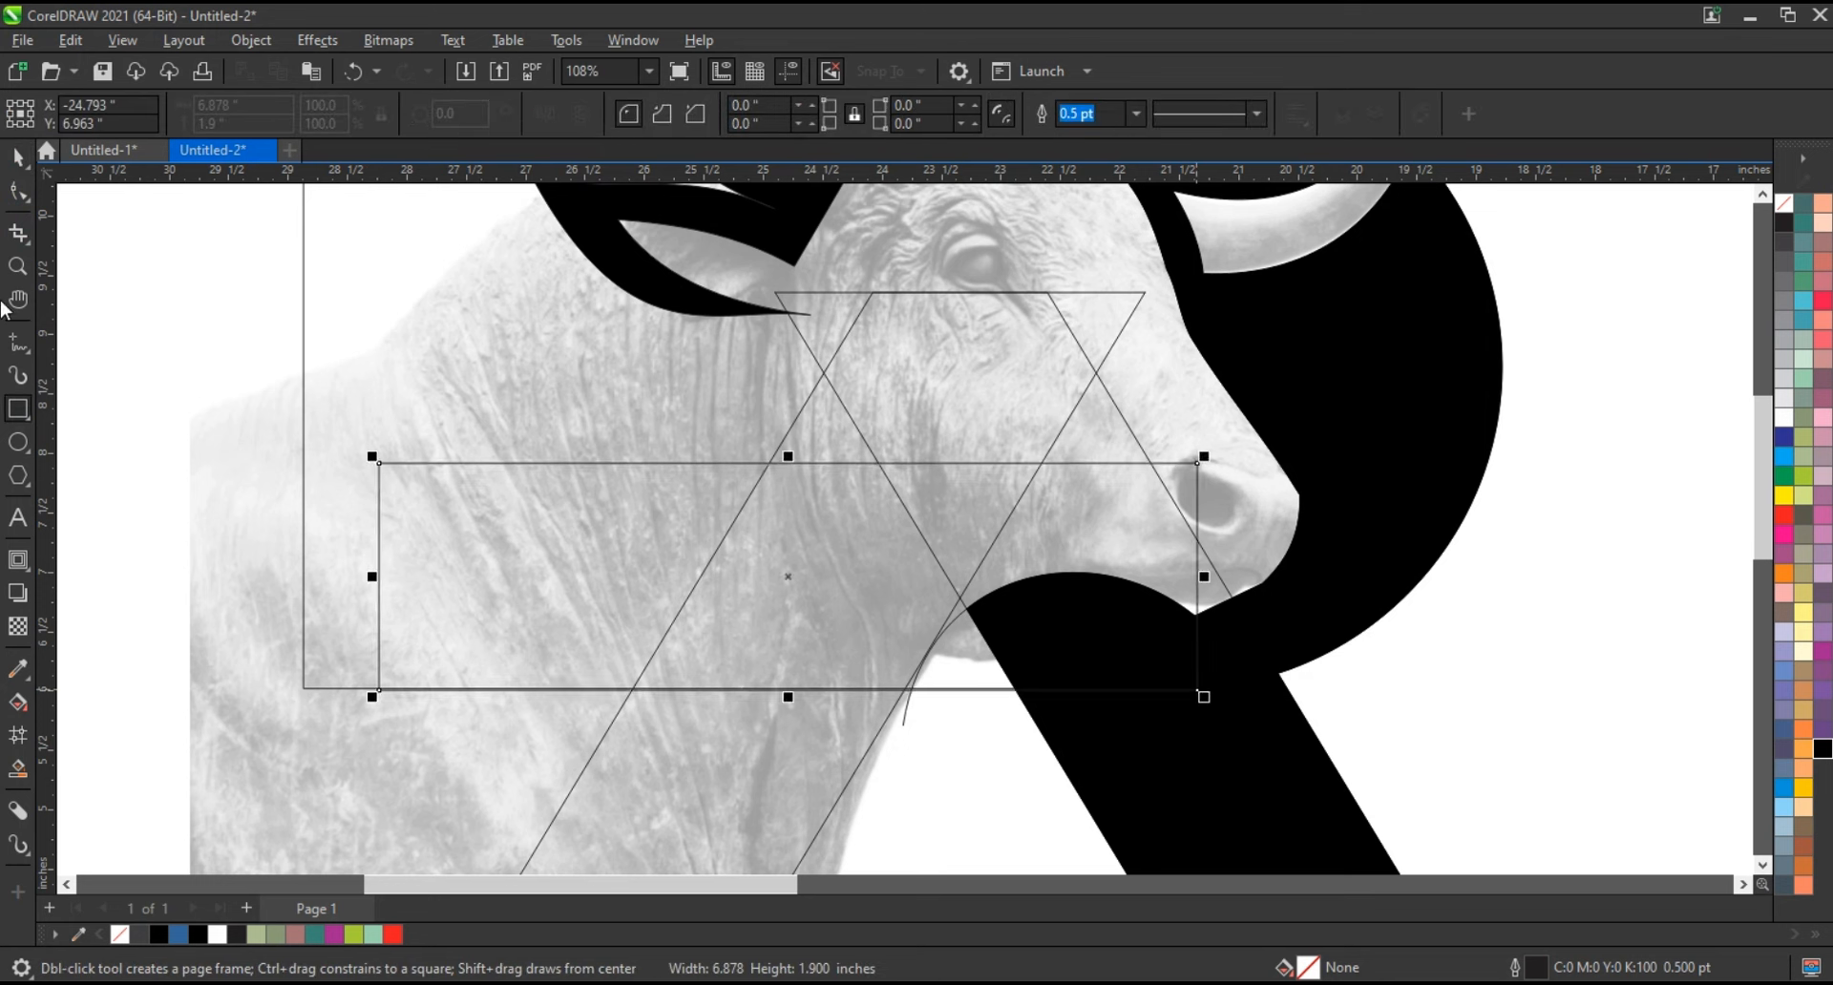
key(F10)
drag(378, 474, 355, 523)
click(18, 156)
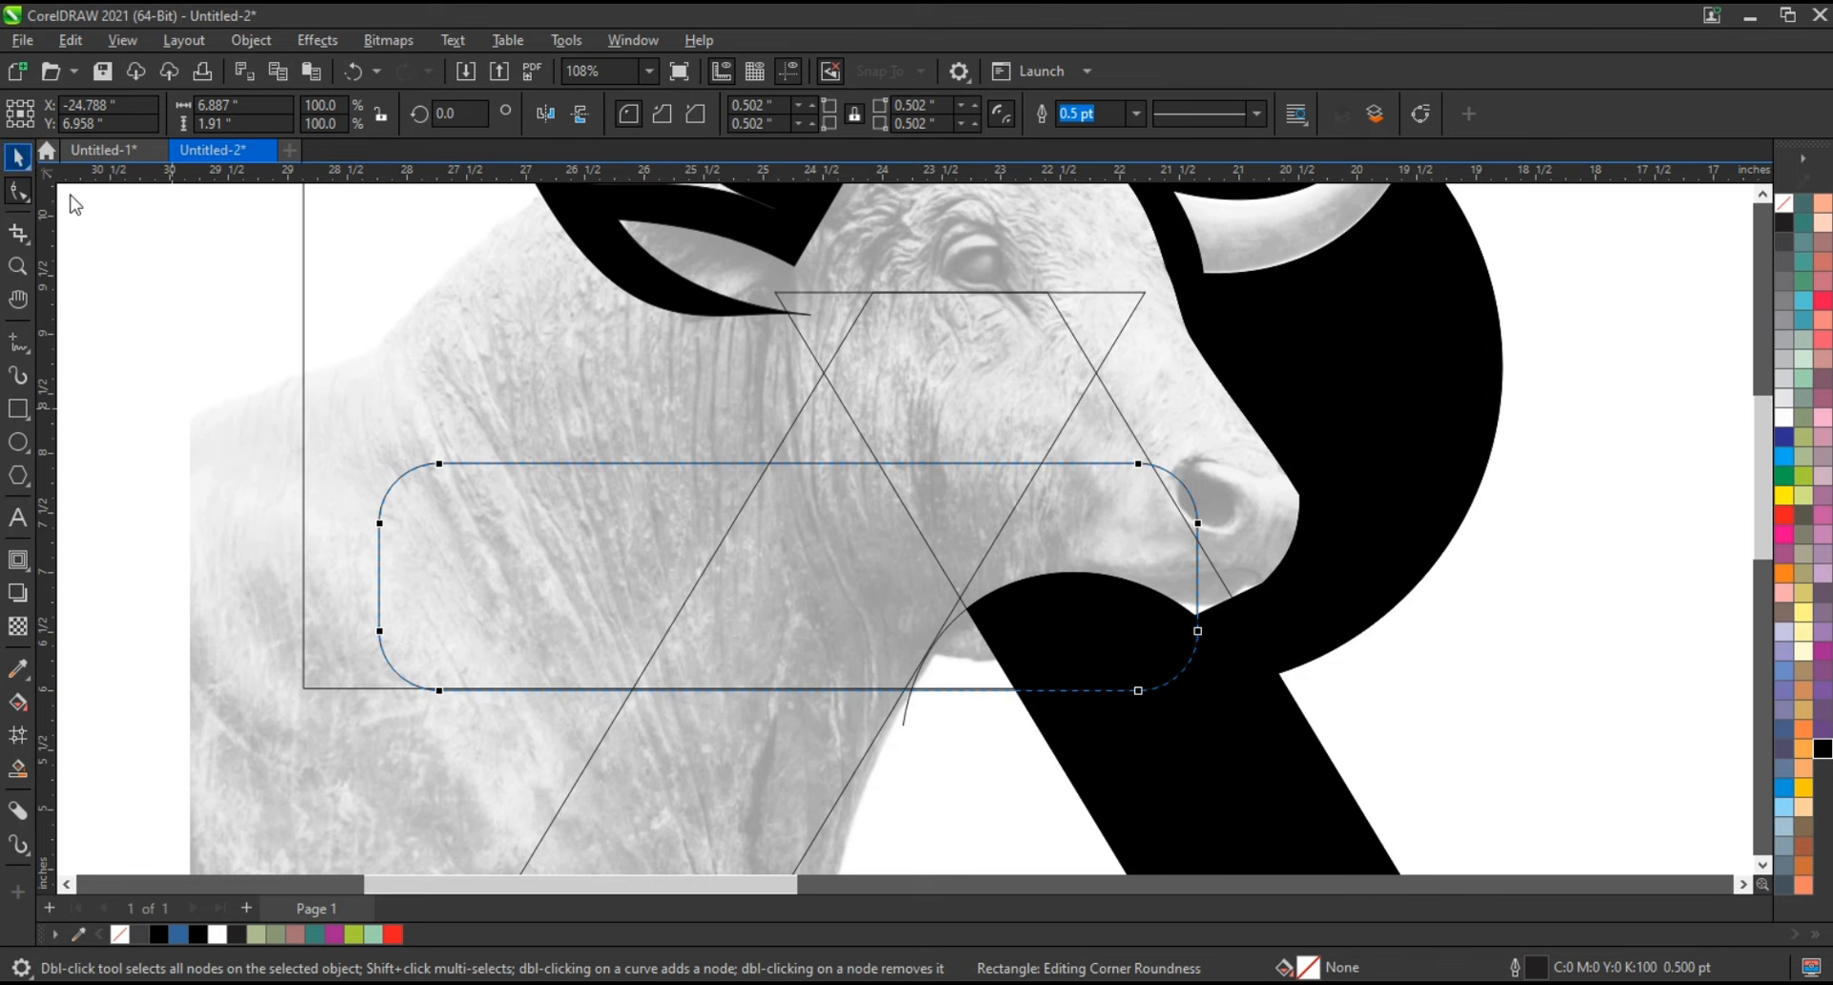
Move the rounded rectangle horizontally about 3 in so its rounded end meets the outer edge of the mirrored leg
drag(553, 520, 909, 519)
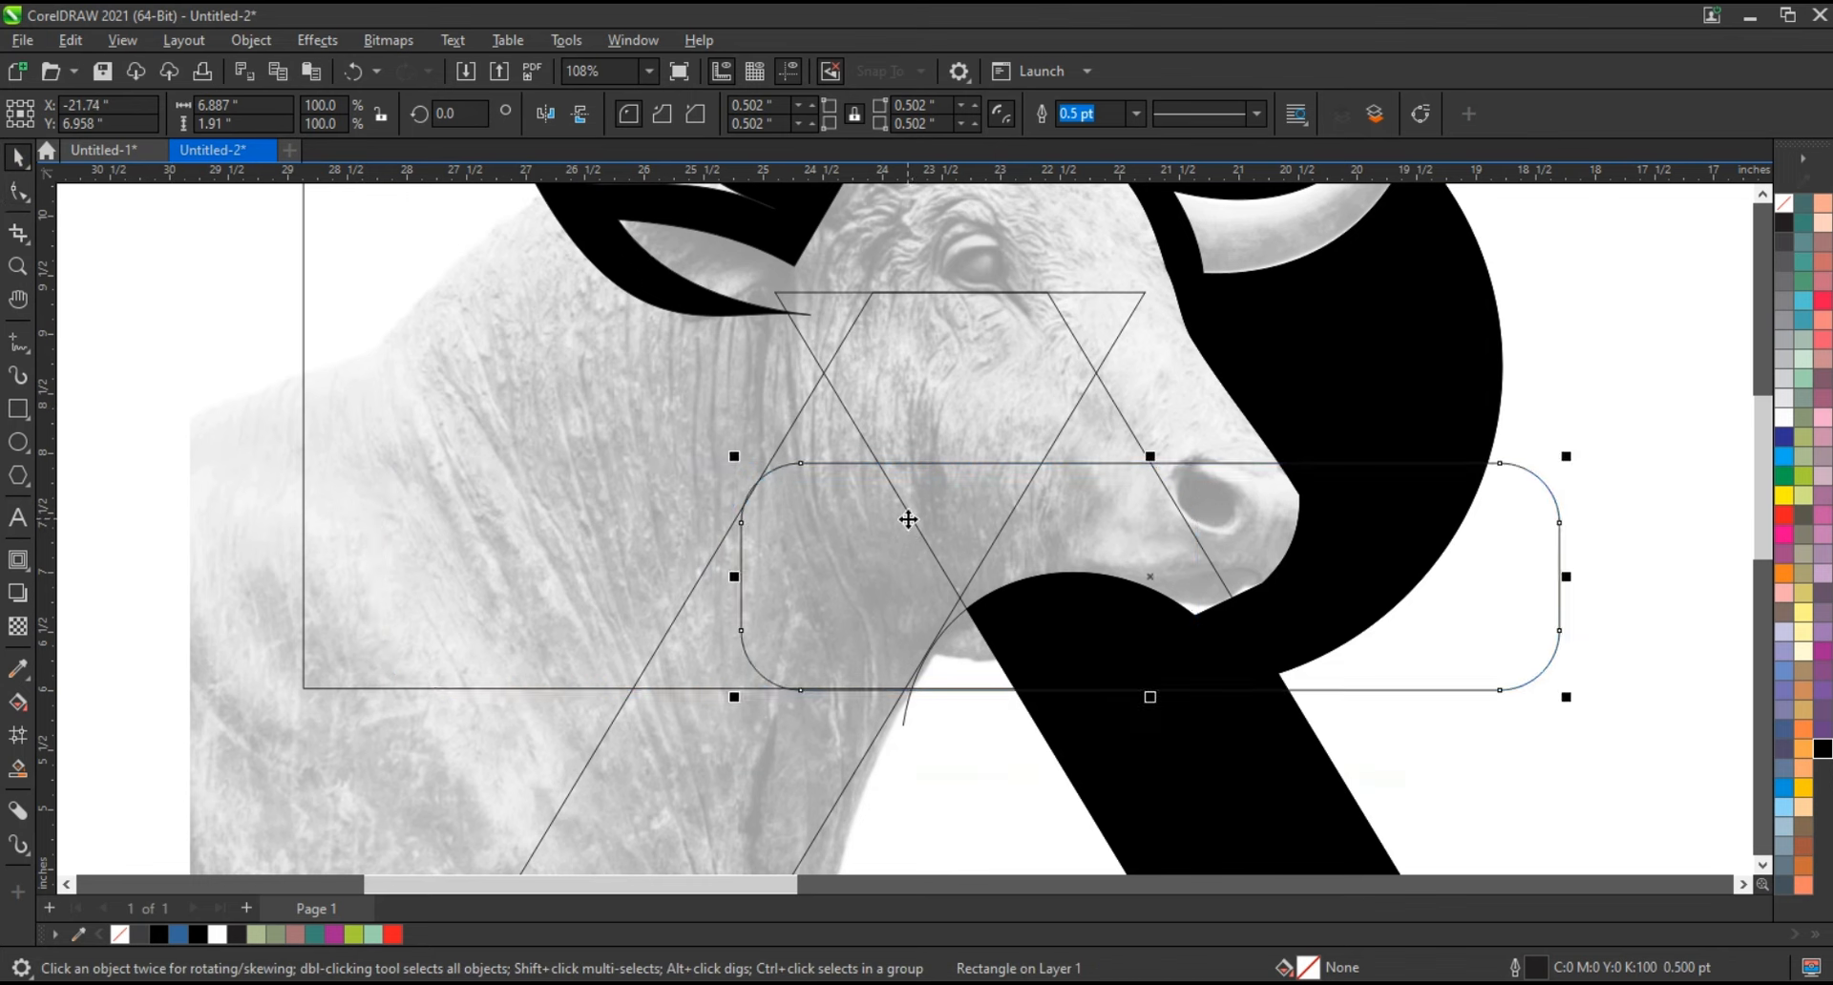
key(Right)
key(Right)
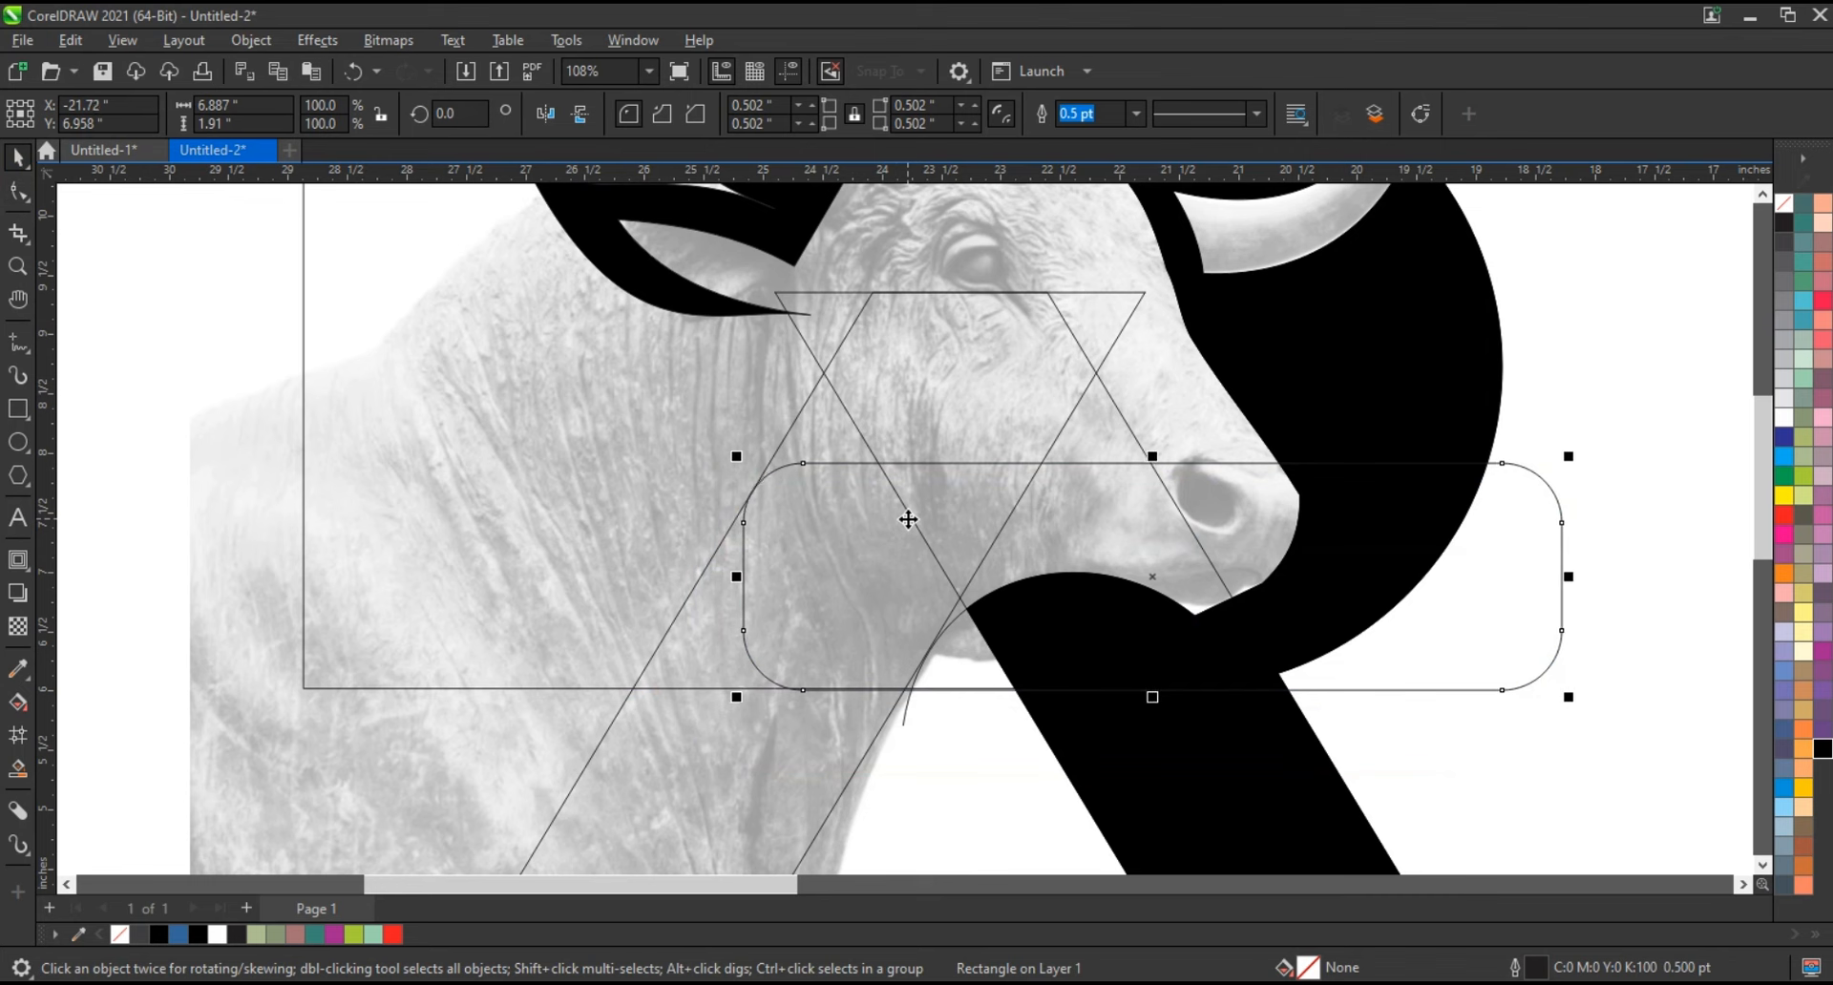
key(Left)
Duplicate the rounded rectangle lower and toward the muzzle, and skew the copy to follow the slant of the mirrored leg
drag(908, 519, 1130, 535)
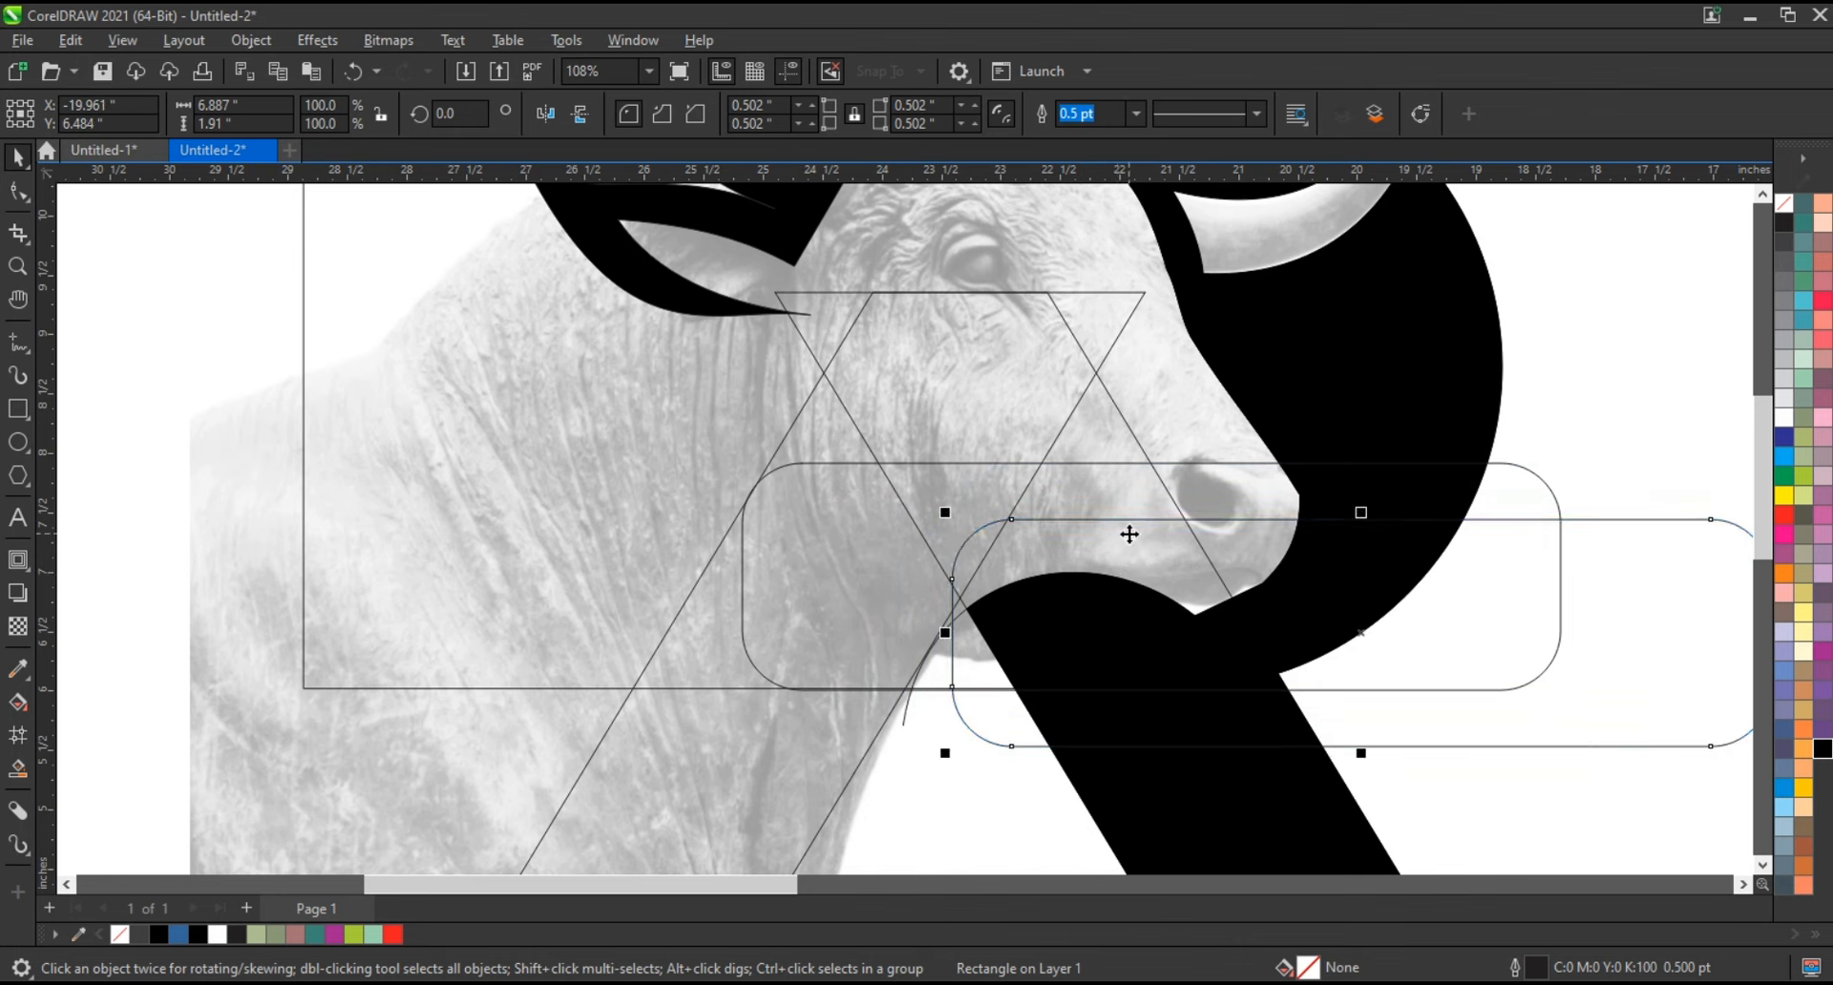
key(Right)
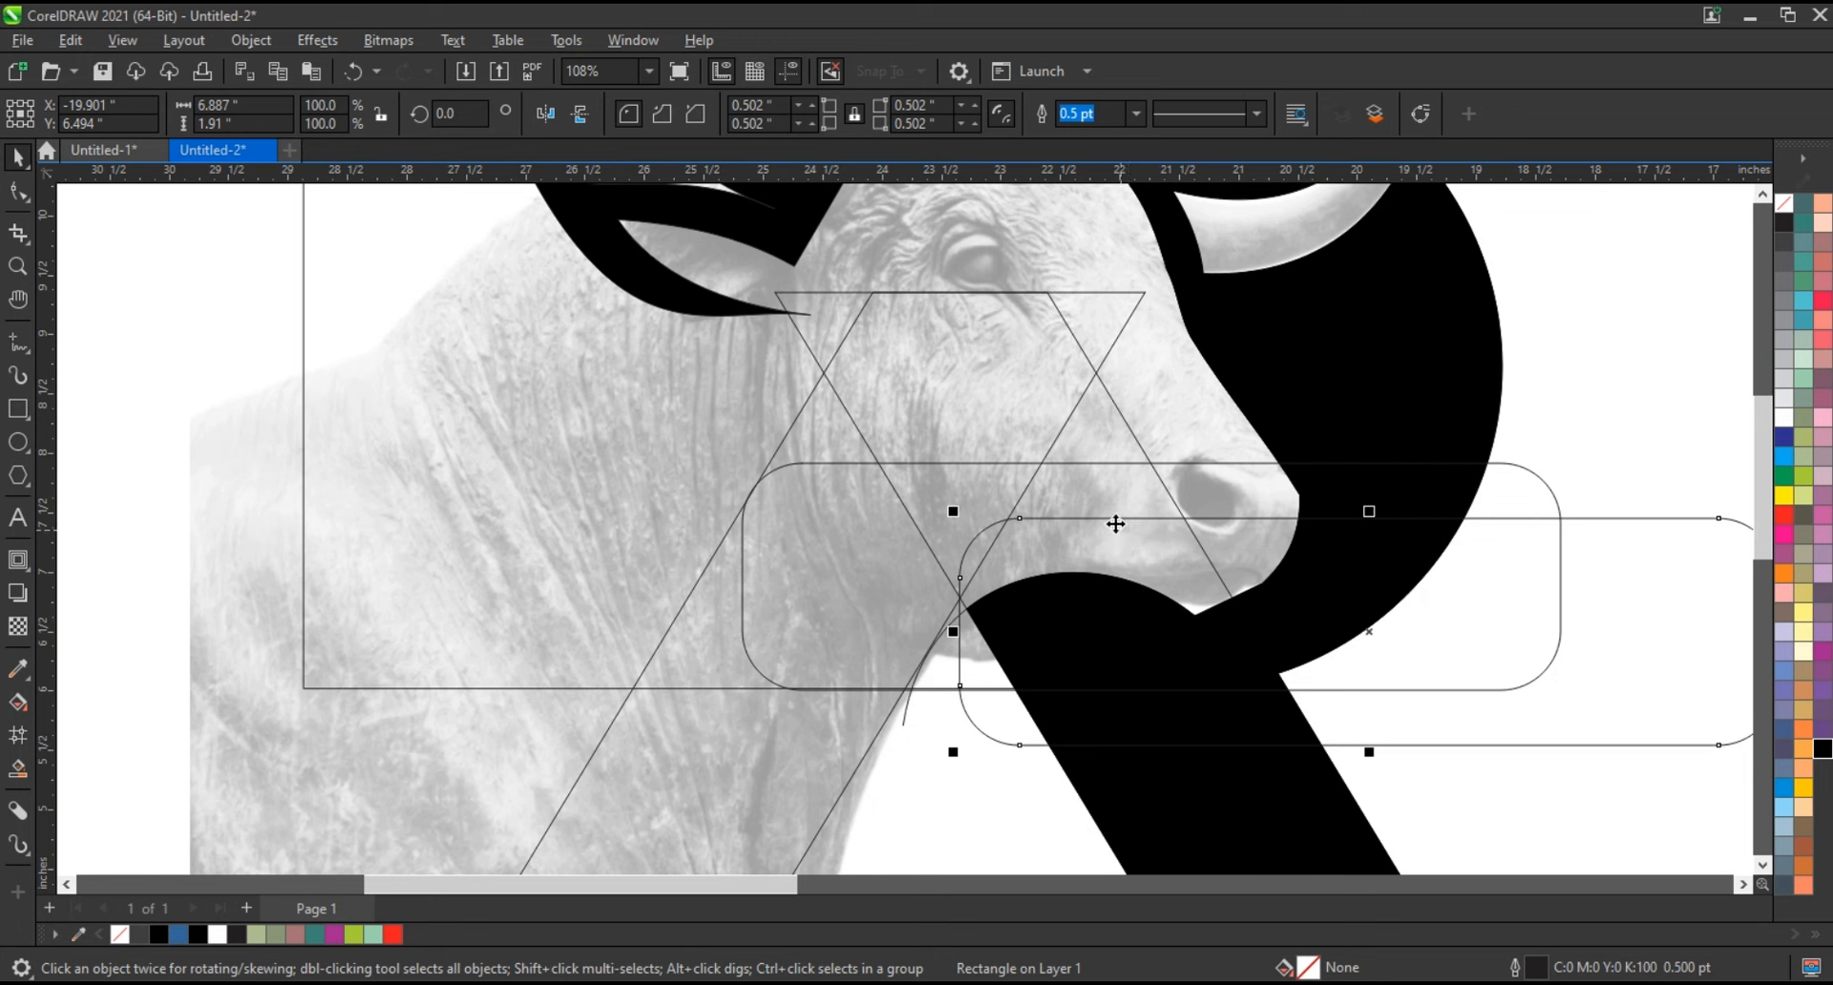
click(1365, 635)
drag(1367, 759, 1251, 775)
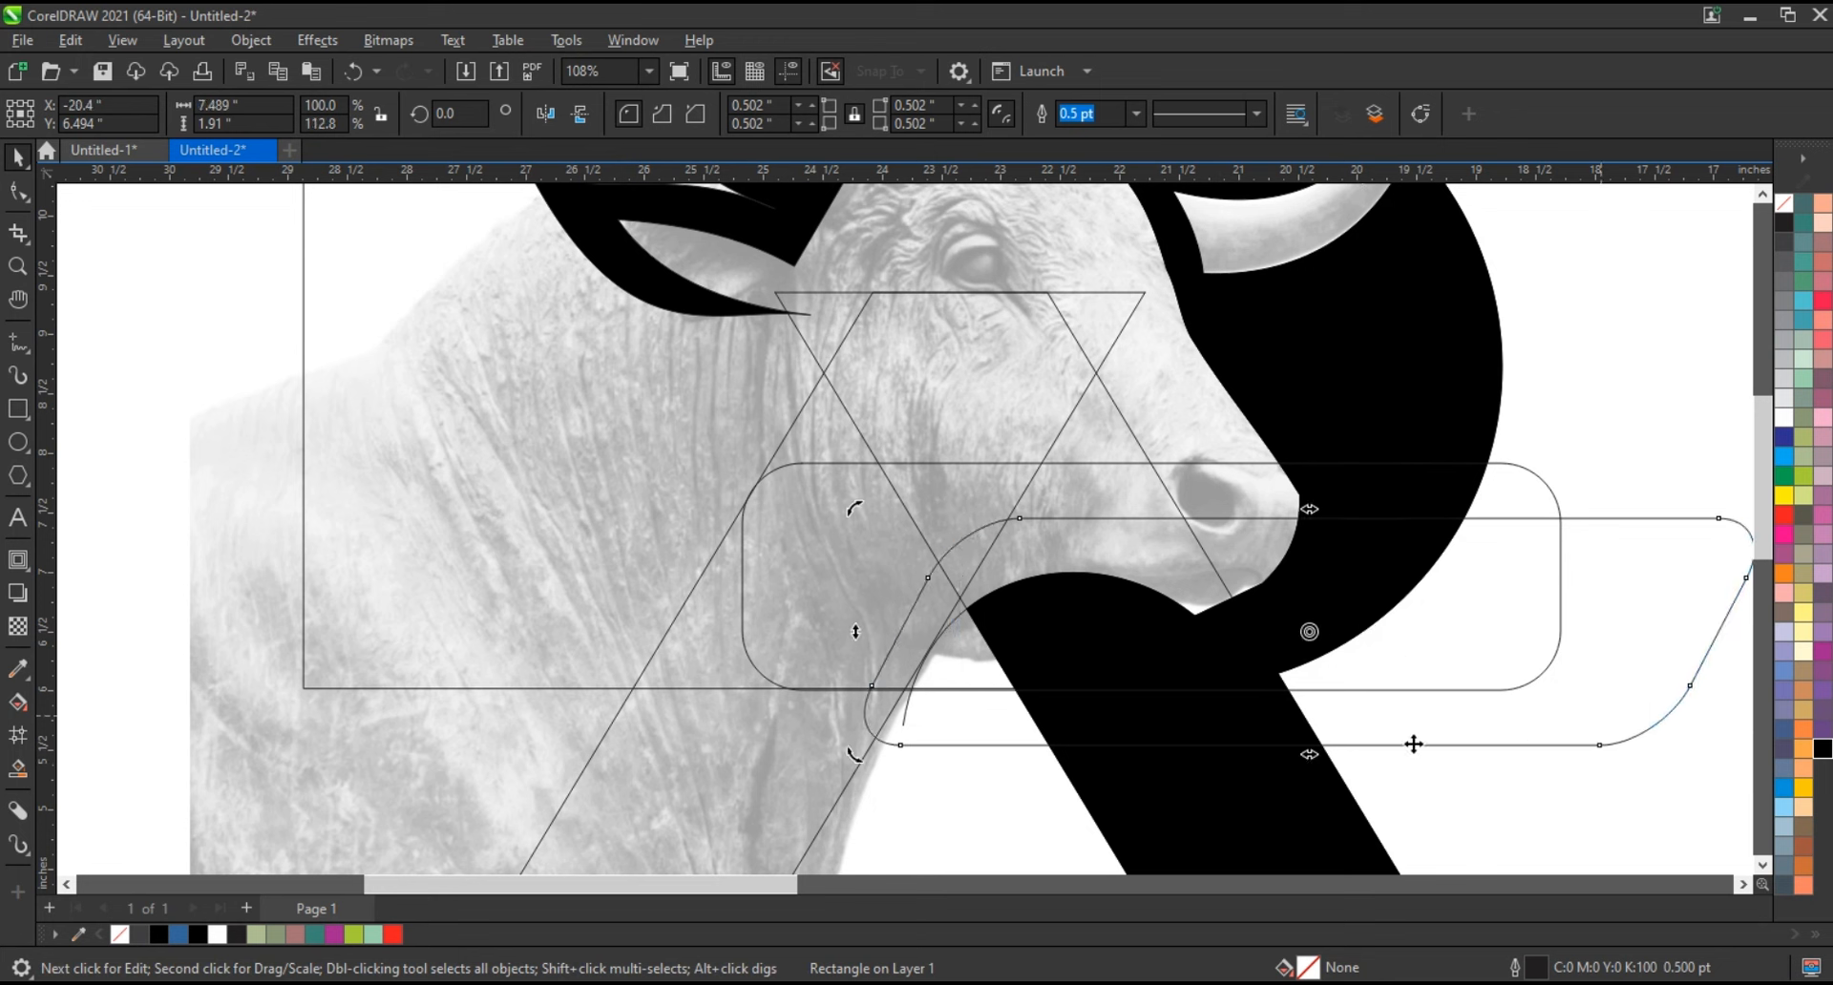
drag(1517, 722, 1562, 720)
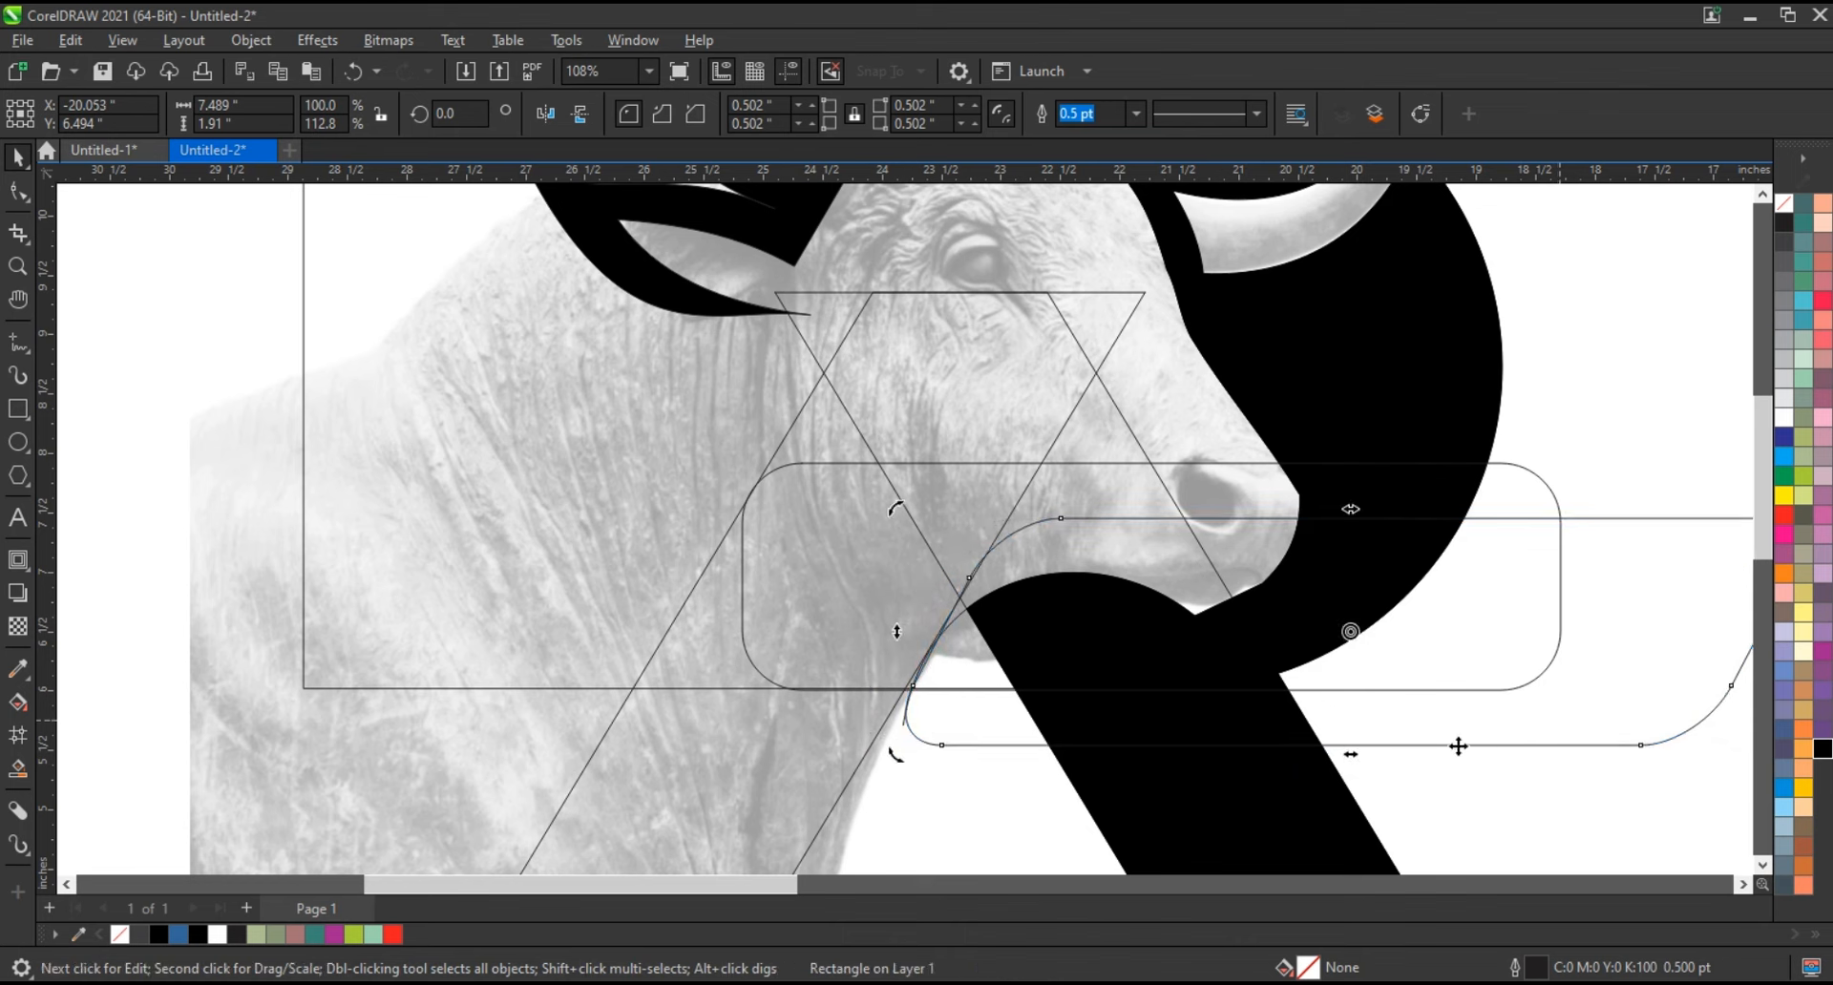
drag(1362, 753, 1347, 756)
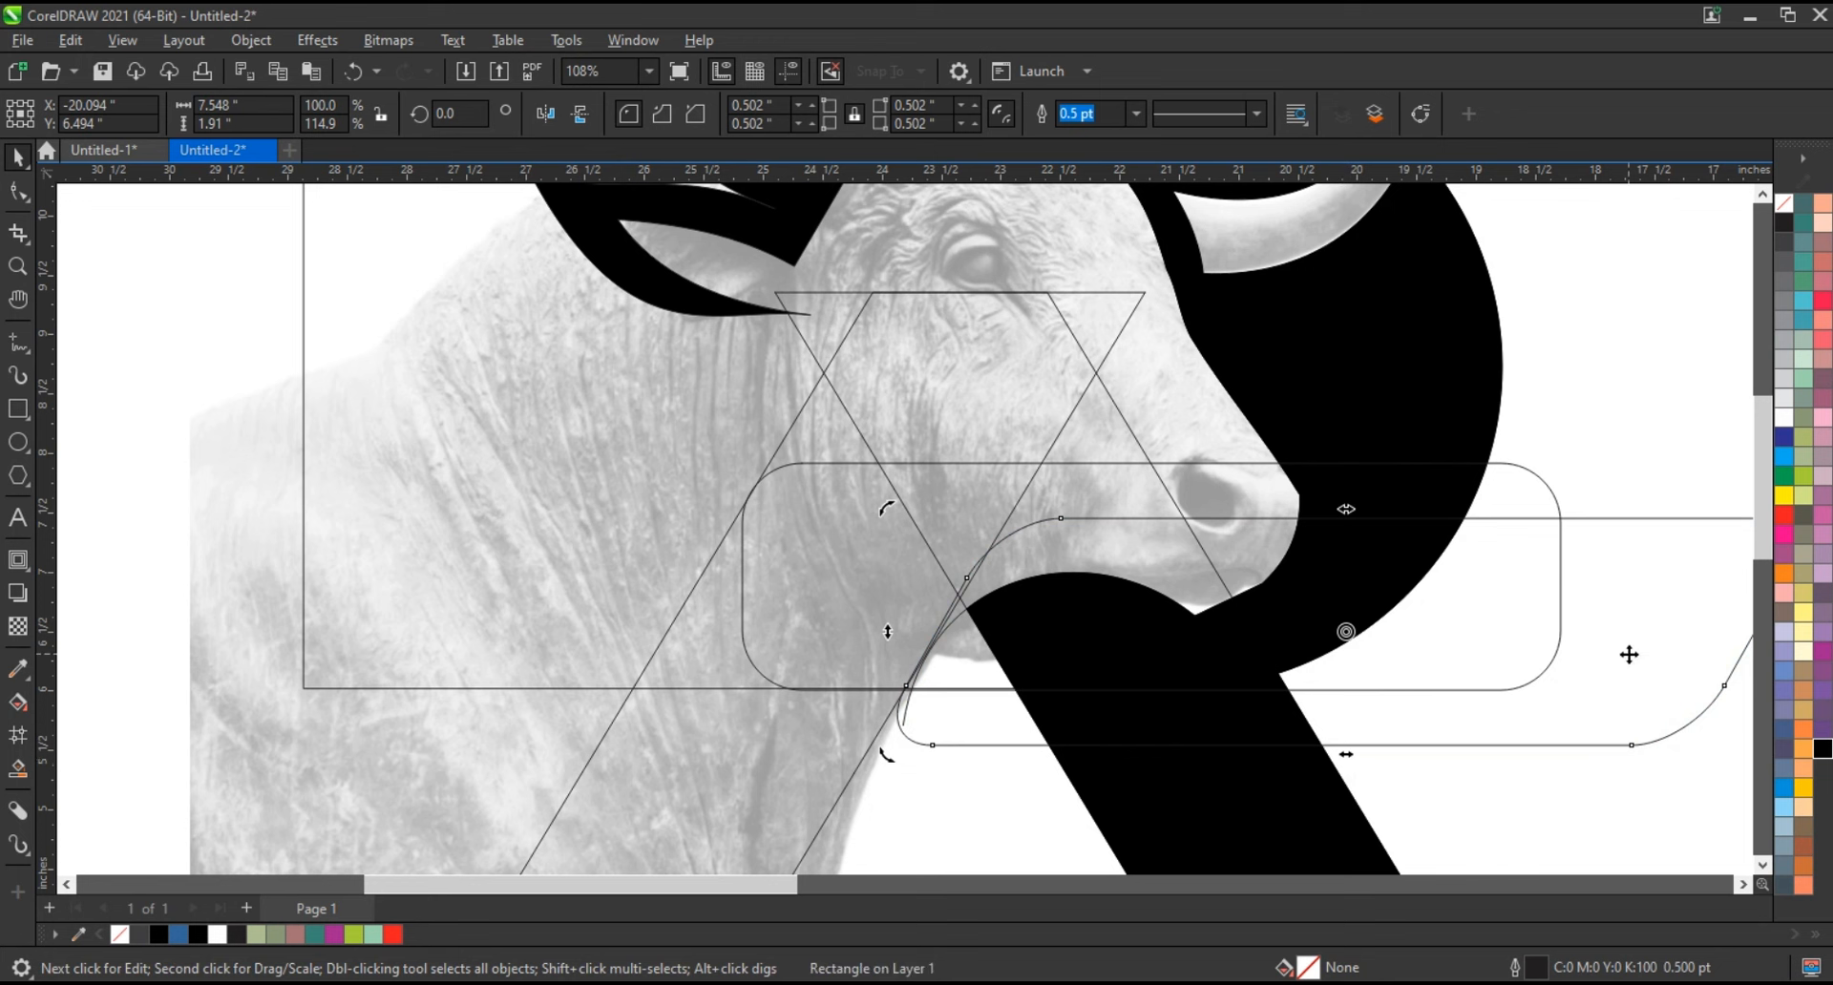
Nudge the skewed copy up 0.12 in and right 0.1 in to align its slanted end with the mirrored leg's edge
key(Up)
key(Up)
key(Up)
key(Up)
key(Up)
key(Up)
key(Up)
key(Up)
key(Up)
key(Up)
key(Up)
key(Up)
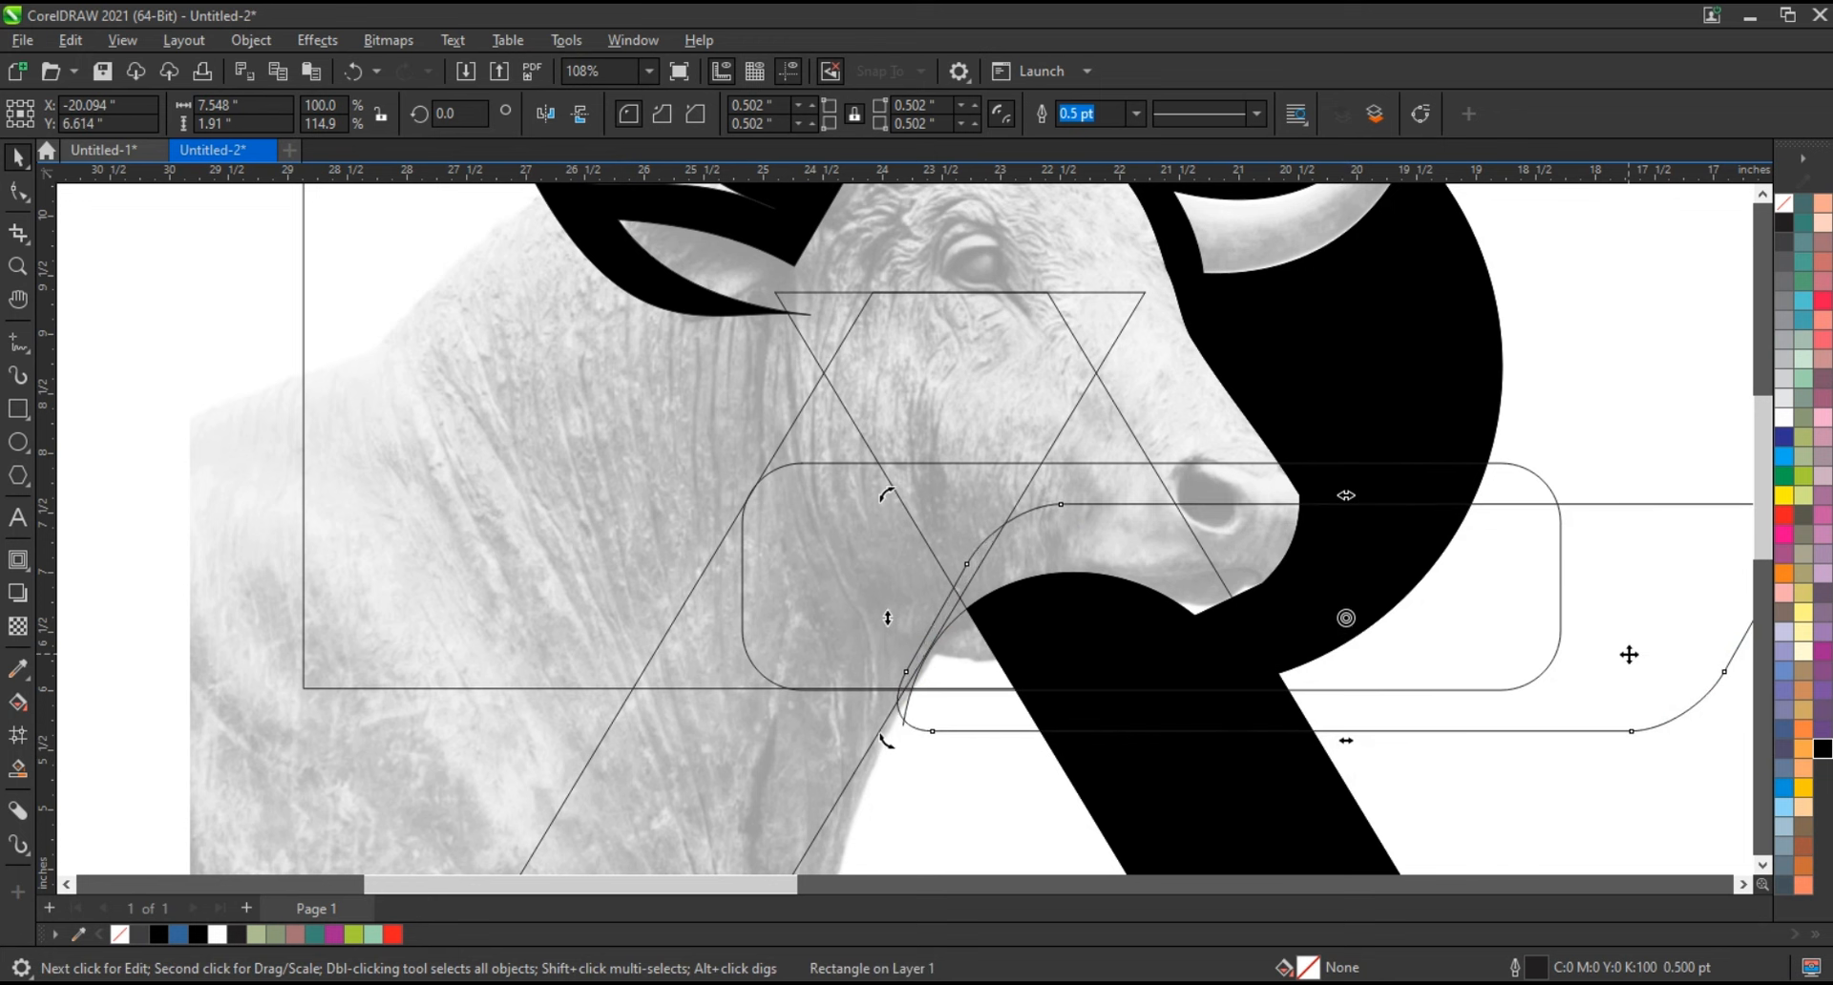
key(Right)
key(Right)
key(Right)
key(Right)
key(Right)
key(Right)
key(Right)
key(Right)
key(Right)
key(Right)
key(Right)
key(Right)
key(Right)
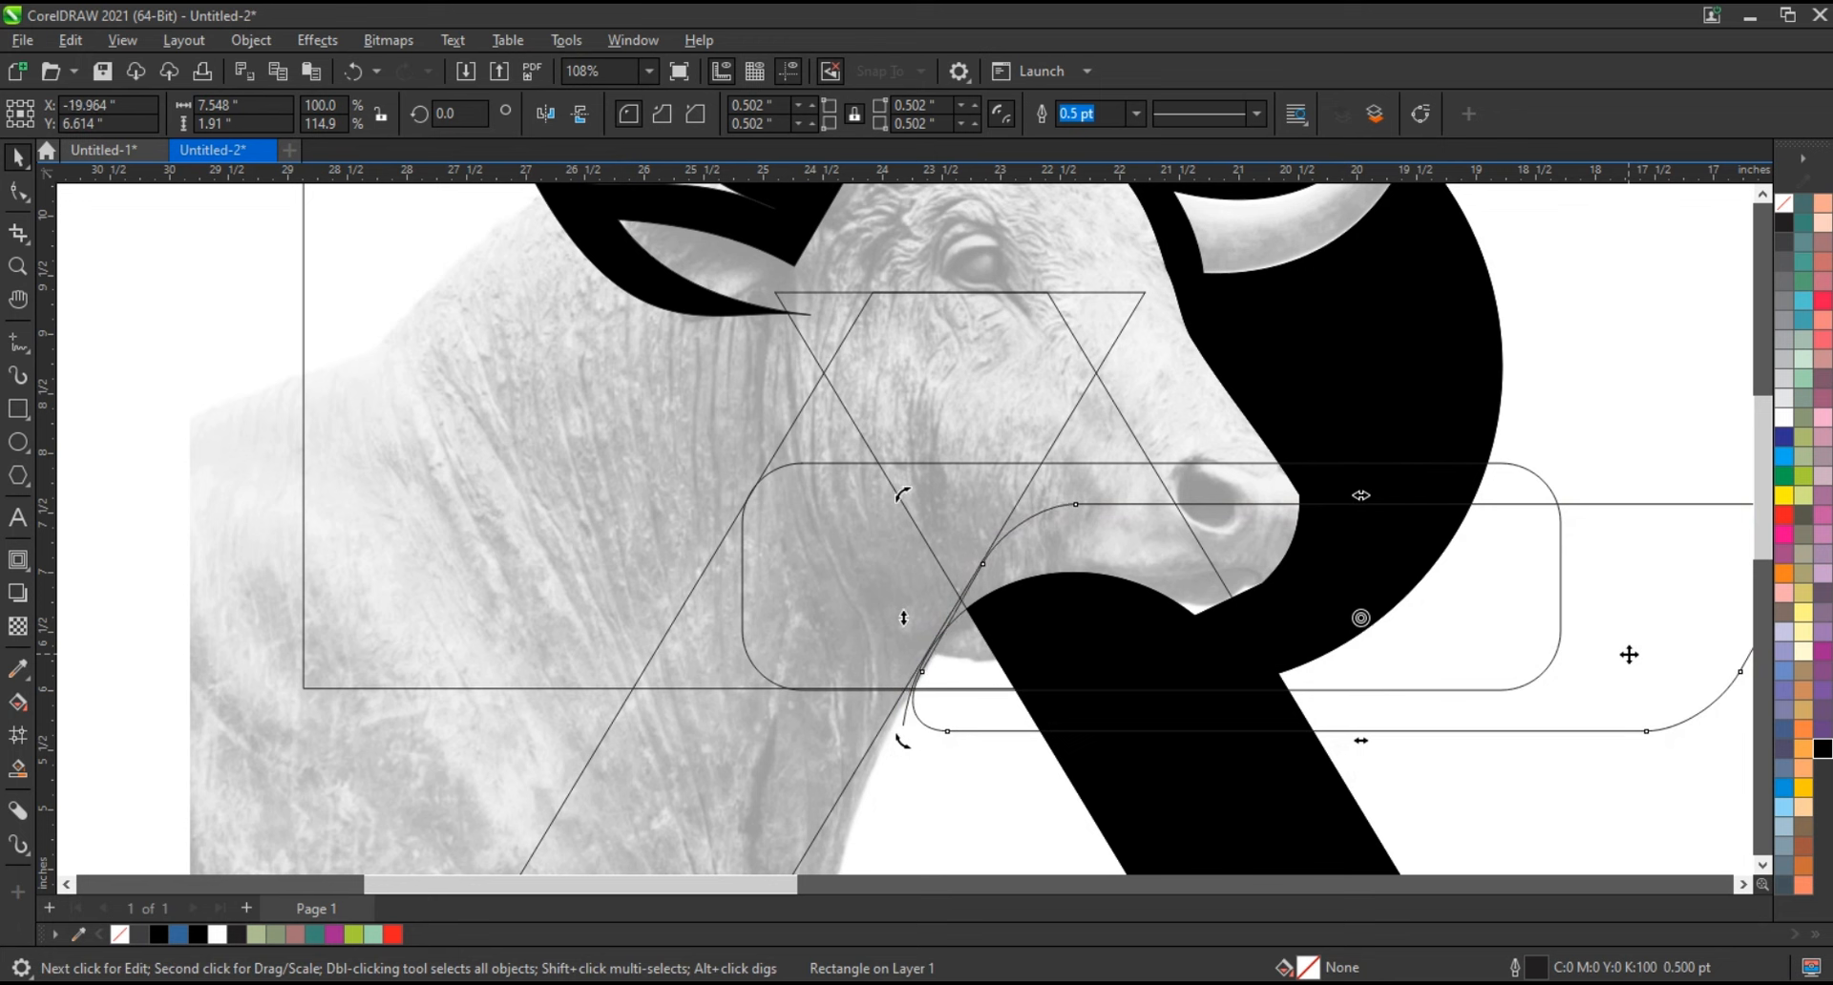
key(Left)
key(Left)
key(Left)
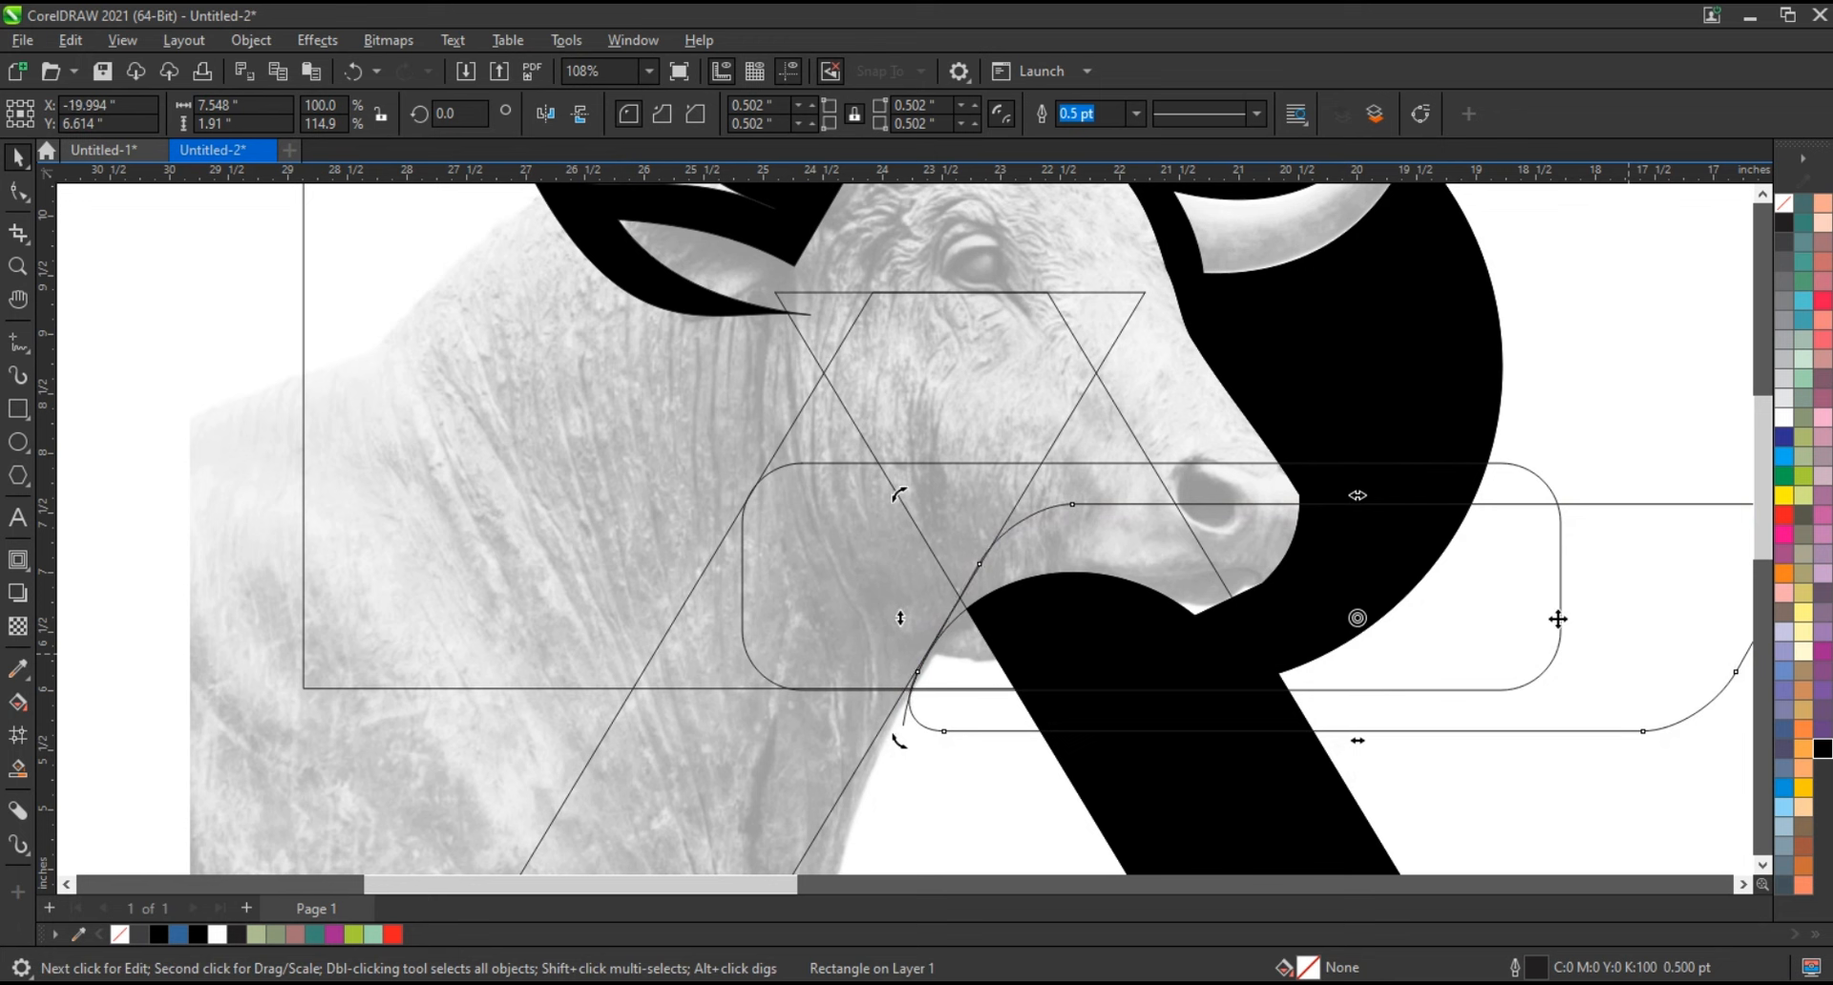
Draw a diagonal line about 0.84 in long across the nostril and Smart Fill the strip between the rounded rectangles in blue #336699
click(17, 342)
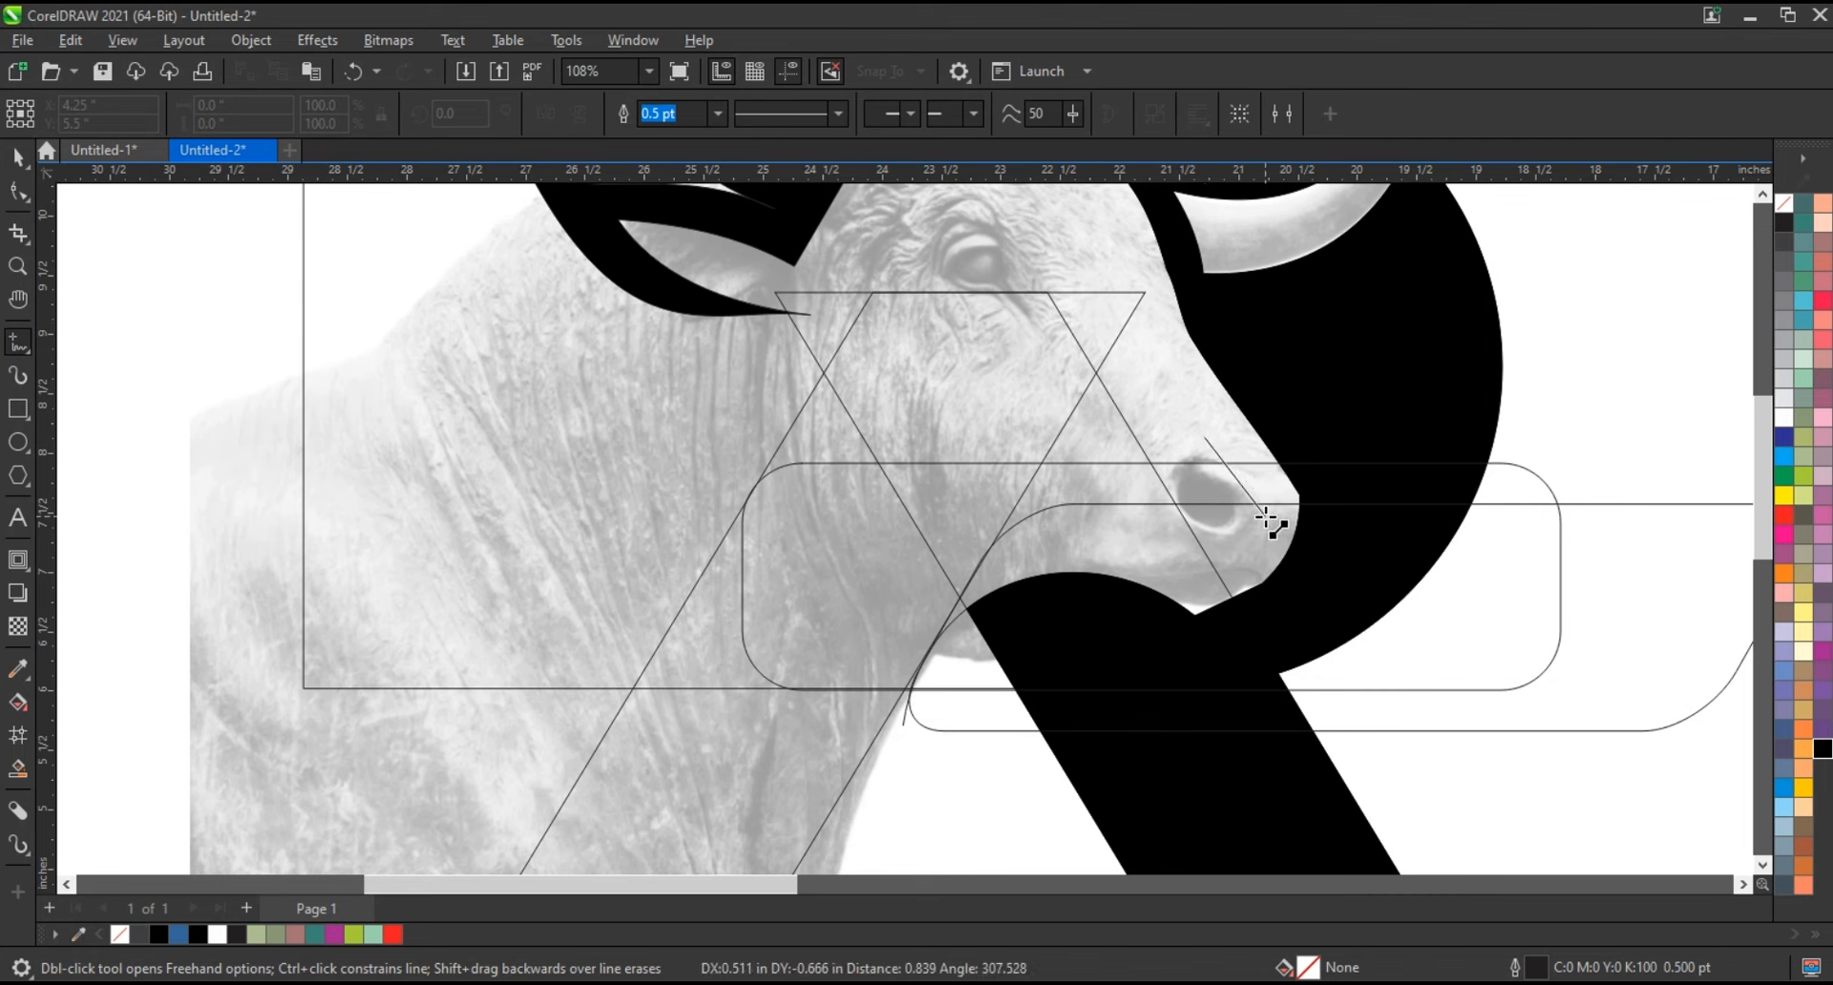
click(1265, 515)
click(18, 769)
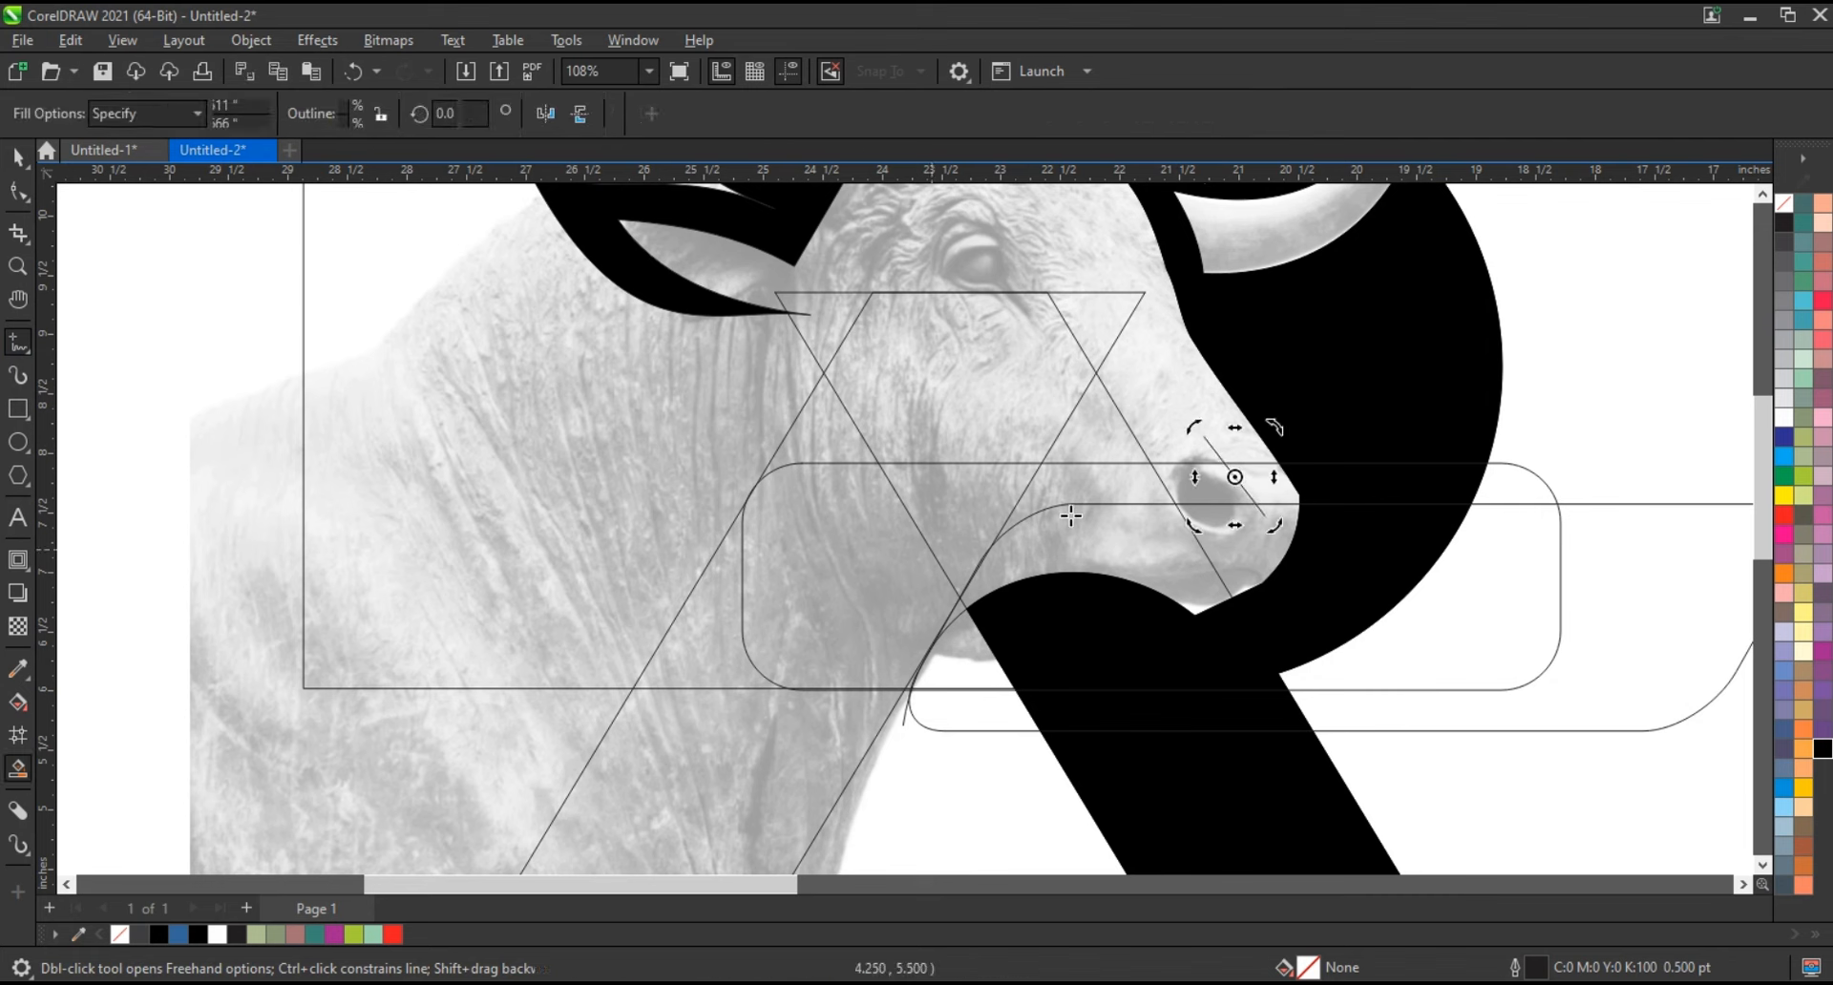
click(1225, 494)
click(1142, 492)
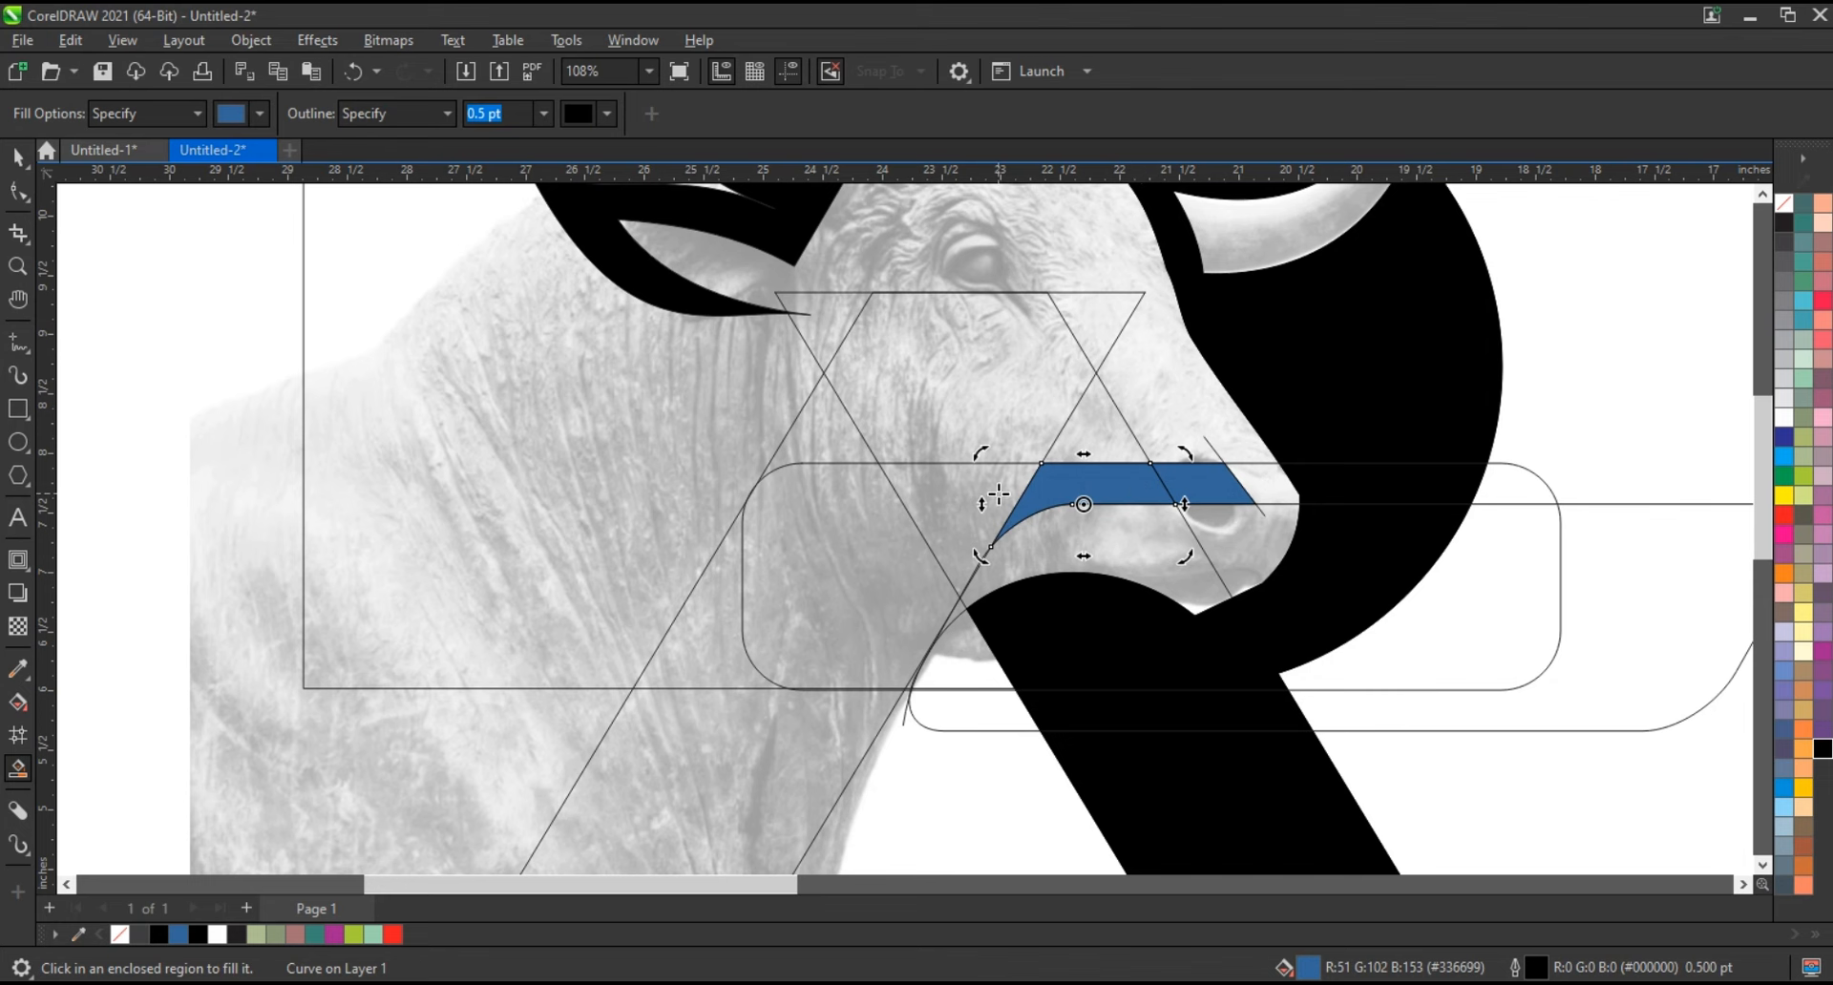
Smart Fill the remaining regions of the mirrored leg, from the jaw down to its foot, in blue #336699
click(999, 493)
click(912, 573)
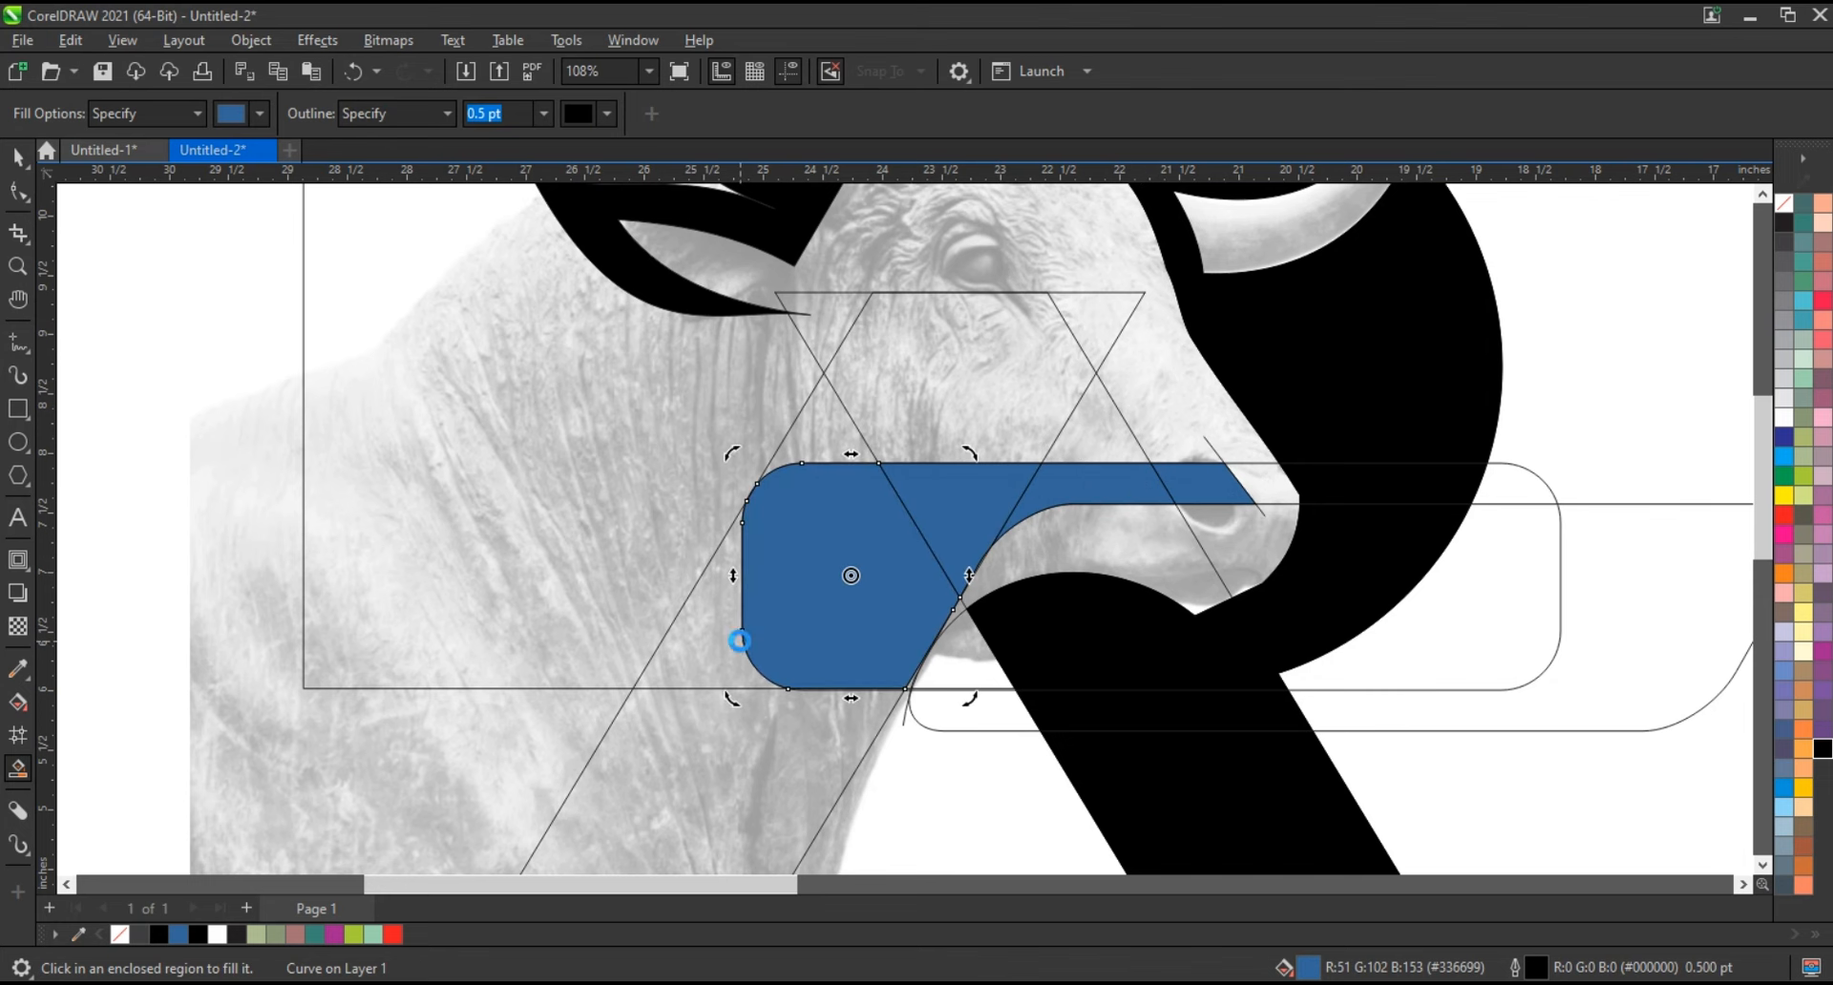
click(741, 642)
click(821, 738)
scroll(903, 510, down, 4)
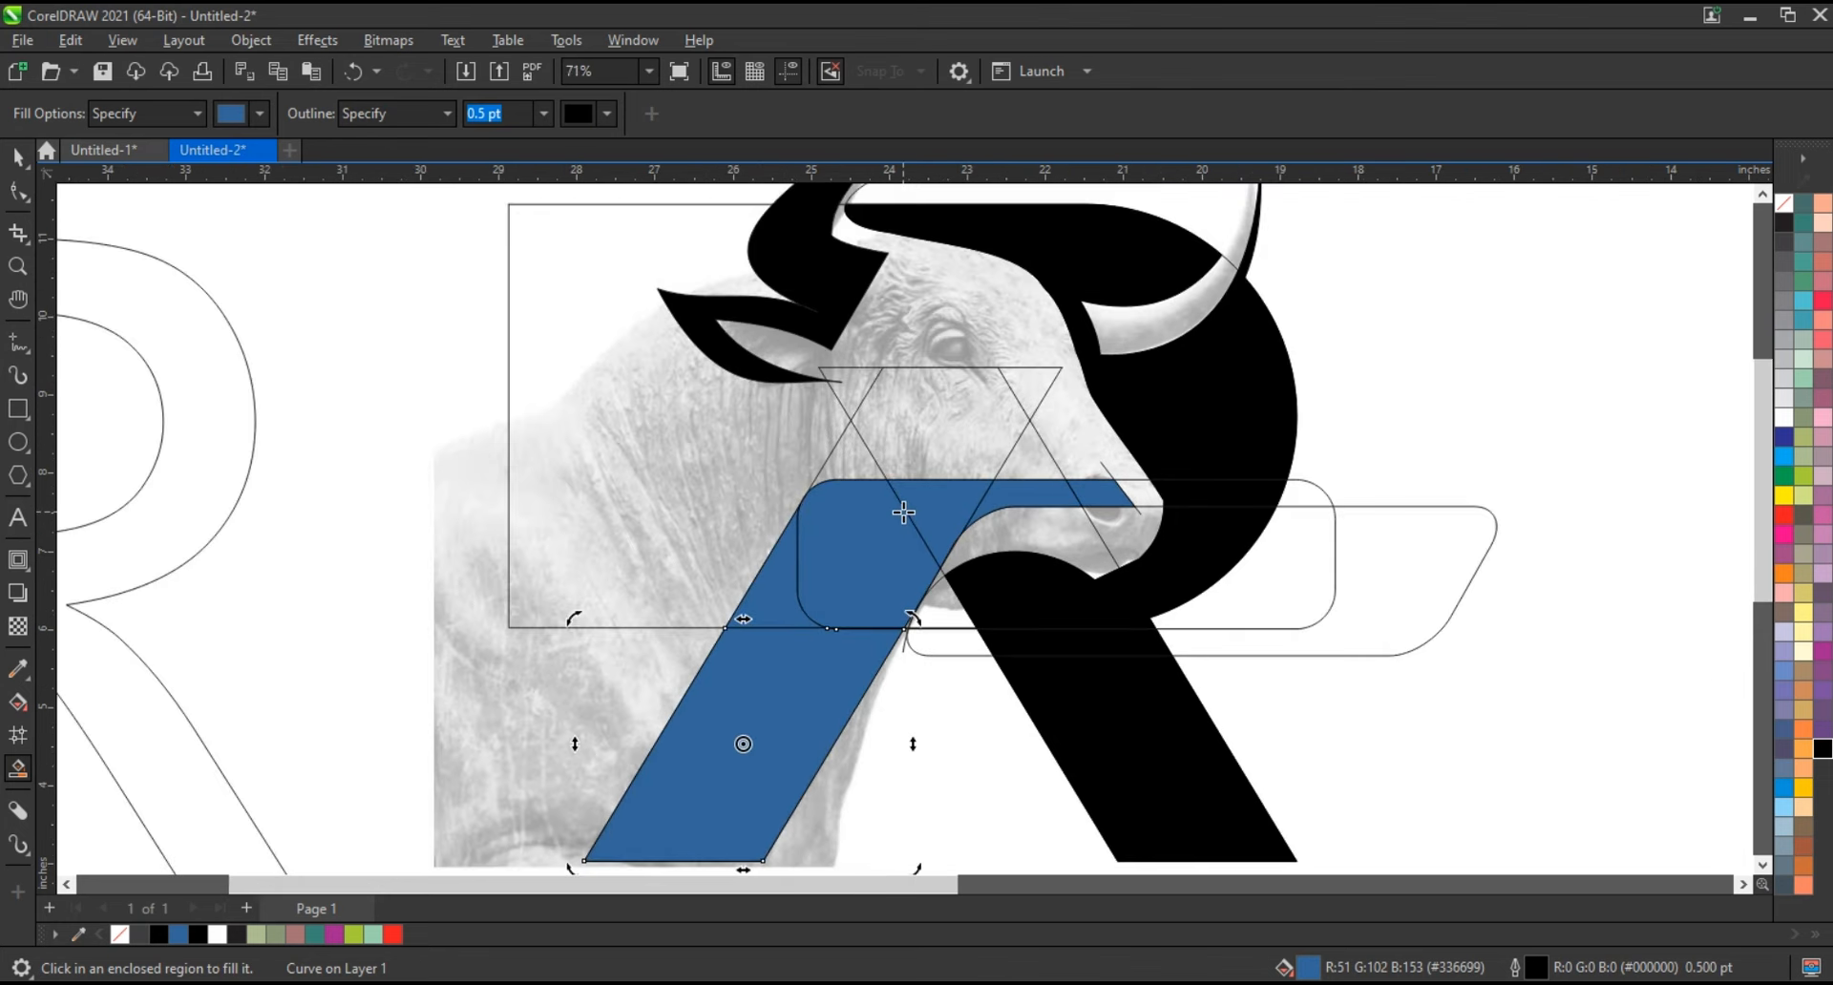
Delete the skewed rounded rectangle and the original rounded rectangle used as guides around the muzzle
click(16, 162)
click(1193, 536)
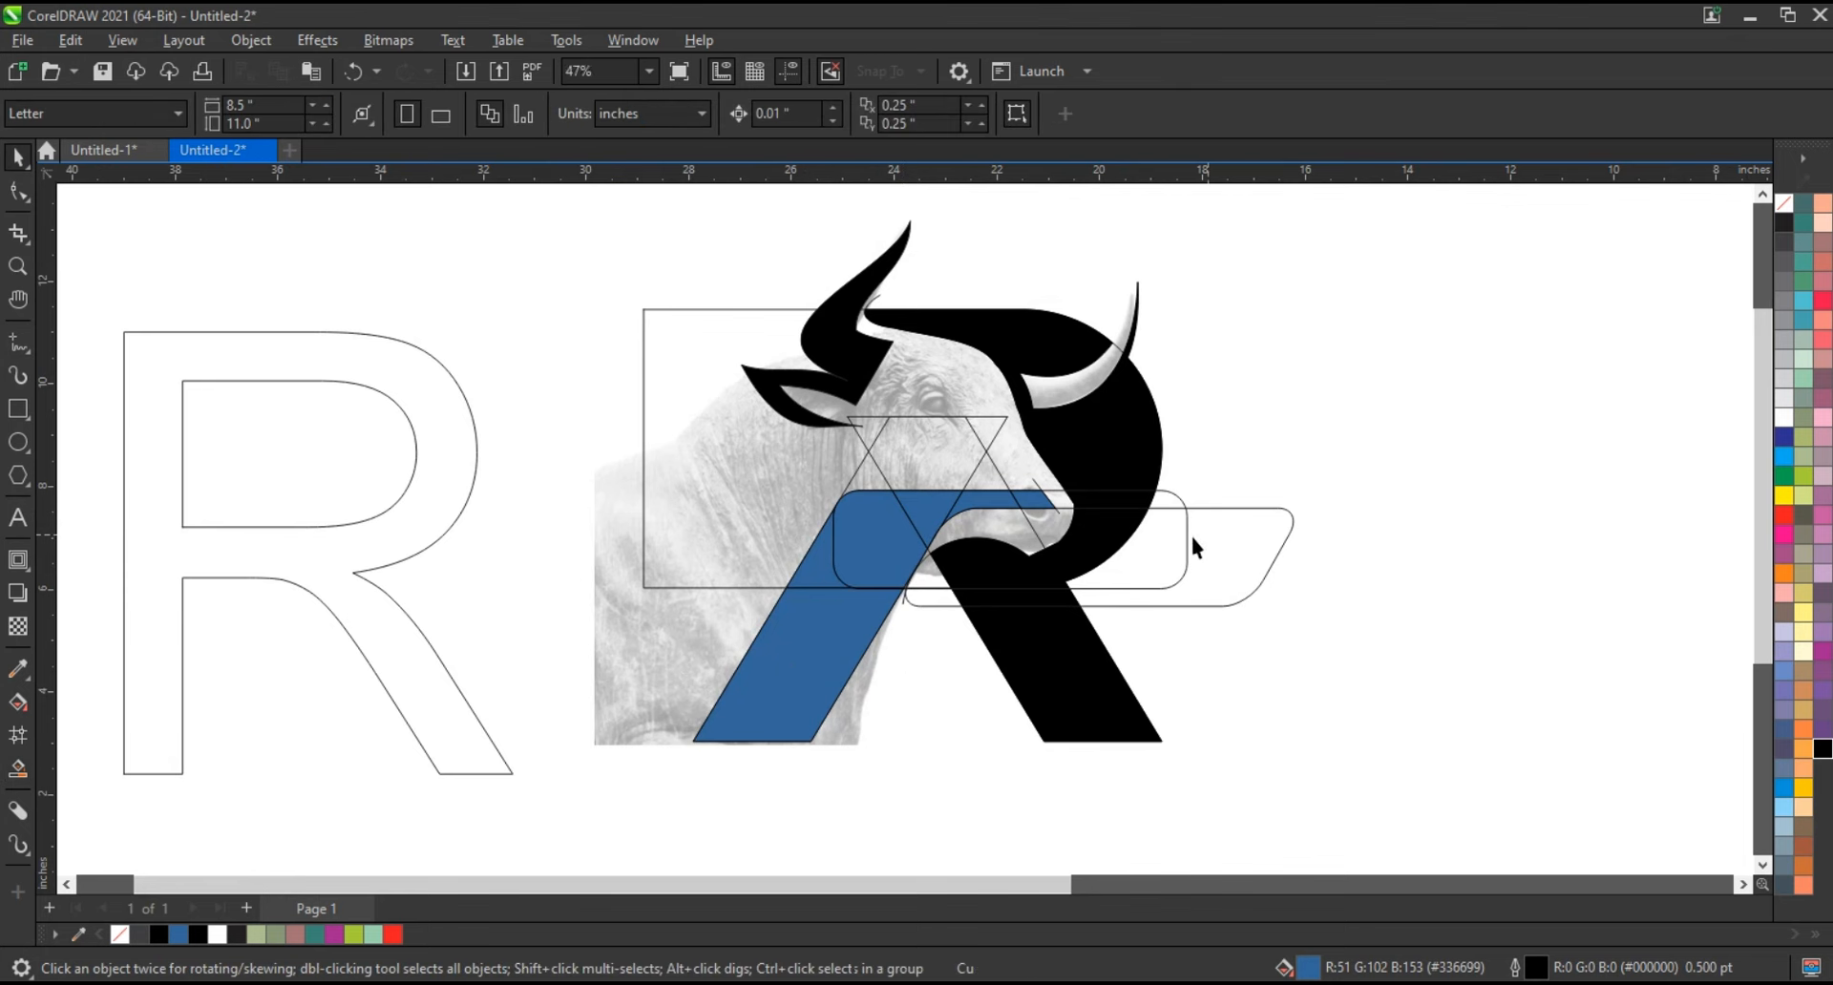
click(1189, 600)
key(Delete)
click(1175, 571)
click(1177, 577)
key(Delete)
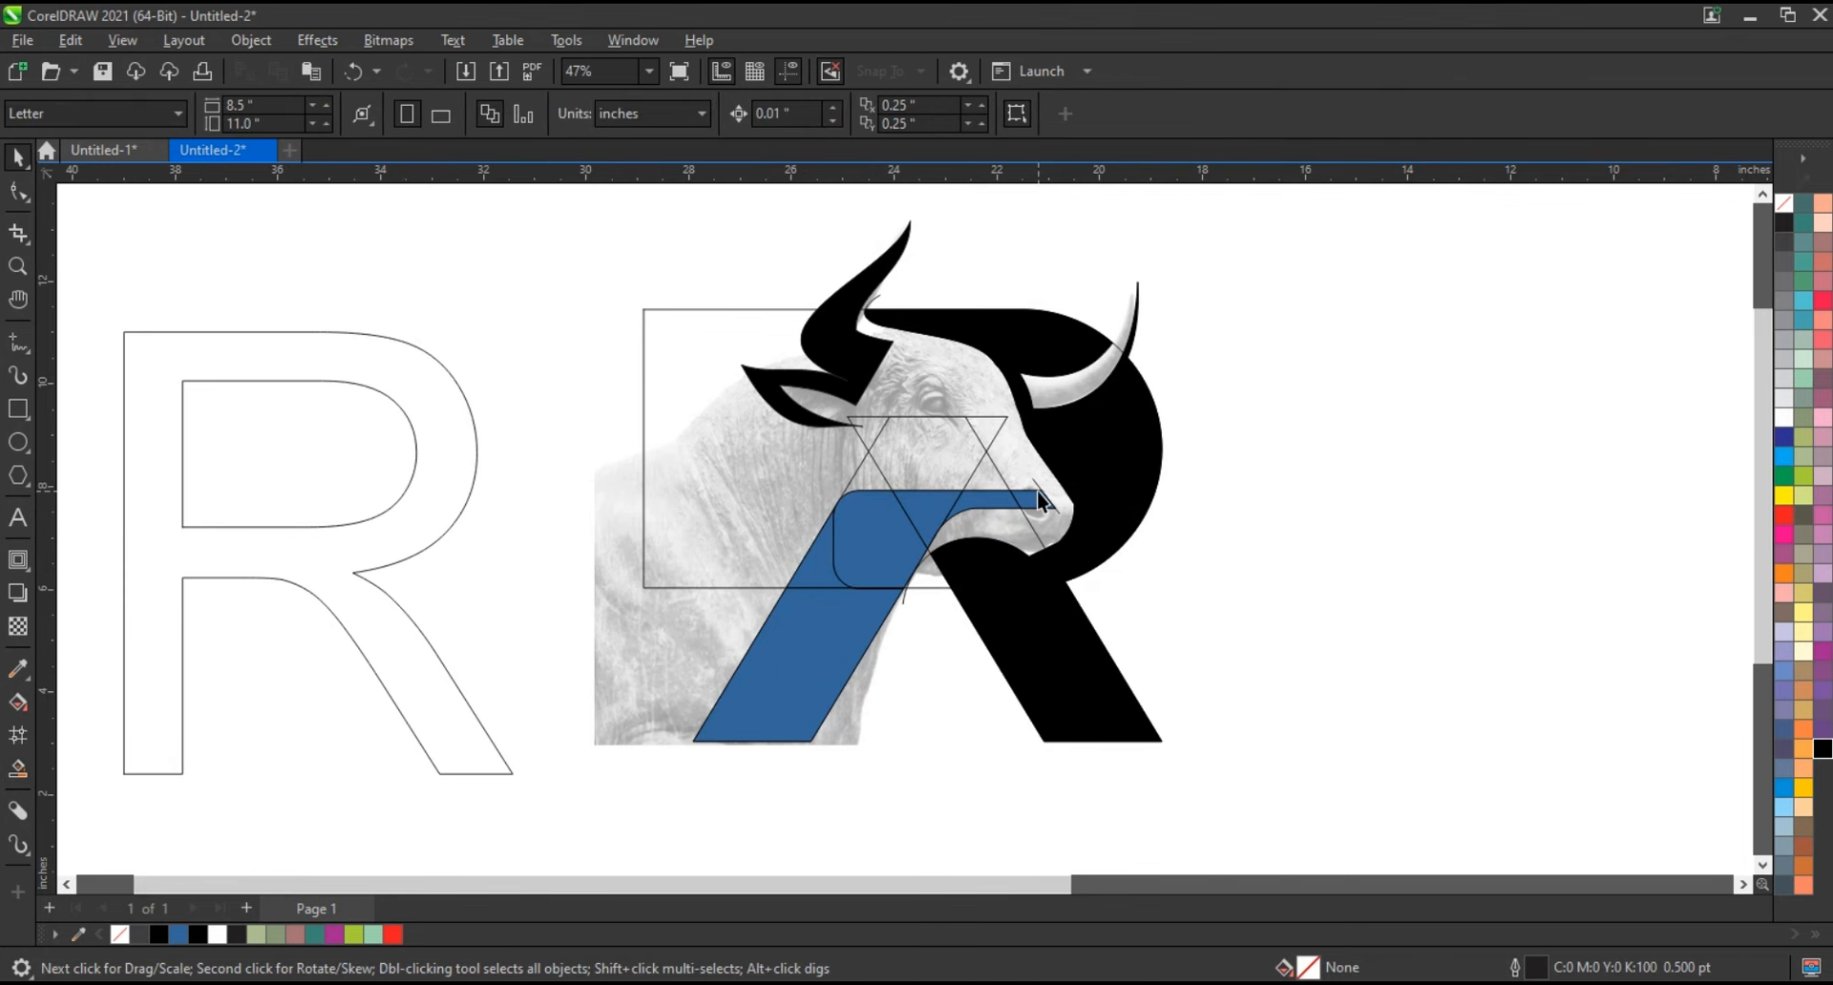
click(1037, 490)
key(Delete)
key(ctrl+z)
Delete the leg guide outlines crossing the face and the short diagonal line across the nostril
click(977, 438)
key(Delete)
click(983, 445)
key(Delete)
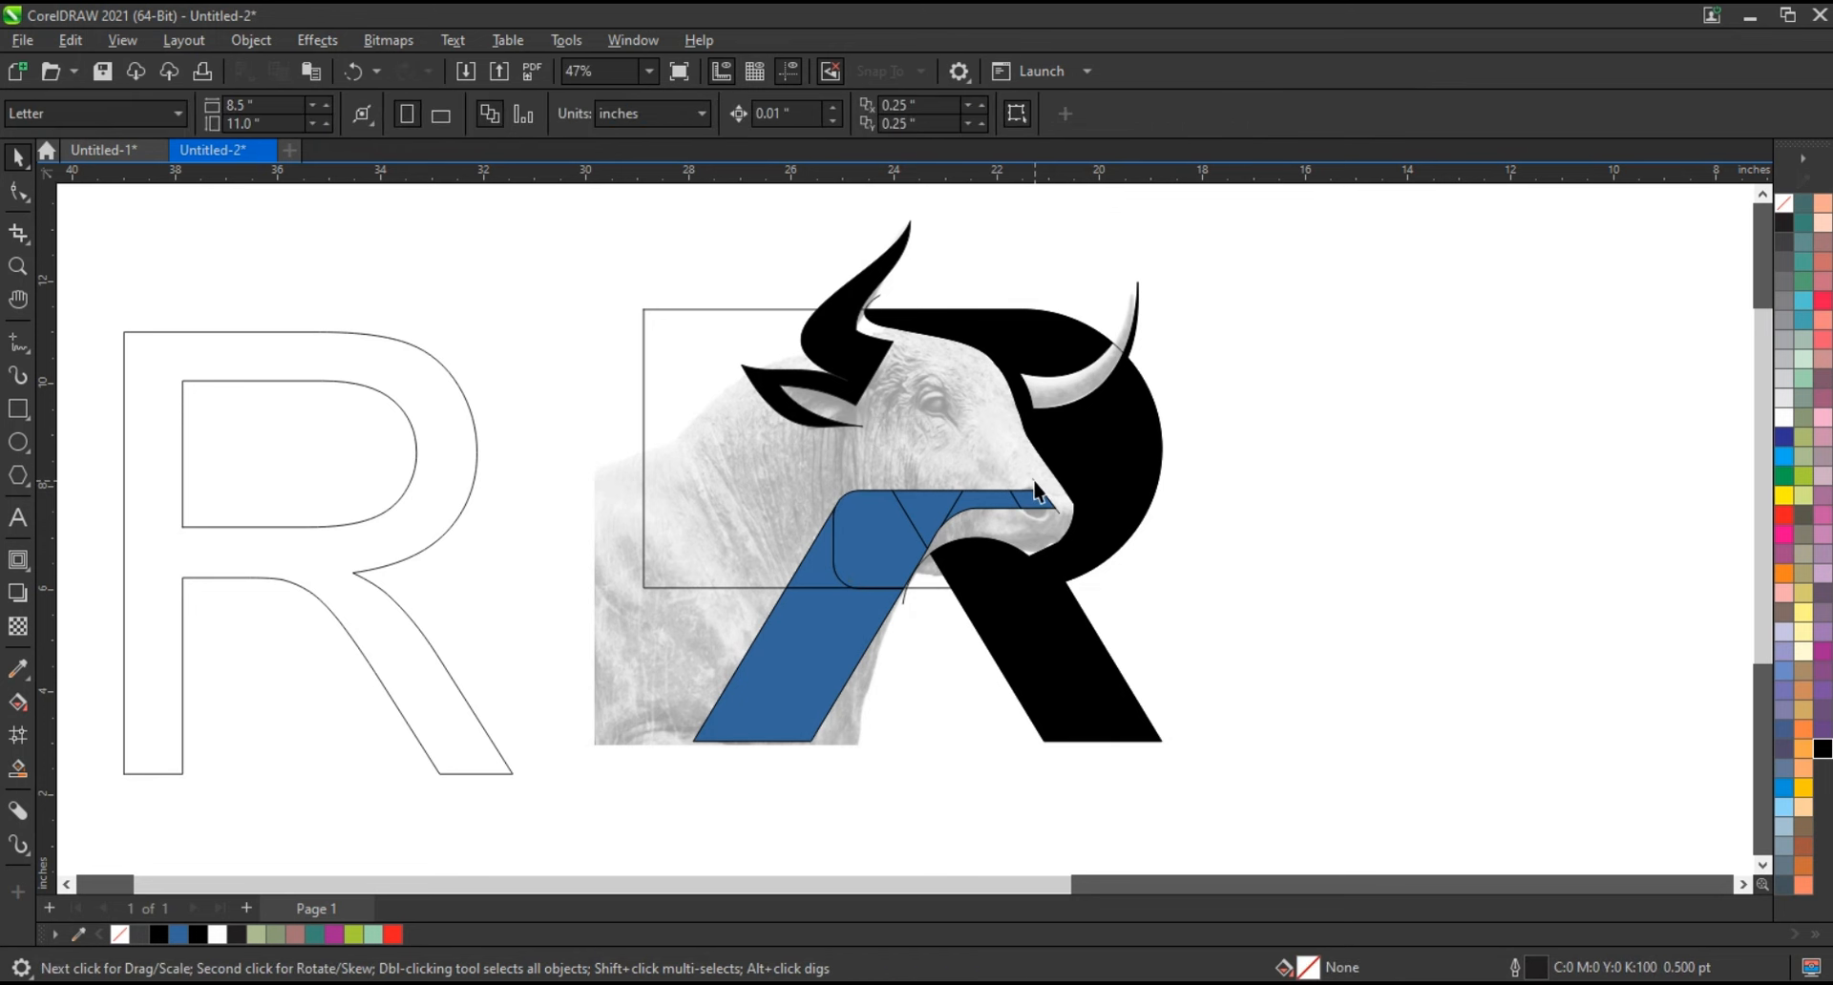
click(1034, 483)
key(Delete)
Delete the large rectangle outline behind the head and the leftover guide curve at the throat
click(749, 588)
key(Delete)
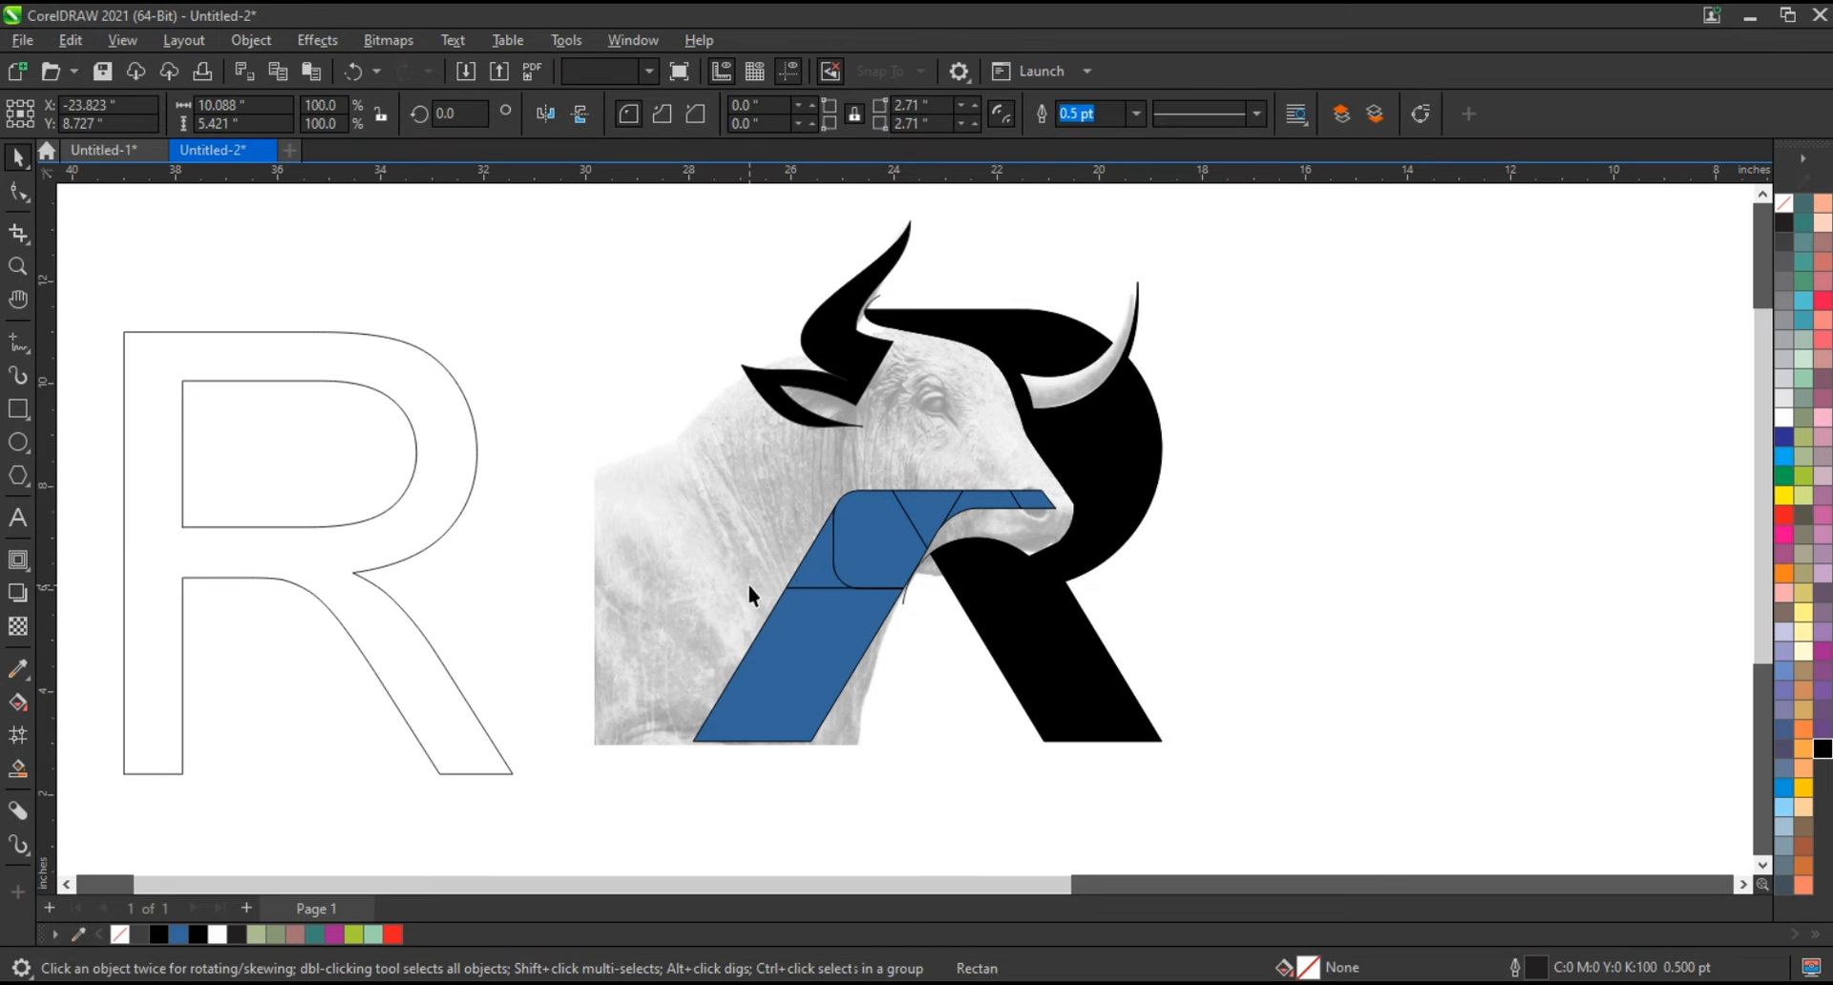
click(905, 601)
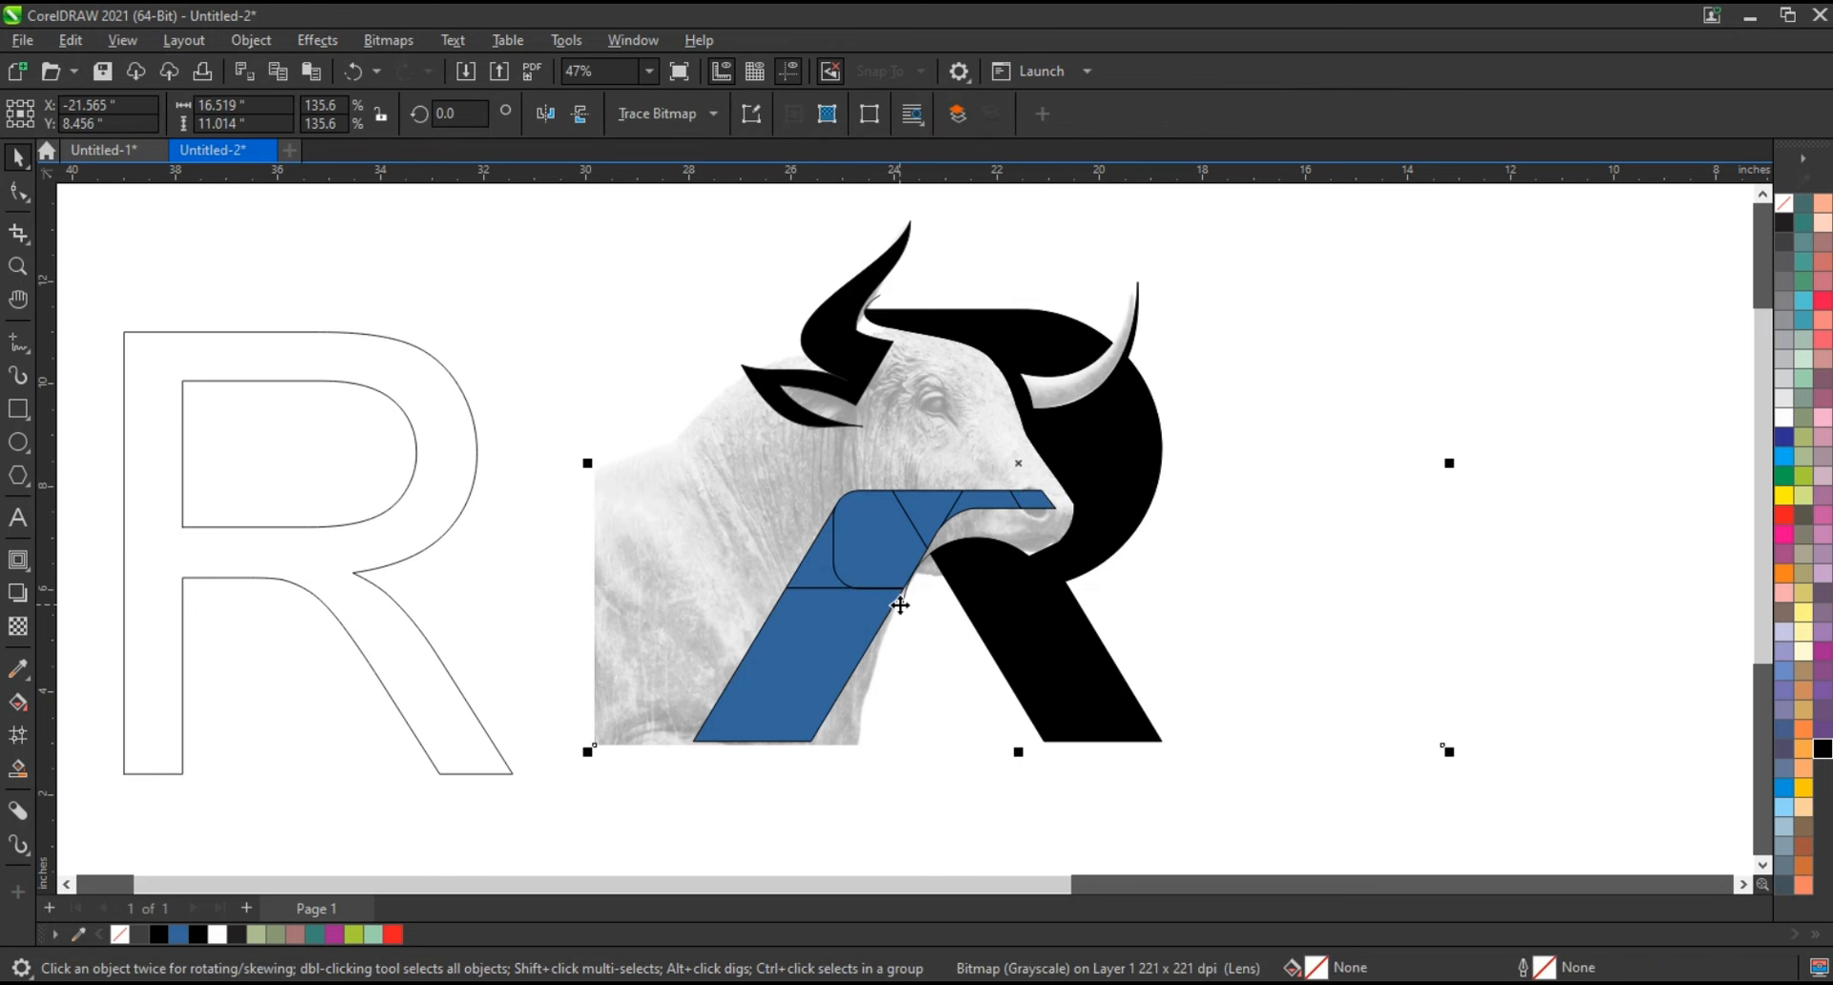
click(905, 603)
click(902, 598)
key(Delete)
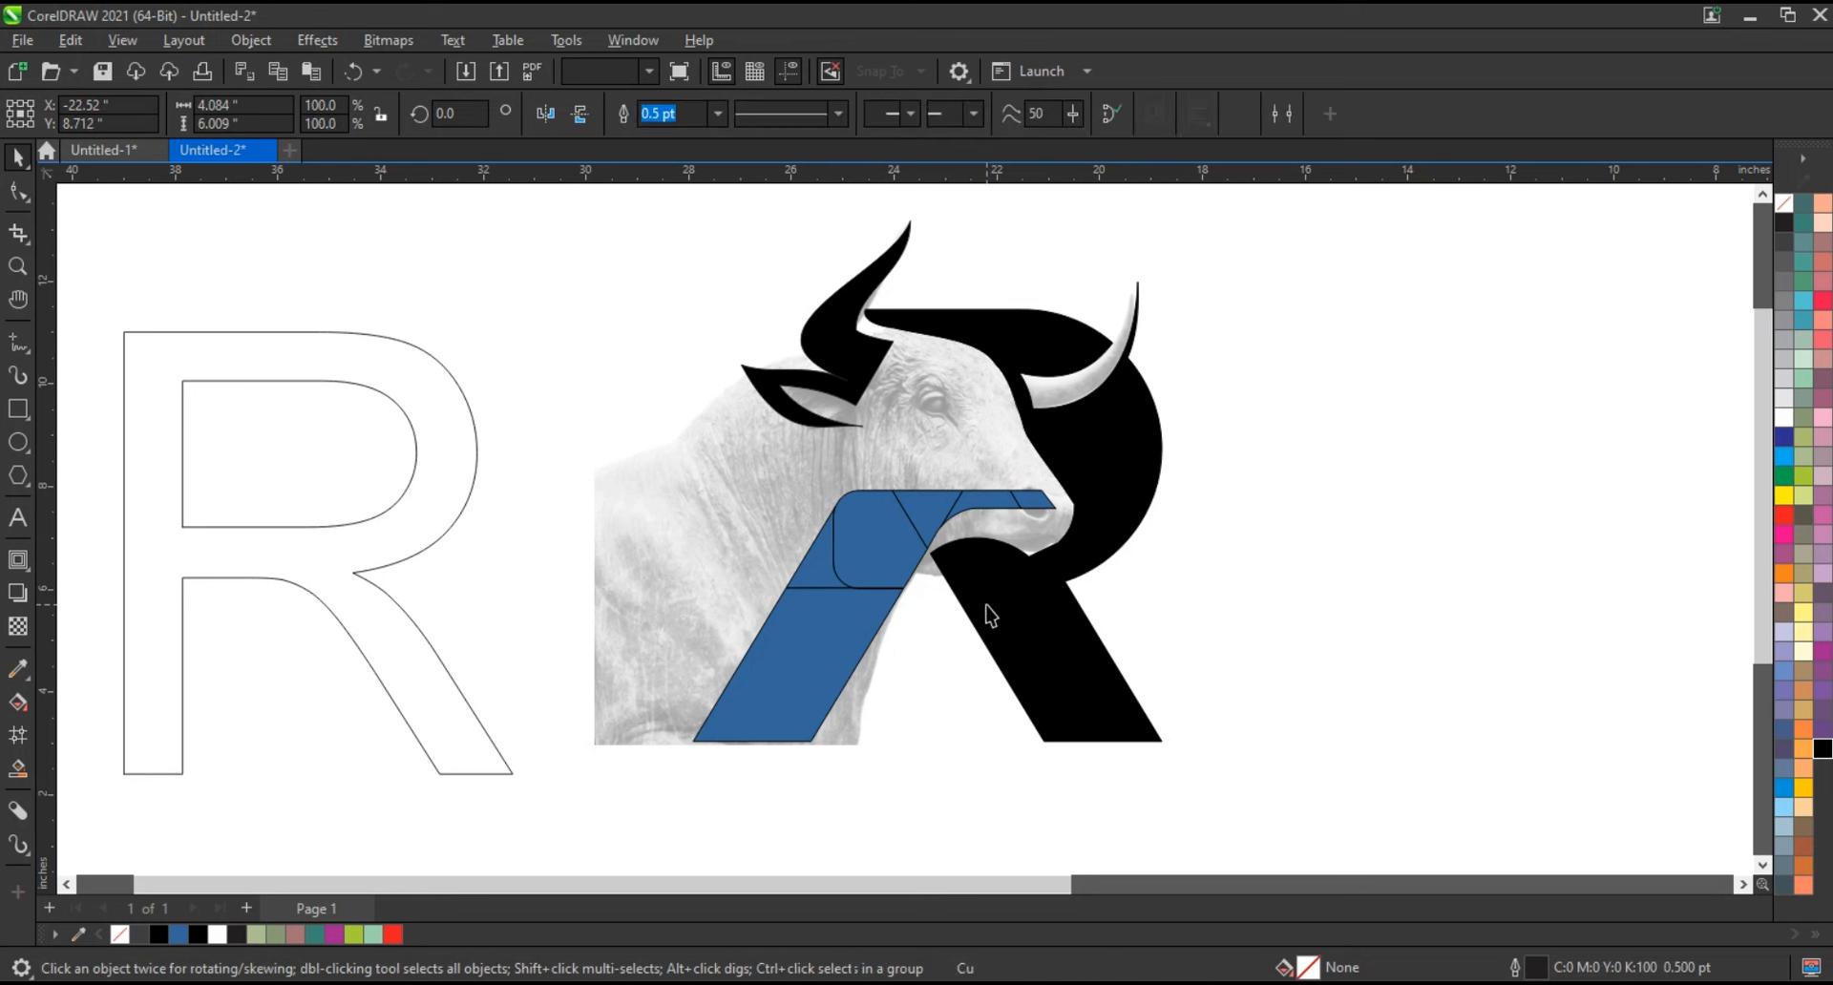
Select all the blue pieces of the muzzle strip and mirrored leg and weld them into one shape
click(1012, 506)
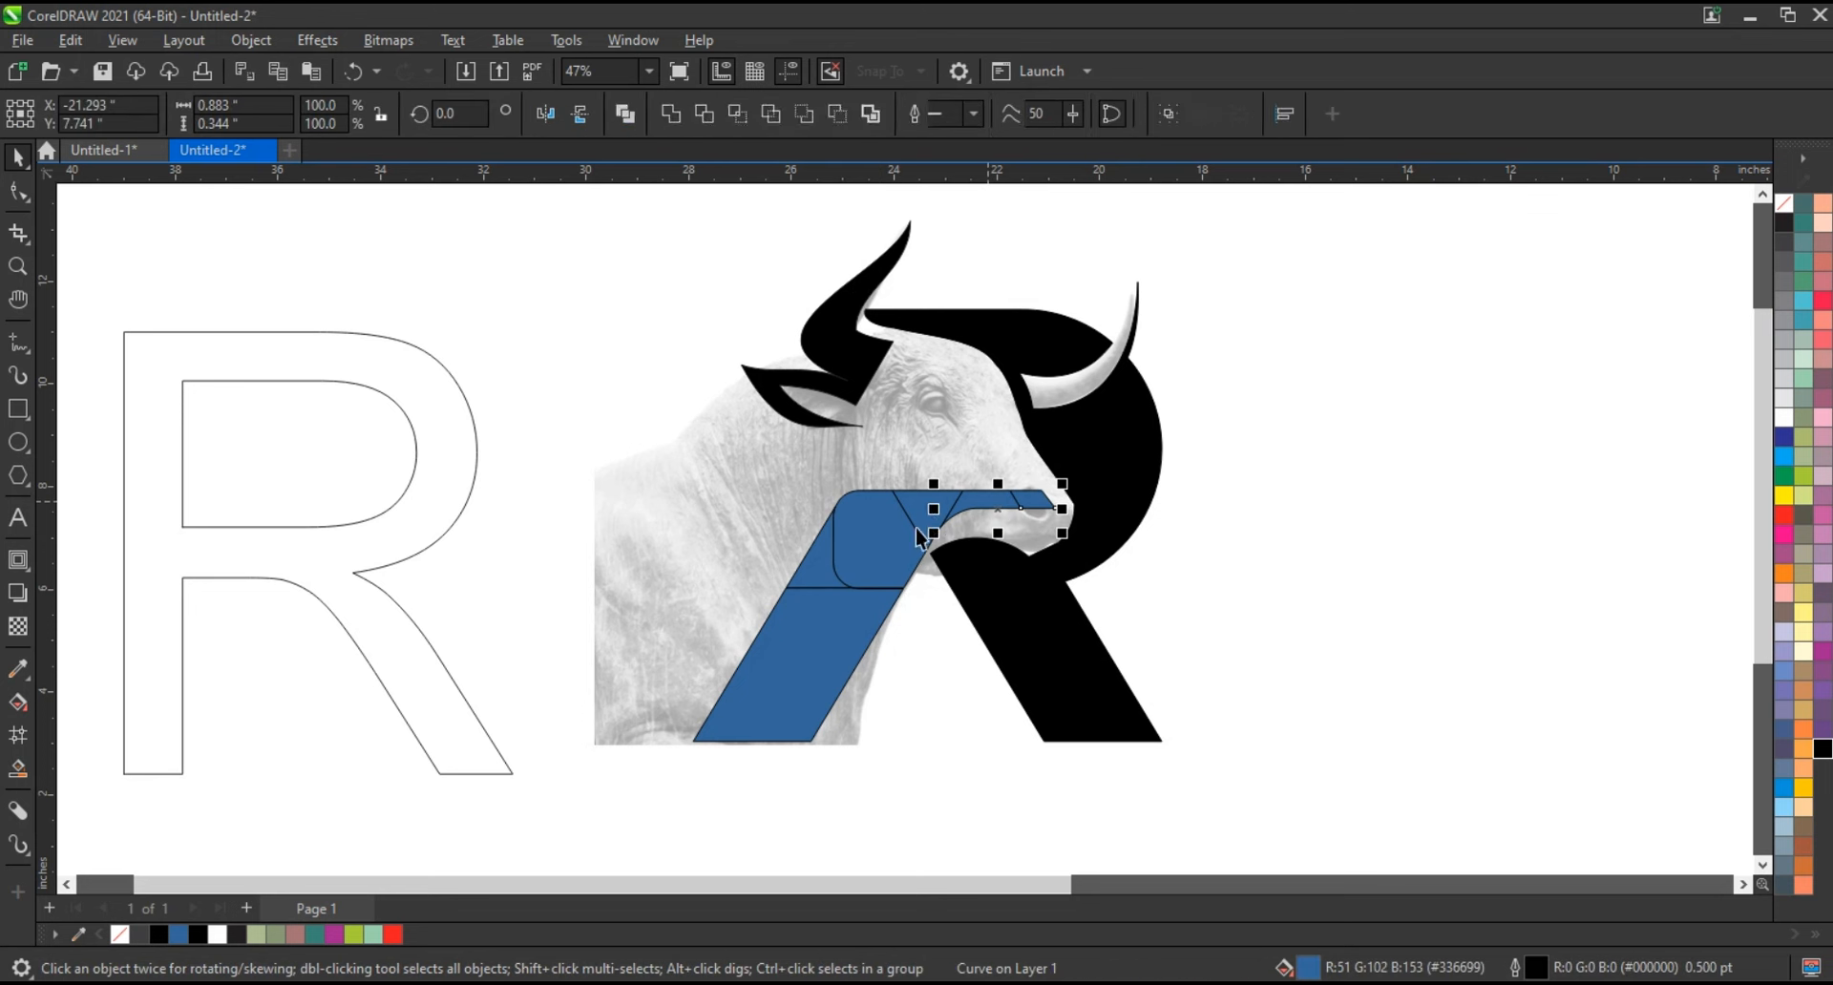
shift+click(865, 546)
shift+click(813, 575)
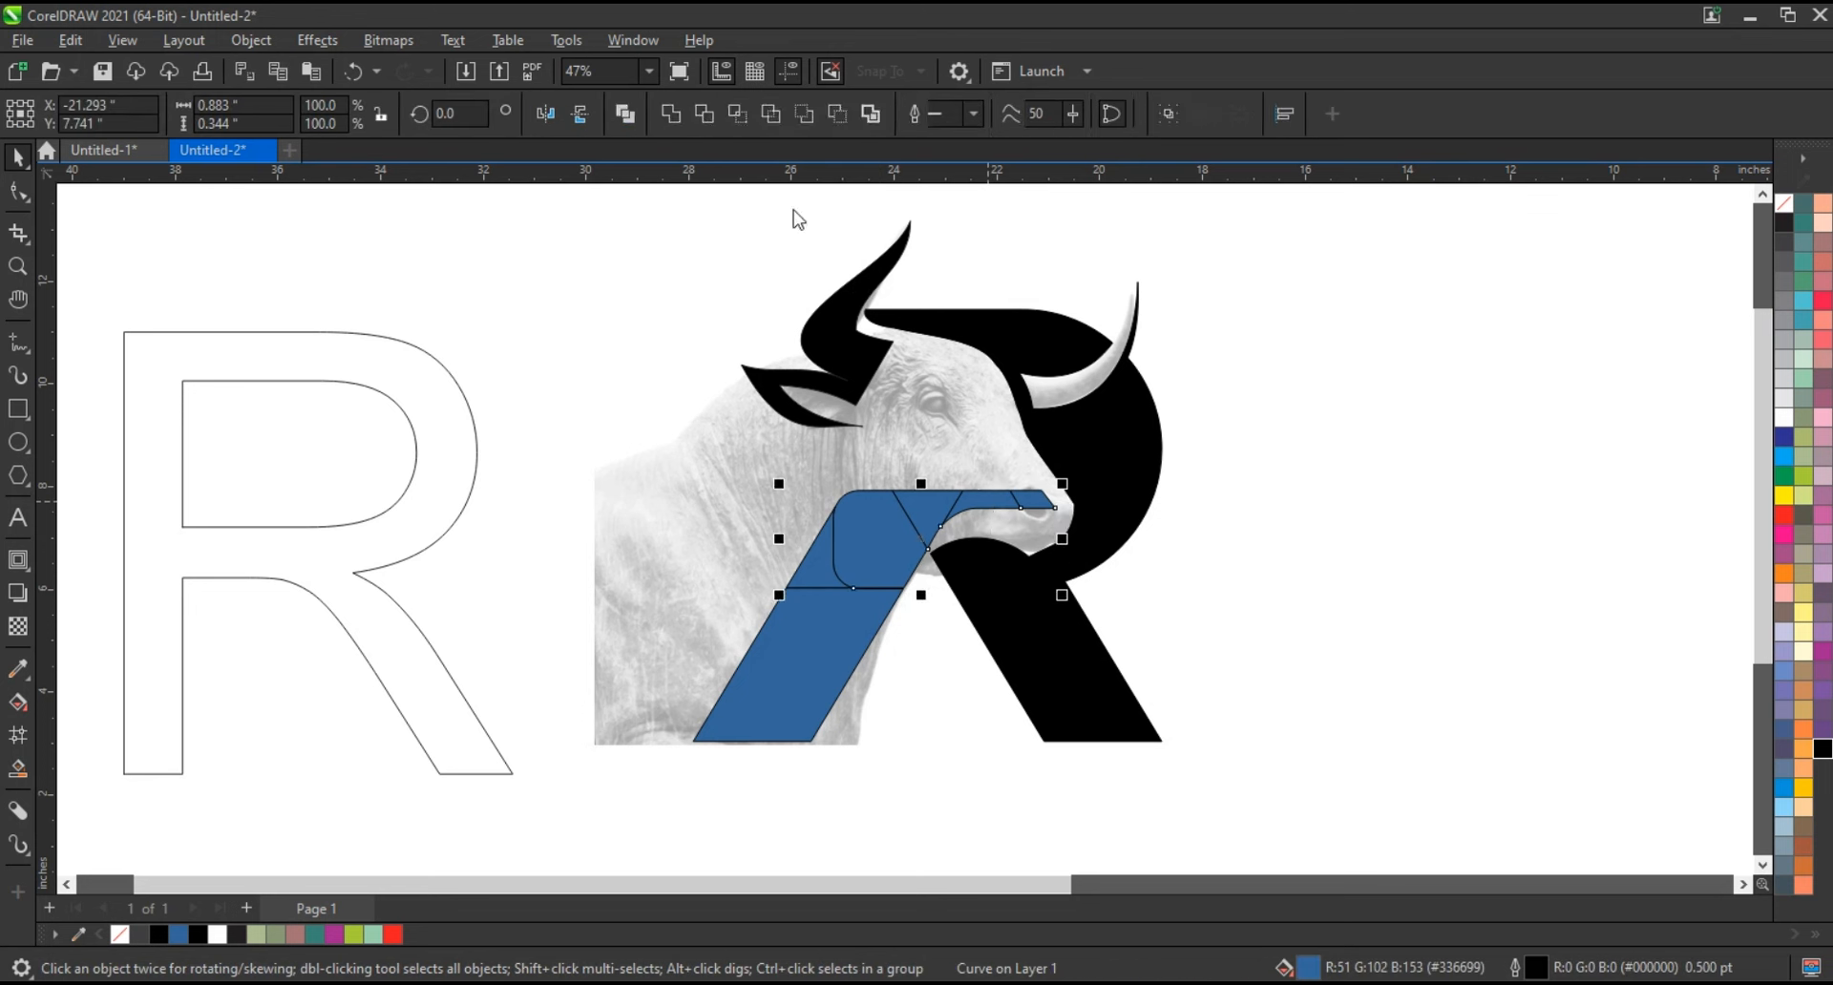
click(673, 114)
shift+click(805, 638)
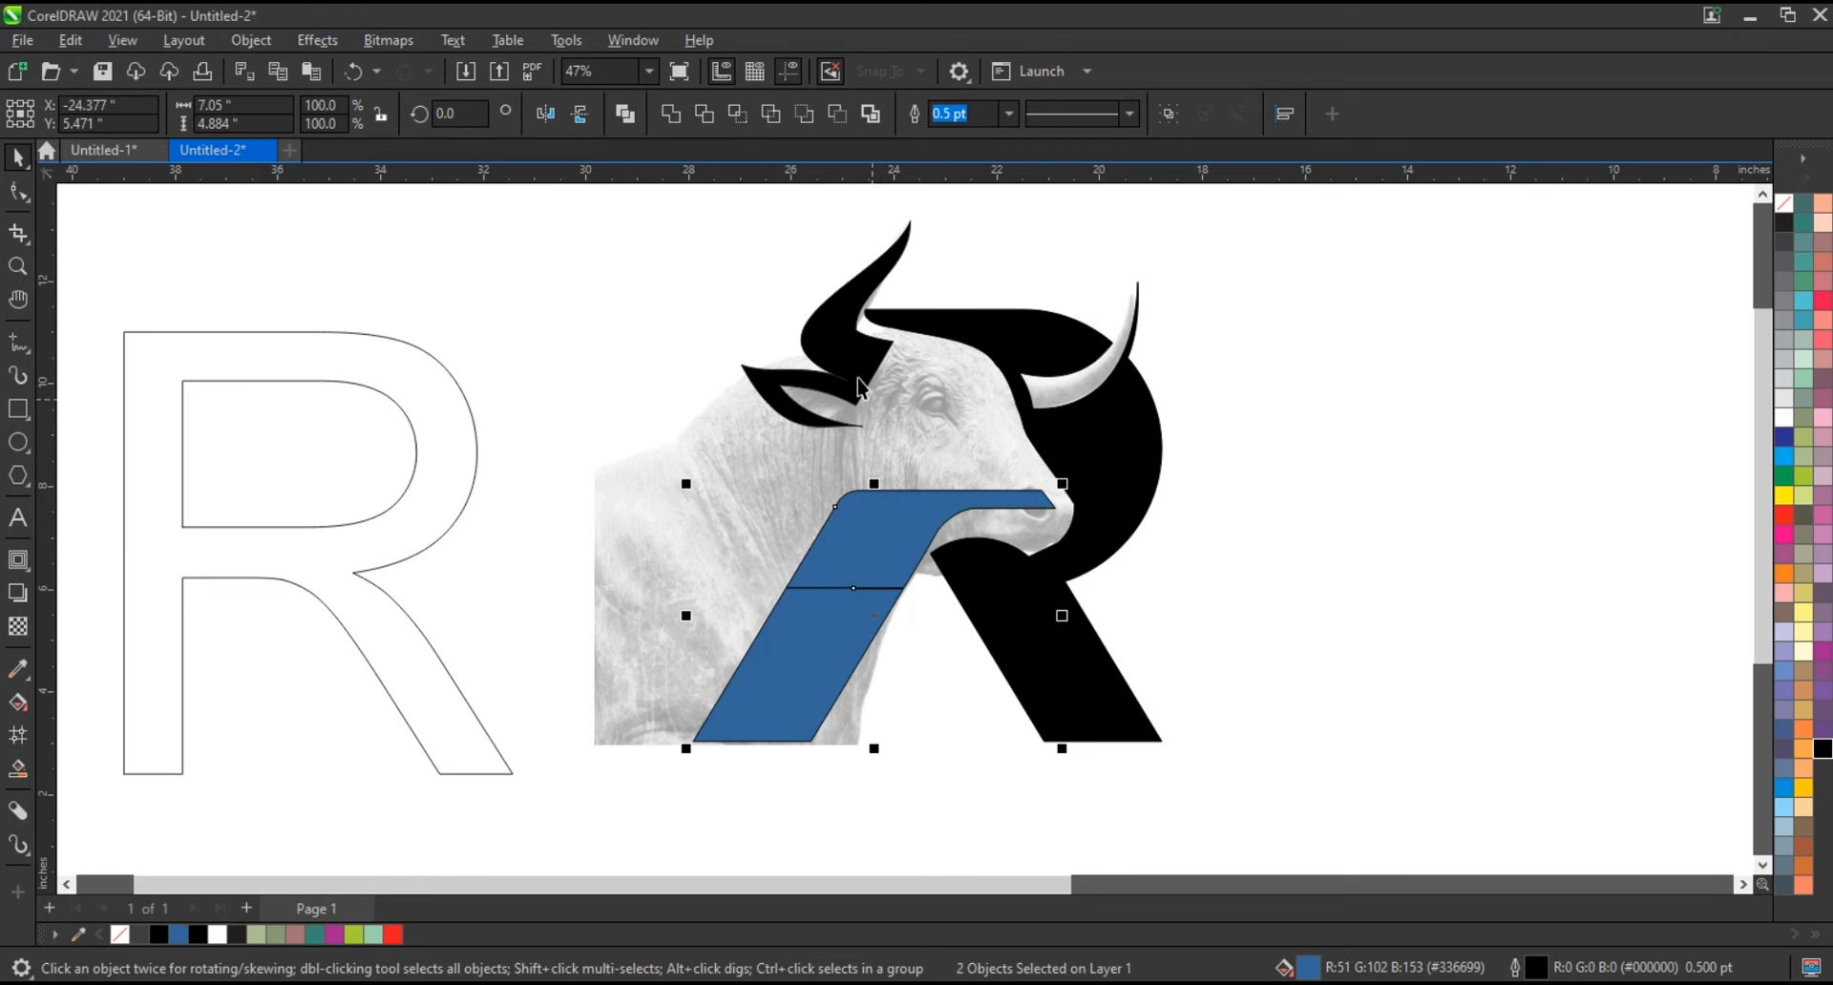
click(670, 115)
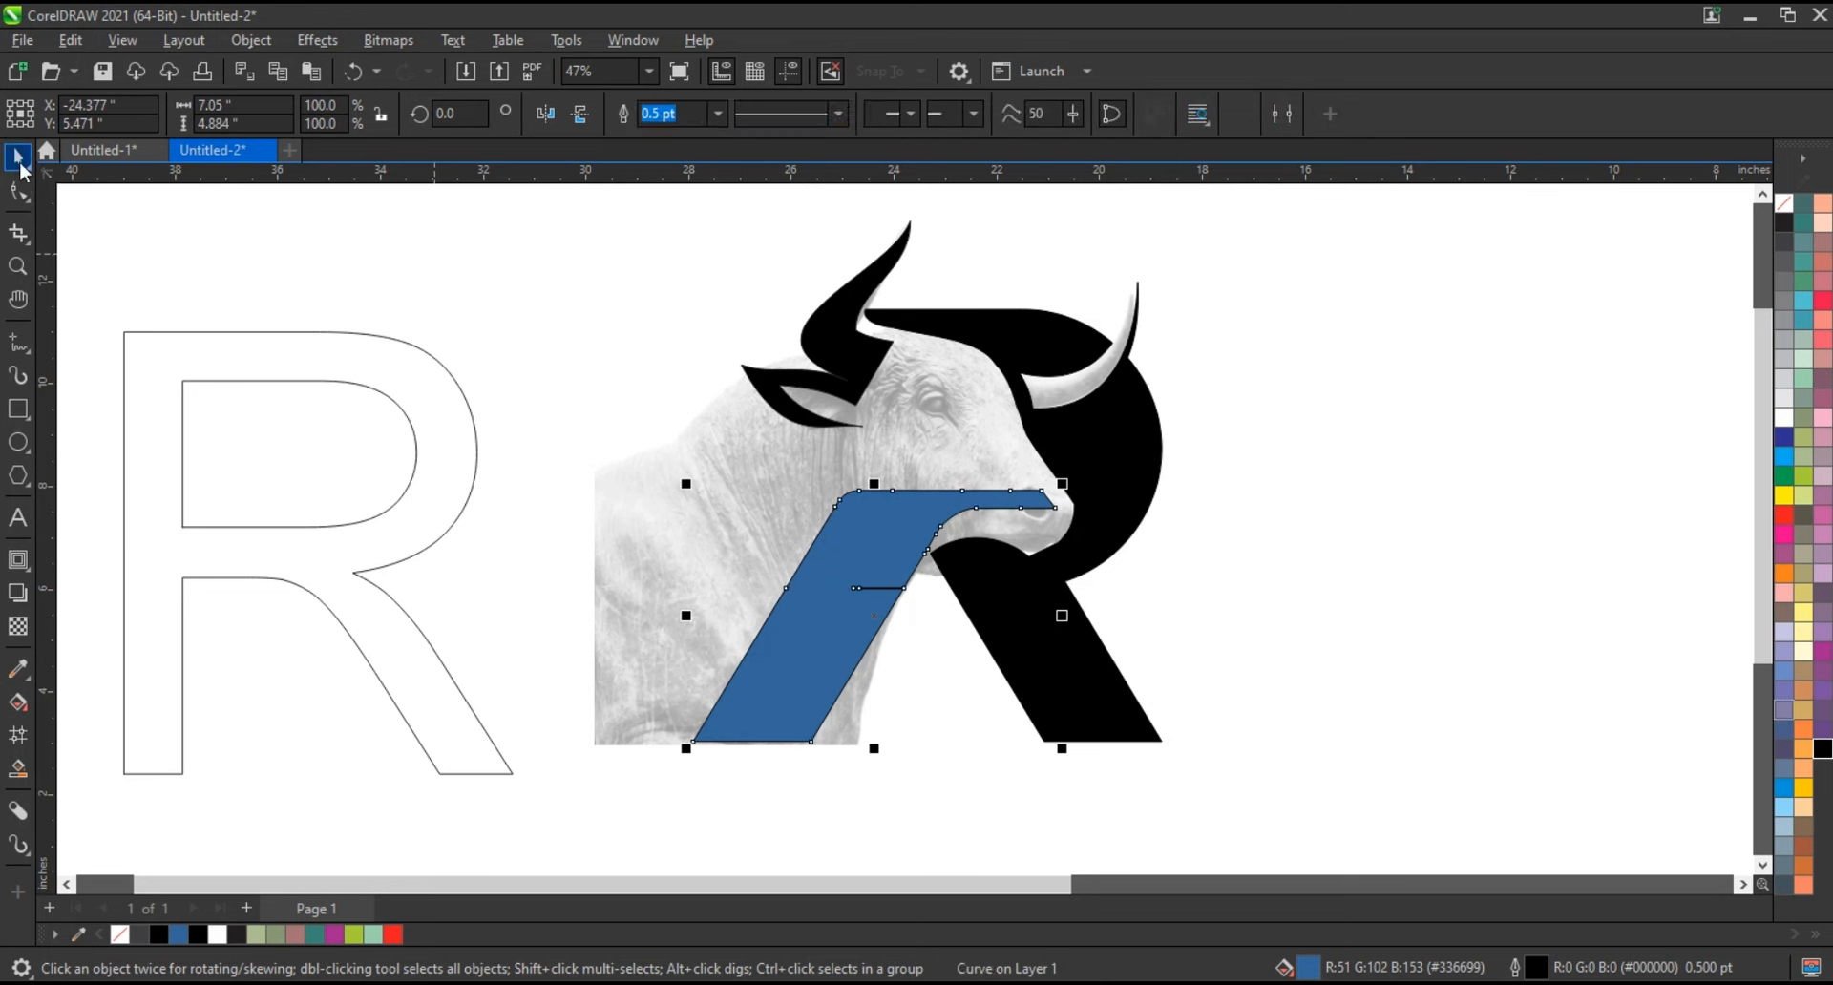
Remove the stray nodes that form the leftover horizontal slit inside the blue leg with the Shape tool
click(18, 190)
drag(868, 608, 876, 621)
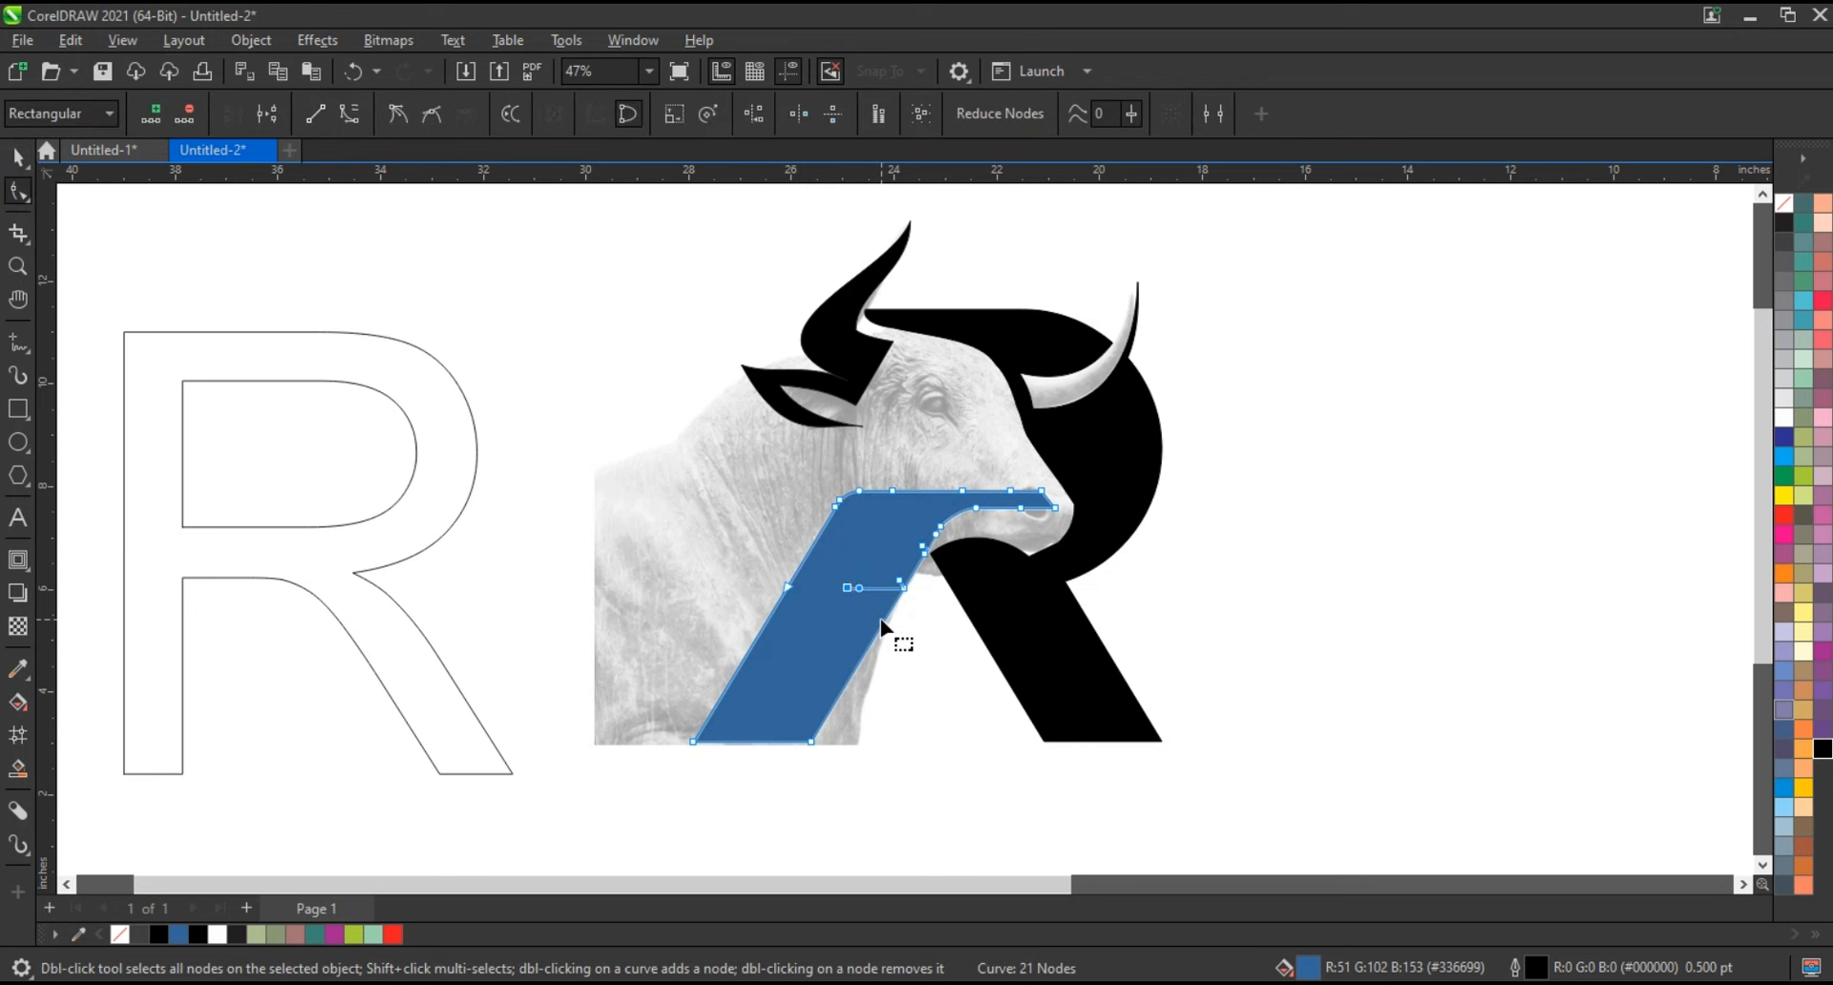
key(Delete)
click(877, 588)
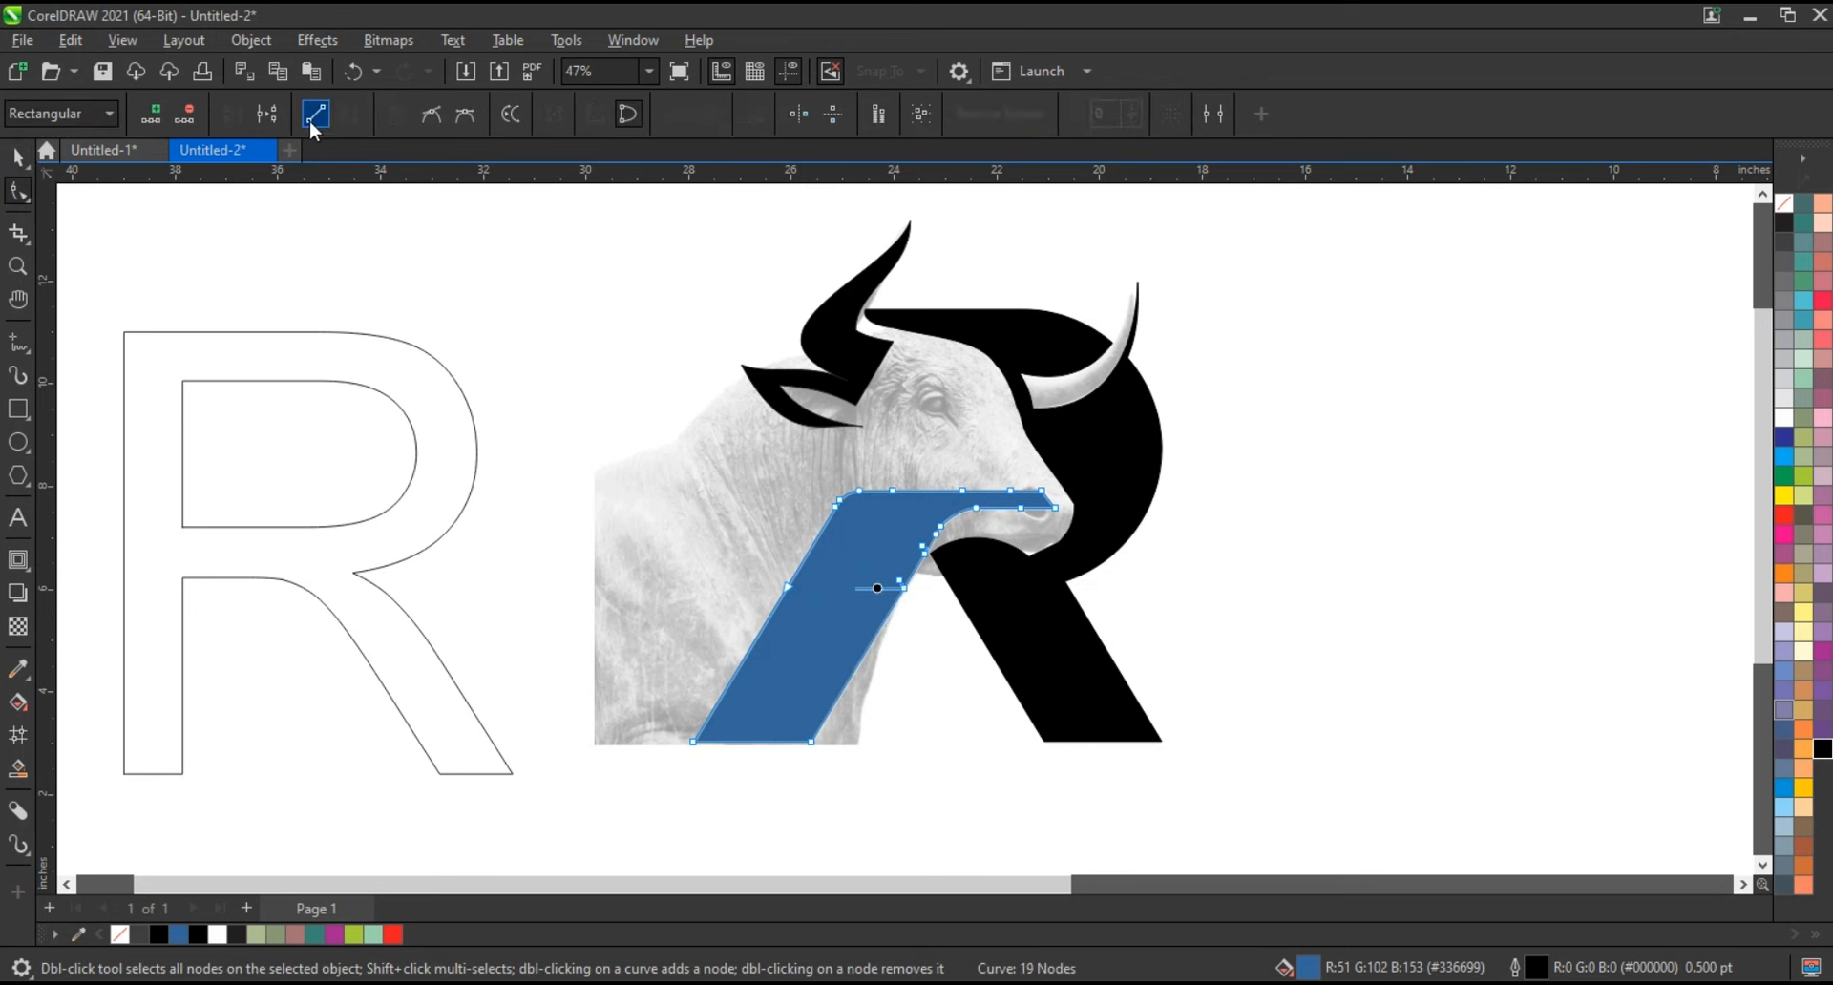
click(898, 585)
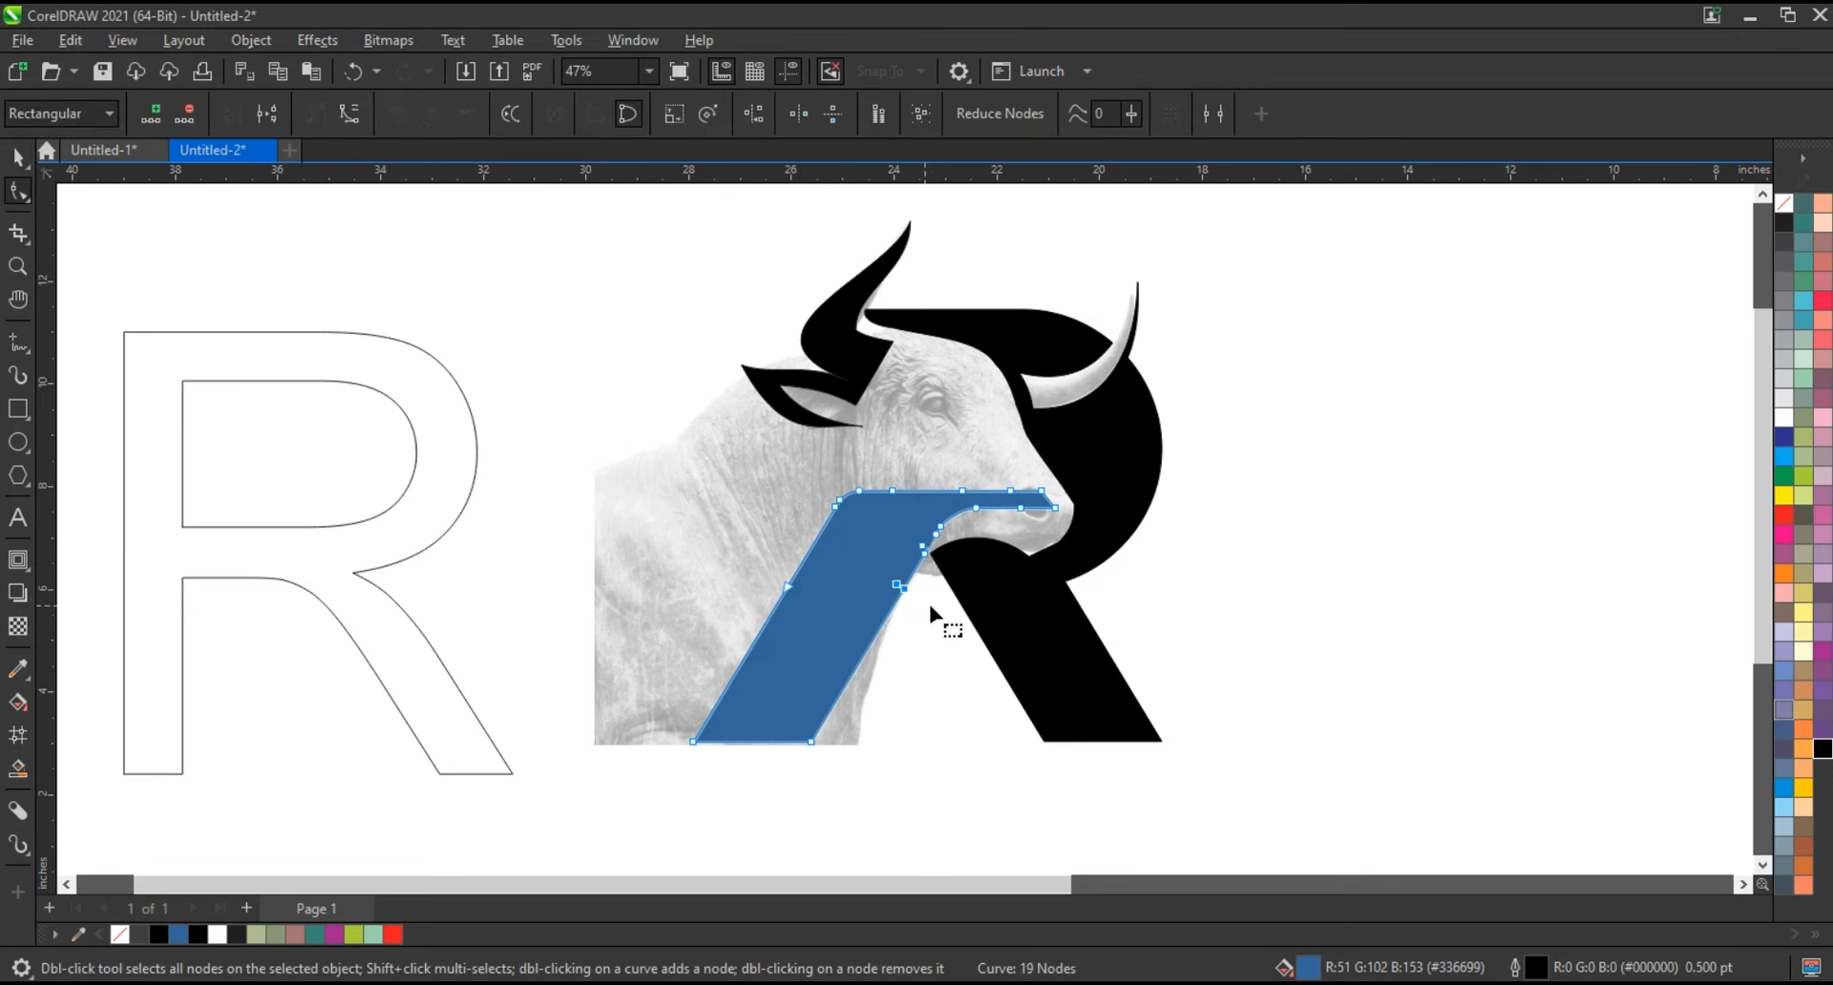
key(Delete)
Fill the welded blue leg shape with black
click(18, 158)
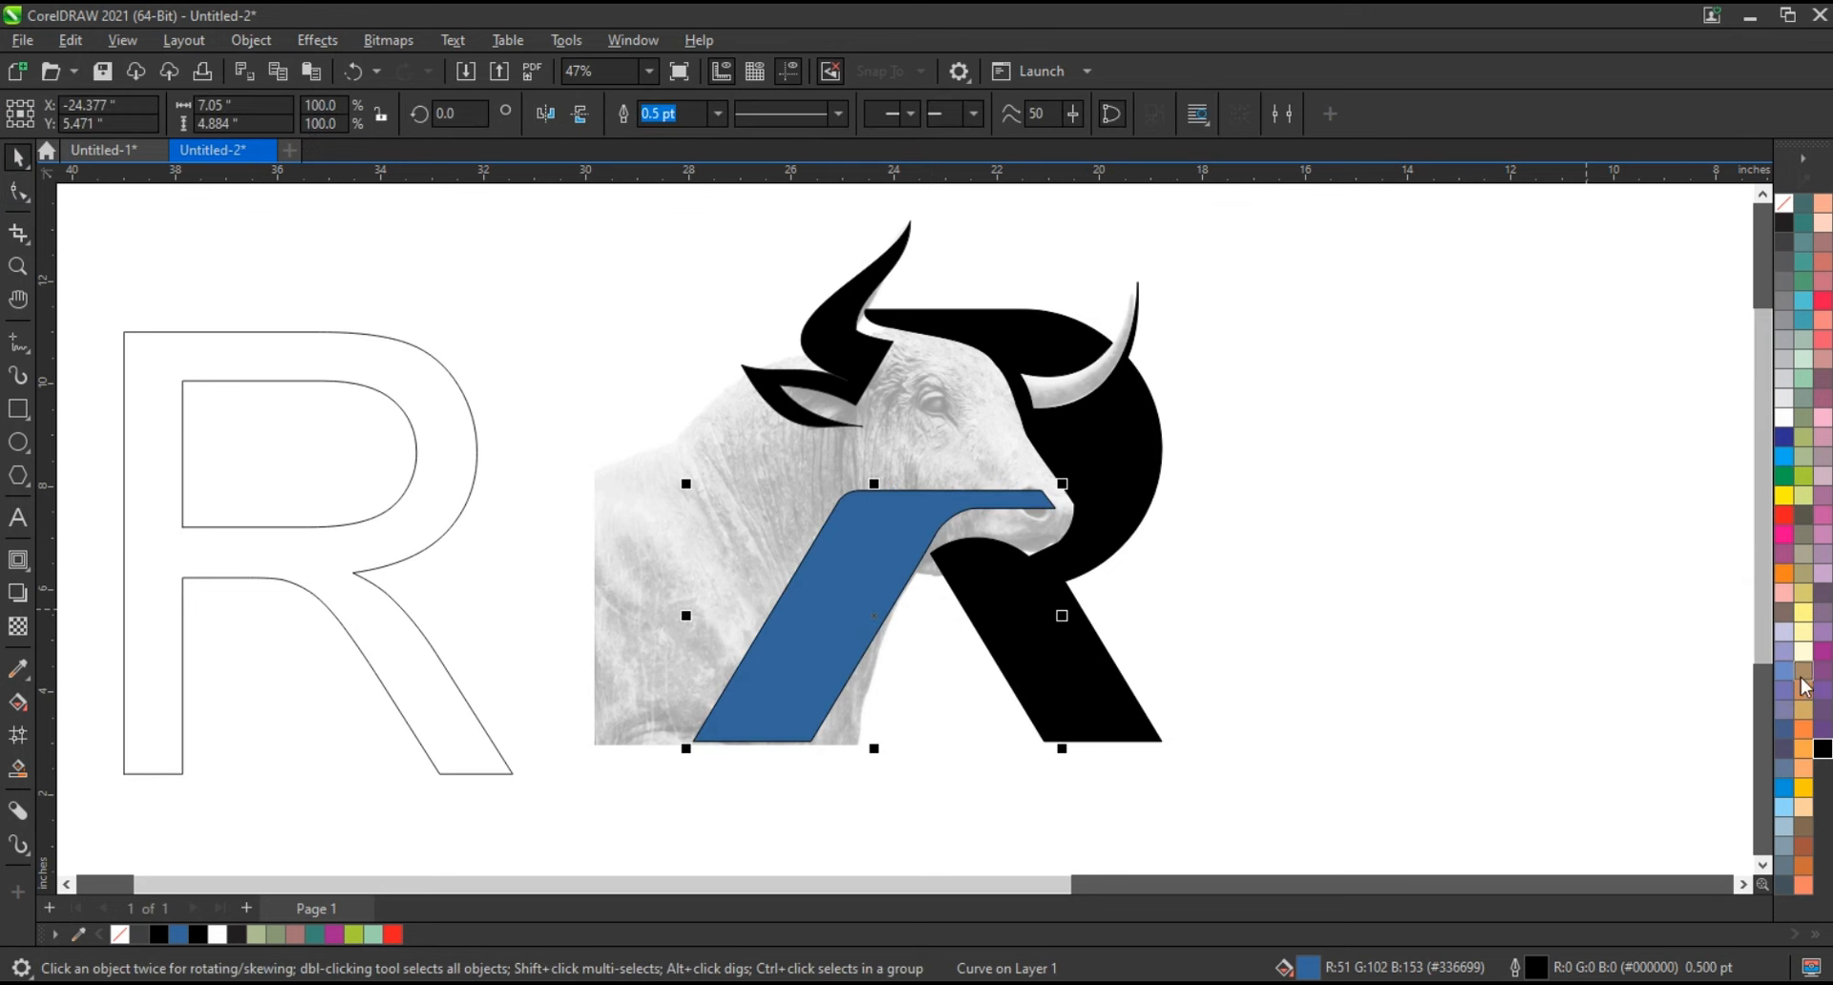
click(1821, 748)
click(1509, 564)
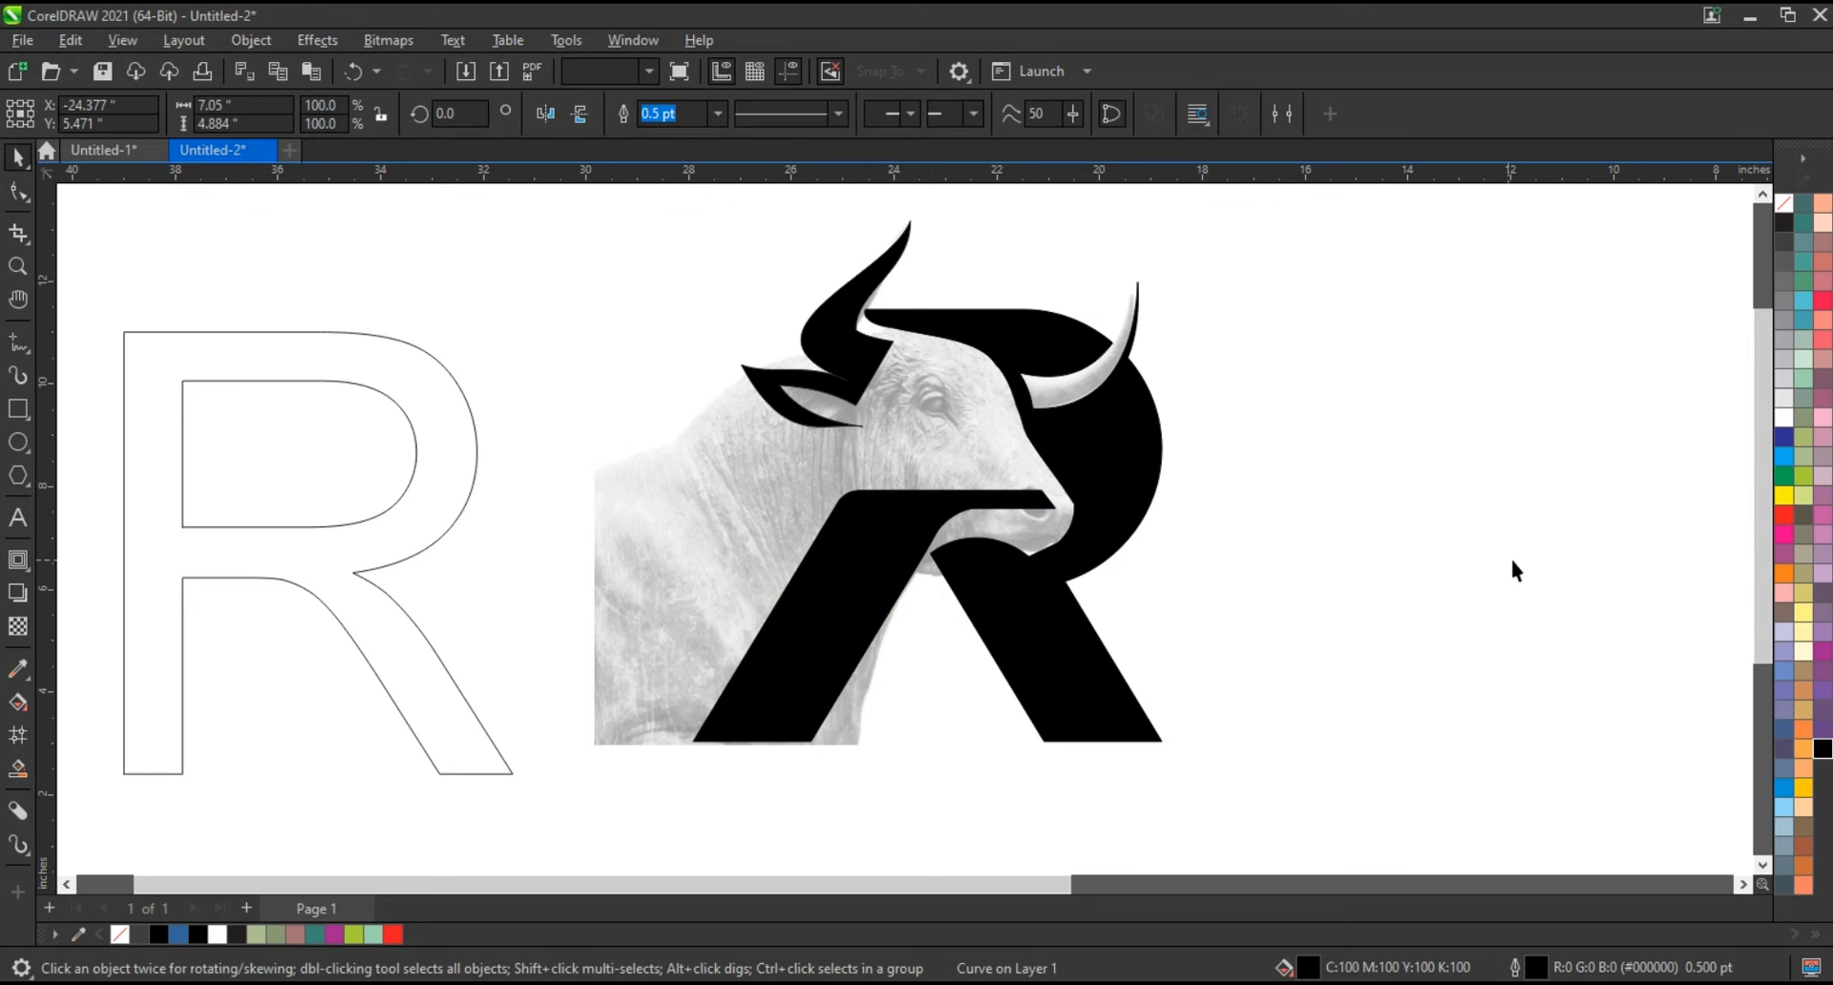
Draw a closed four-point outline about 1.44 by 1.38 in over the bull's eye, tapering down toward the muzzle
click(17, 266)
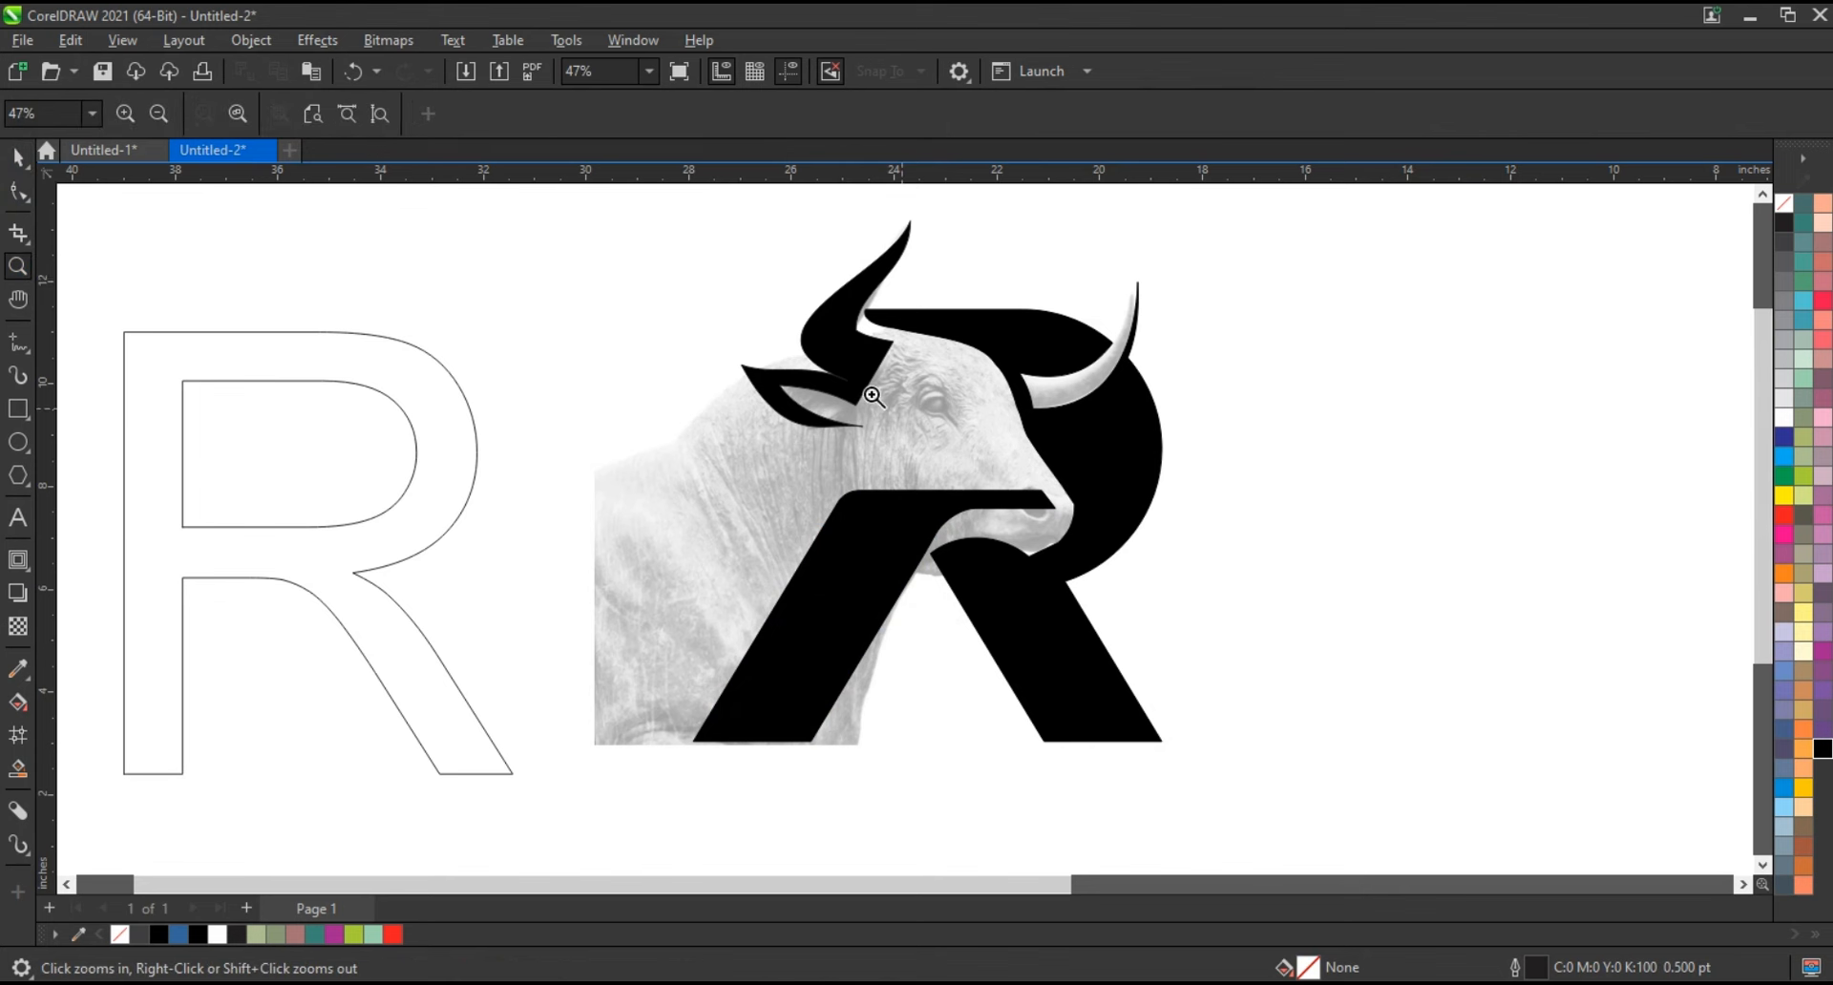
drag(759, 278, 1228, 567)
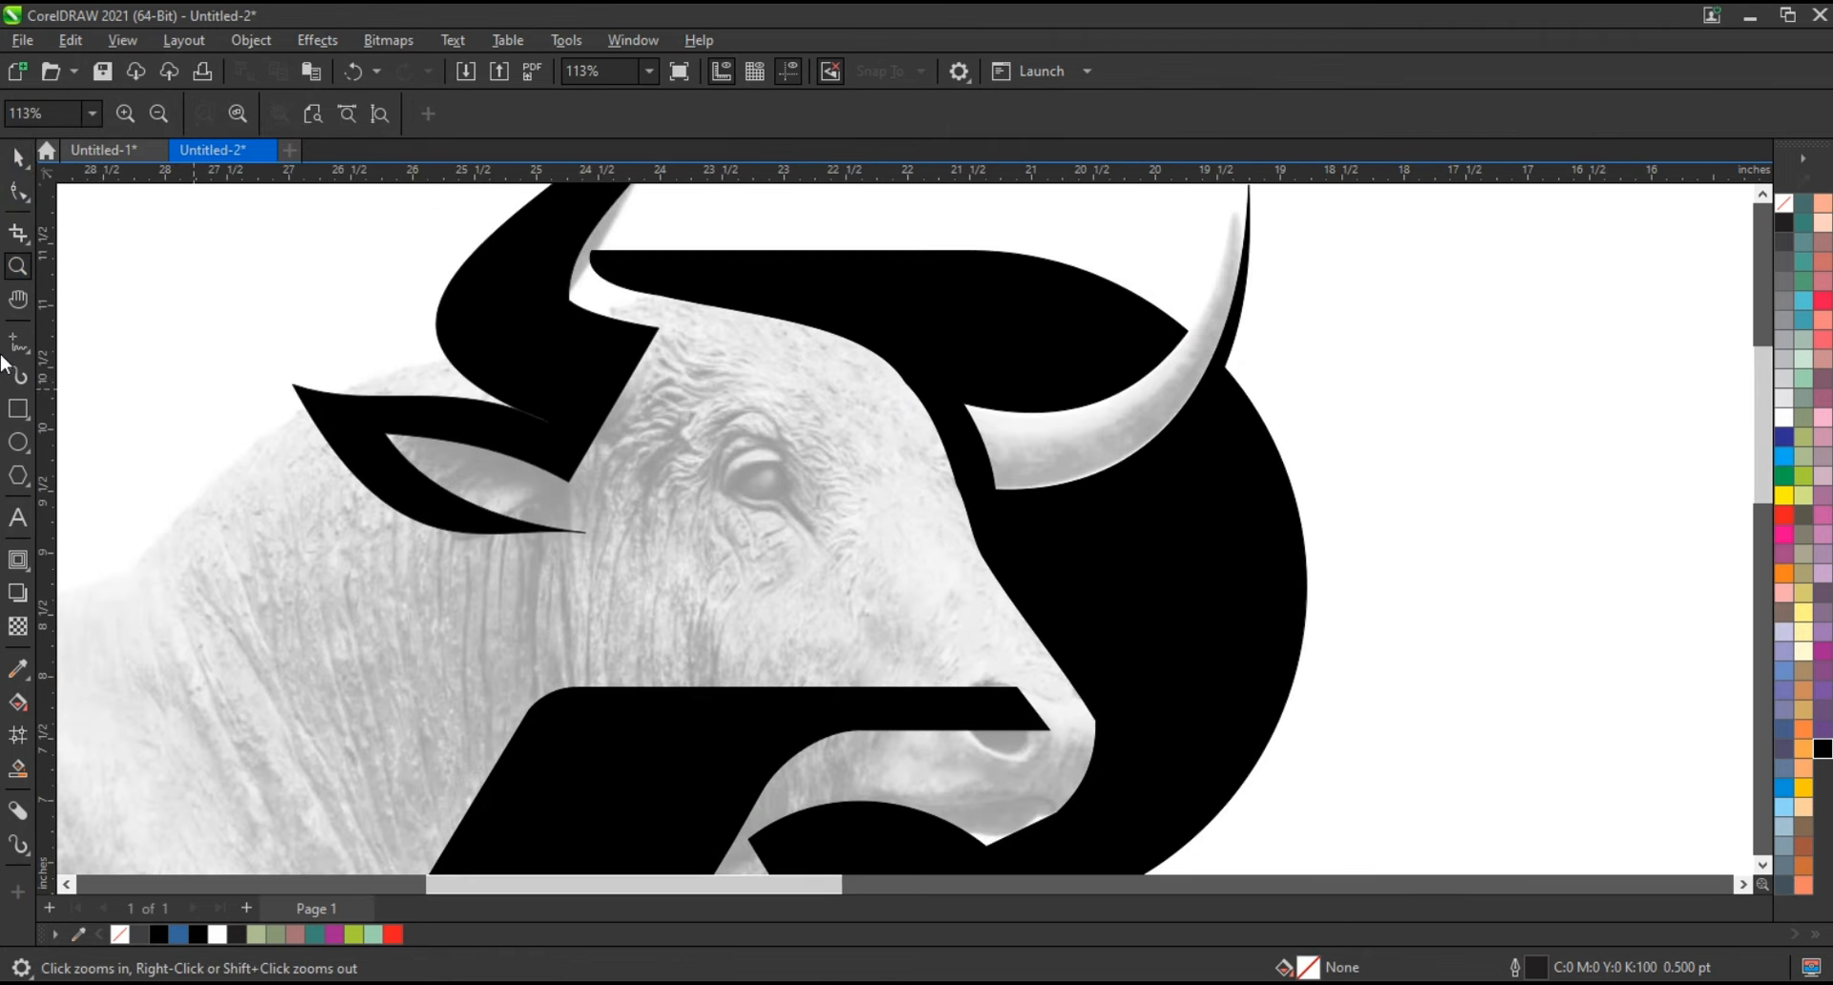
click(17, 343)
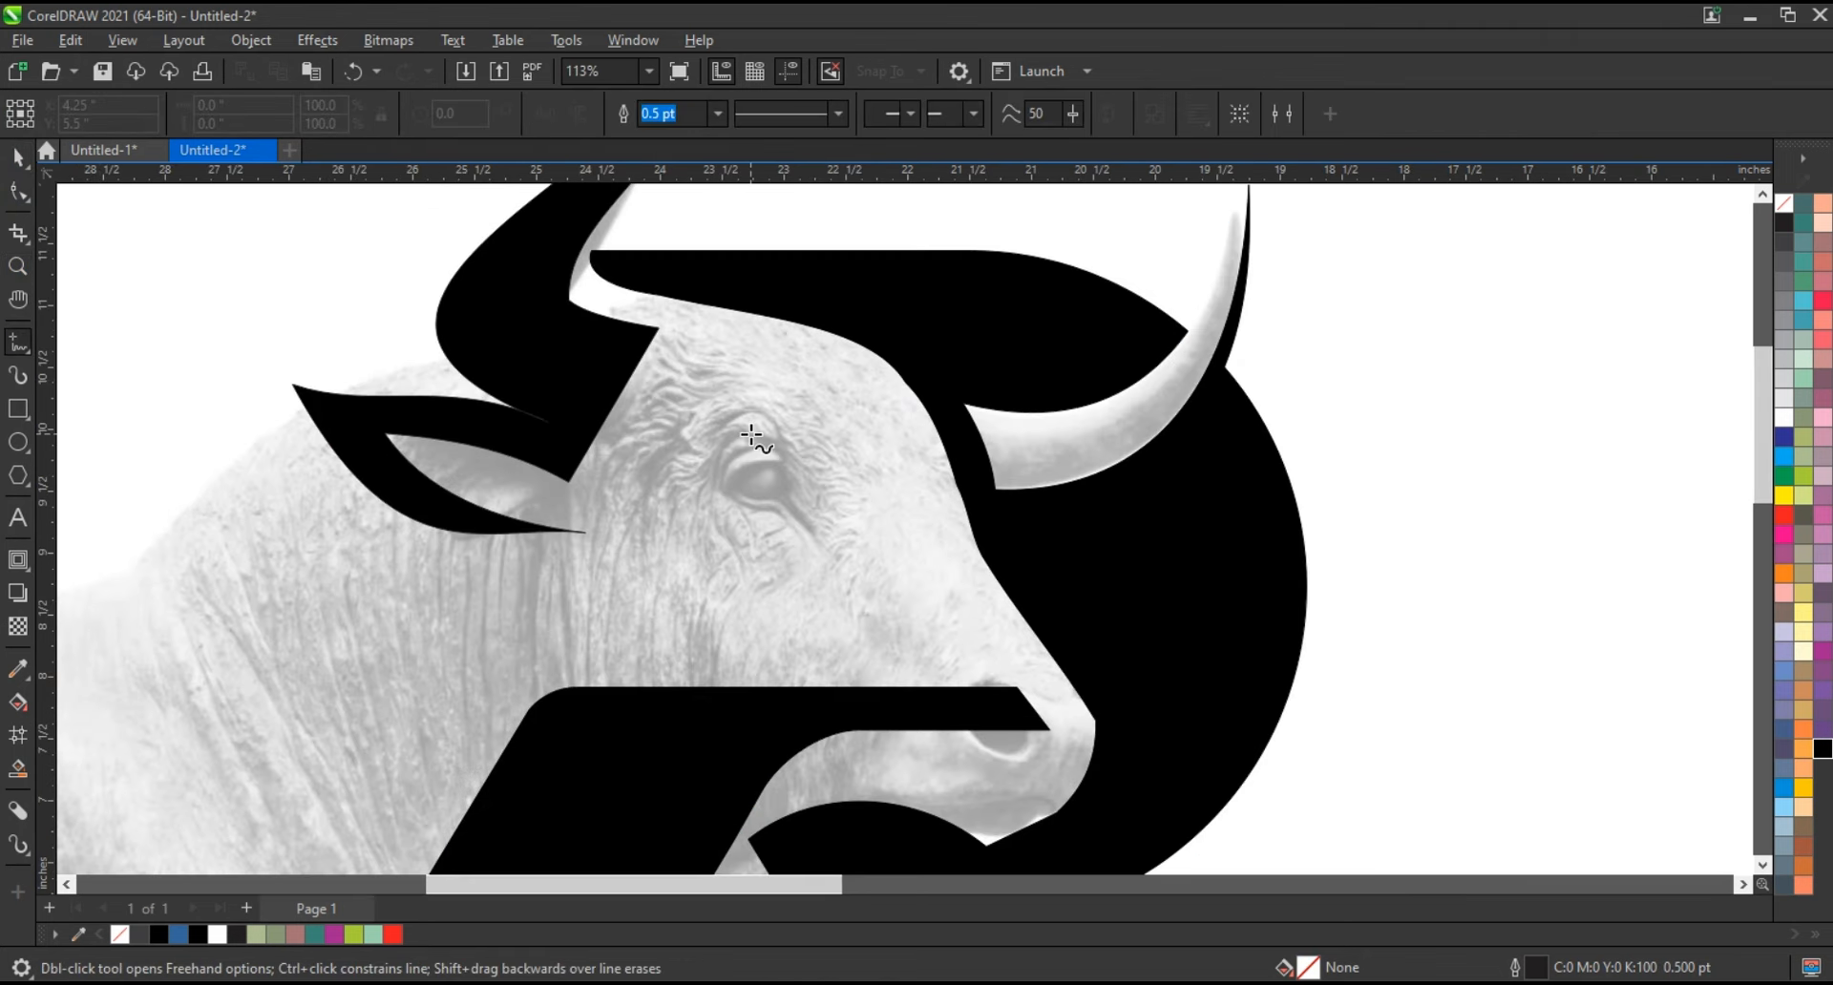
click(681, 430)
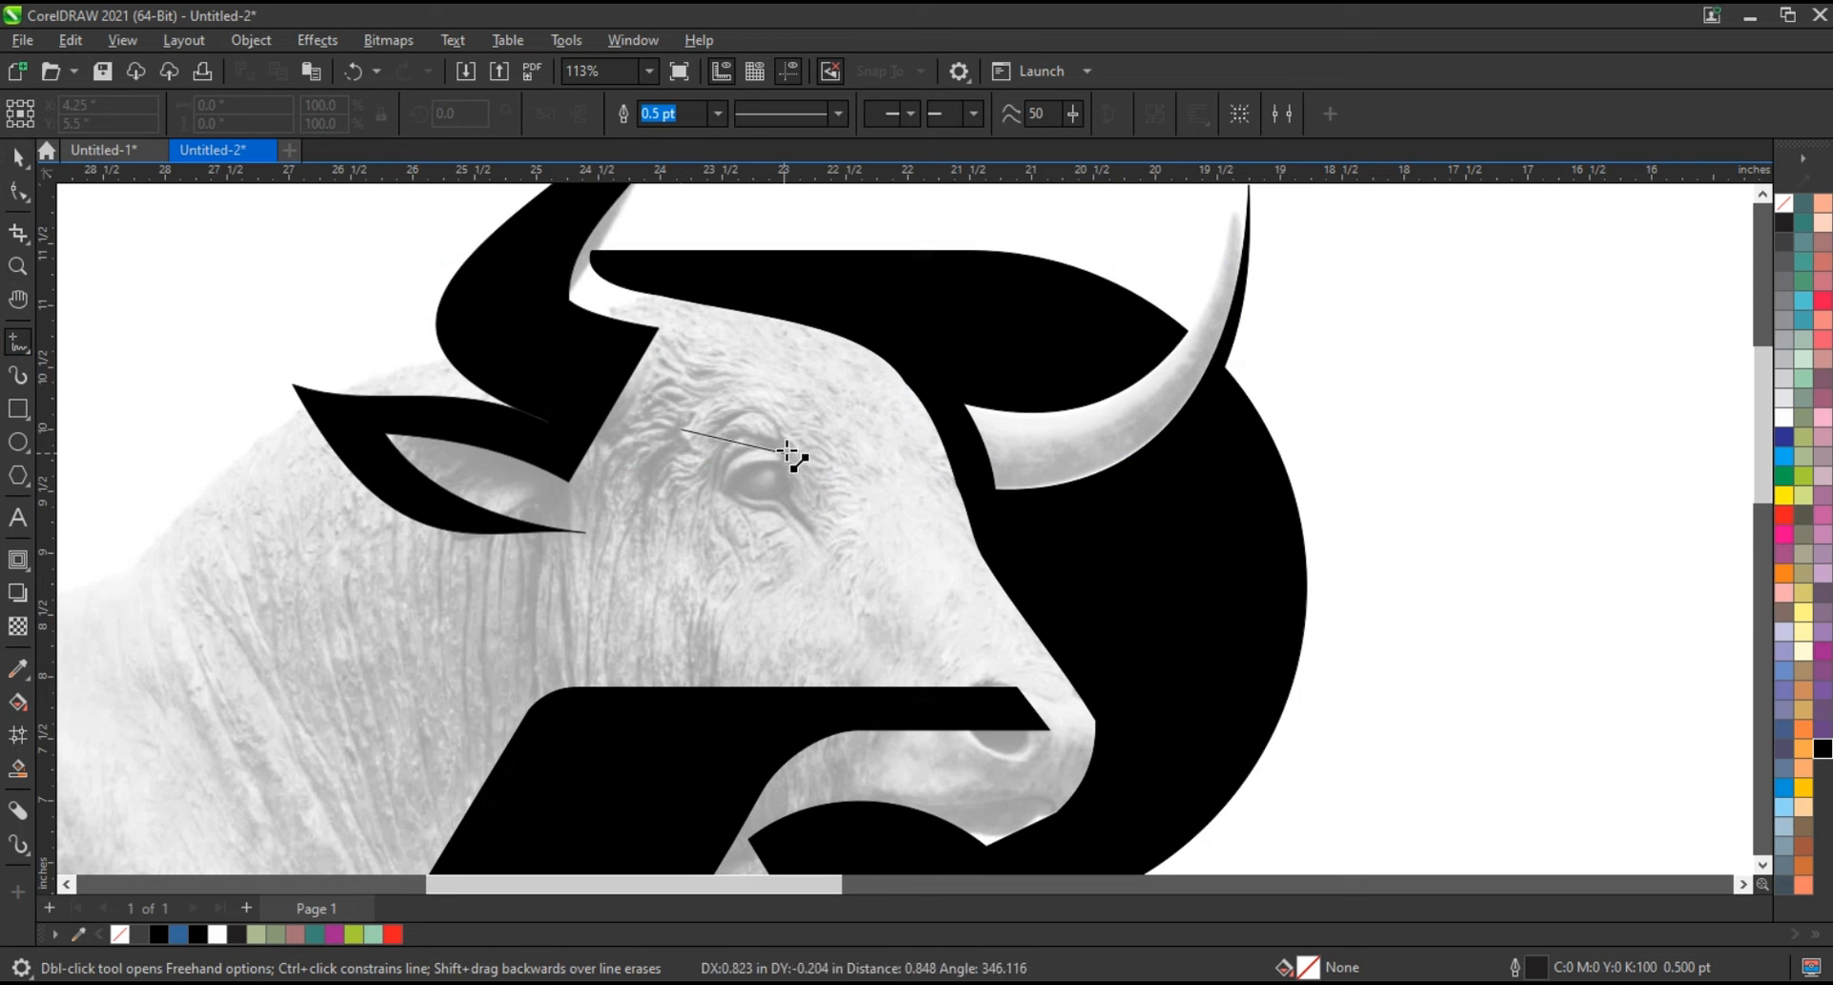
double_click(786, 450)
double_click(859, 600)
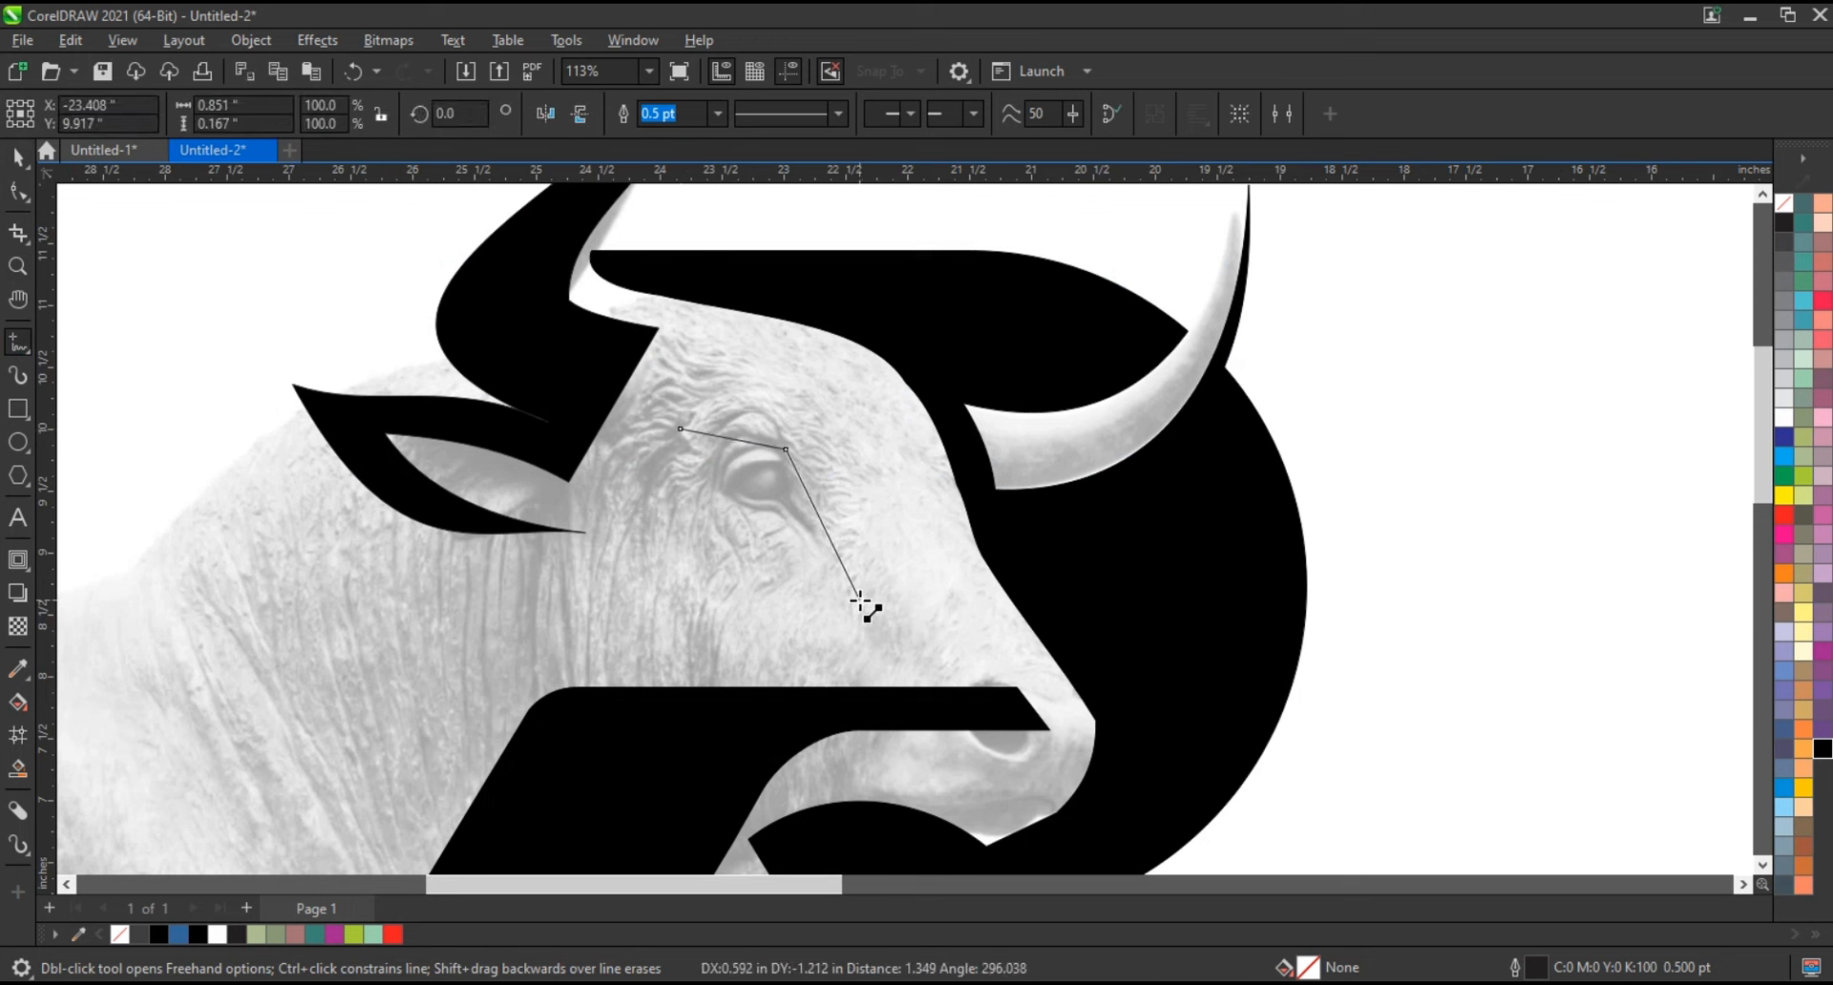
double_click(778, 504)
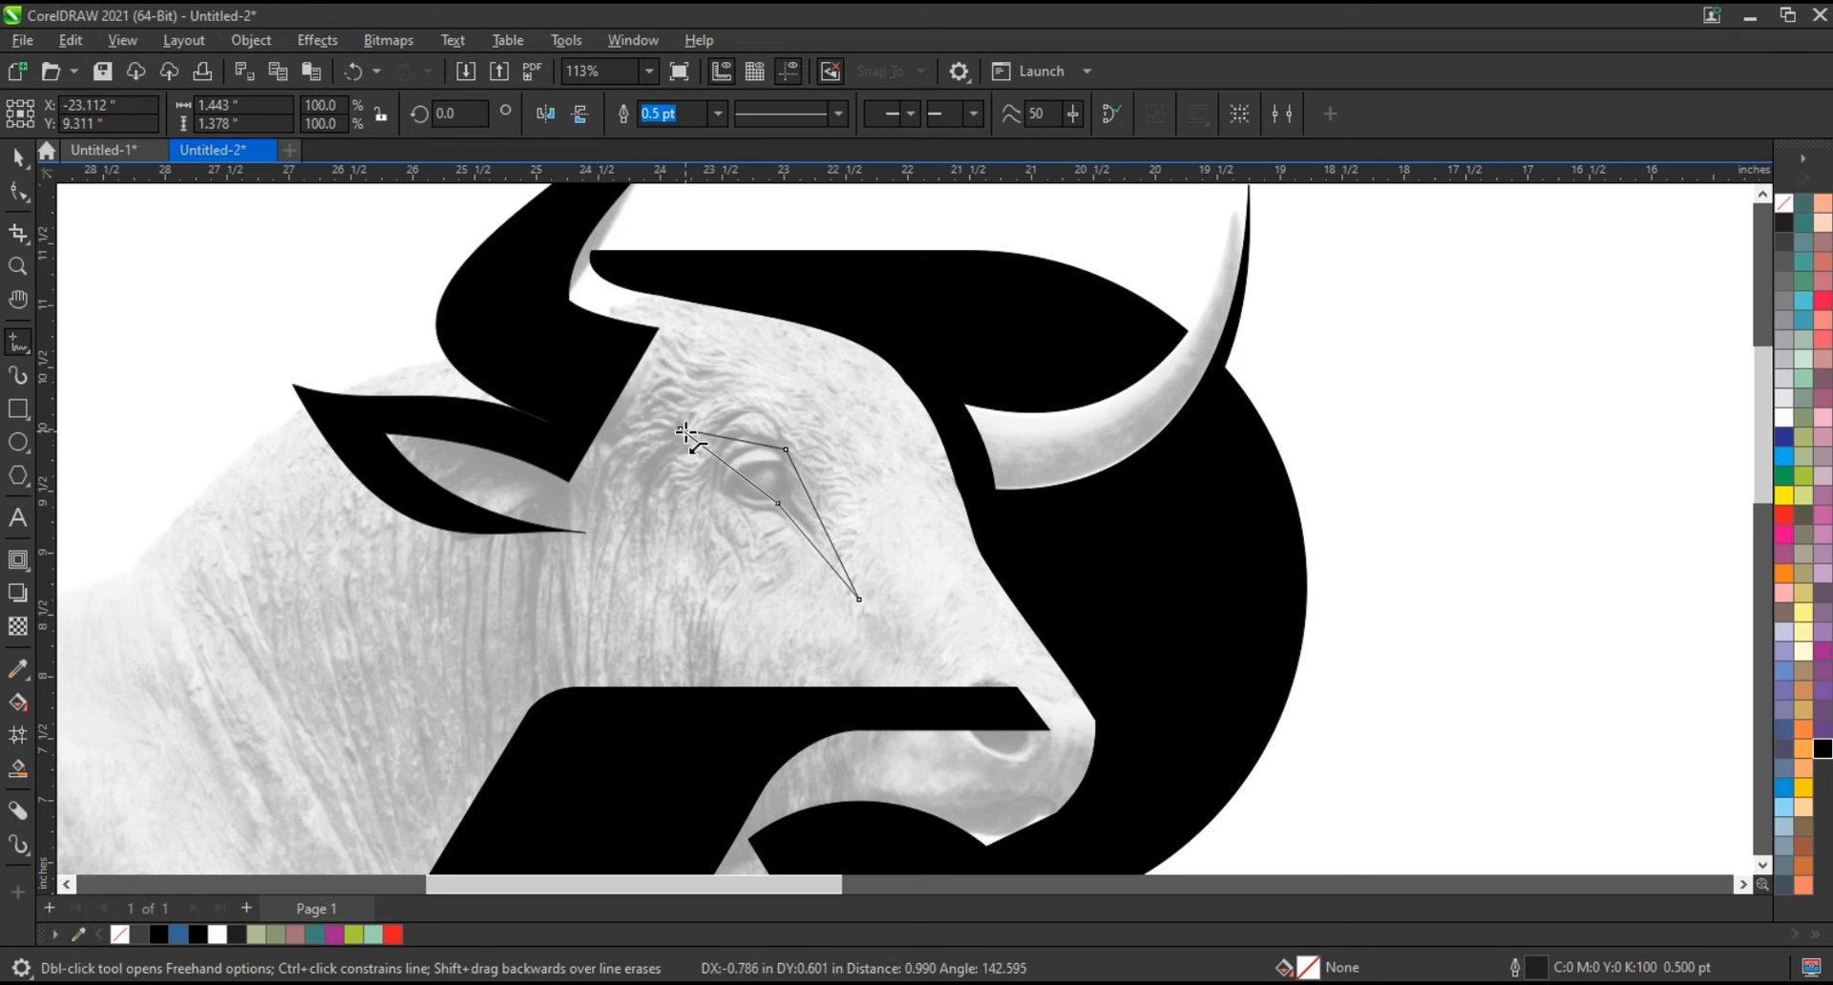
click(682, 430)
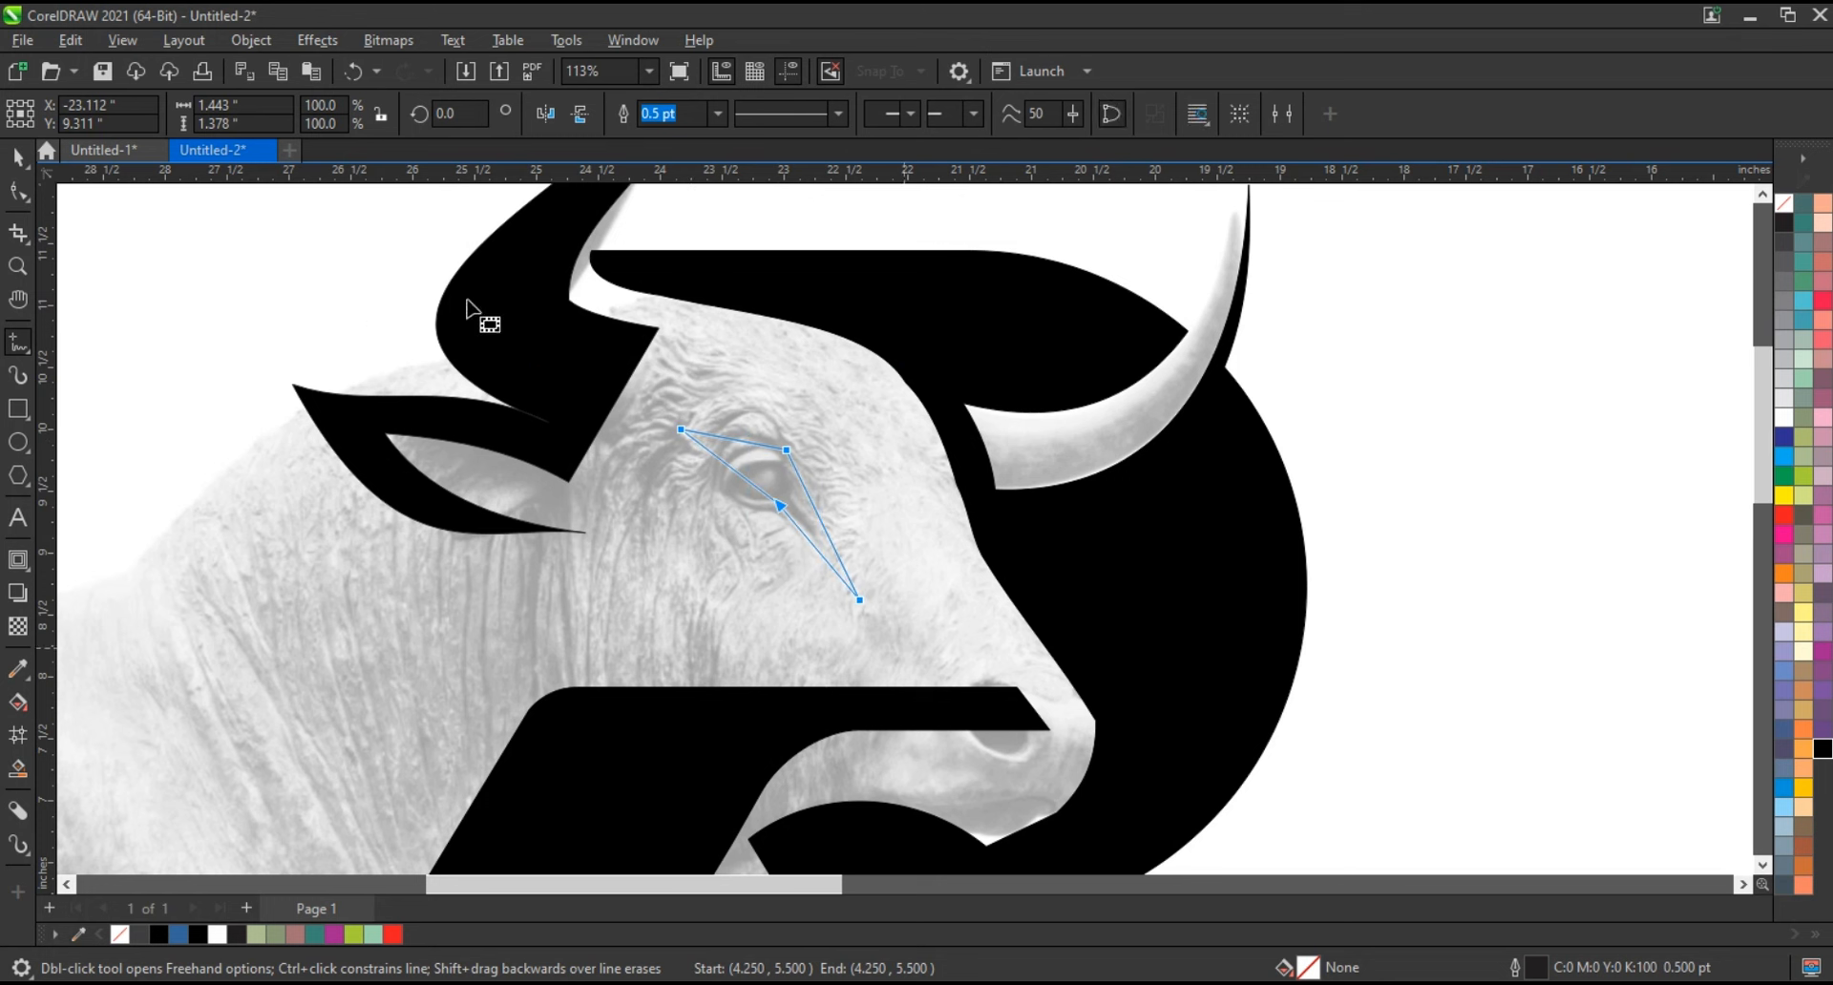
Bend the eye outline's lower edge to follow the eyeball and extend its lower tip slightly toward the muzzle
key(F10)
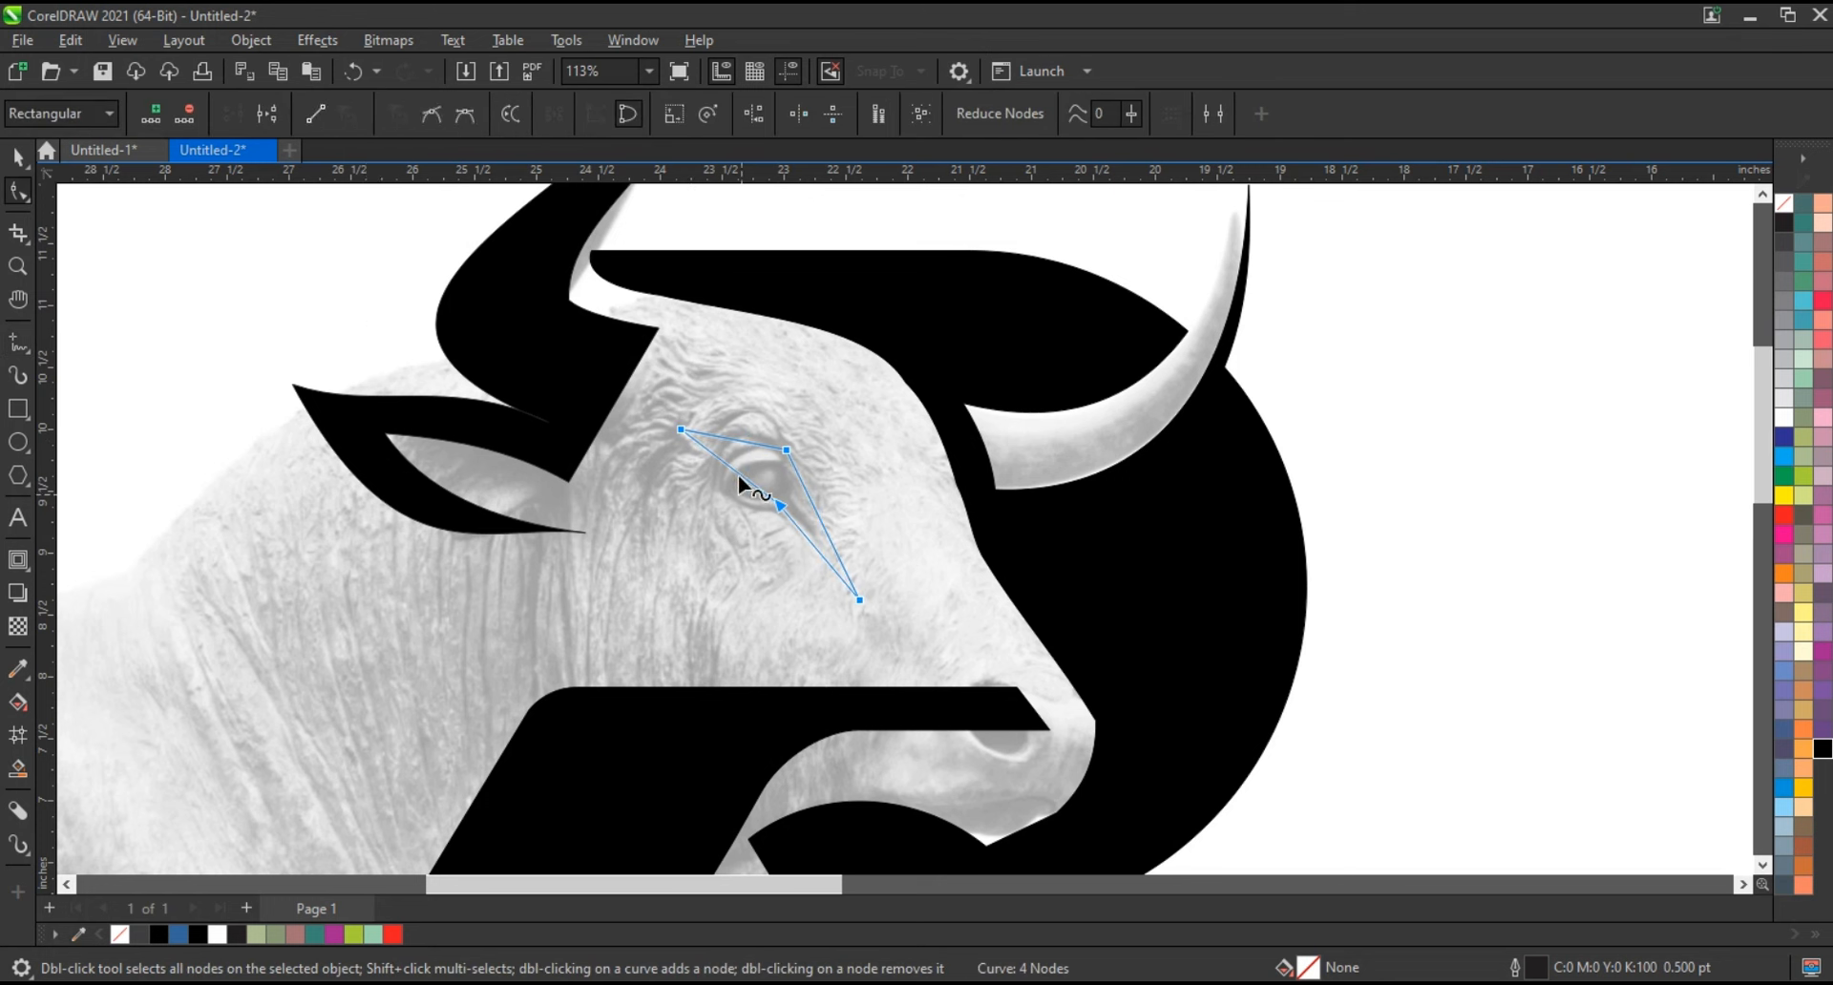
drag(737, 473, 729, 495)
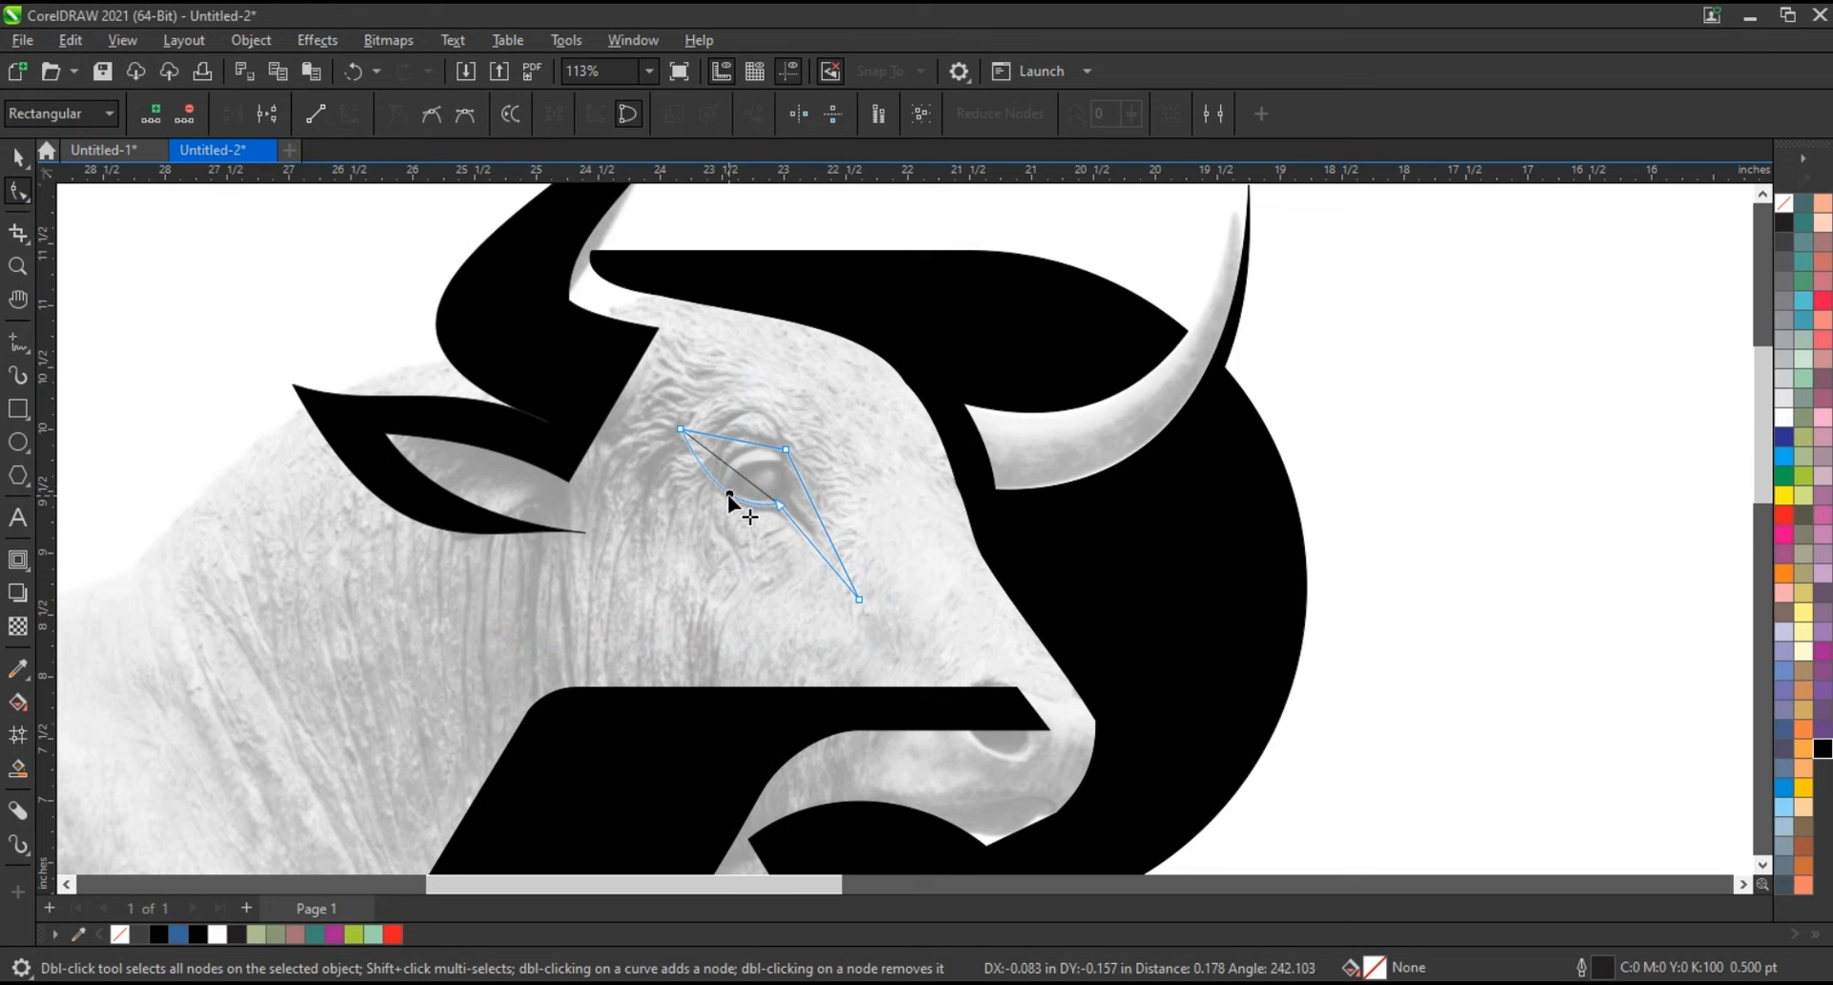
drag(860, 600, 869, 603)
Fill the eye shape with black, shift it slightly upward and scale it to 95.1%
click(16, 156)
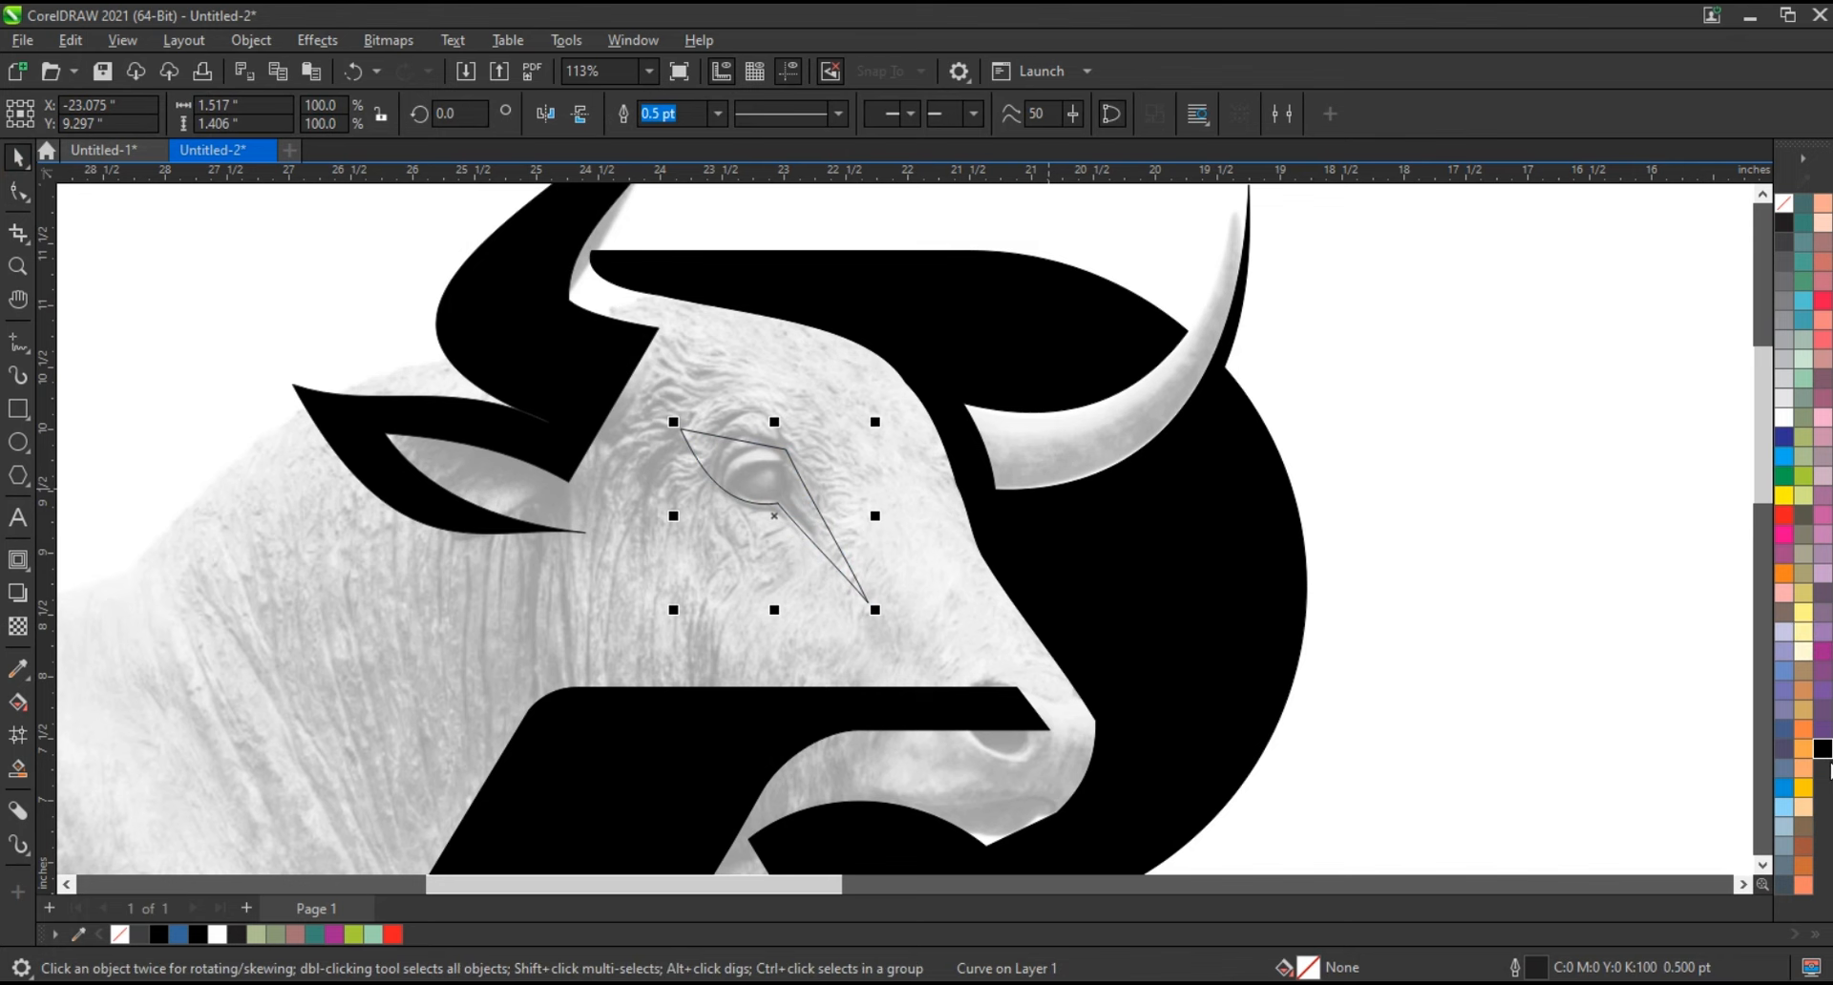
click(1822, 748)
drag(820, 531, 820, 527)
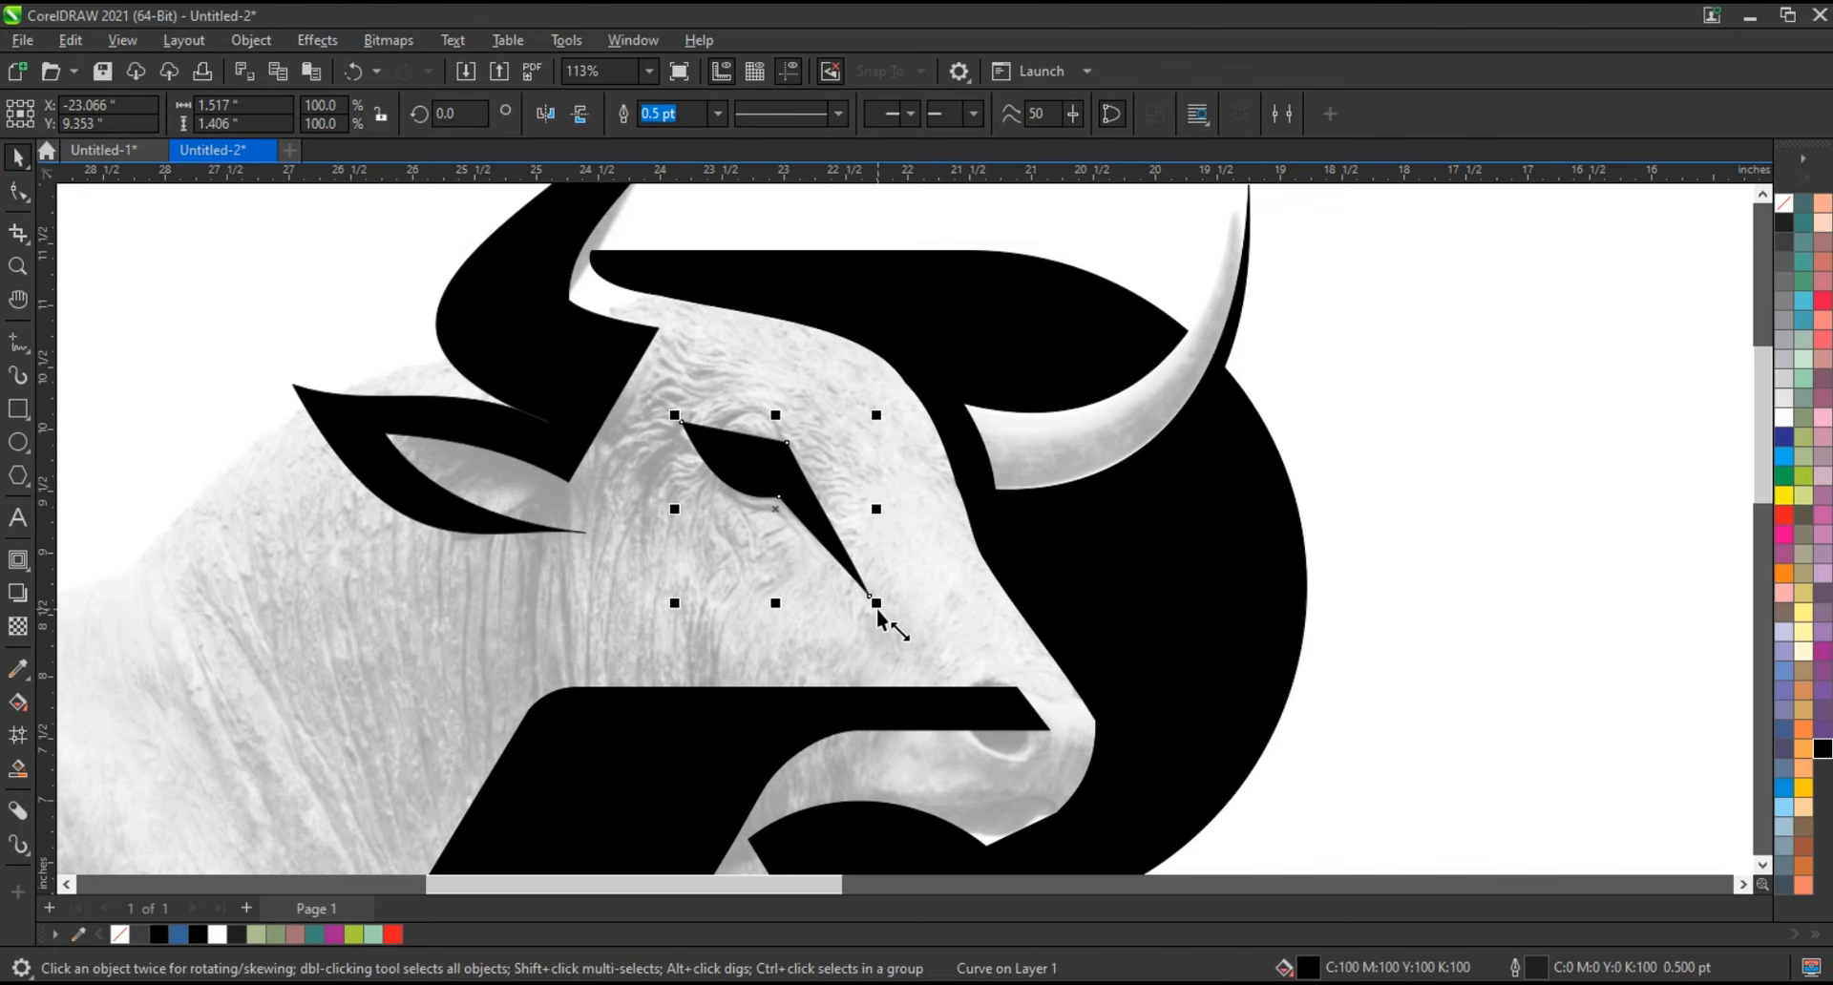
drag(876, 605, 869, 599)
Move the bull photo about 22.3 in horizontally to the right, clear of the logo
scroll(831, 477, down, 4)
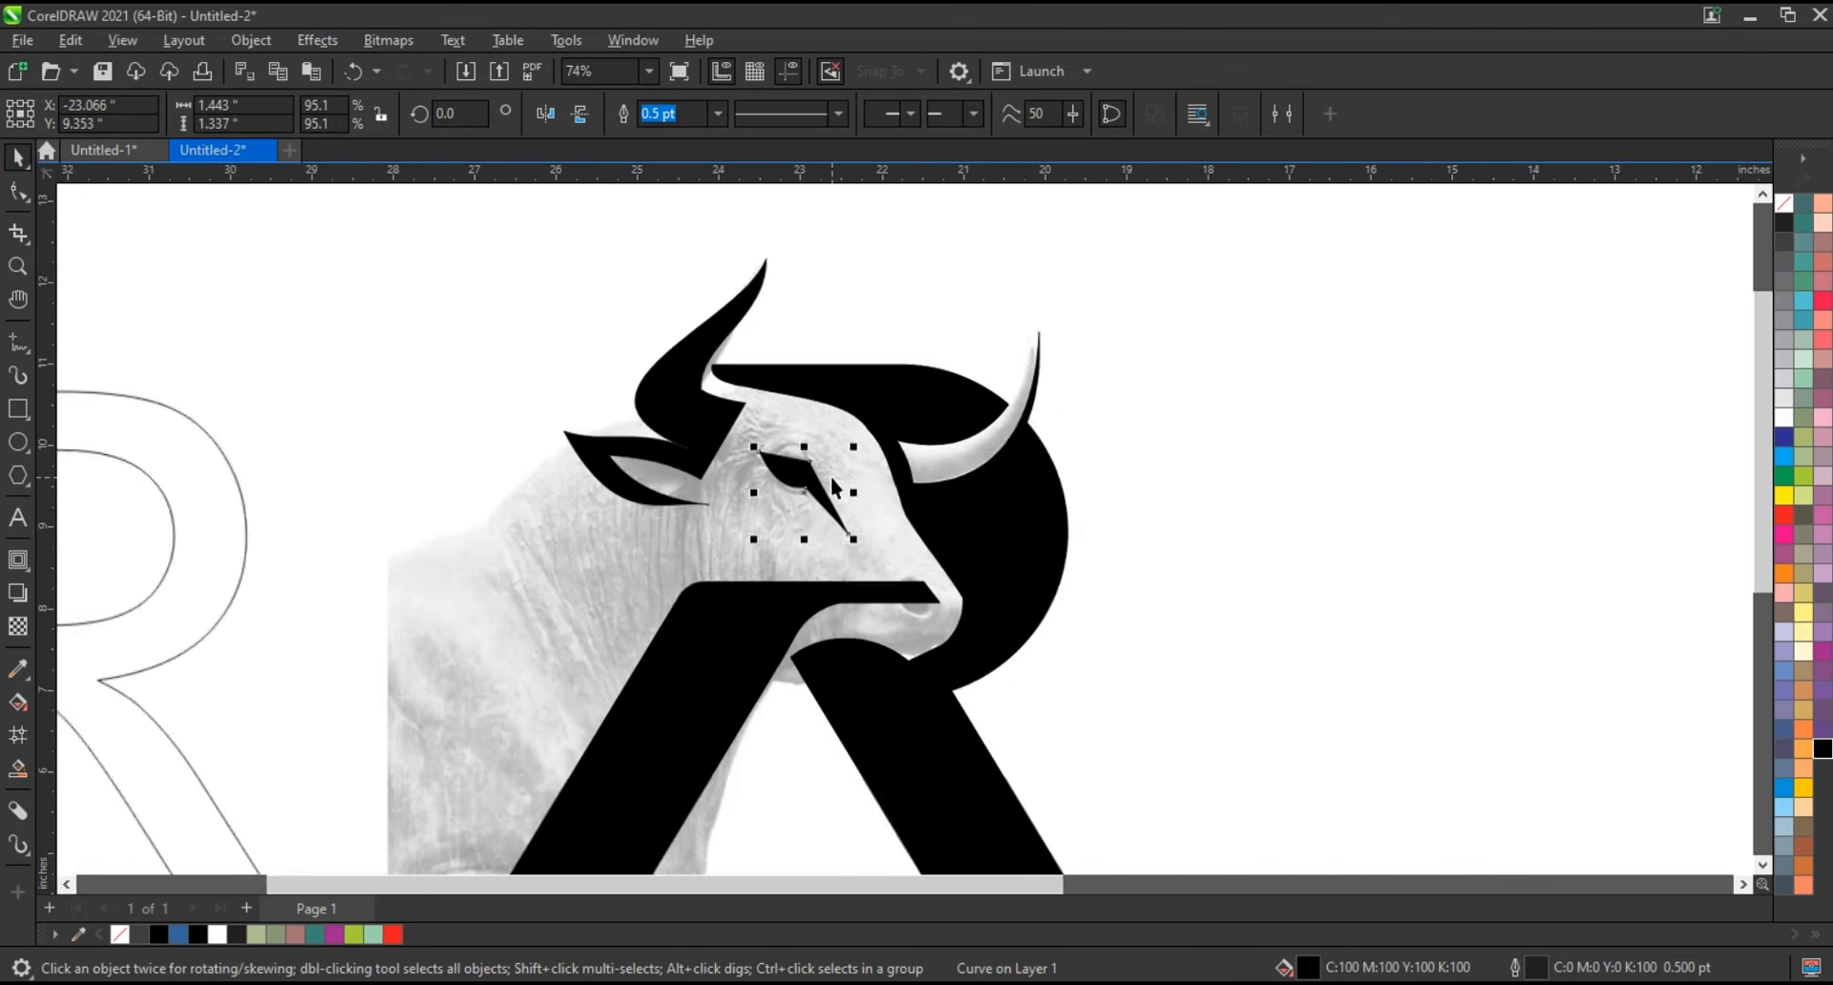
scroll(1136, 523, down, 1)
click(634, 617)
drag(634, 617, 1537, 622)
Select all the black logo shapes and remove their outline color
drag(627, 299, 1171, 783)
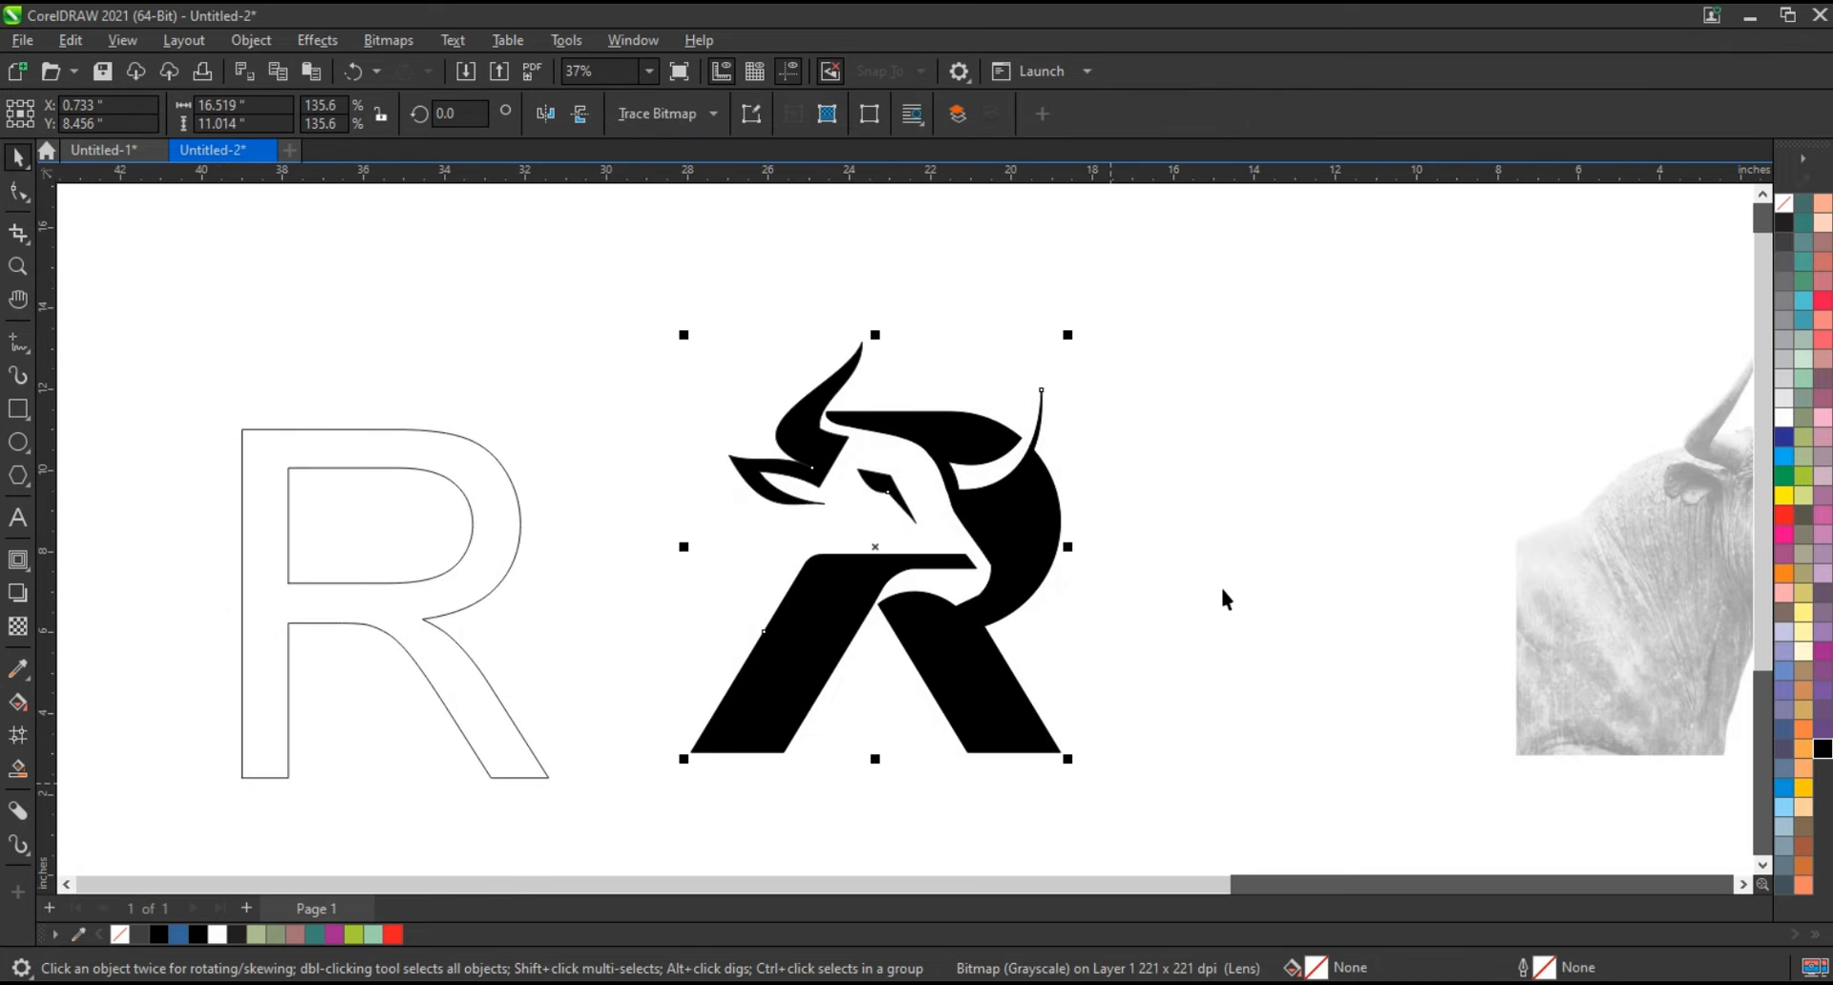
right_click(1791, 203)
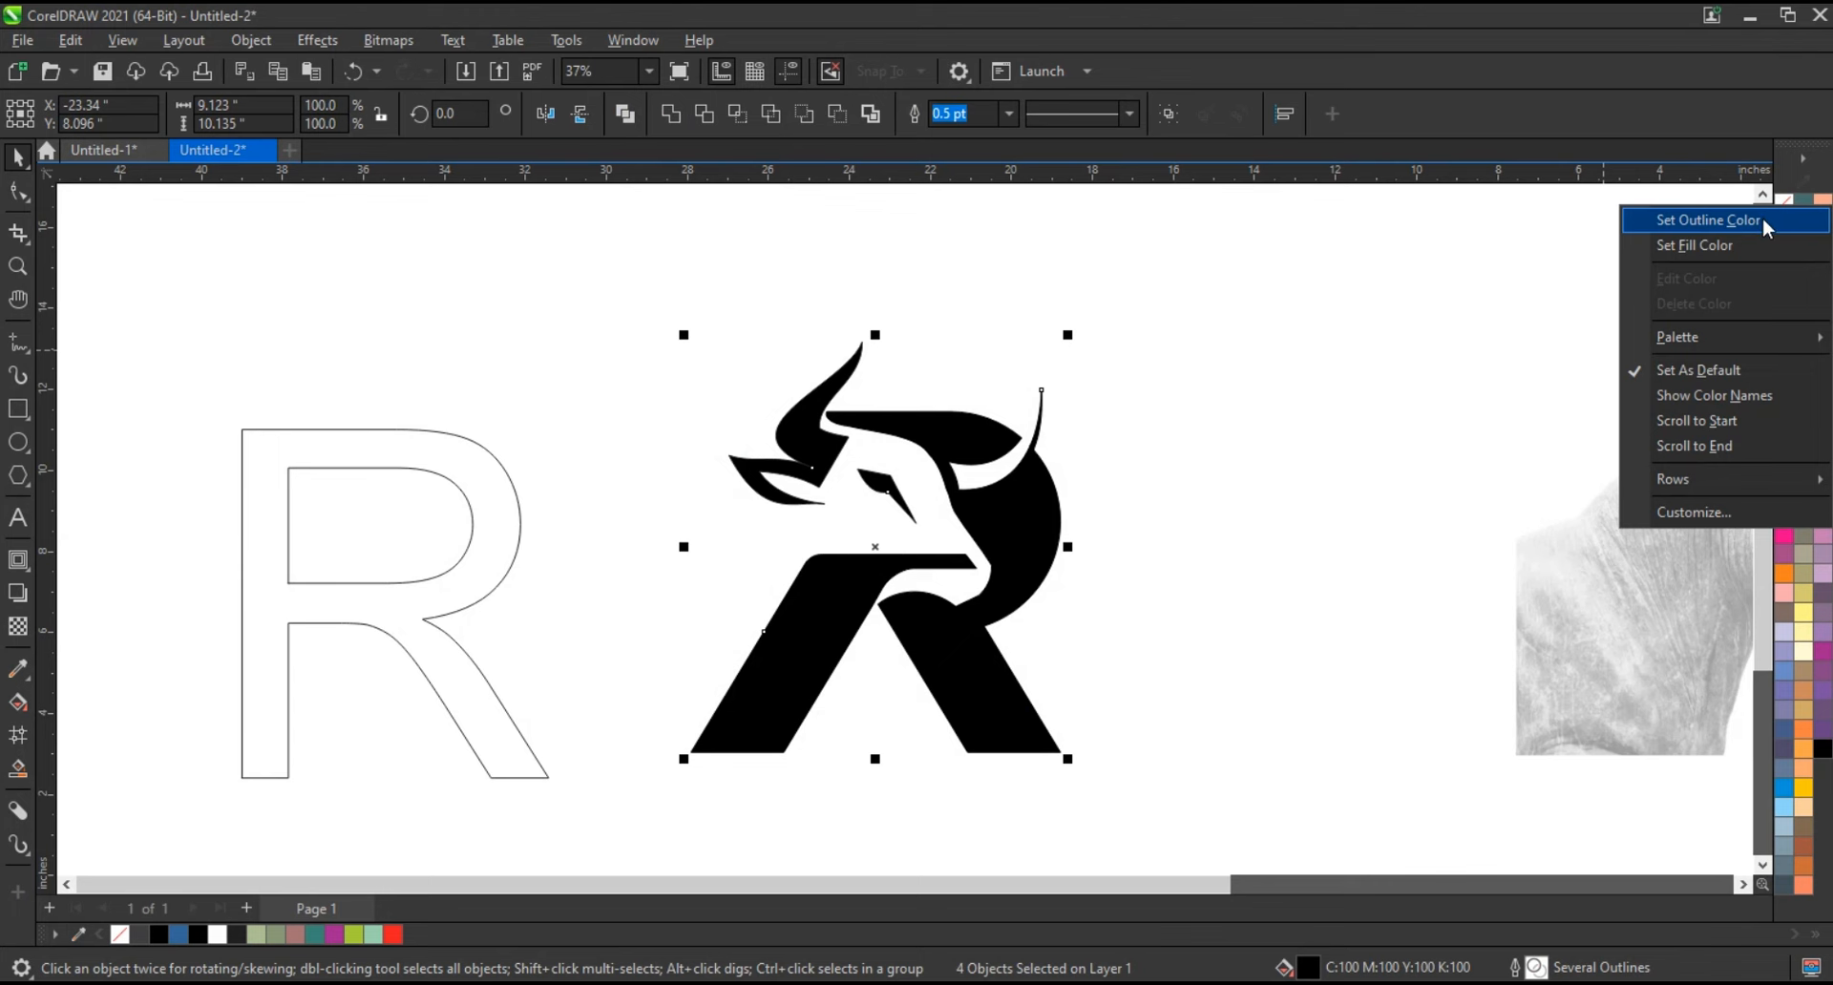
click(1709, 221)
click(1292, 274)
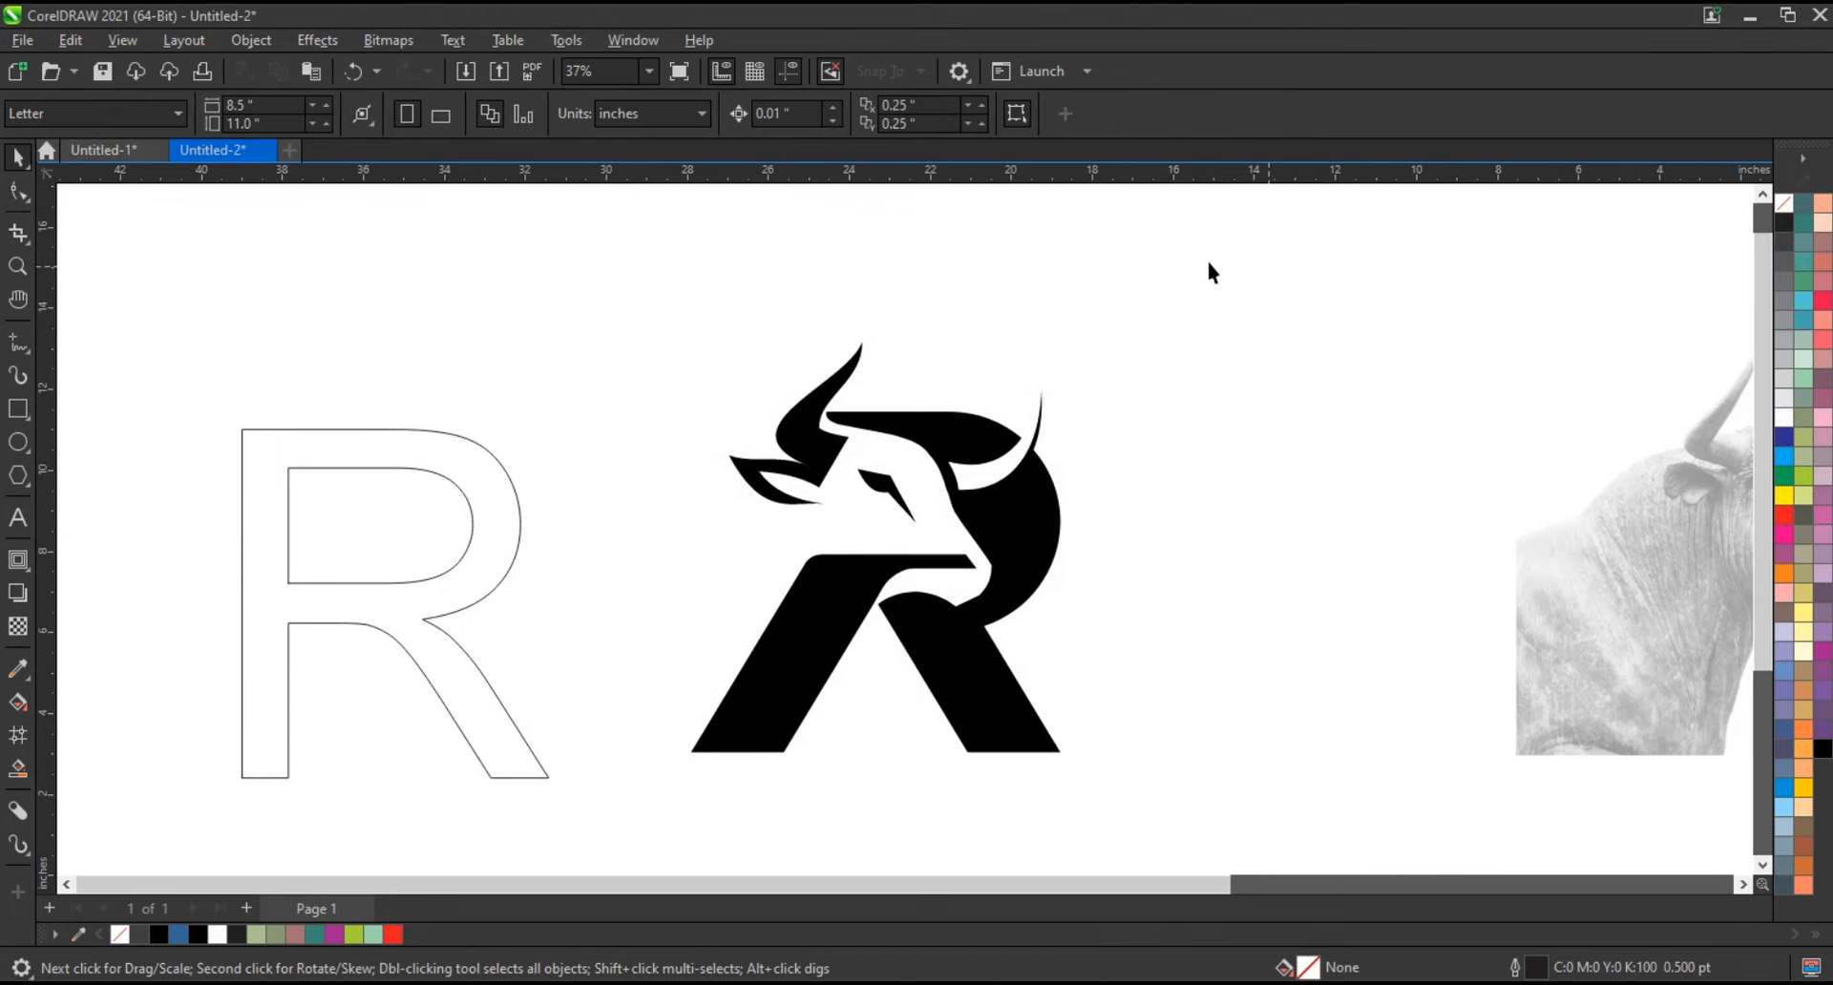
Select all the black logo shapes and merge them into a single curve
drag(942, 626, 1139, 761)
drag(1138, 753, 1138, 753)
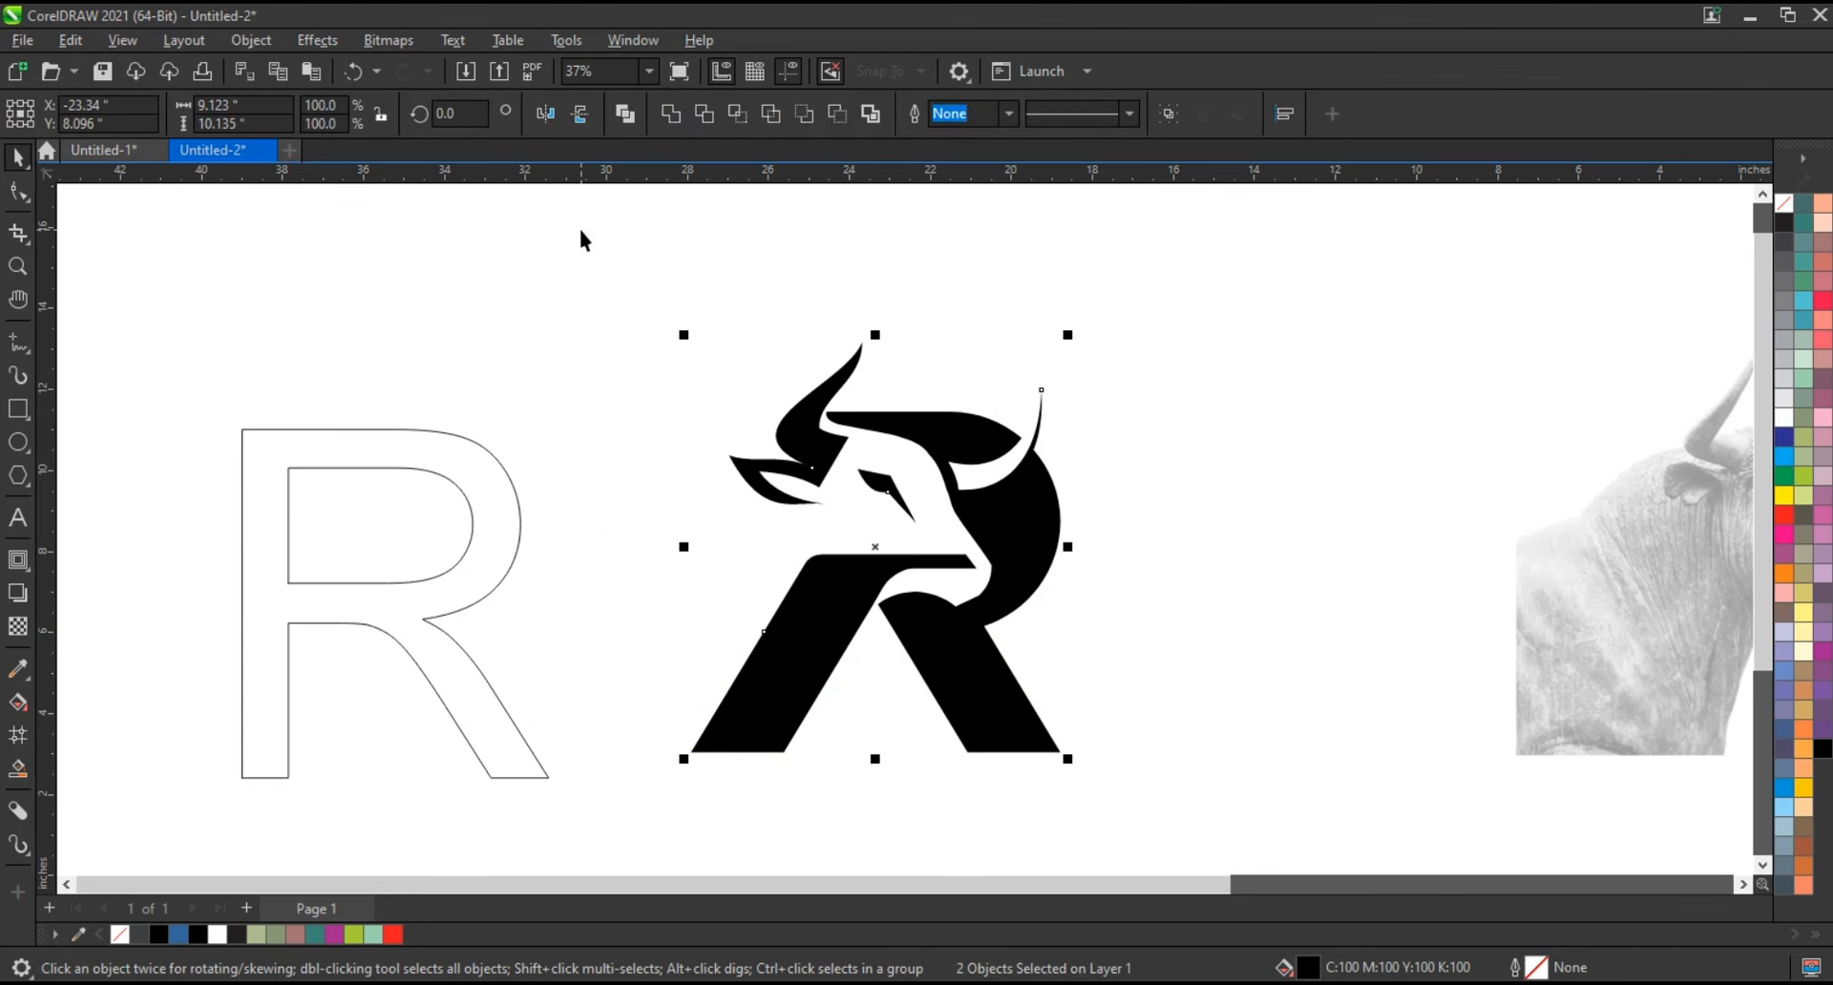
click(622, 520)
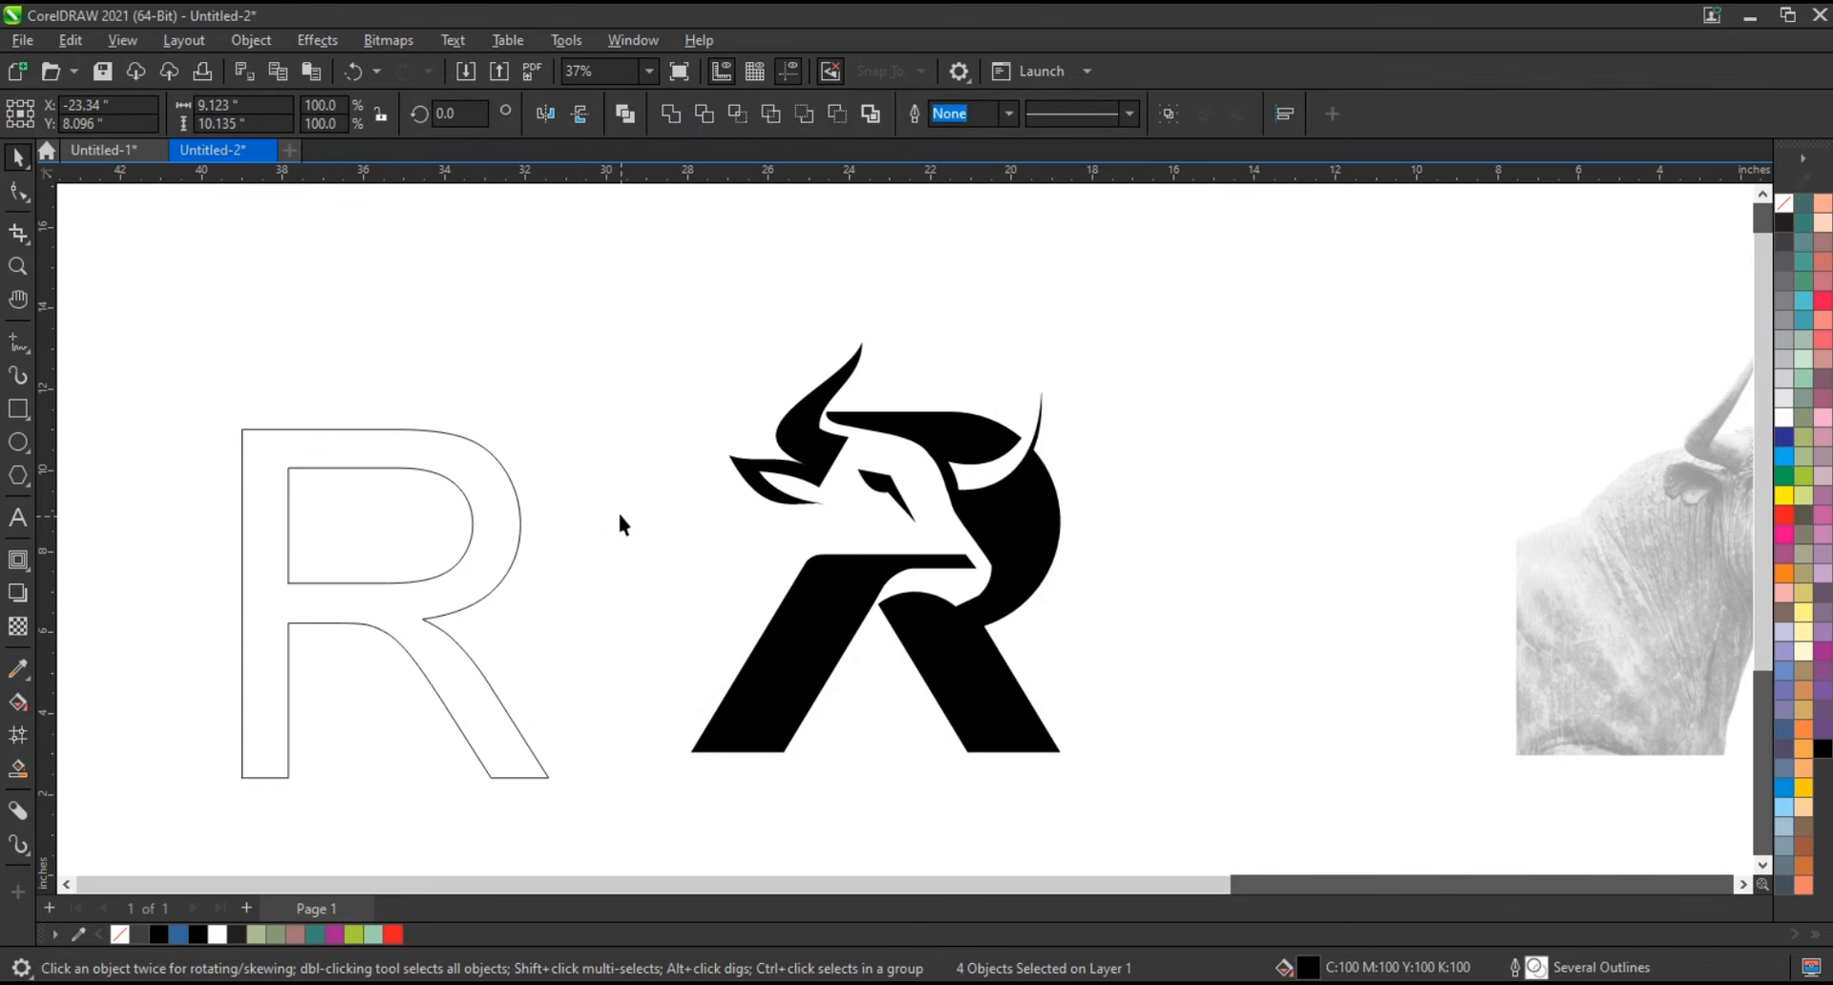
click(823, 635)
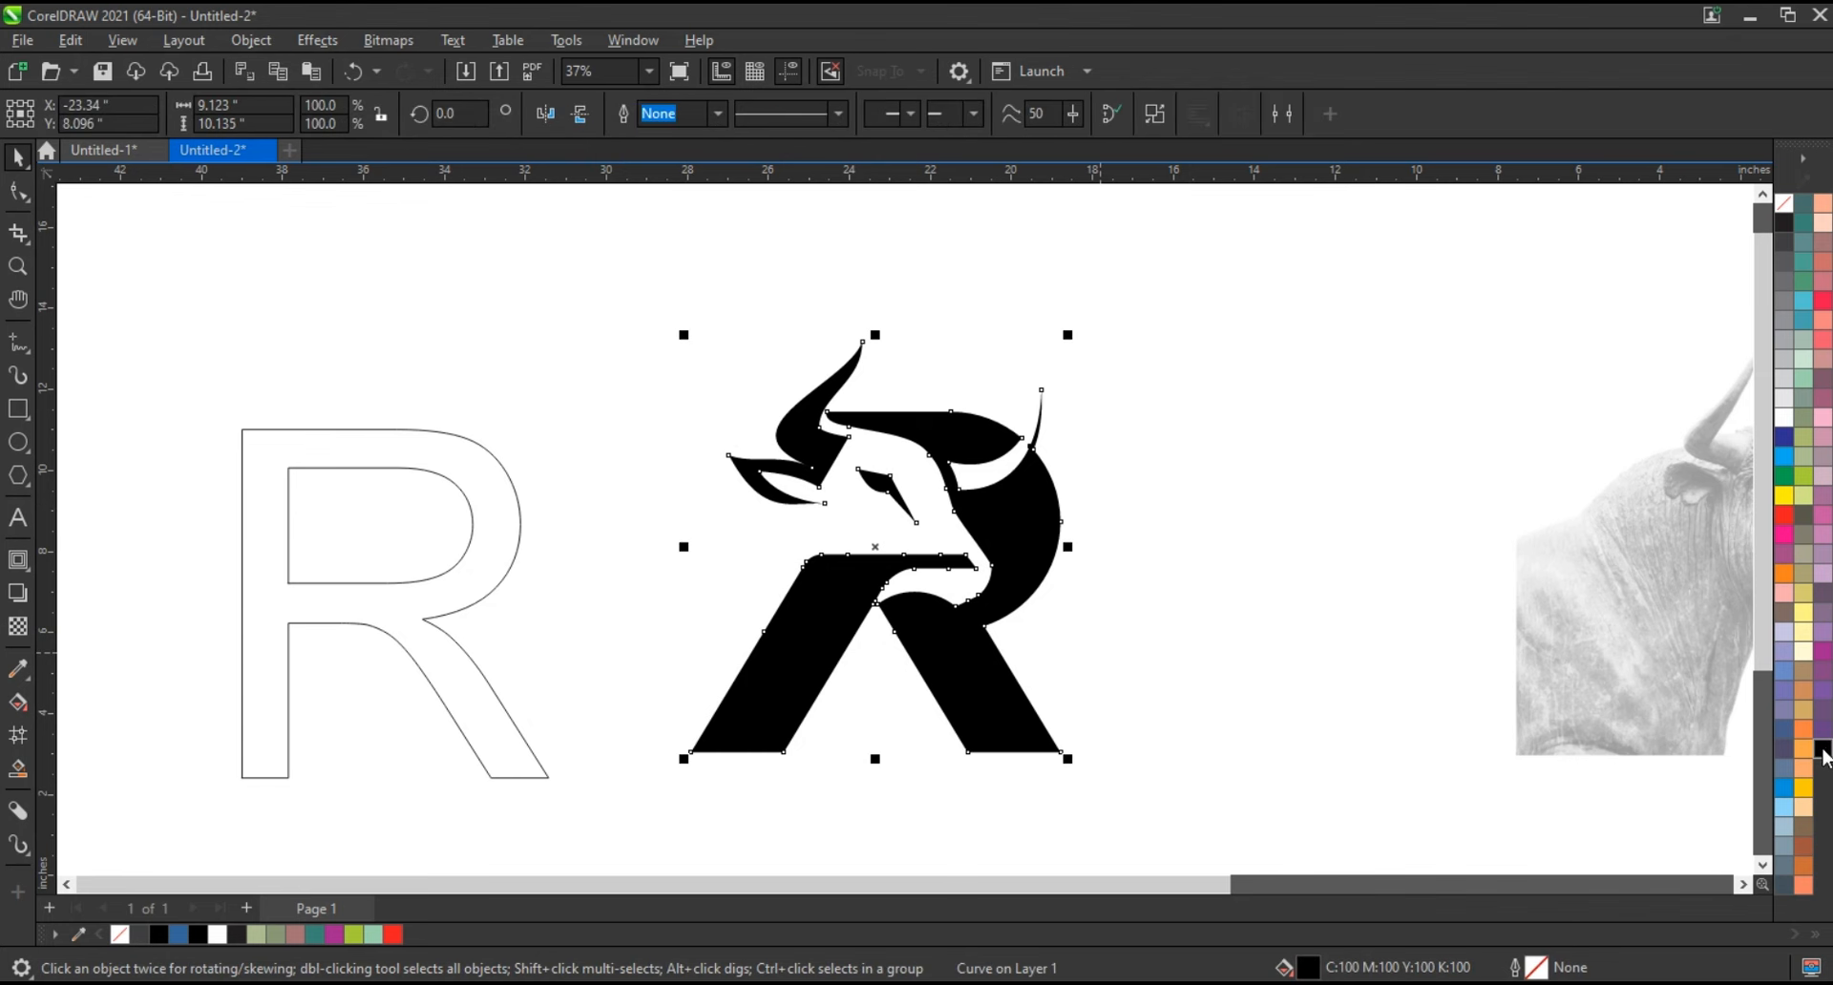
Draw a rectangle about 13.4 × 1.9 in across the bottom ends of the logo's two legs
click(340, 559)
click(23, 410)
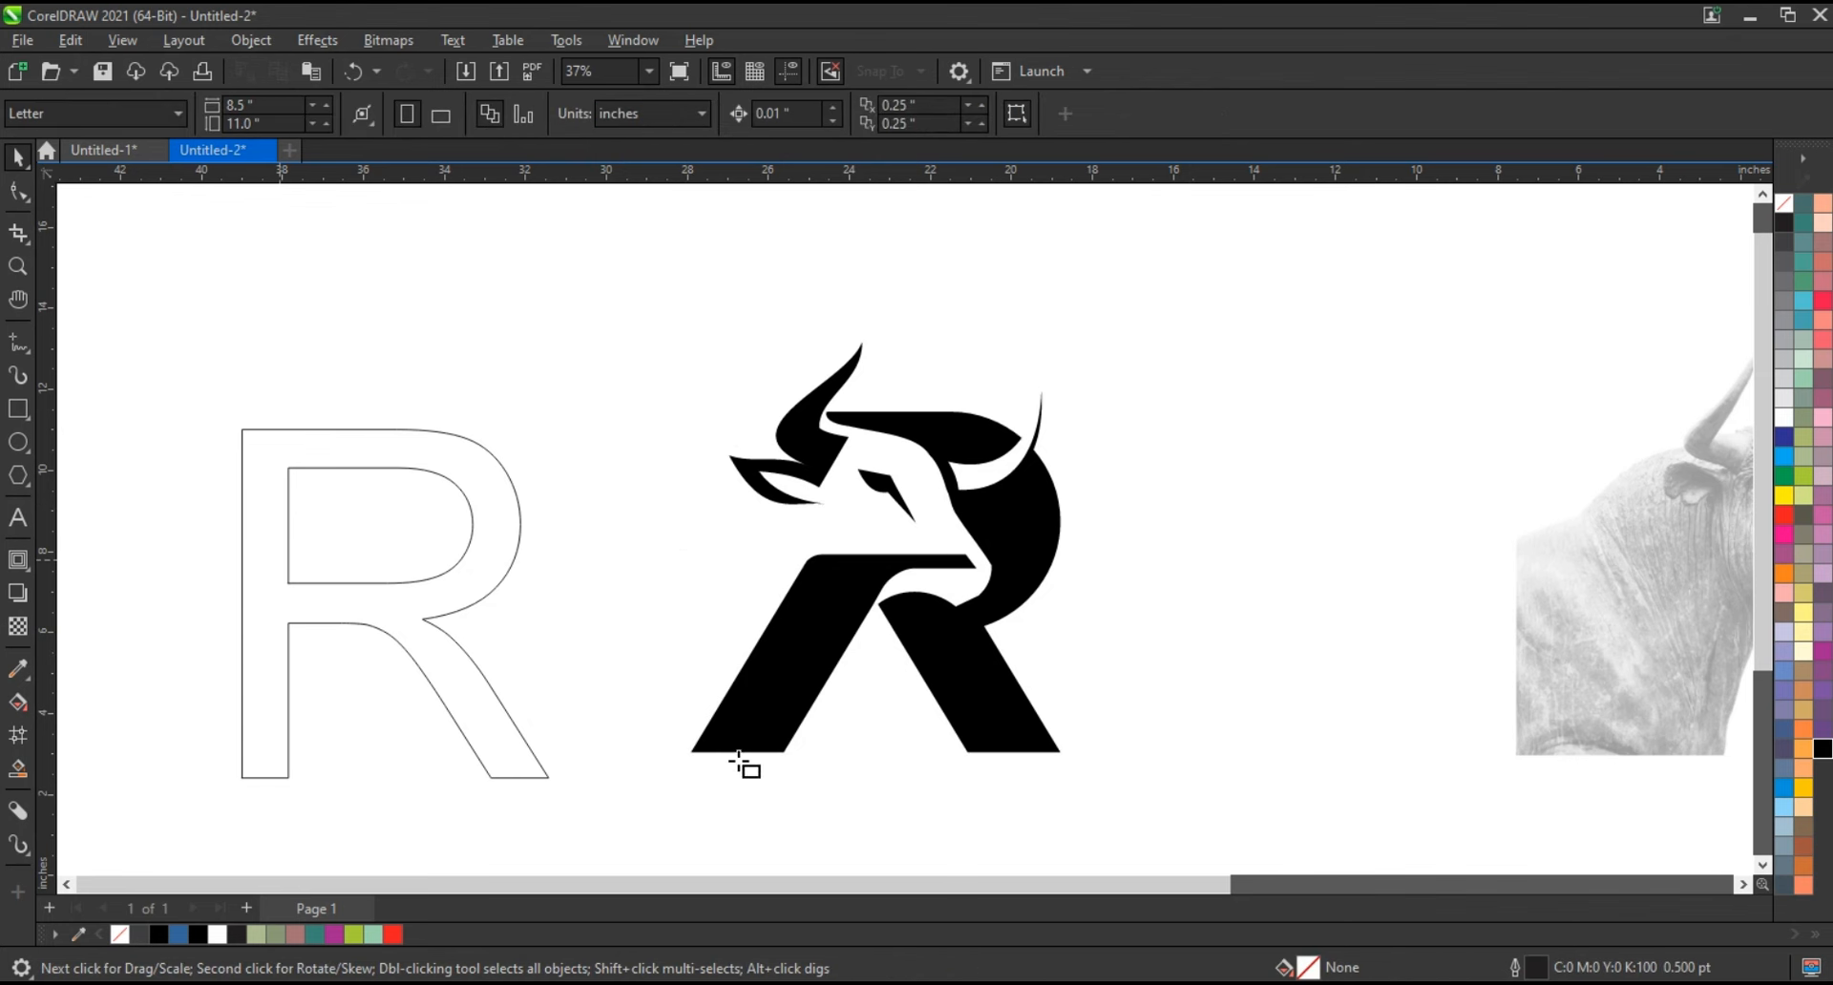
drag(603, 798, 1146, 720)
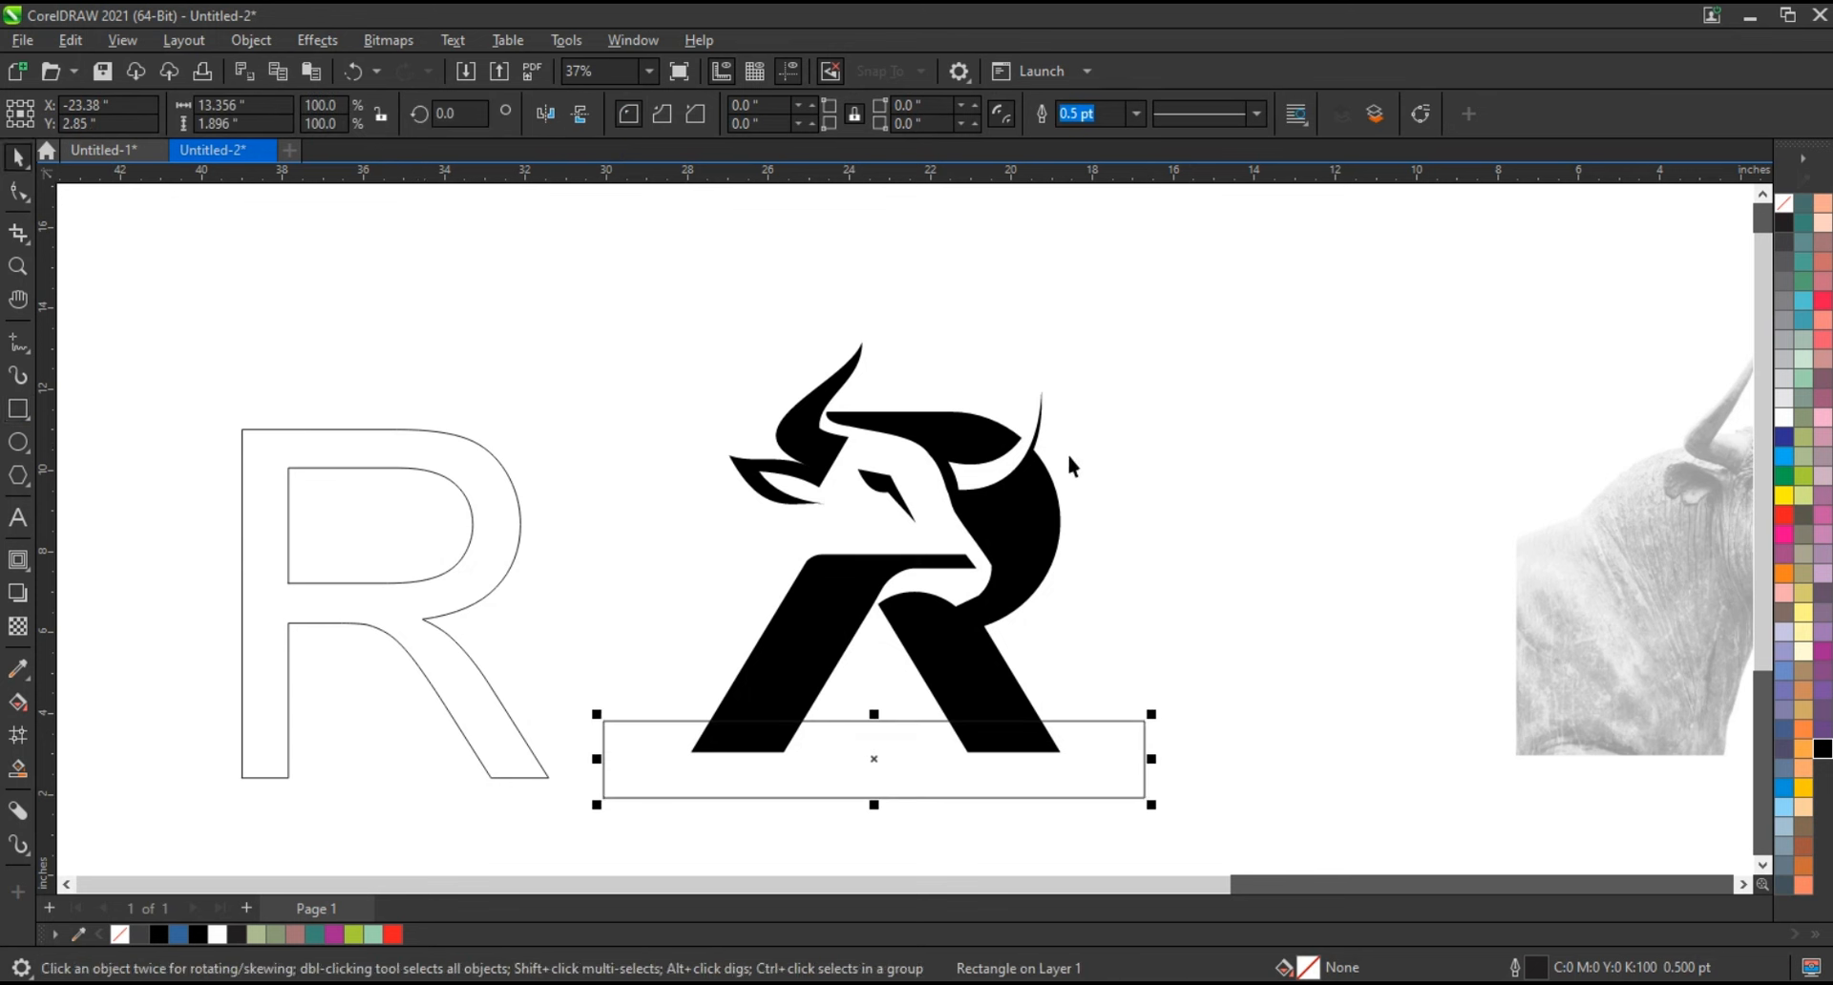
Trim the bottom of the logo's legs with the overlapping rectangle and delete the rectangle
shift+click(1044, 520)
click(702, 115)
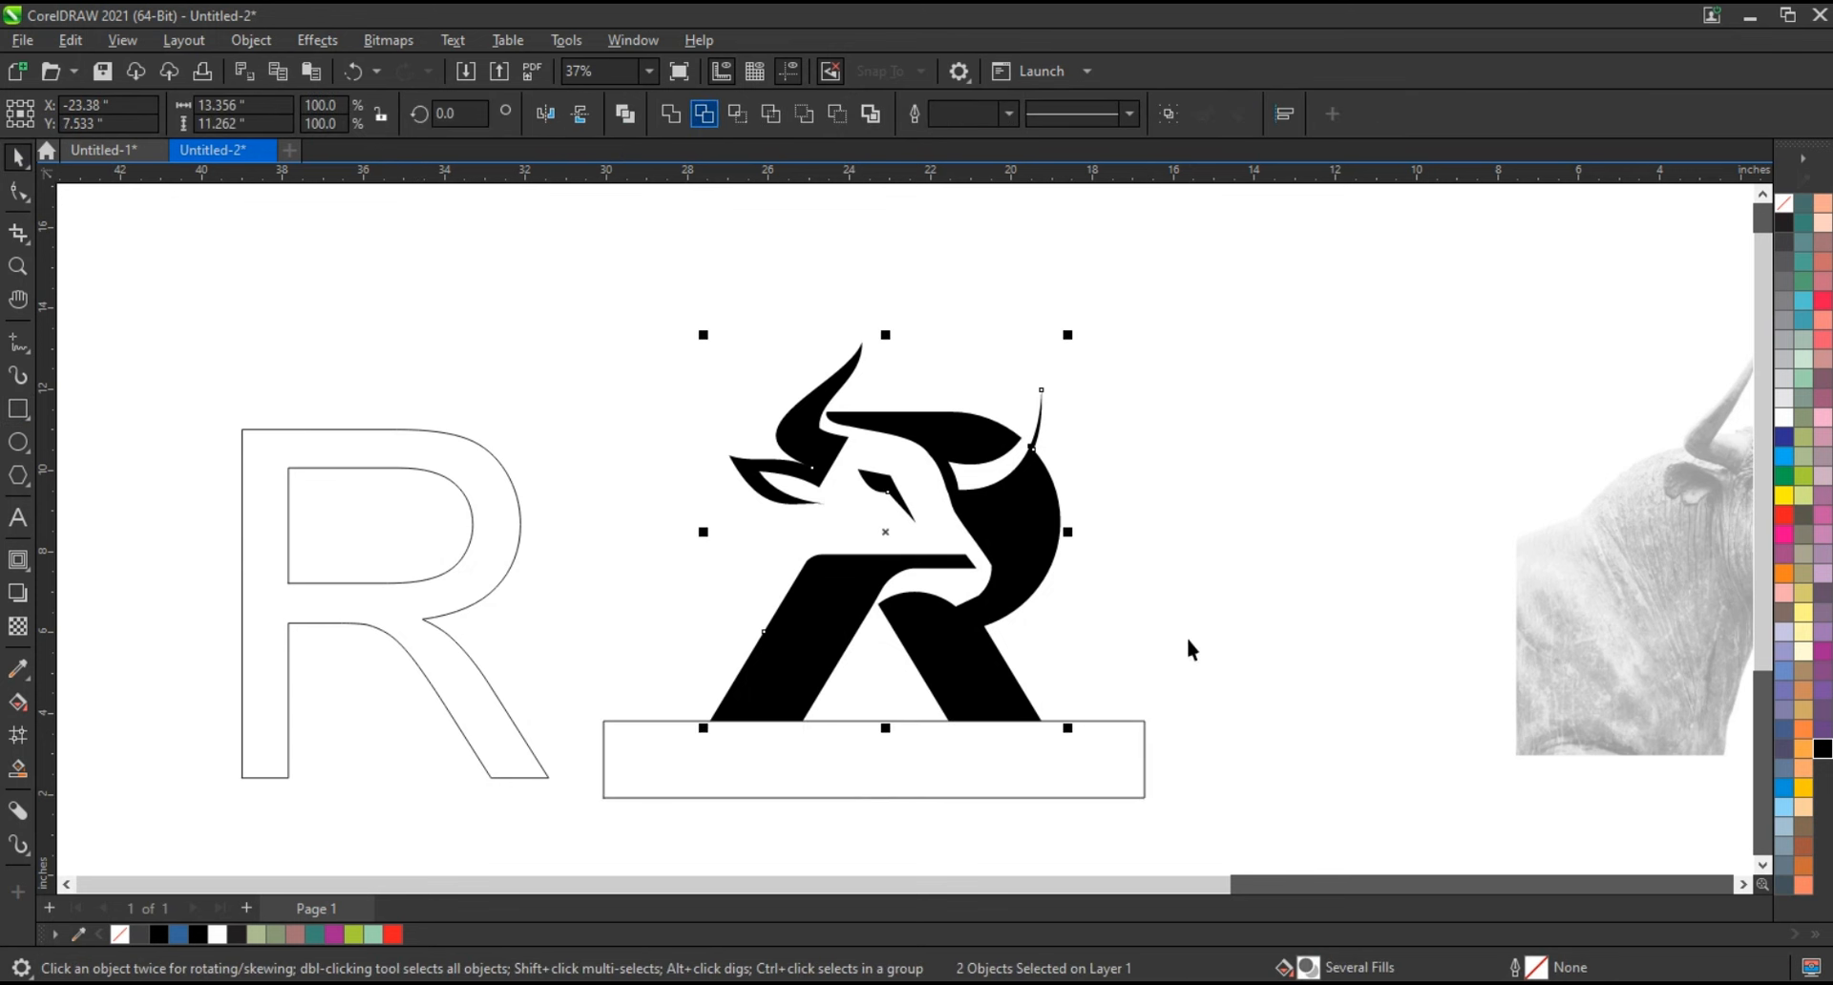
click(1085, 724)
key(Delete)
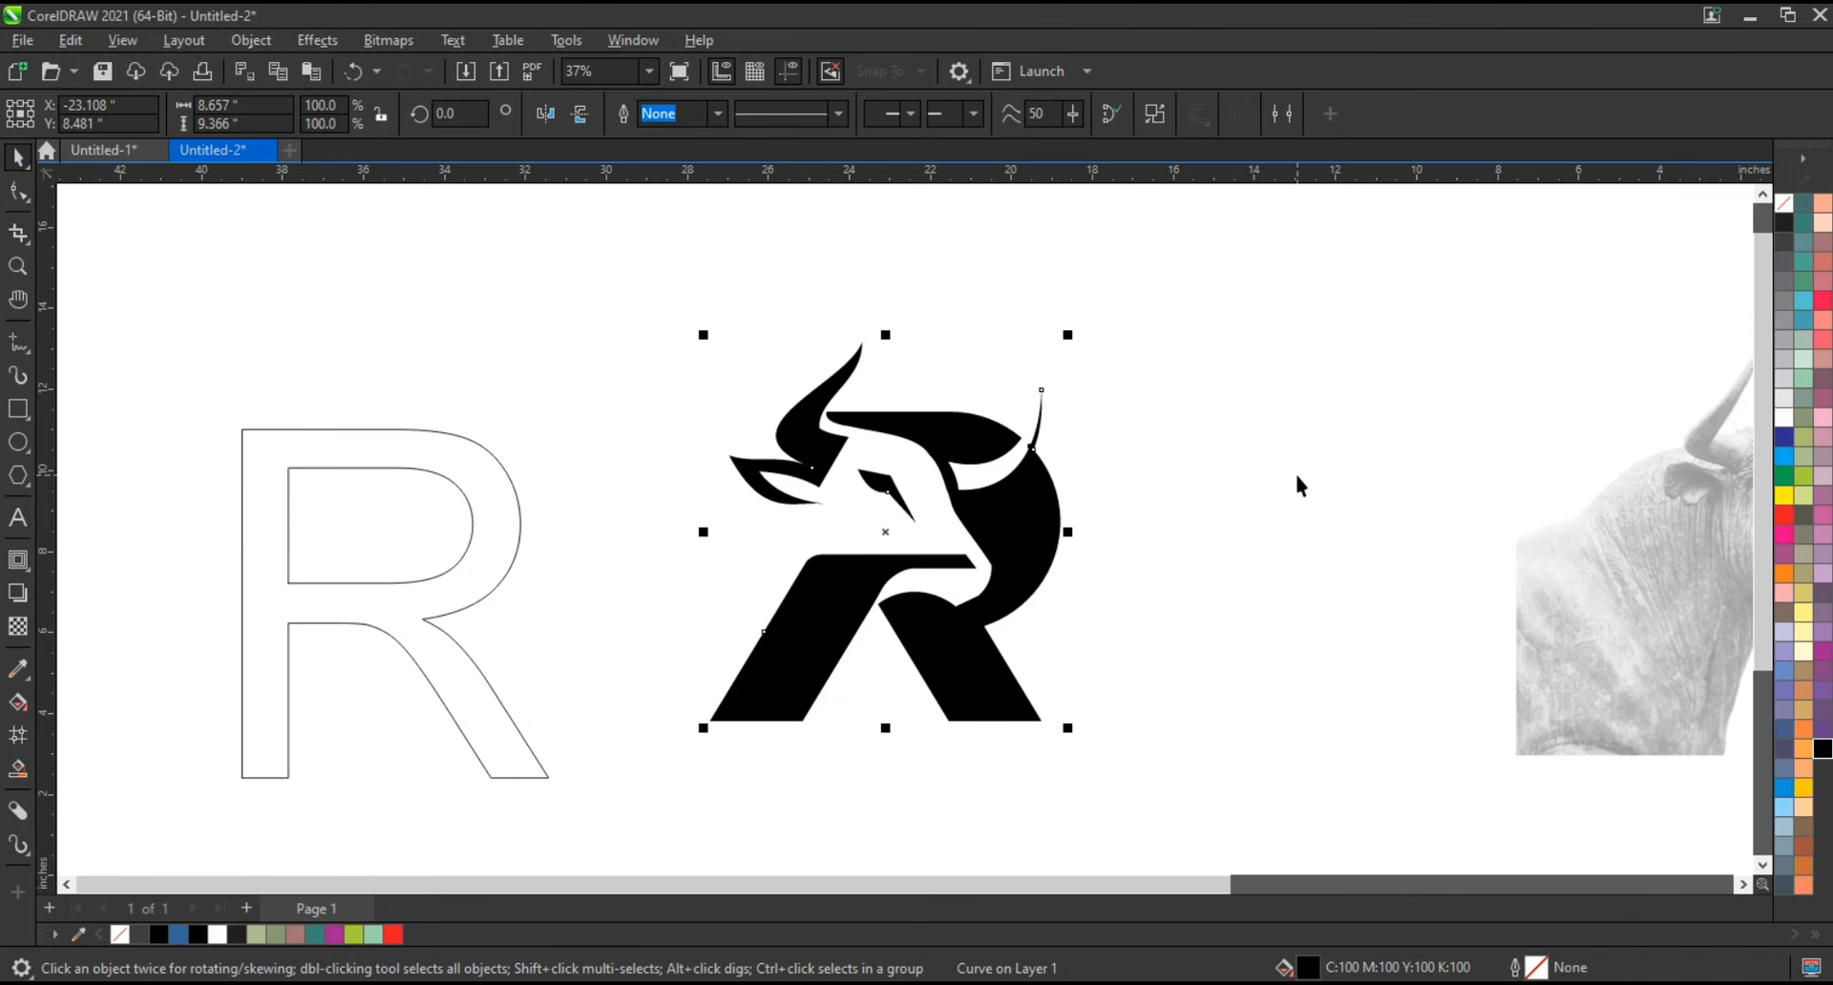
click(1294, 471)
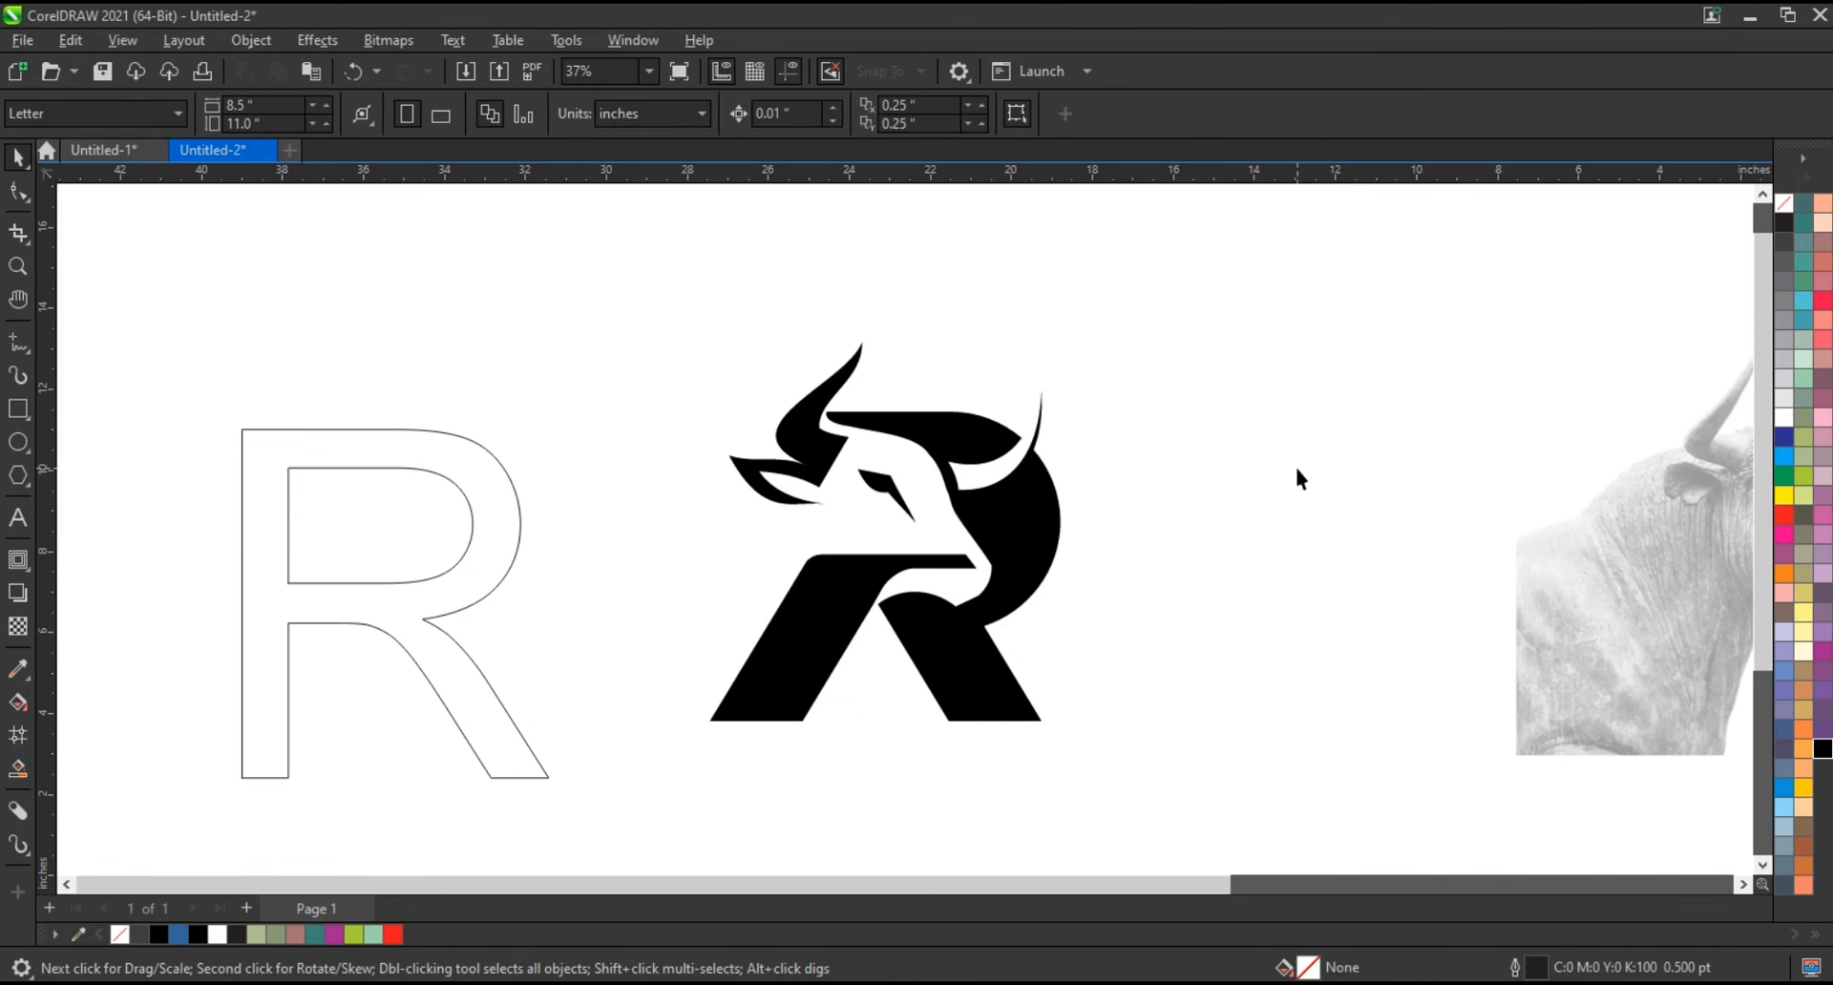
Delete the outlined reference letter R and the bull photo, leaving only the logo
click(370, 599)
key(Delete)
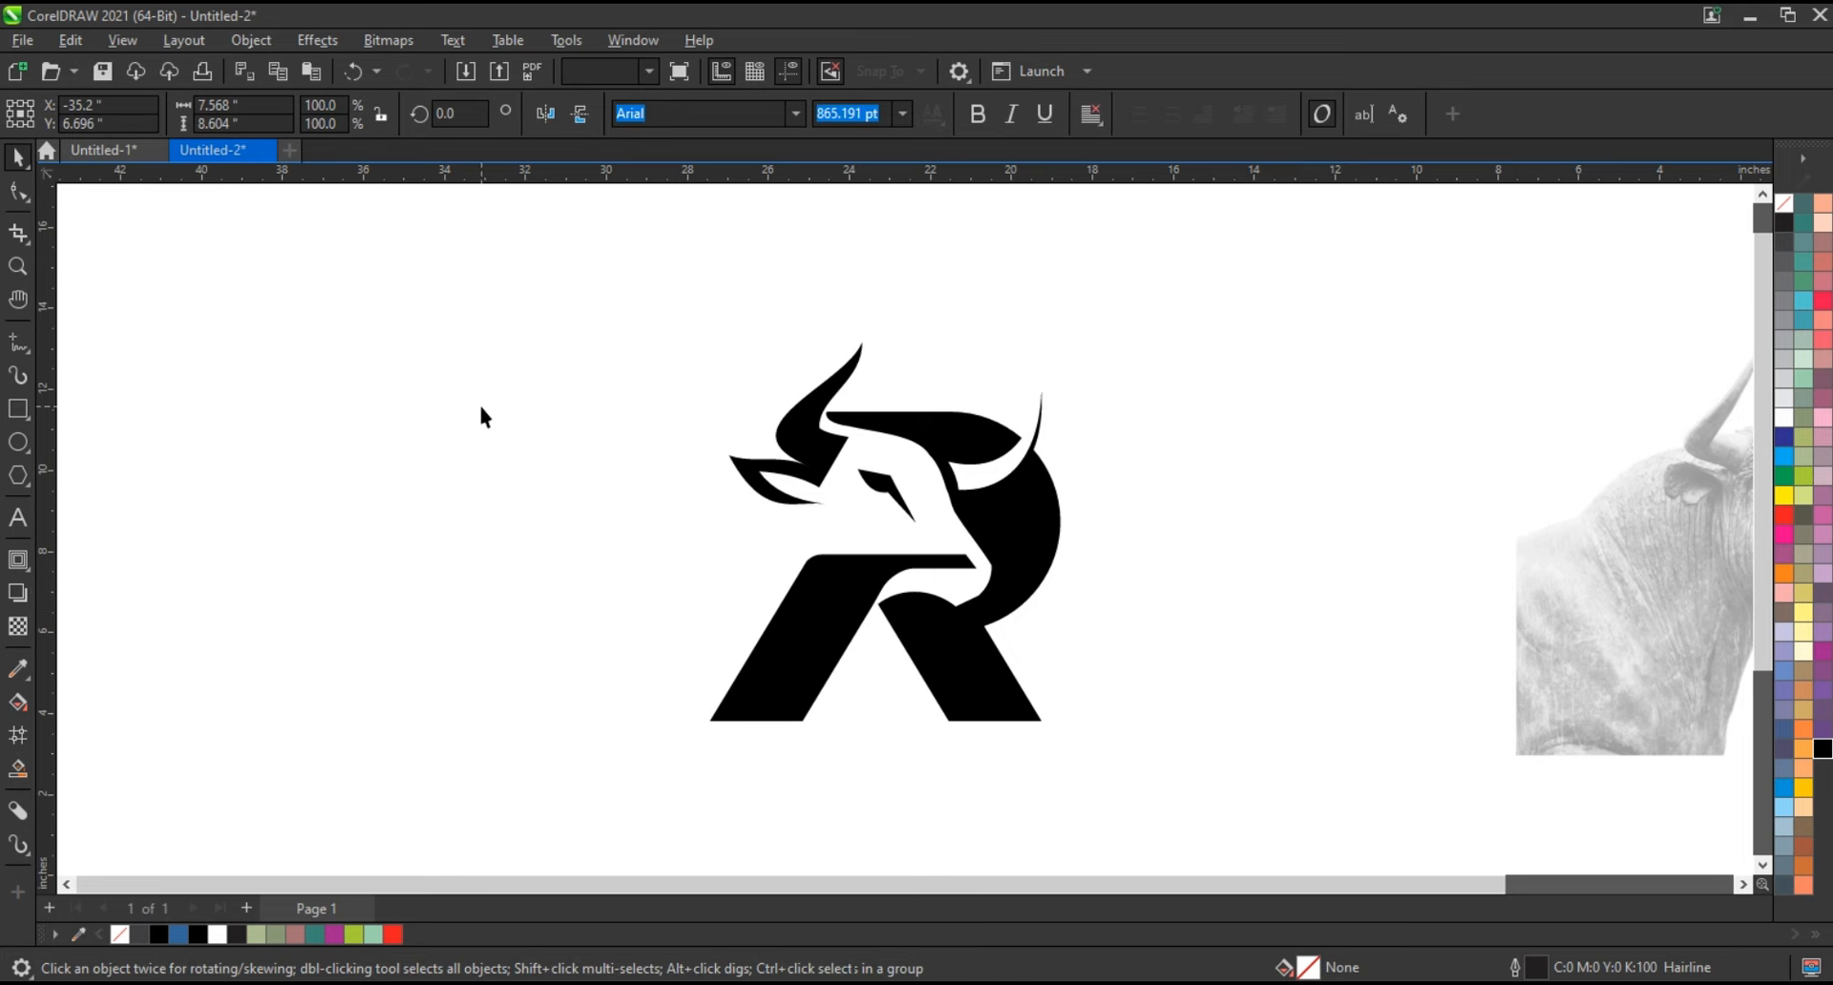
scroll(1090, 590, down, 2)
click(1382, 670)
key(Delete)
Enlarge the logo proportionally to 275.6% and place a duplicate of it alongside, to the right of the original
drag(1167, 714, 741, 438)
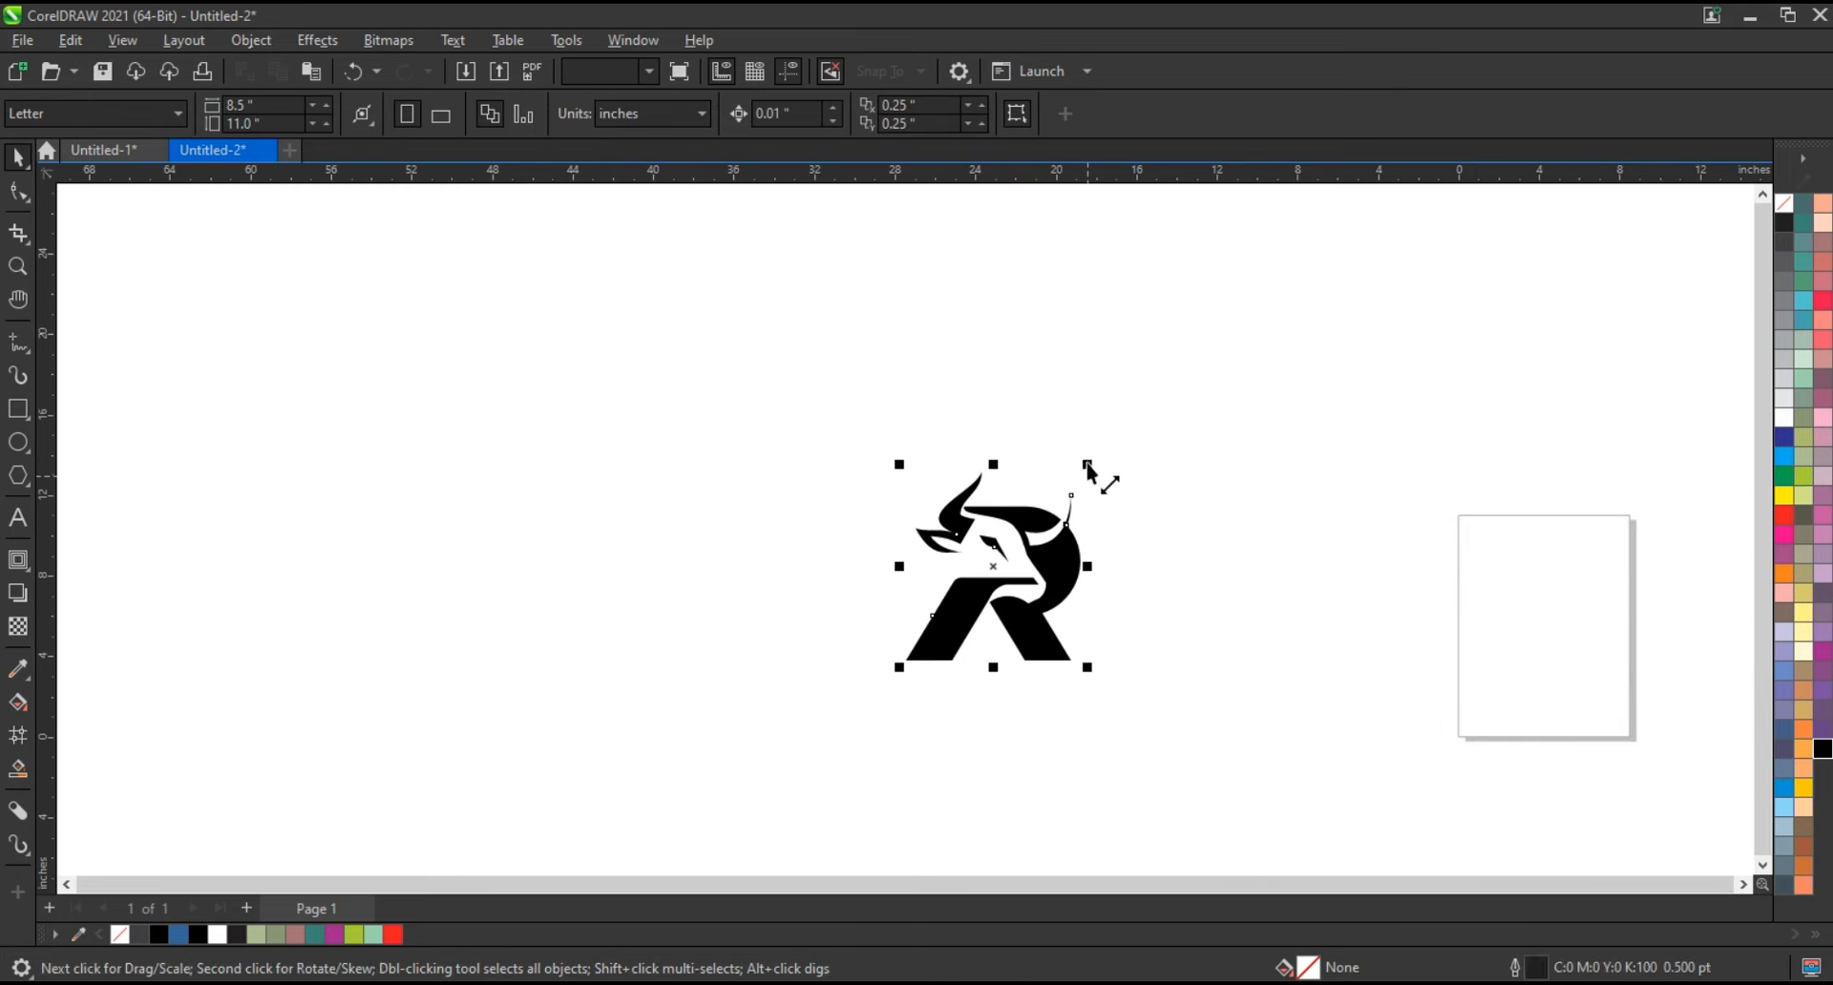
drag(1097, 475, 1239, 299)
drag(1044, 497, 1183, 487)
Fill the right-hand copy of the logo with dark gray, keep it without an outline and deselect it
click(1786, 279)
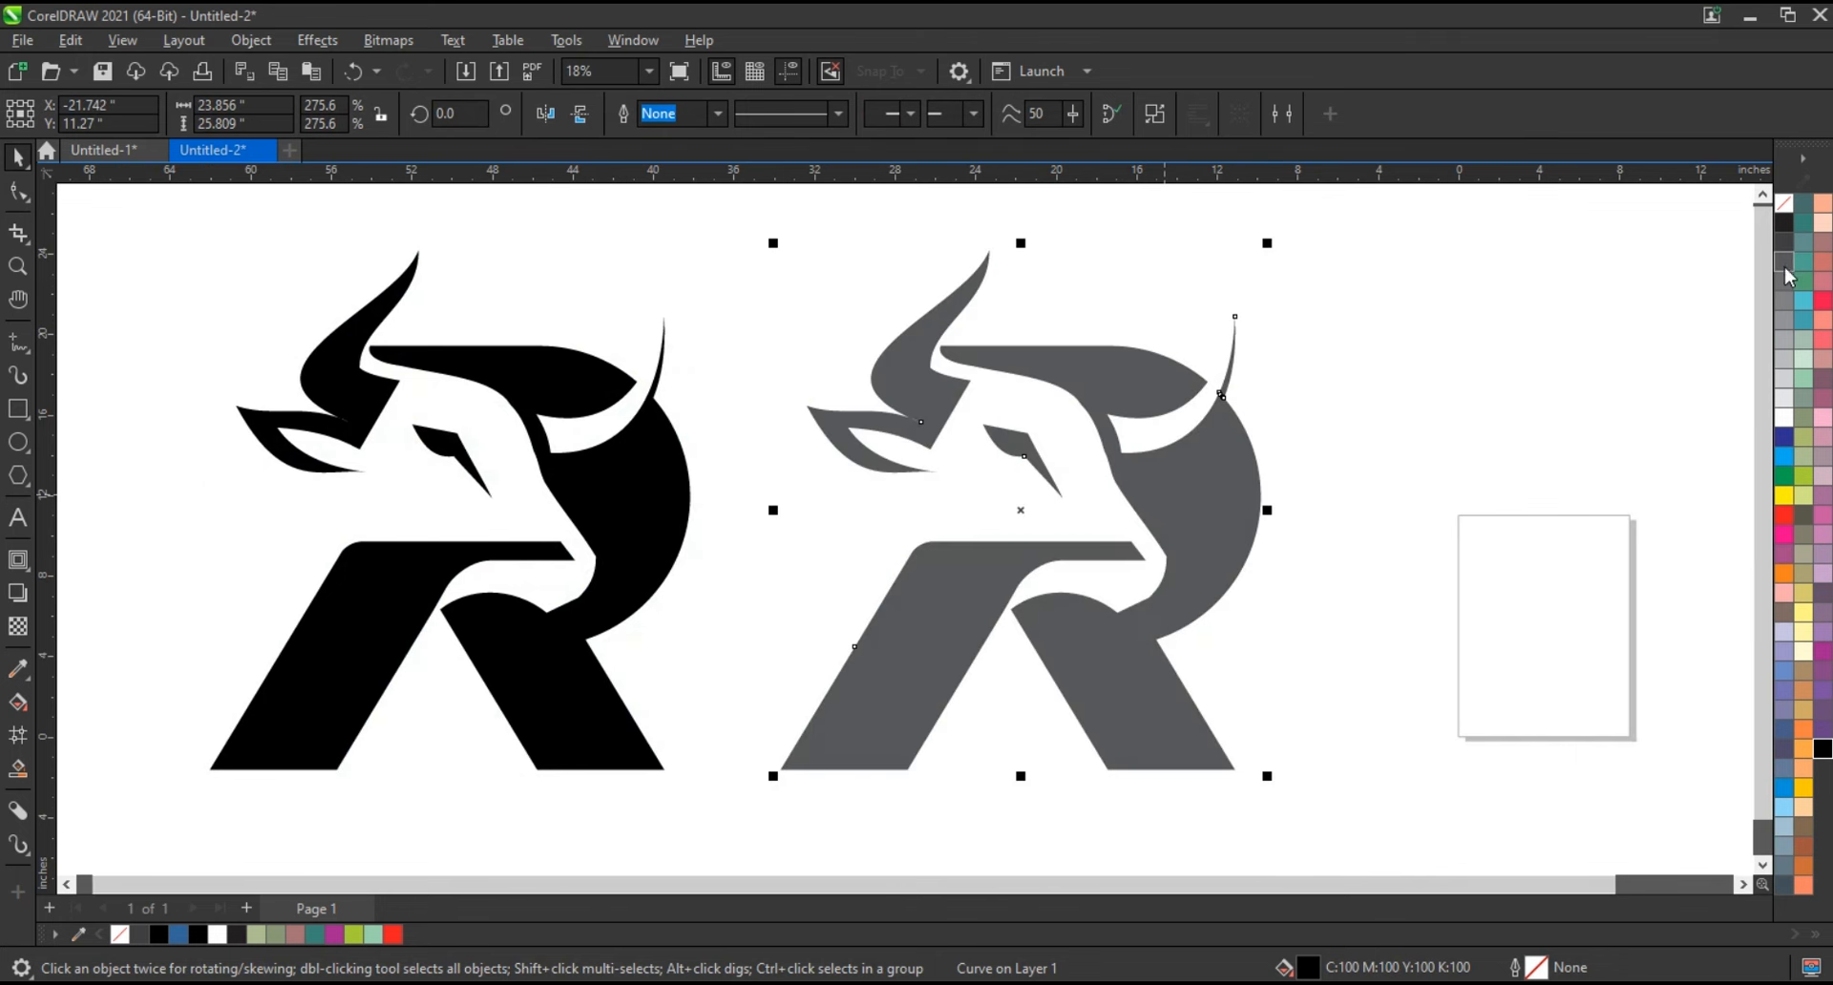
right_click(1793, 210)
click(1769, 229)
click(1387, 434)
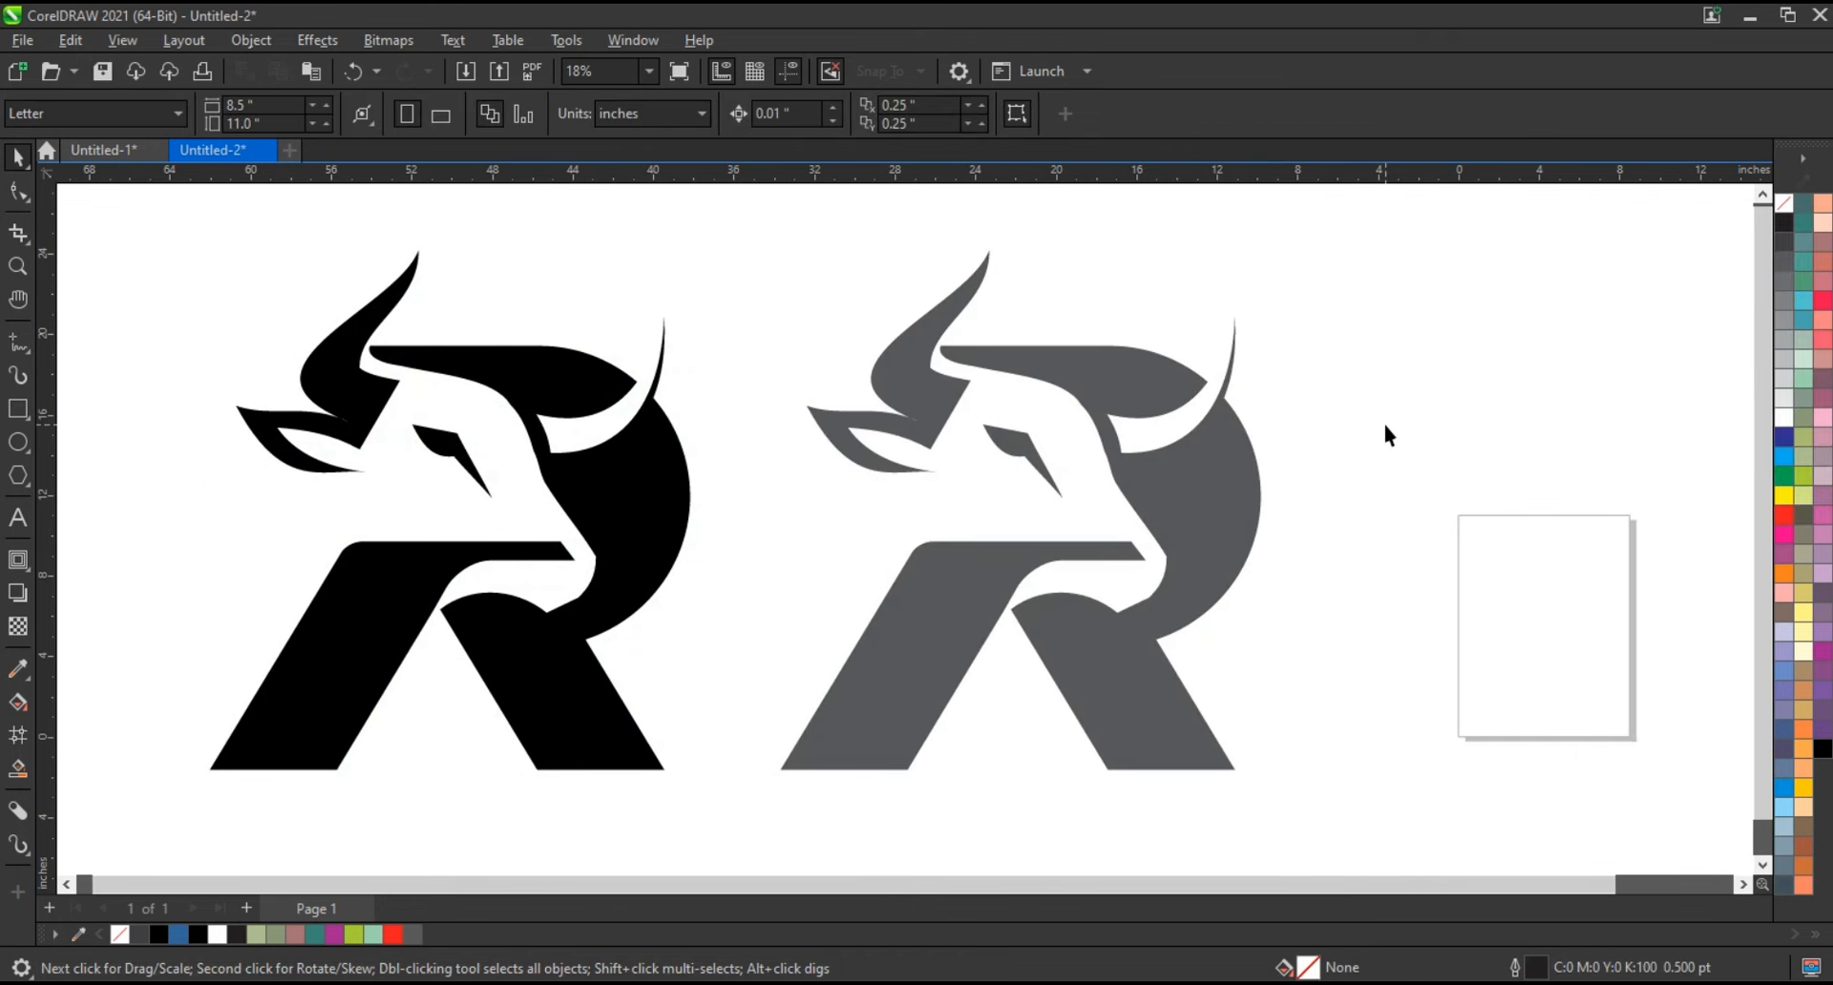